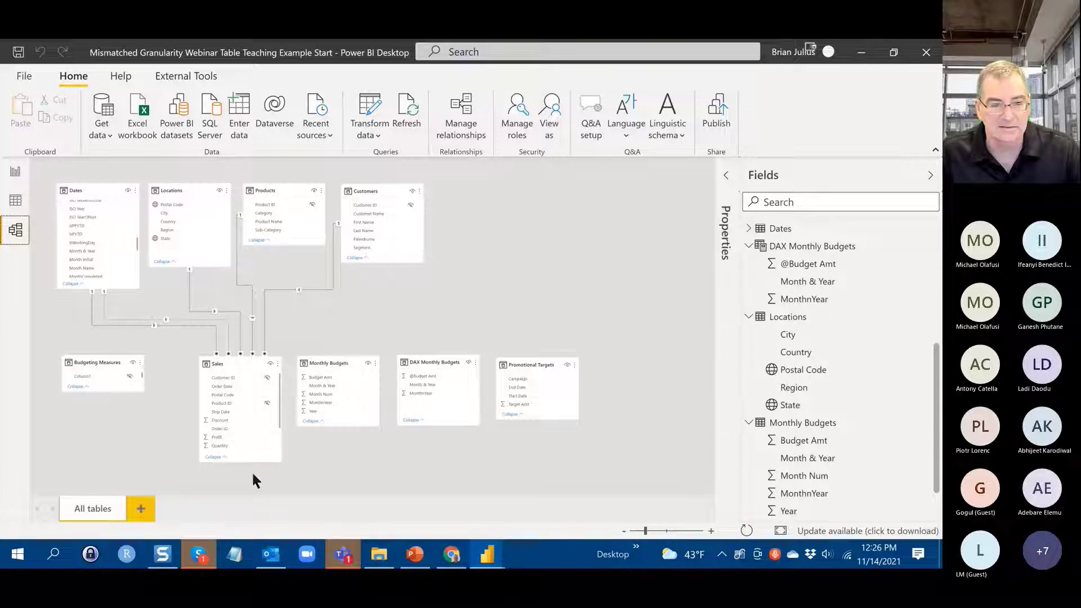
- Examine the rows of the Sales table in the data view, and return to the model diagram
left_click(12, 200)
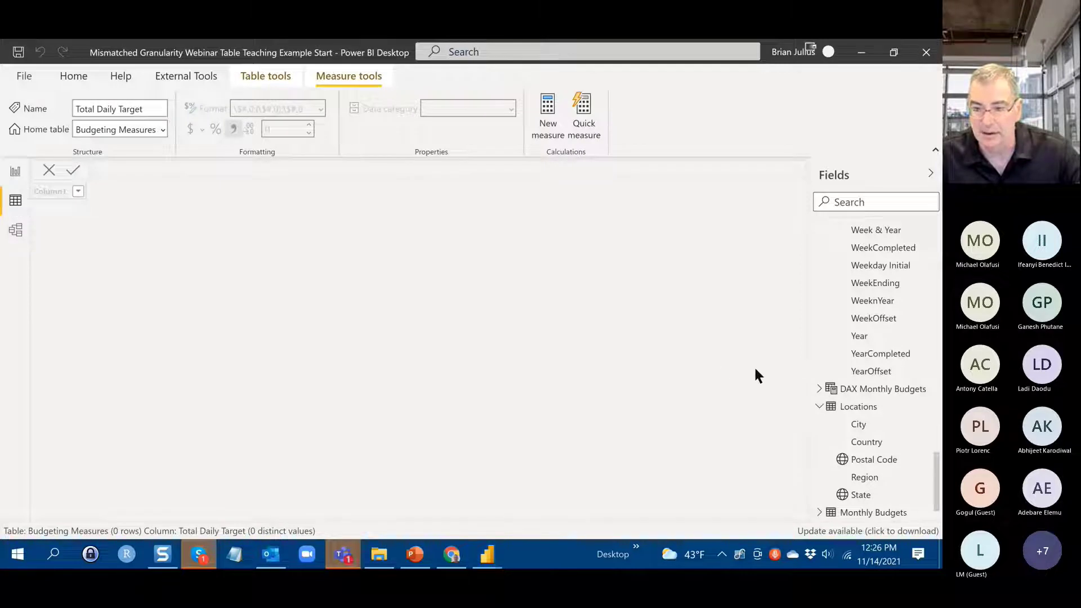
scroll(853, 399, "down", 1)
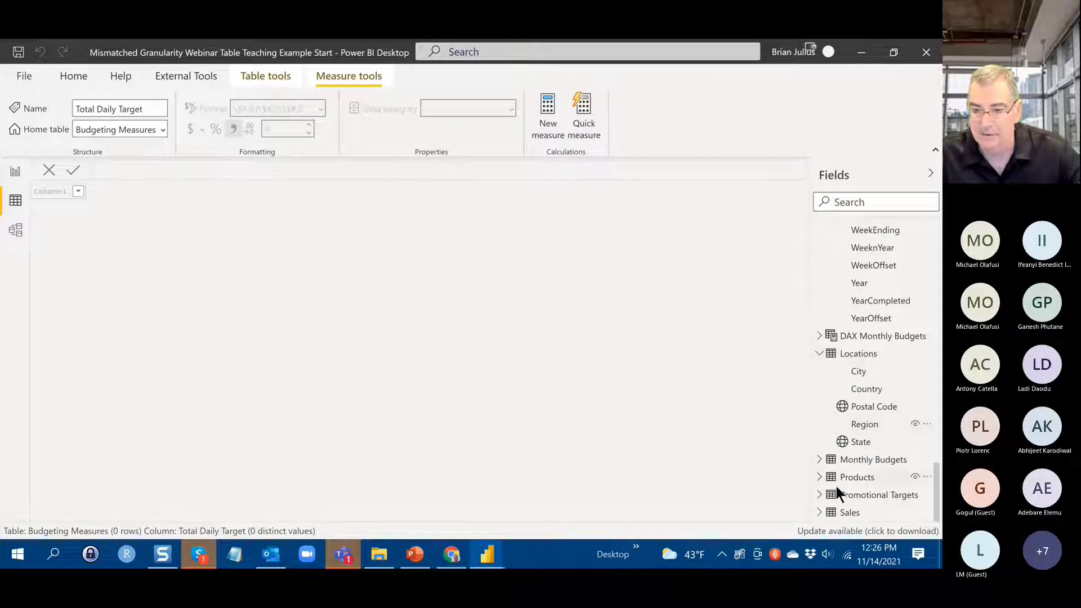
left_click(818, 511)
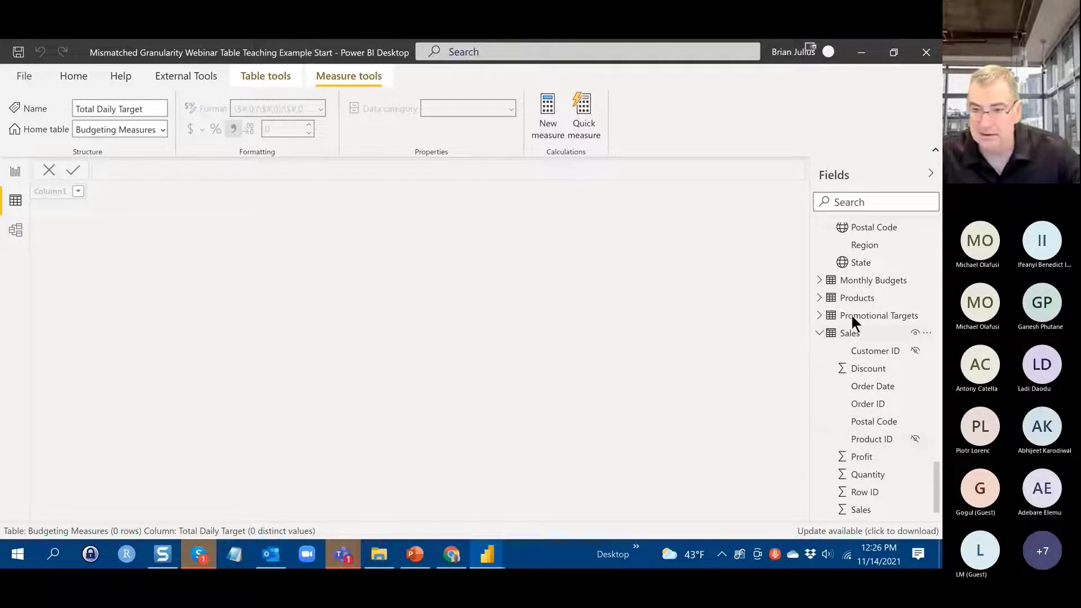
left_click(856, 333)
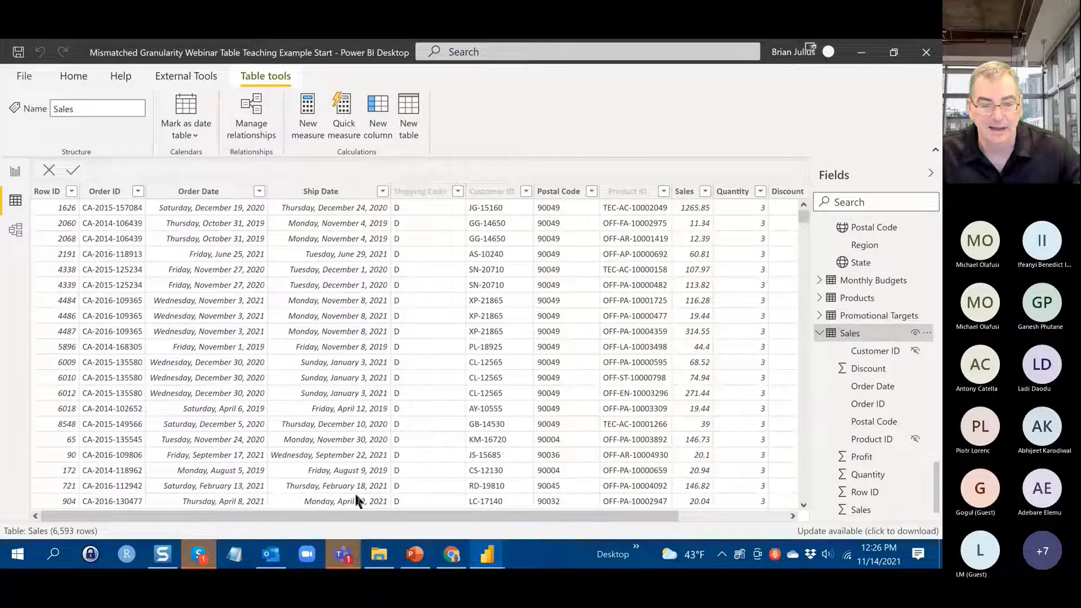
left_click(18, 168)
left_click(14, 231)
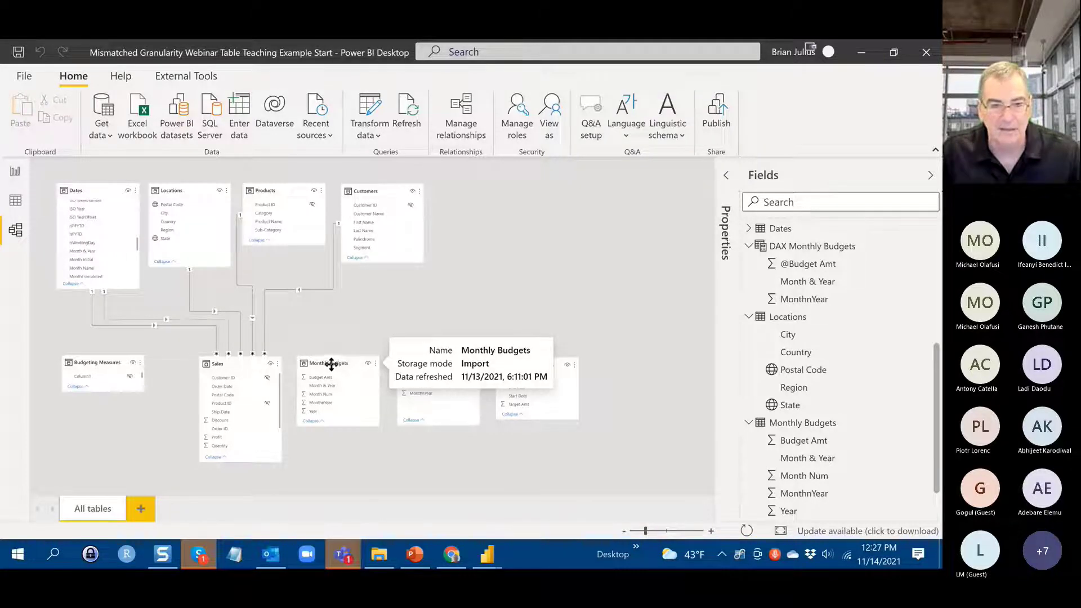
- Examine the rows of the Monthly Budgets table, and return to the report page with the monthly sales chart
left_click(10, 202)
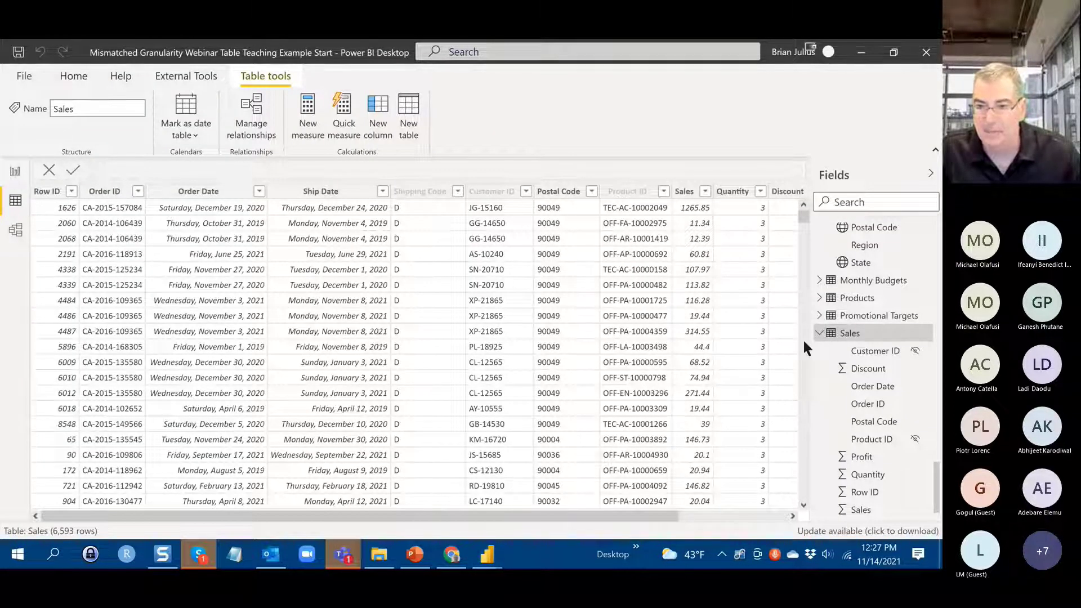
left_click(820, 280)
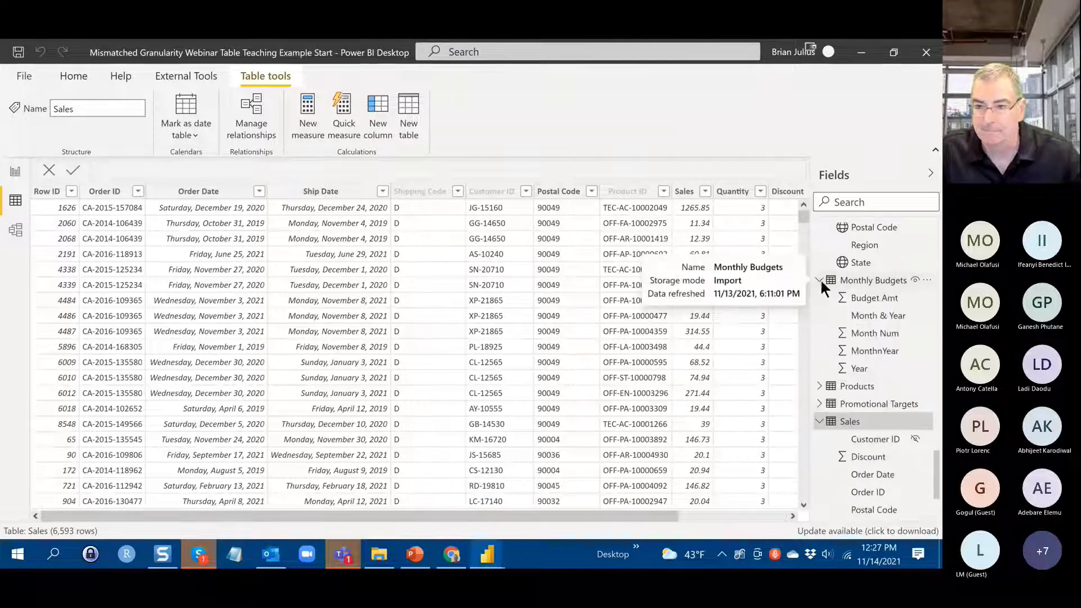
left_click(850, 282)
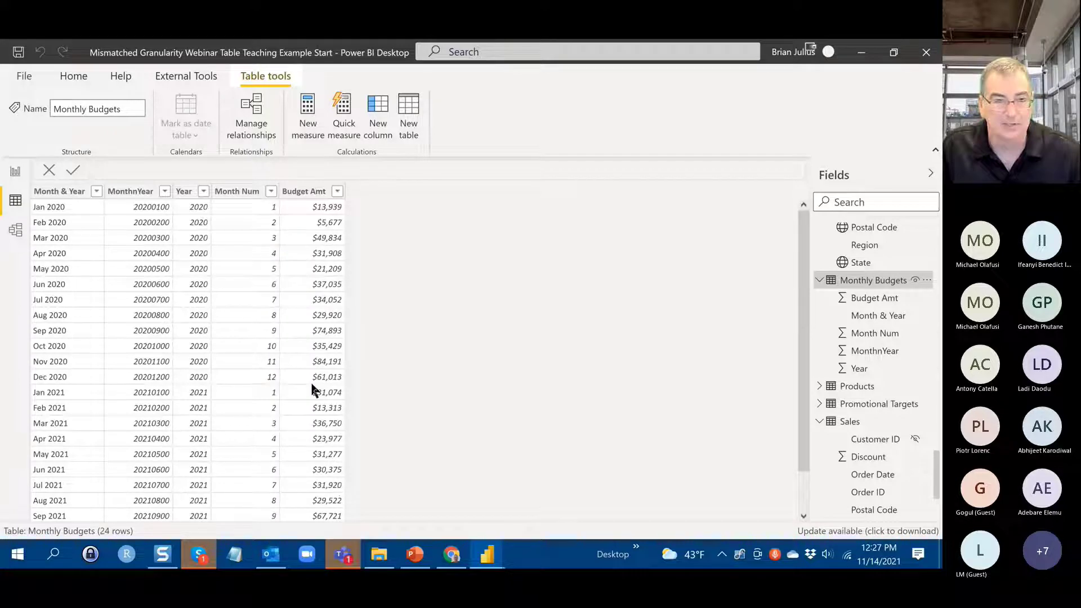
left_click(15, 171)
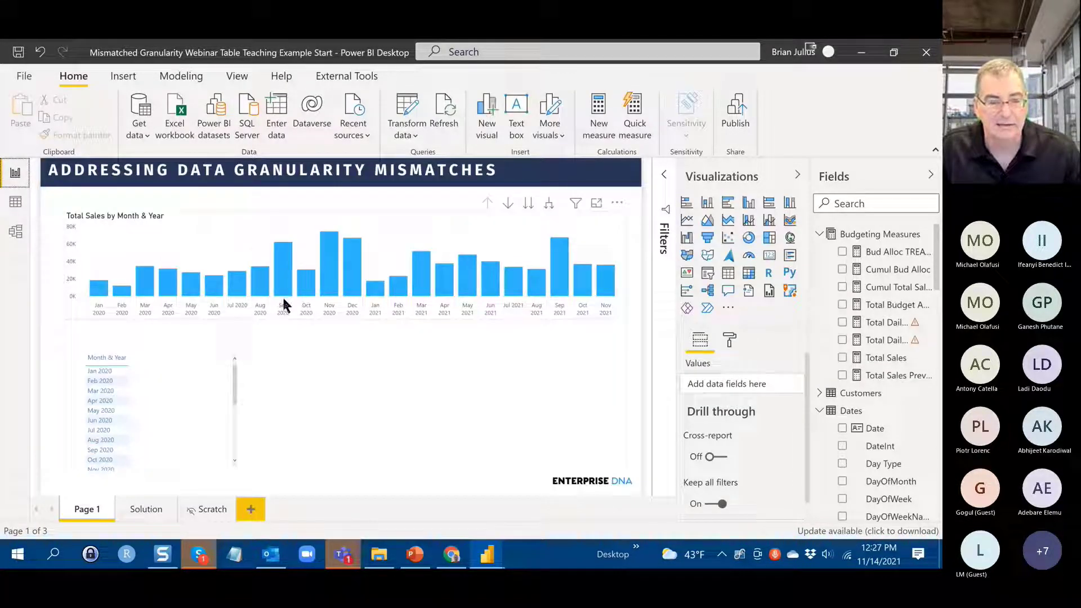
- Create a relationship in the model between Month & Year in Dates and Month & Year in Monthly Budgets
left_click(16, 231)
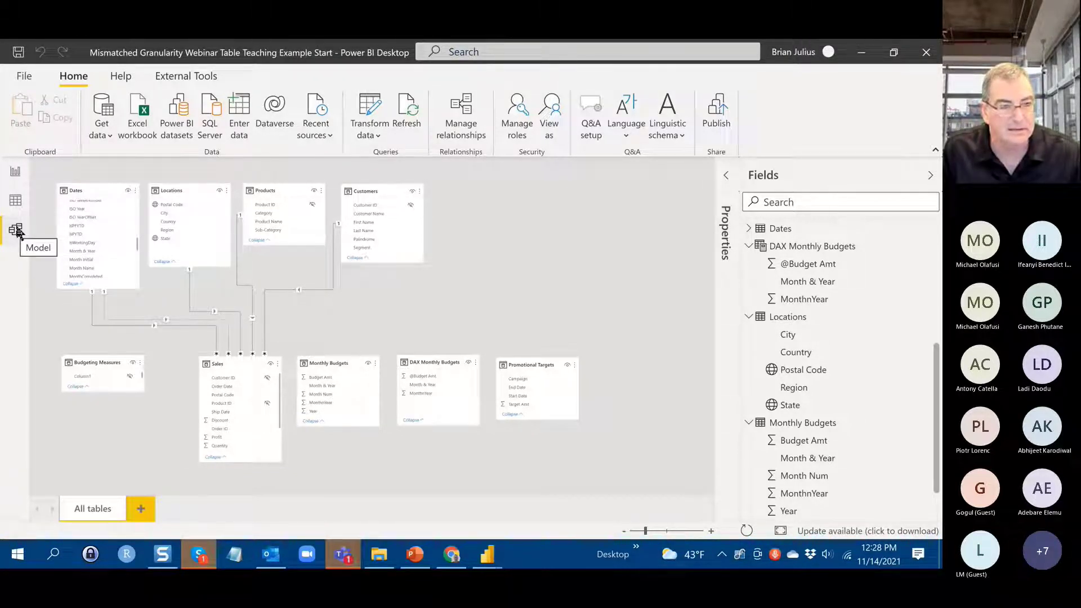
left_click(18, 232)
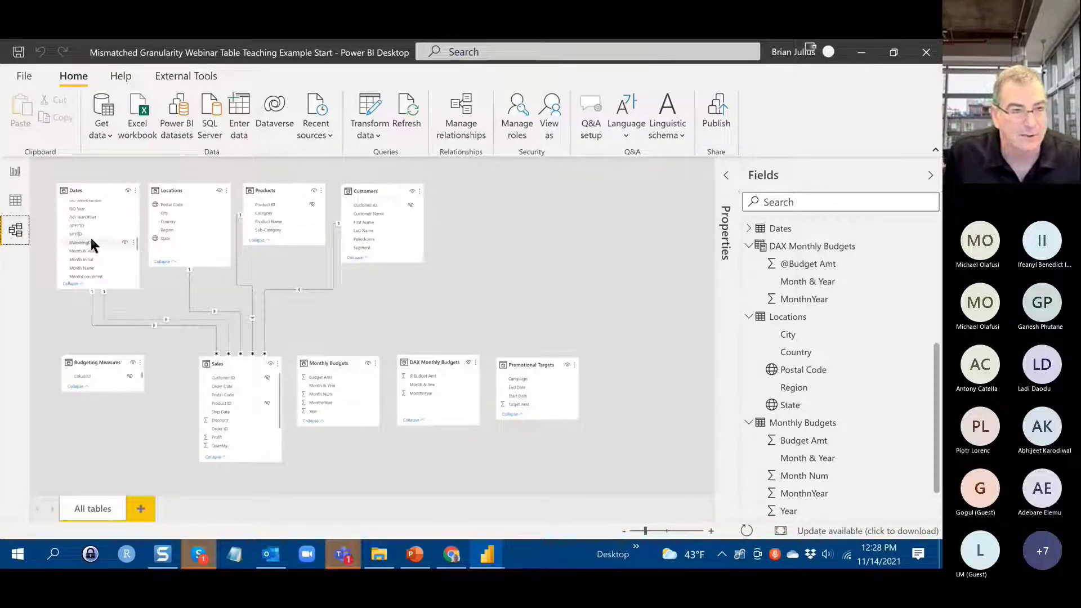
scroll(98, 231, "down", 1)
scroll(99, 234, "up", 1)
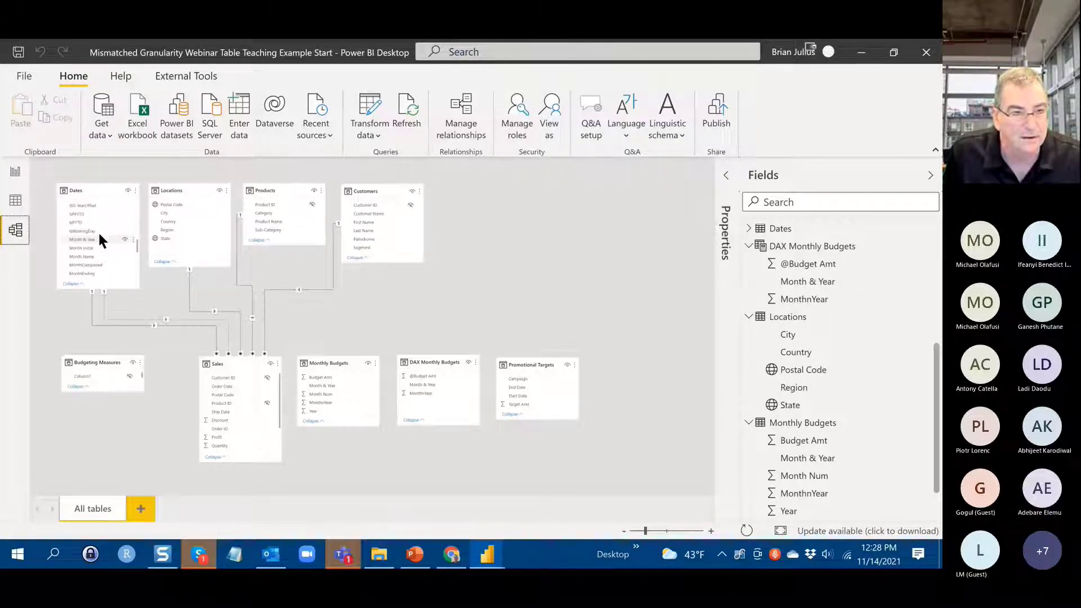
left_click(96, 241)
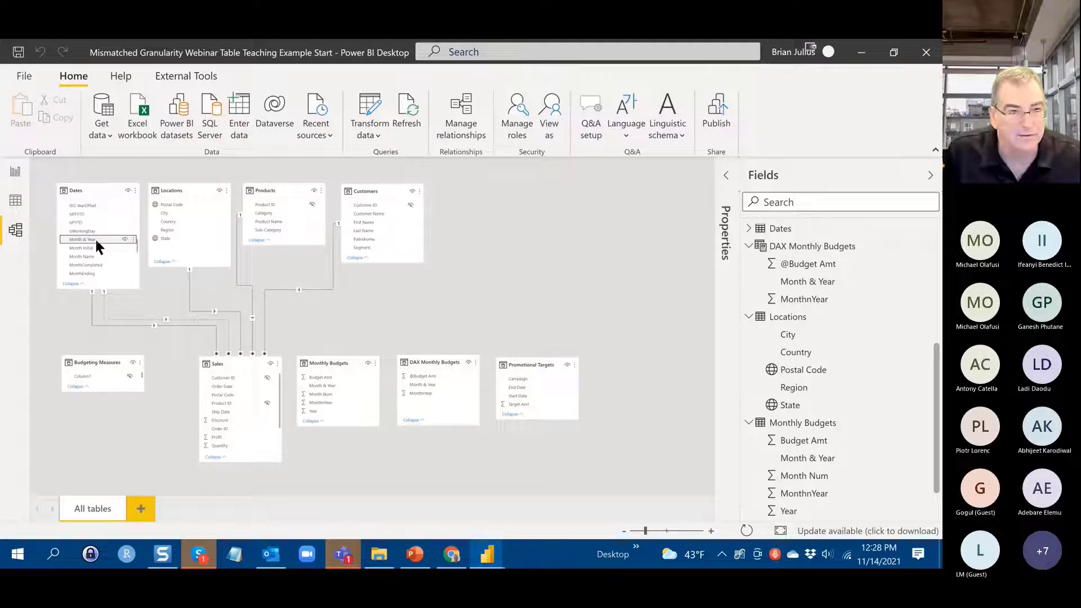
left_click_drag(95, 237, 331, 390)
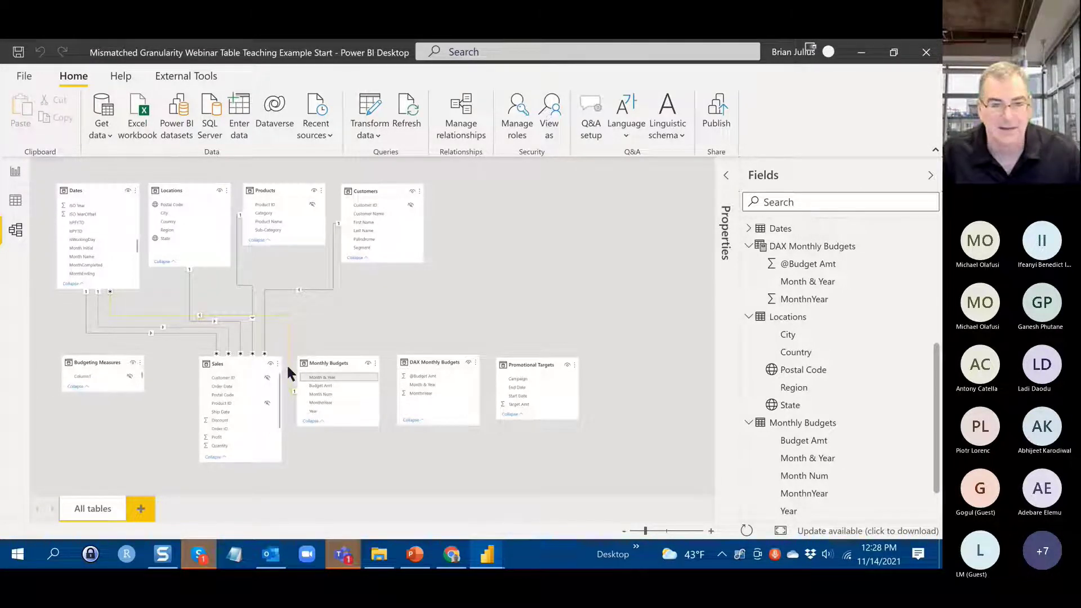
- Add the Total Budget Amt measure to the values of the Total Sales by Month & Year column chart
left_click(14, 173)
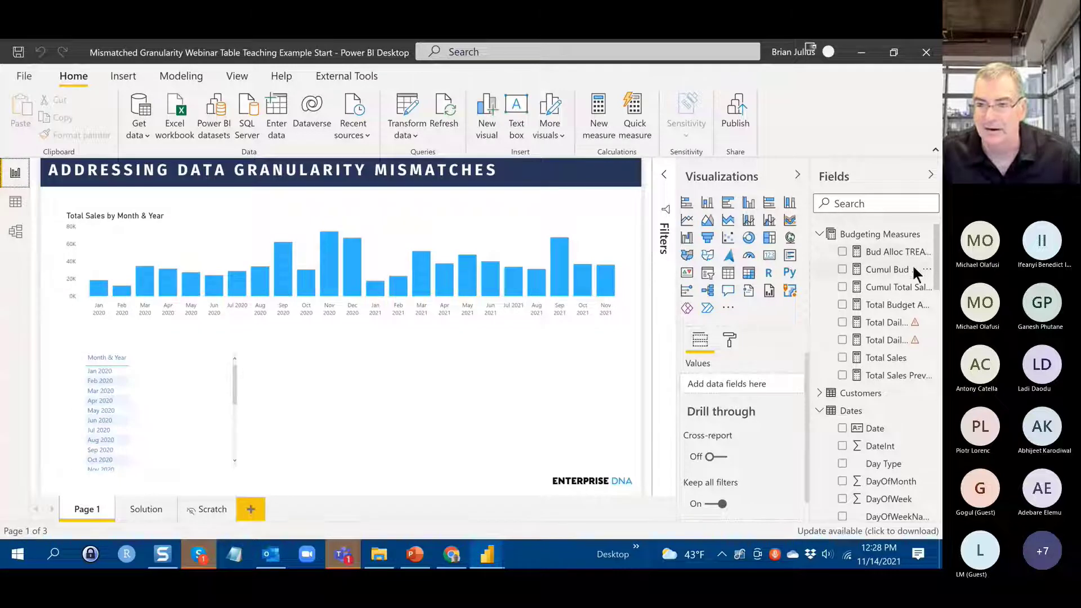
left_click(893, 302)
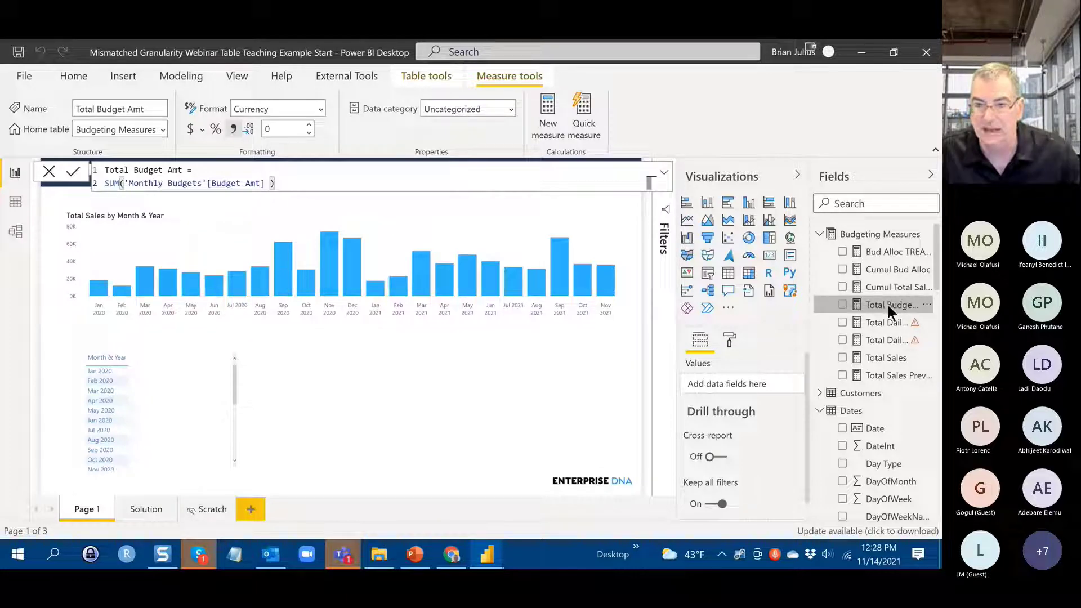
left_click(619, 241)
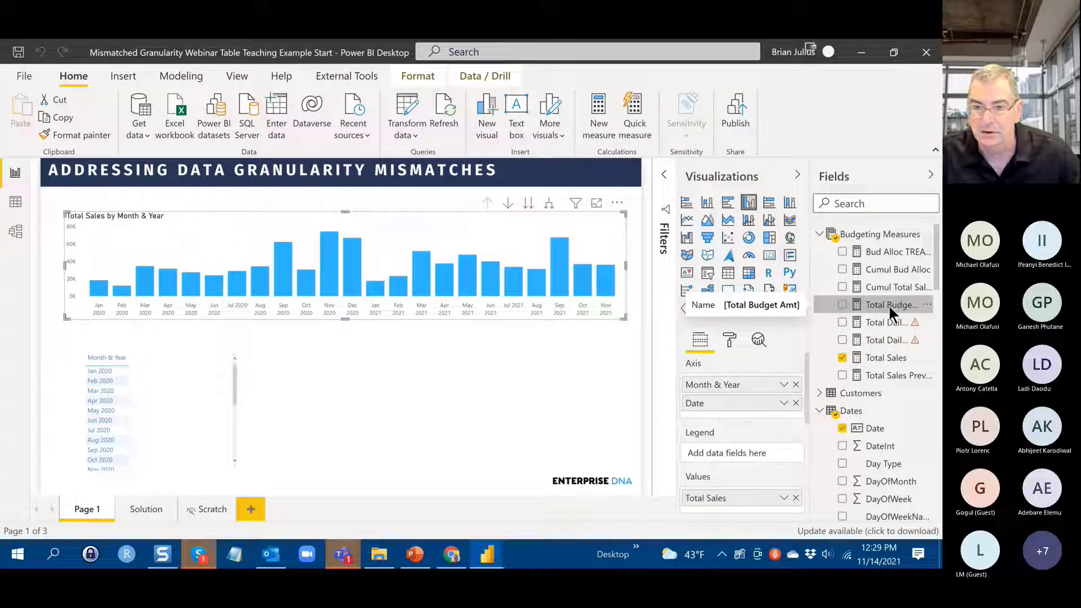
left_click_drag(888, 309, 704, 499)
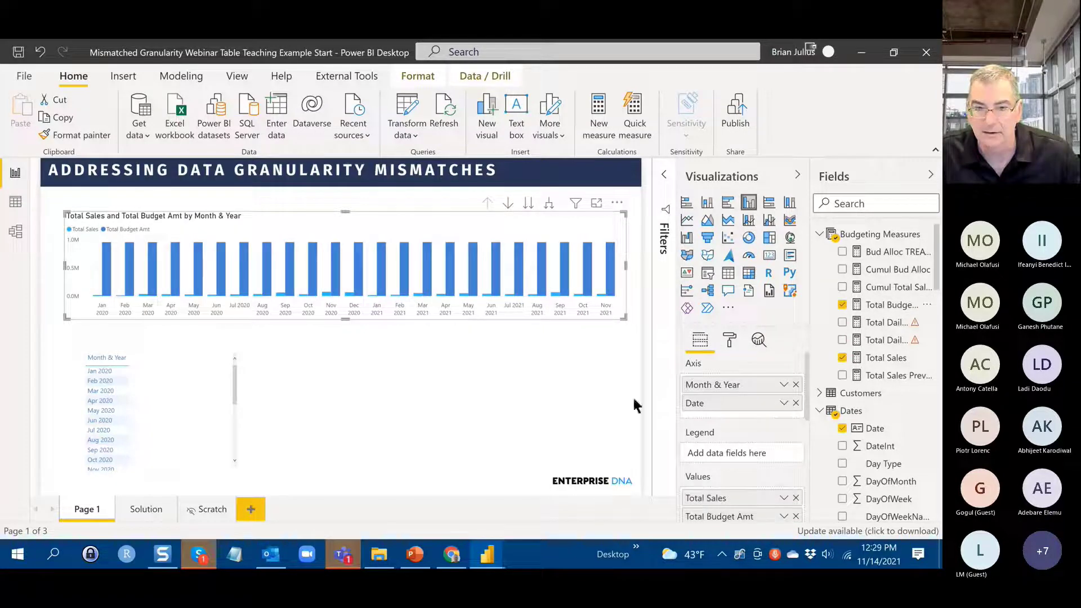
mouse_move(496, 275)
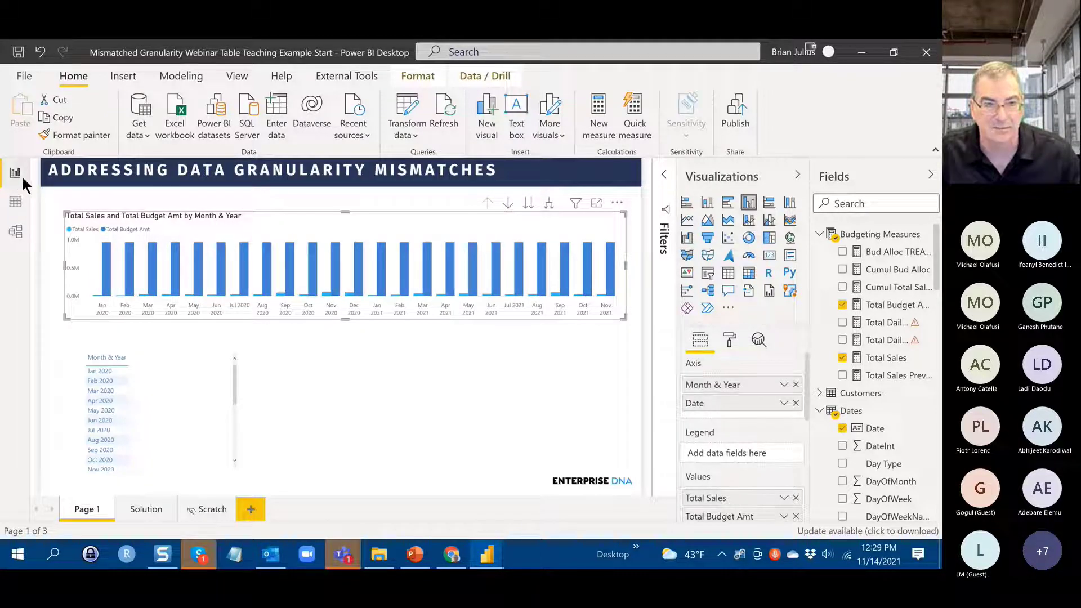
- Set the cross filter direction of the Dates to Monthly Budgets relationship to Both
left_click(17, 231)
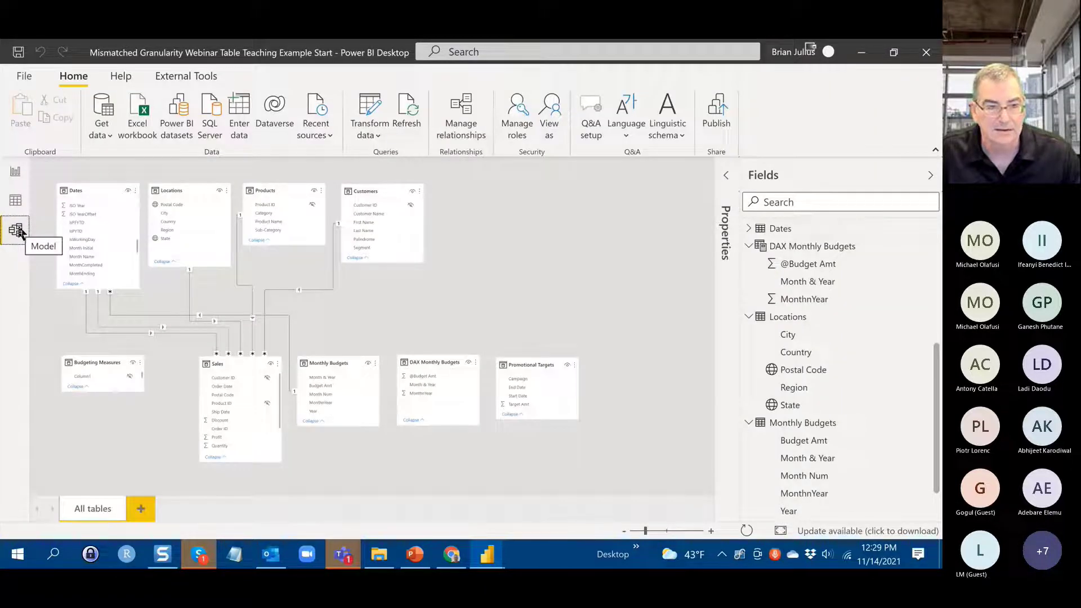
double_click(289, 319)
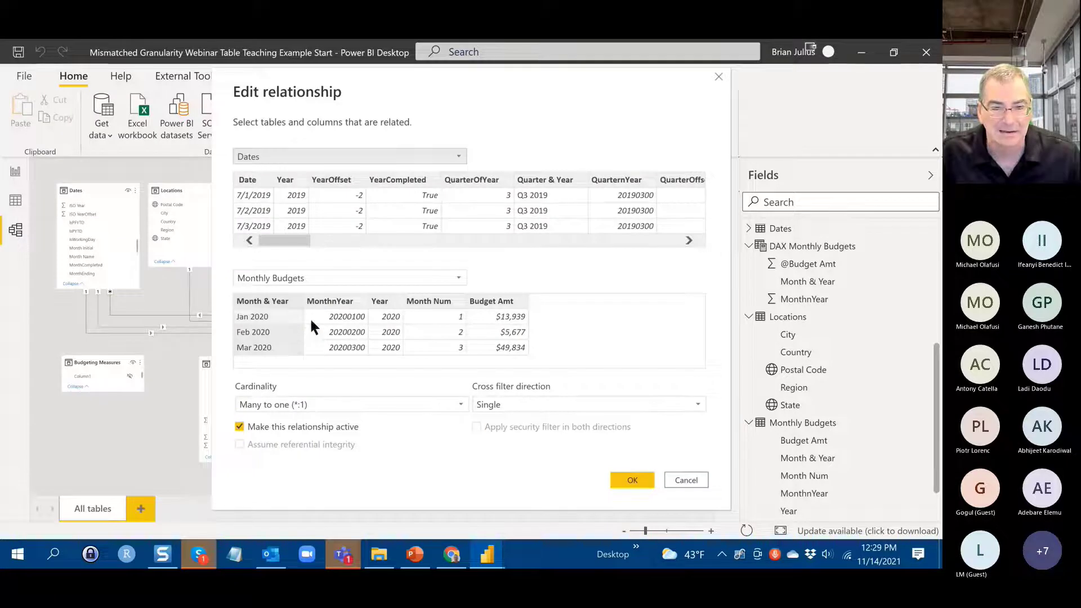
left_click(516, 405)
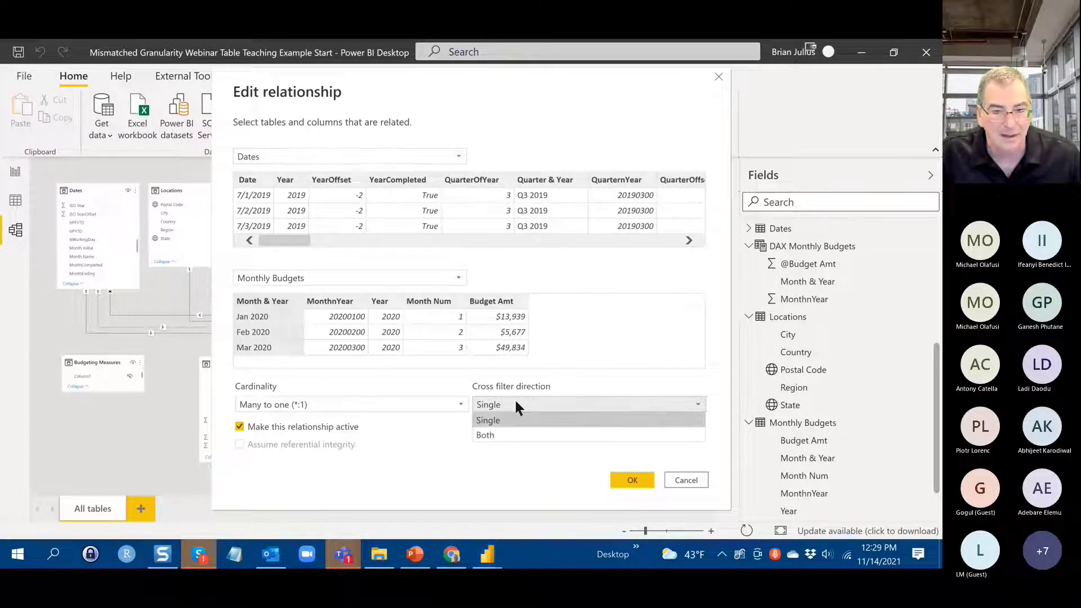
left_click(519, 433)
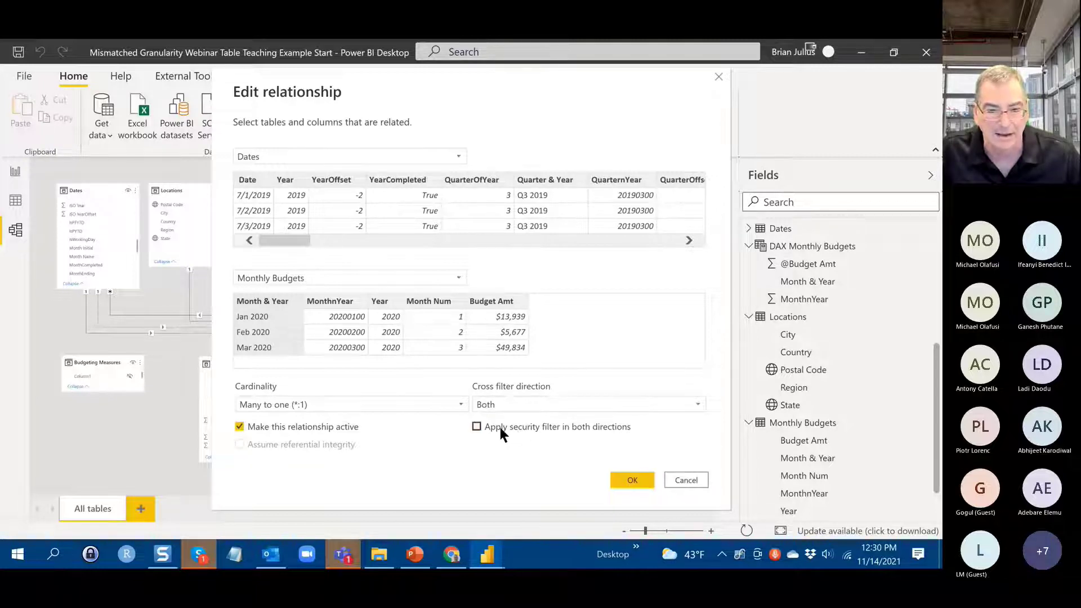
left_click(633, 479)
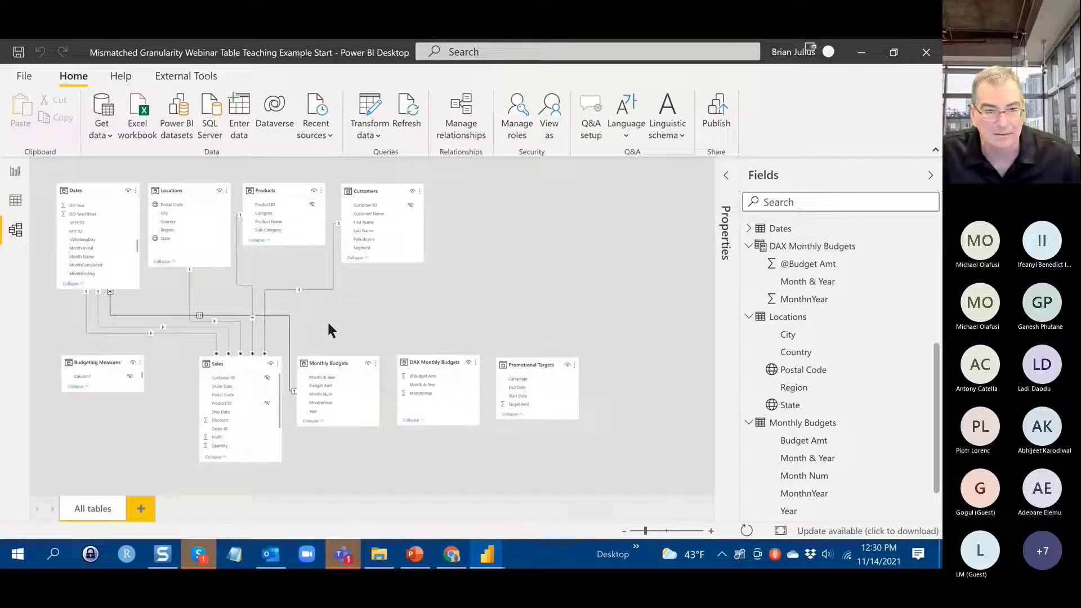
- Compare the monthly sales and budget columns in the report chart, and drill down into Sep 2021 to inspect the daily budget amounts
left_click(16, 176)
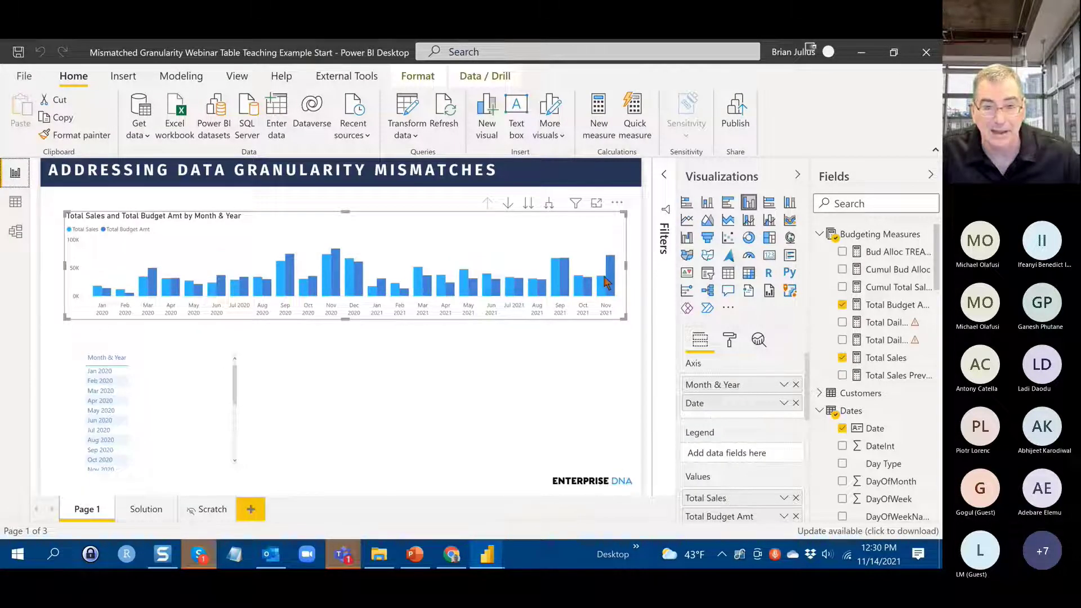
mouse_move(613, 283)
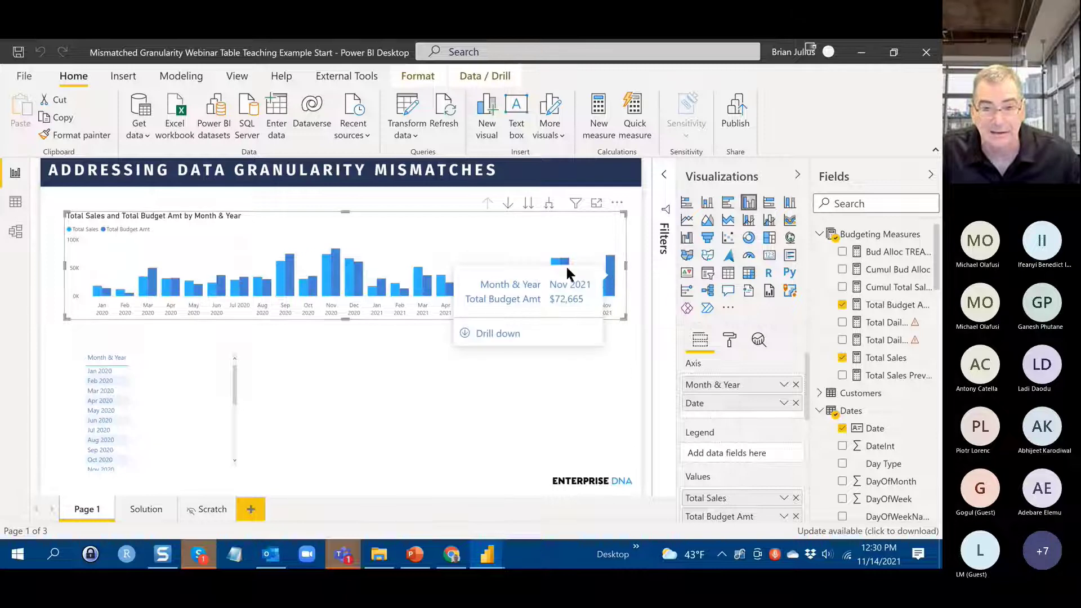
mouse_move(563, 271)
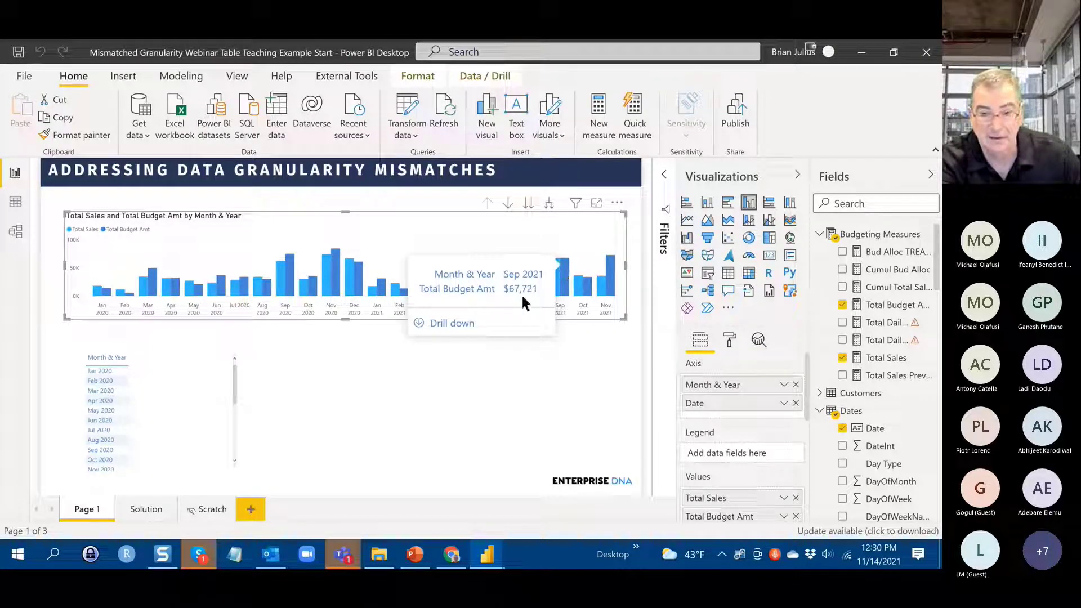
left_click(451, 321)
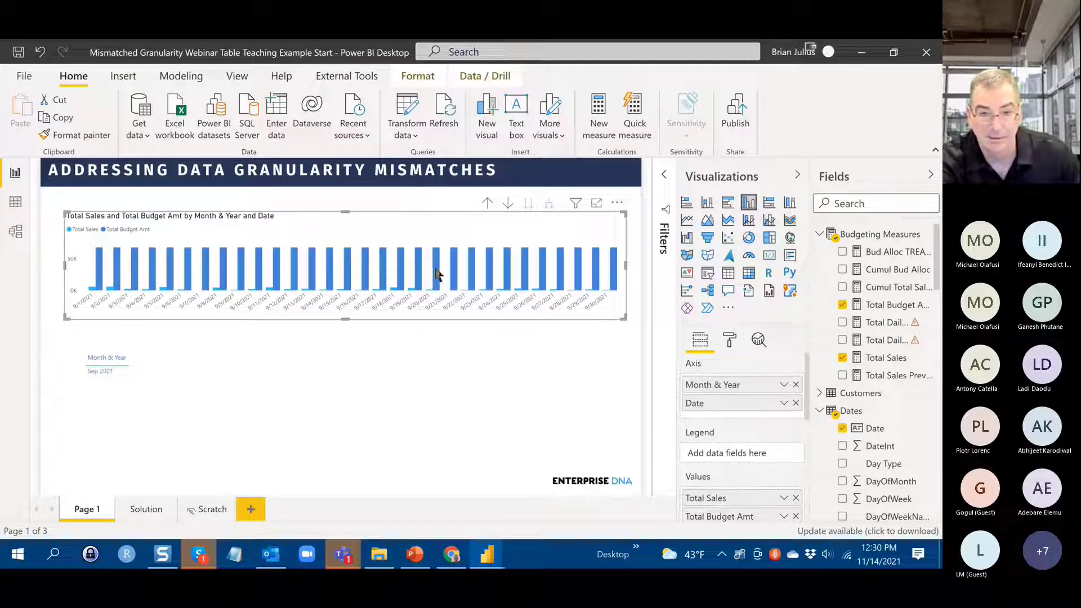
mouse_move(436, 268)
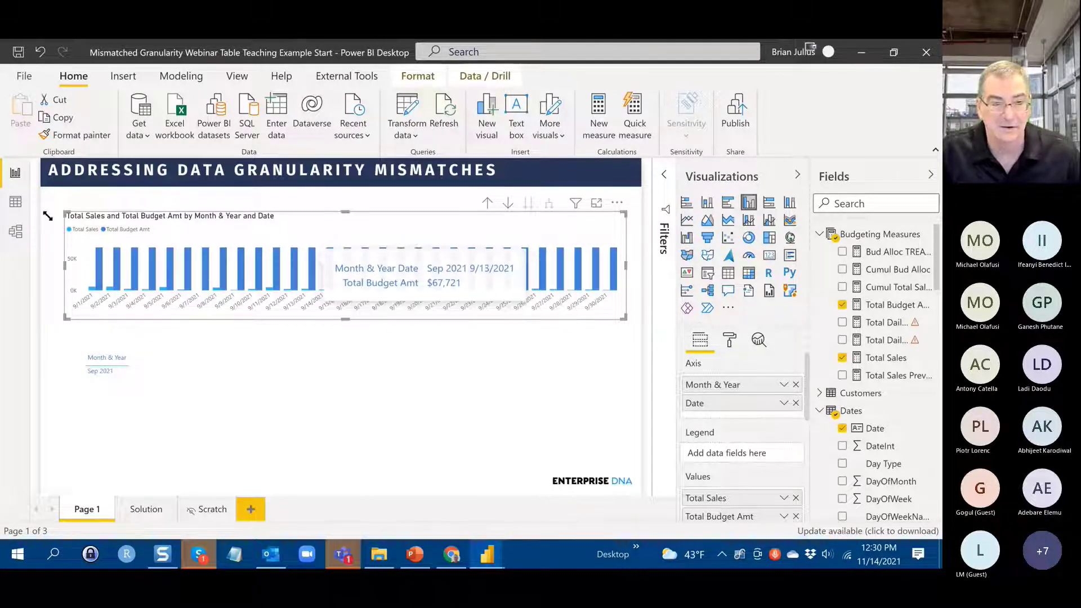
- Delete the Month & Year relationship between the Dates and Monthly Budgets tables
left_click(15, 230)
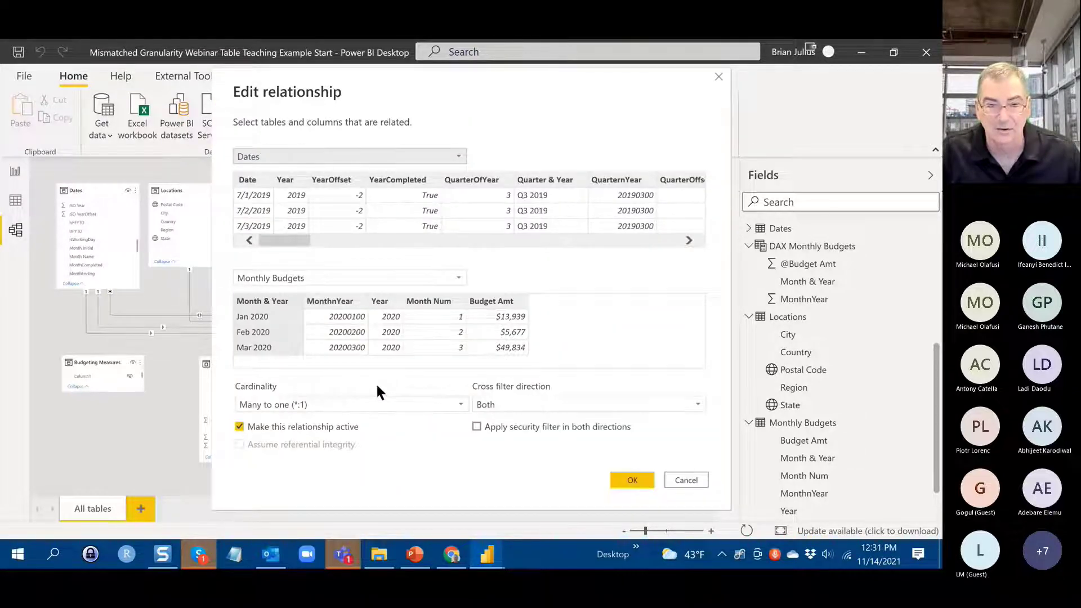
left_click(684, 480)
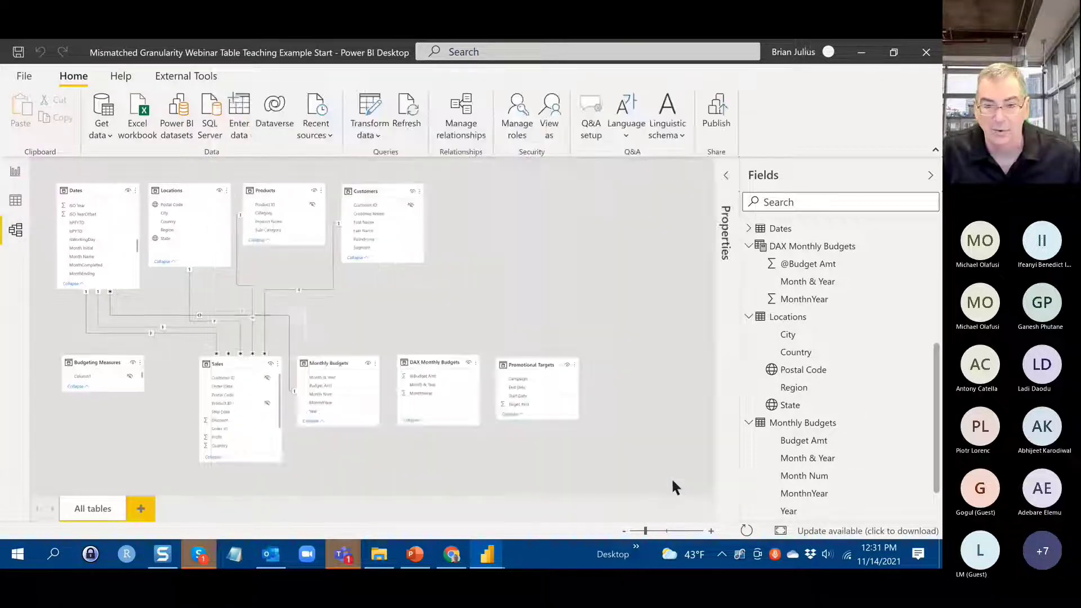
double_click(287, 320)
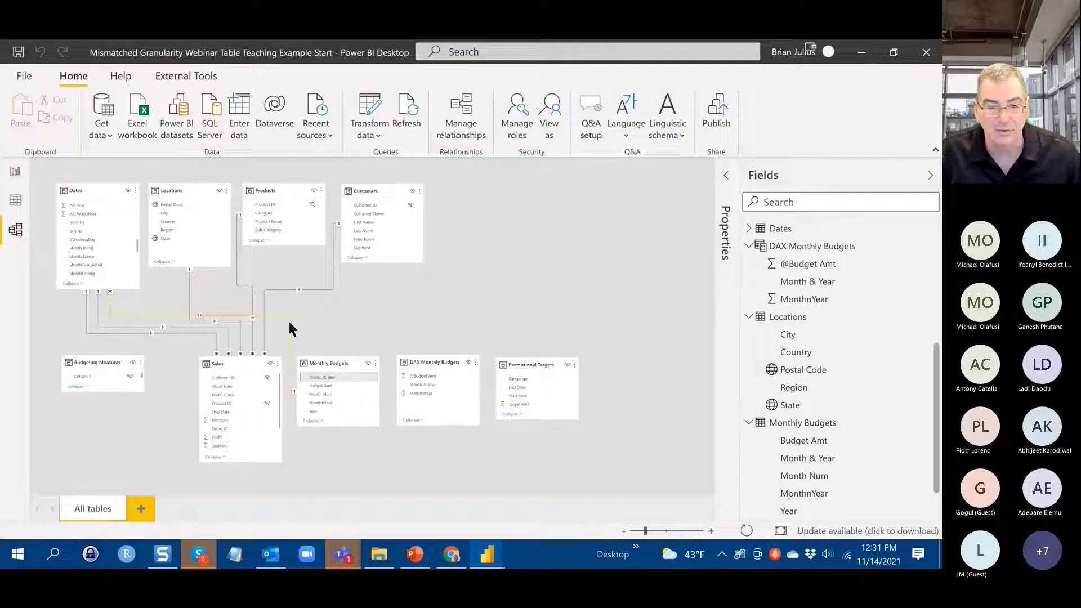
right_click(290, 322)
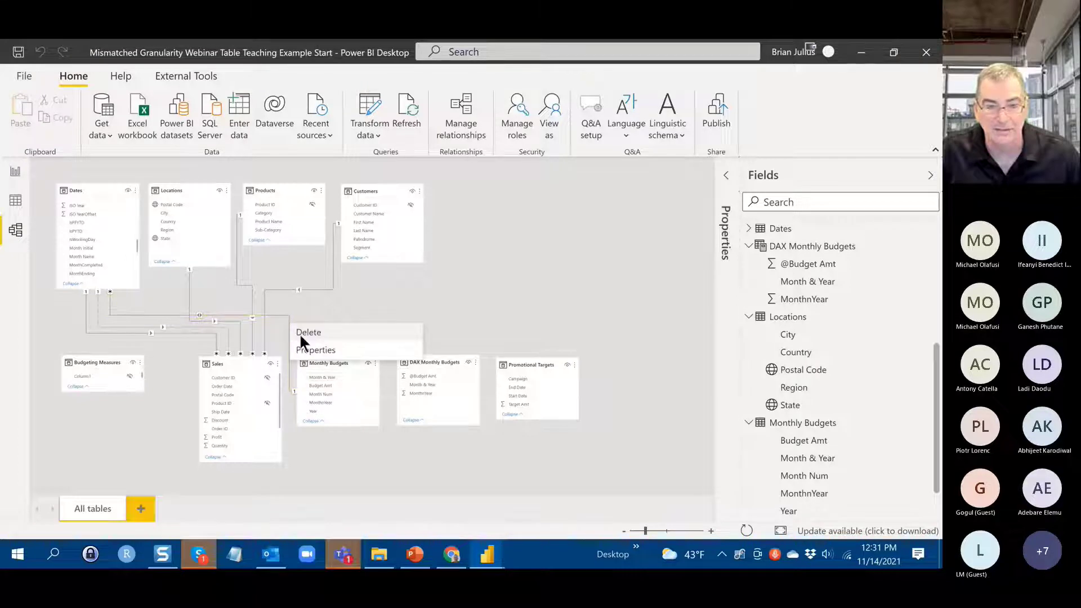
left_click(305, 332)
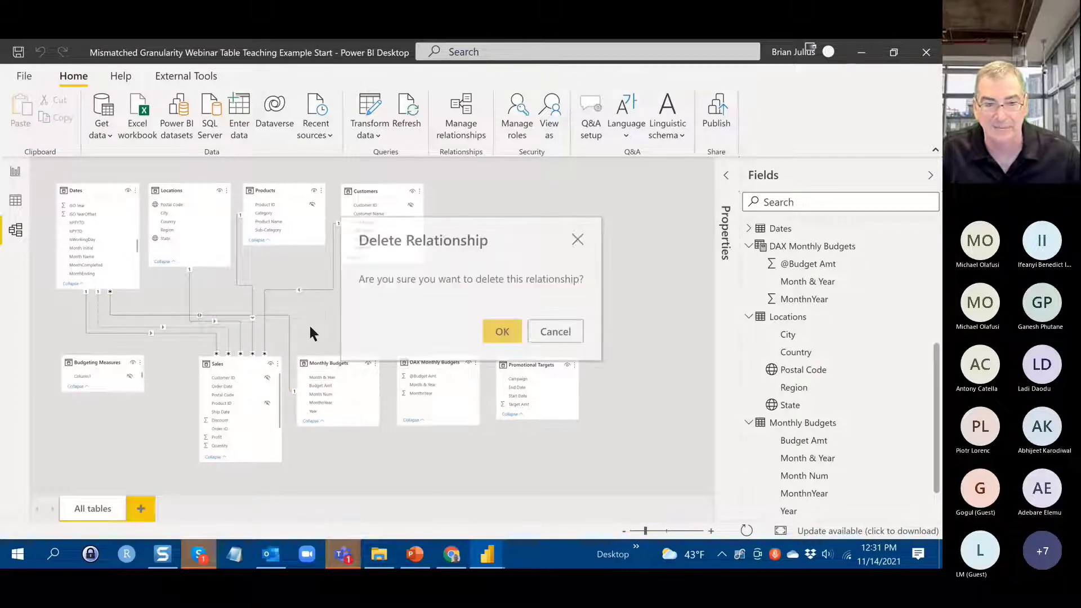
left_click(500, 331)
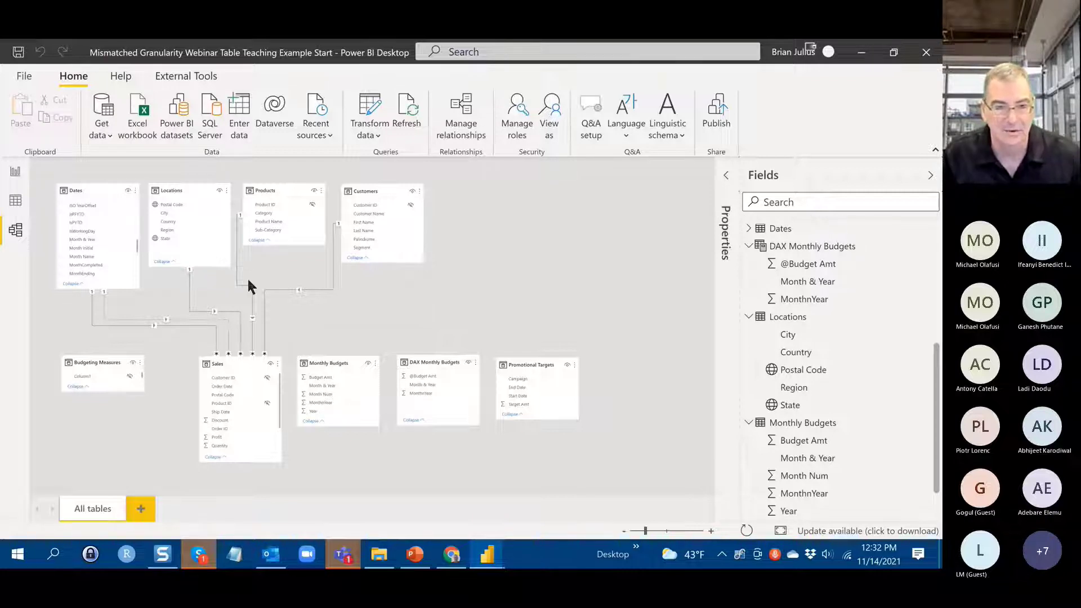
- Open the Monthly Budgets query in the Power Query Editor
left_click(281, 290)
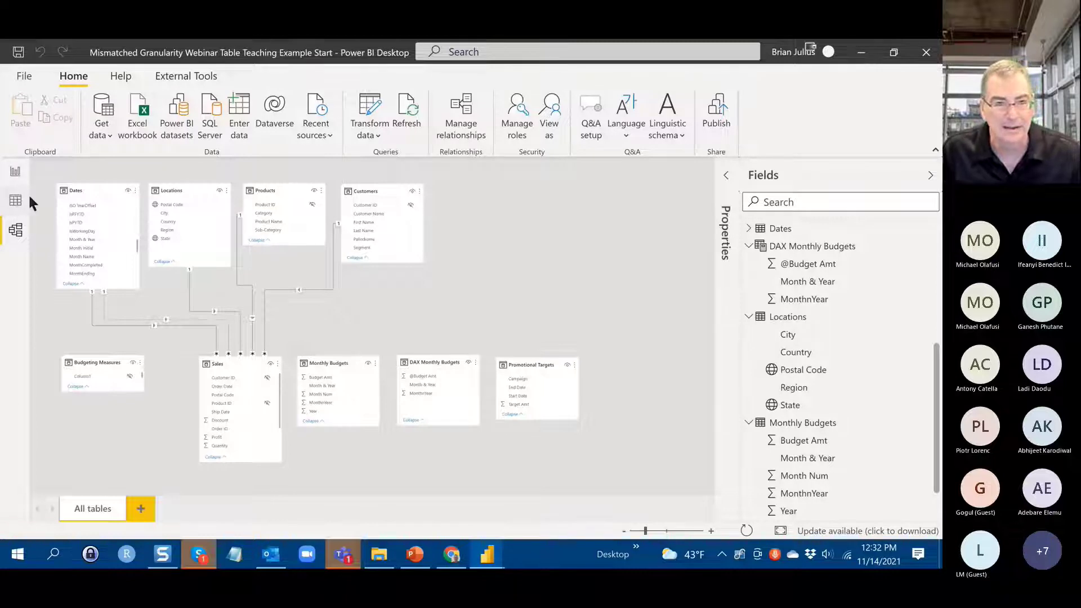
left_click(367, 111)
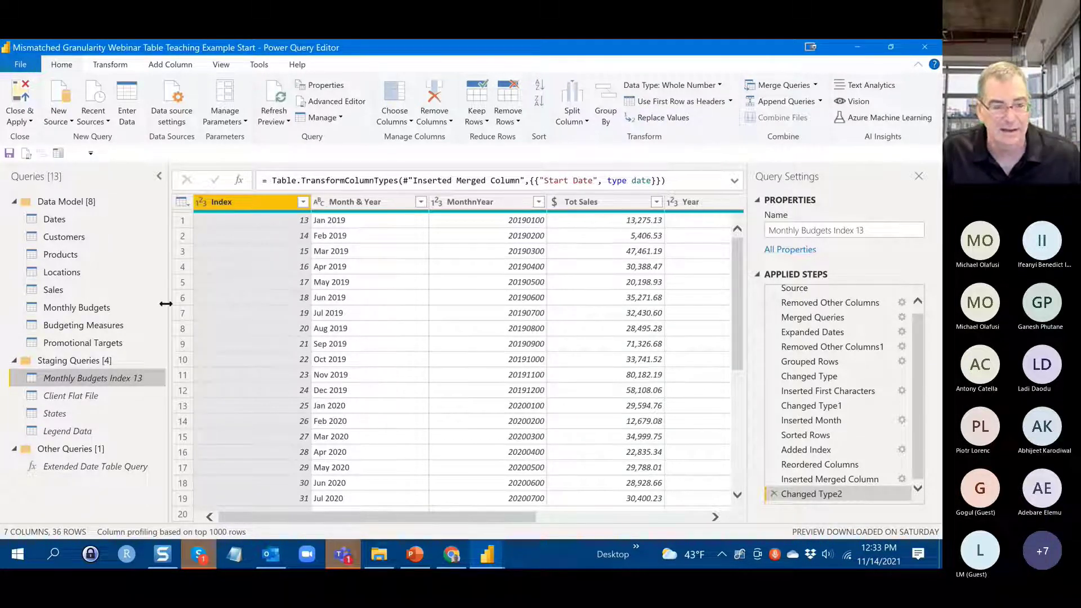
left_click(77, 308)
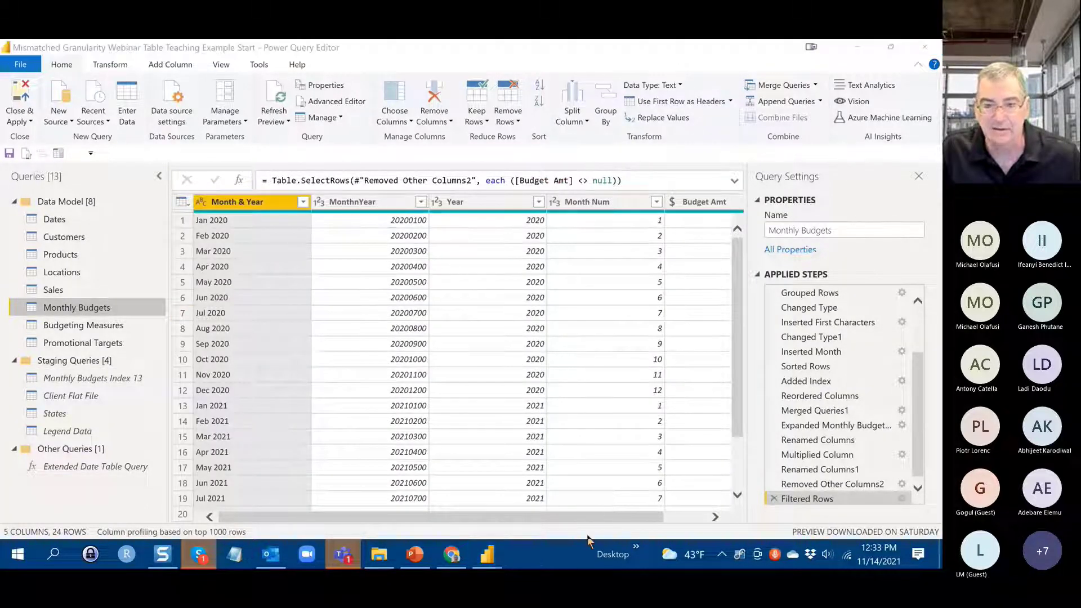
left_click(617, 517)
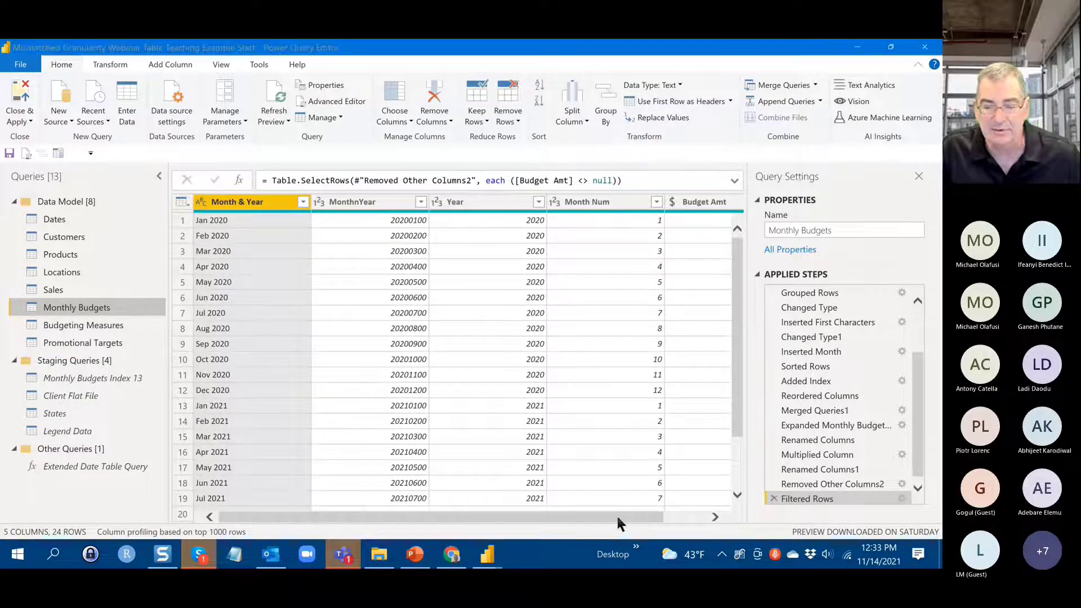
mouse_move(617, 518)
left_mouse_down()
mouse_move(689, 513)
mouse_move(608, 526)
left_mouse_up()
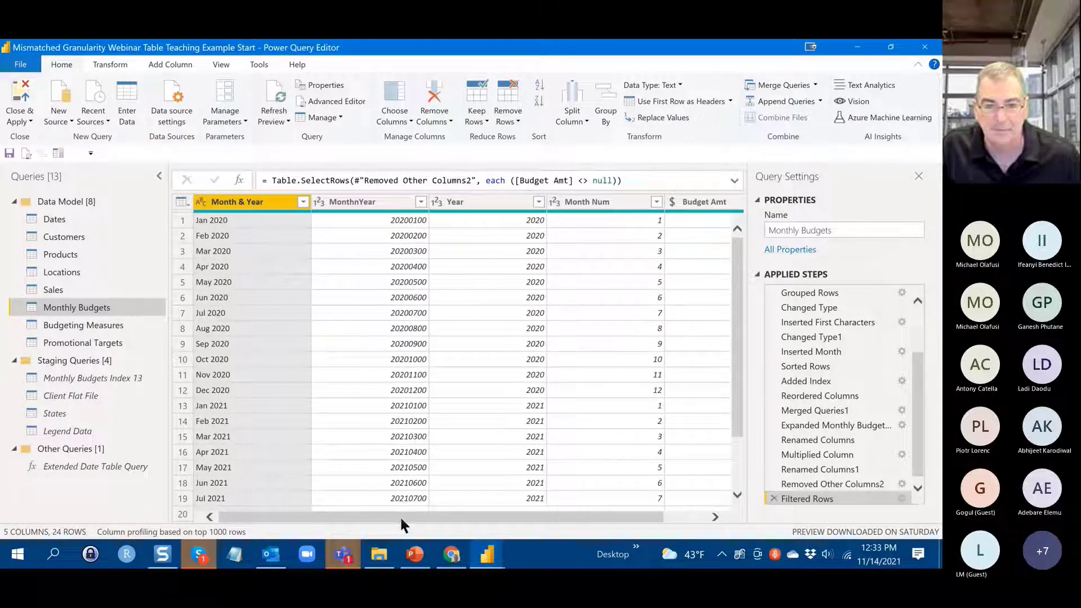
left_click_drag(400, 515, 495, 495)
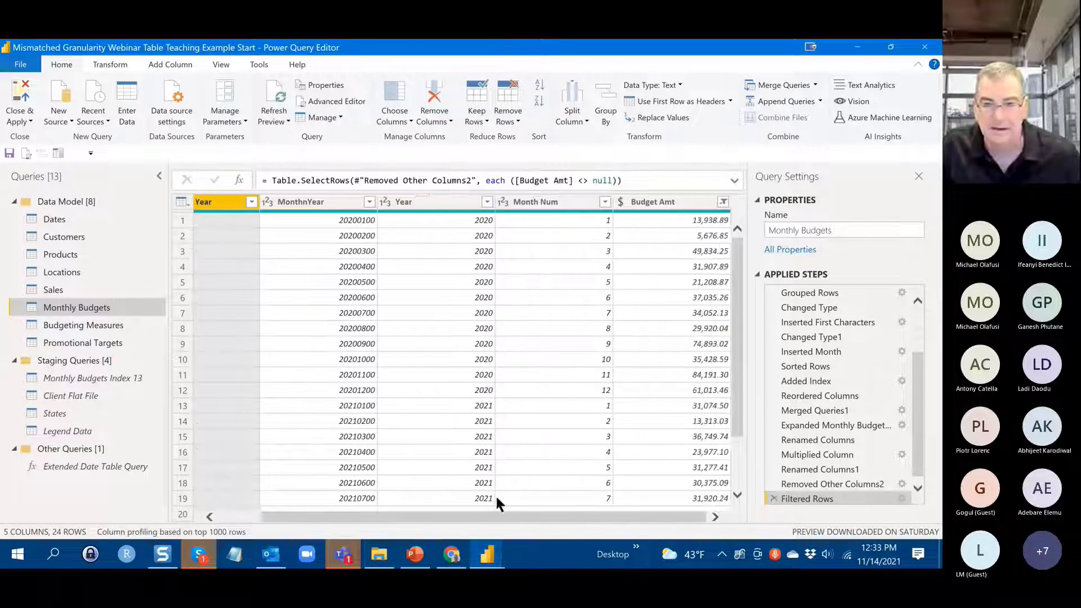
- Start a column from examples based on the Year and Month Num columns, and name it First Date
left_click(468, 200)
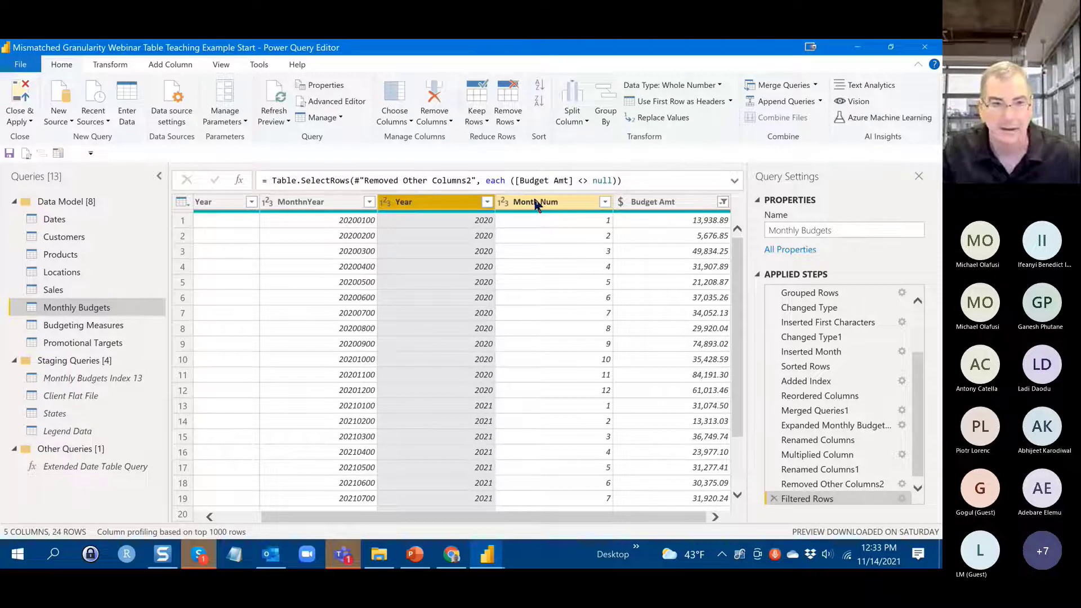
left_click(536, 202, "ctrl")
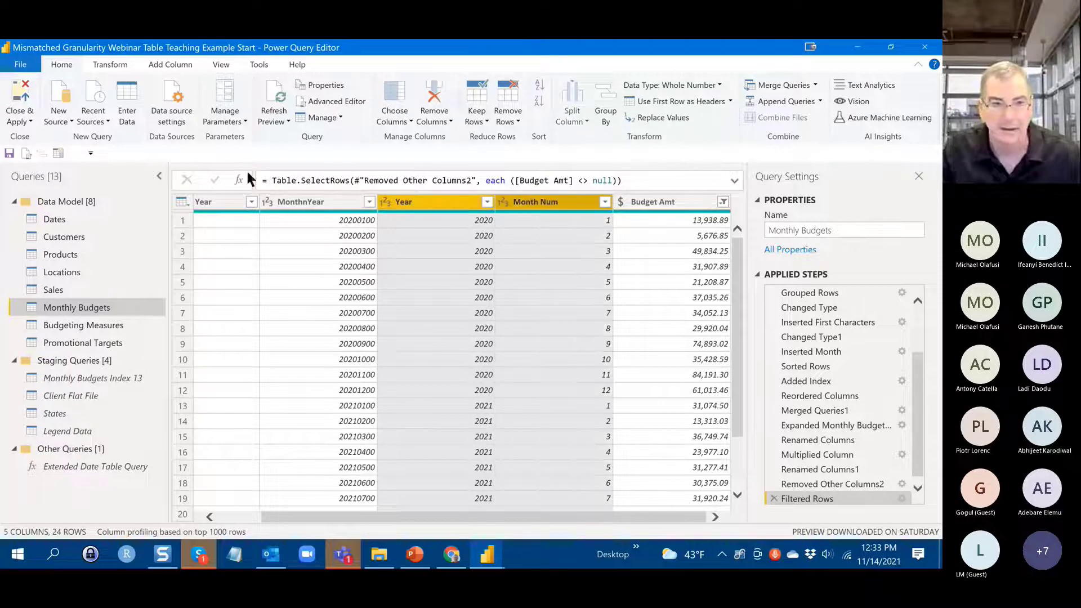
right_click(430, 206)
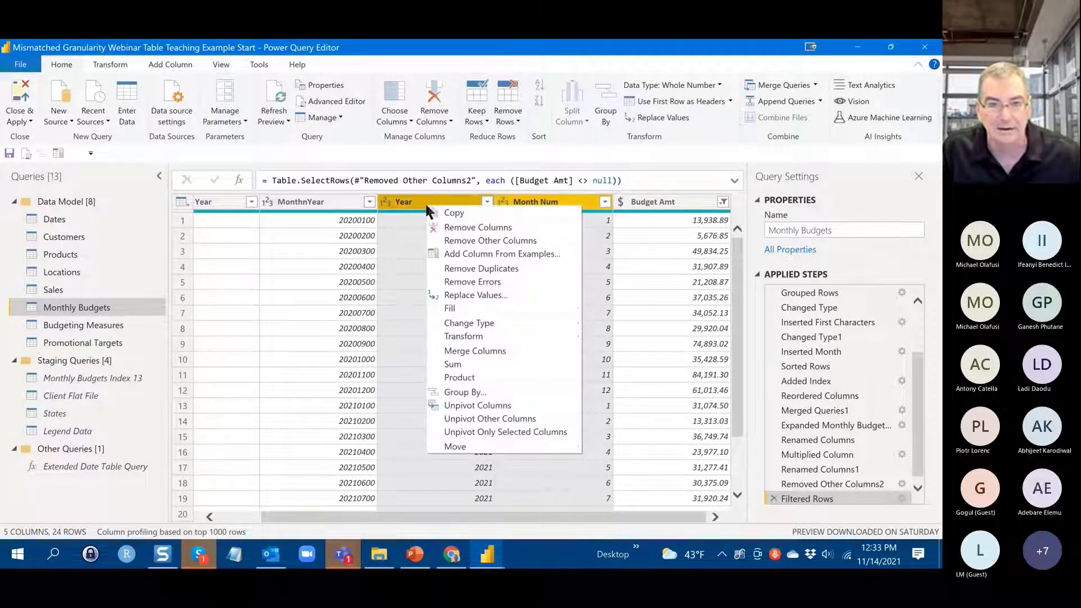
left_click(457, 254)
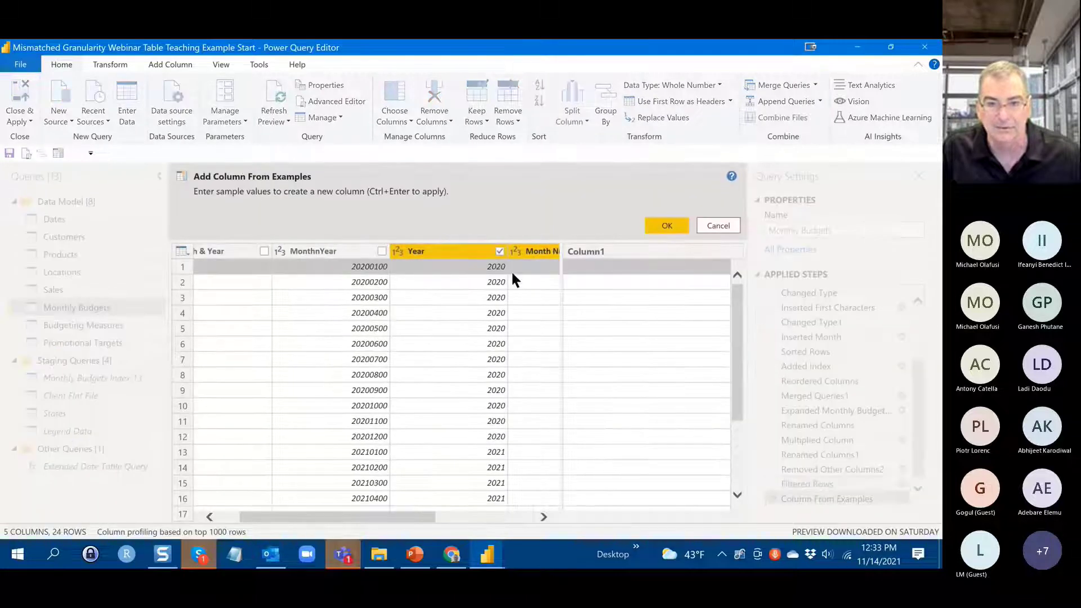
double_click(569, 253)
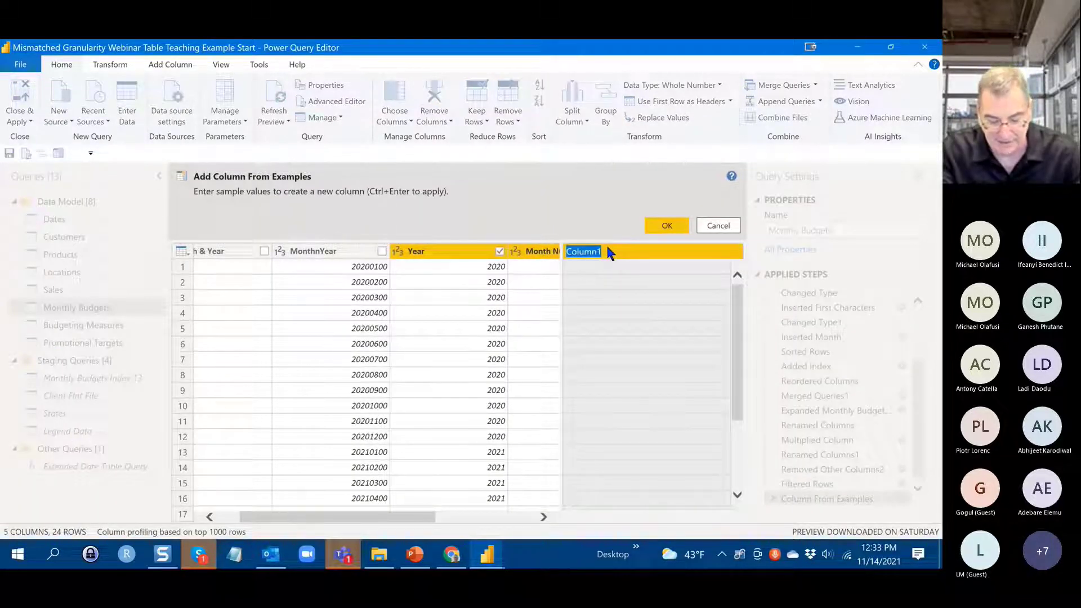
type("First D")
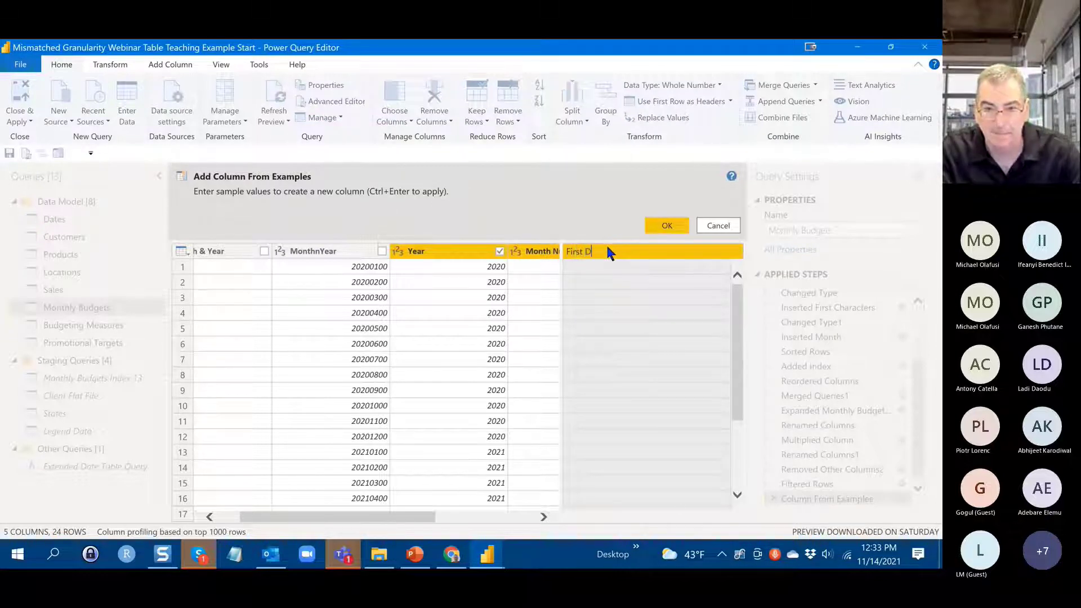
type("ate")
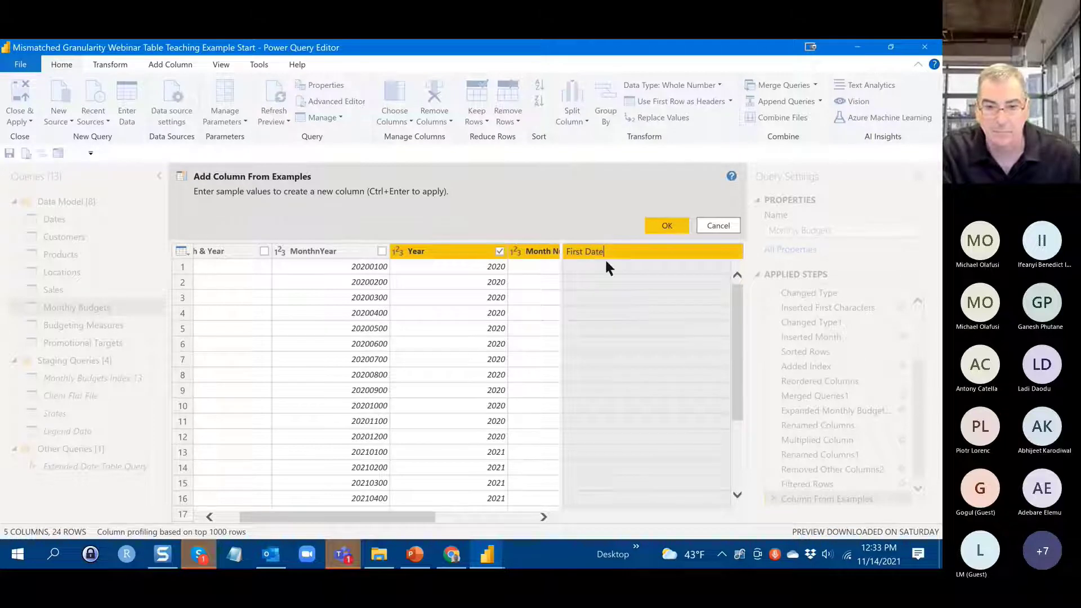
- Enter 1/1/2020 as the example value for the first row of the First Date column
left_click(602, 264)
left_click(601, 265)
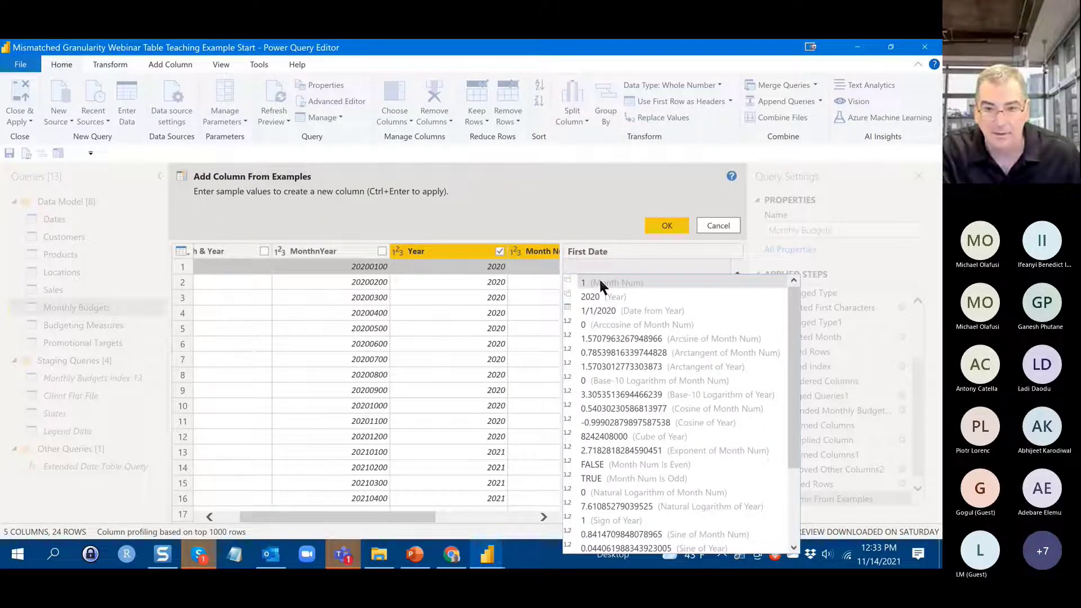
left_click(599, 282)
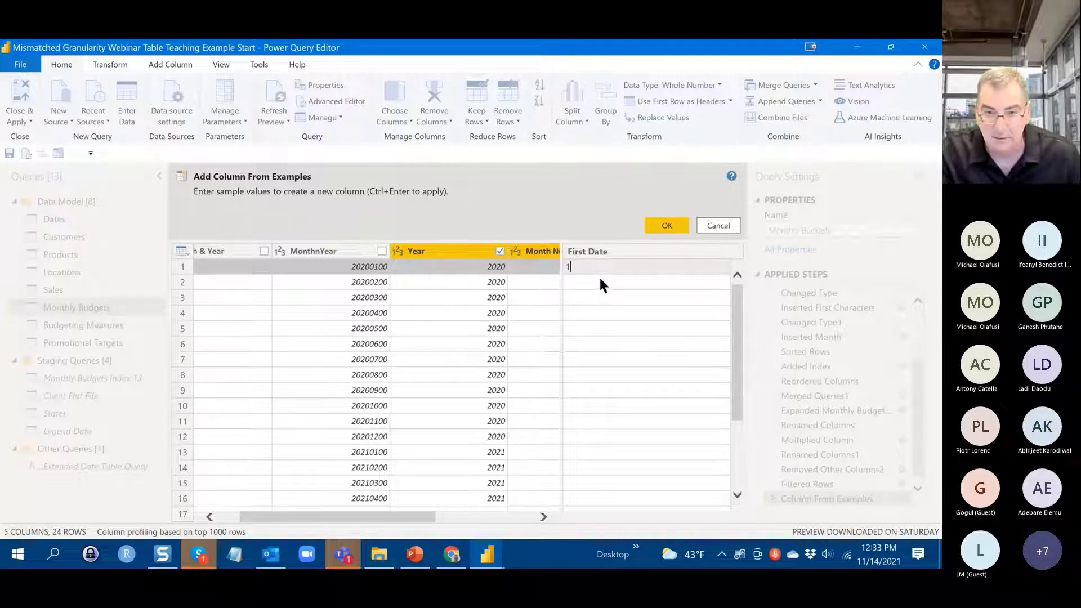
type("/")
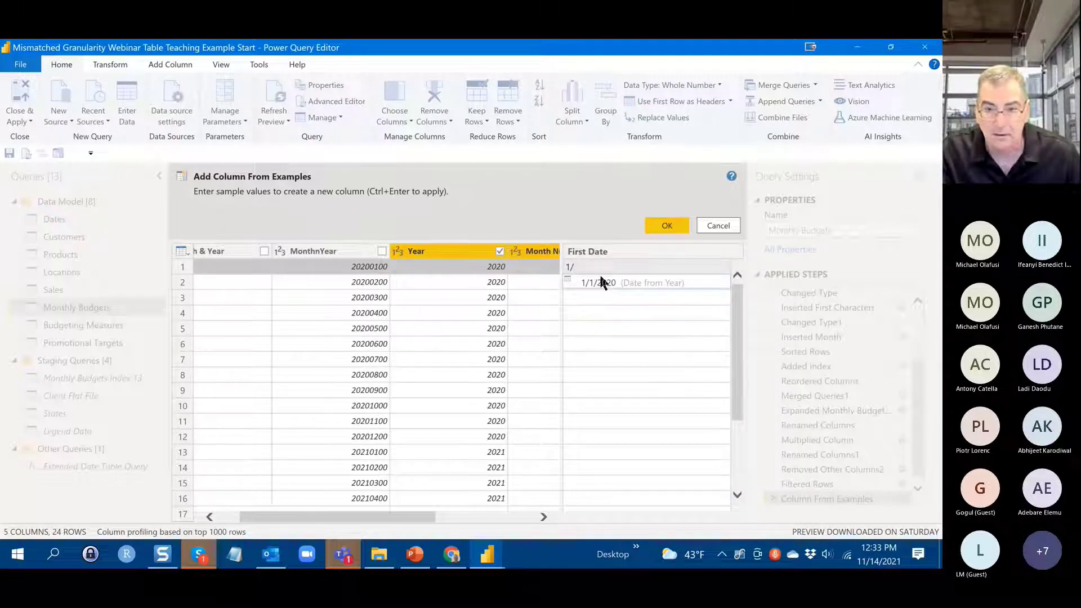
type("1")
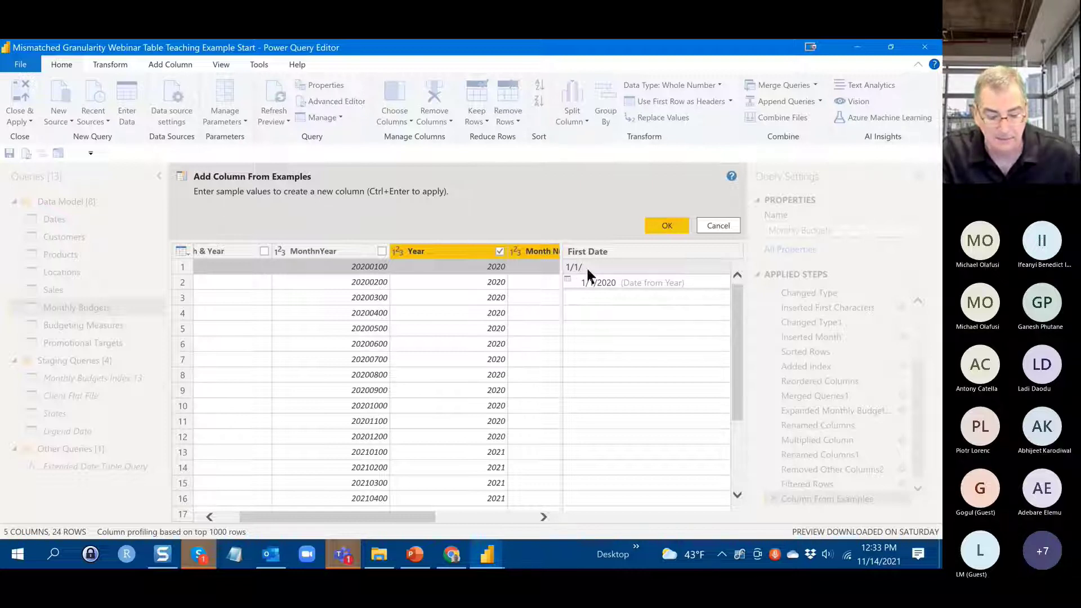
type("/")
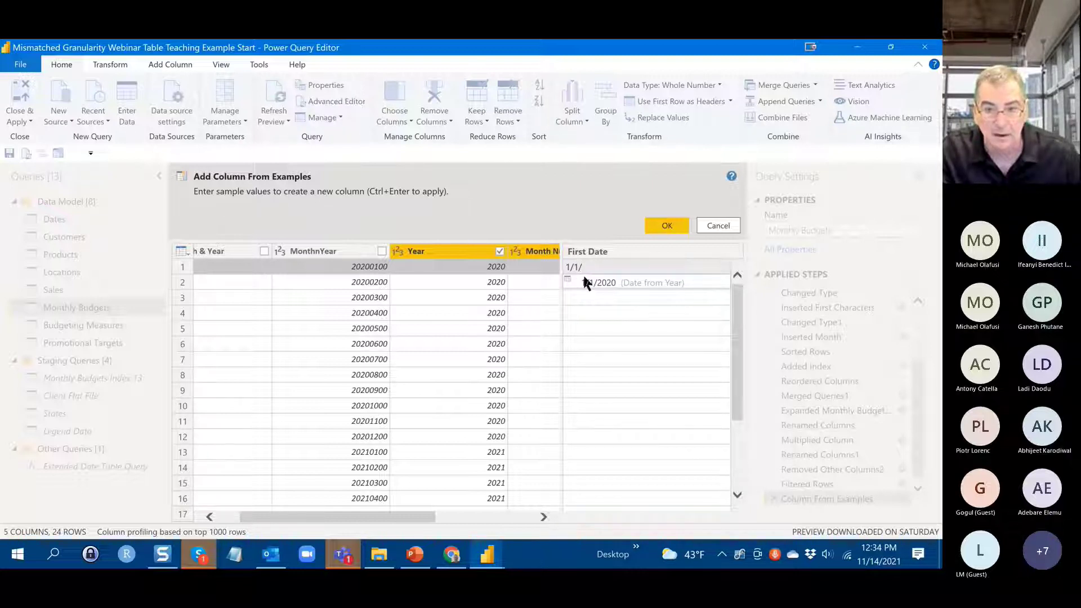
type("2020")
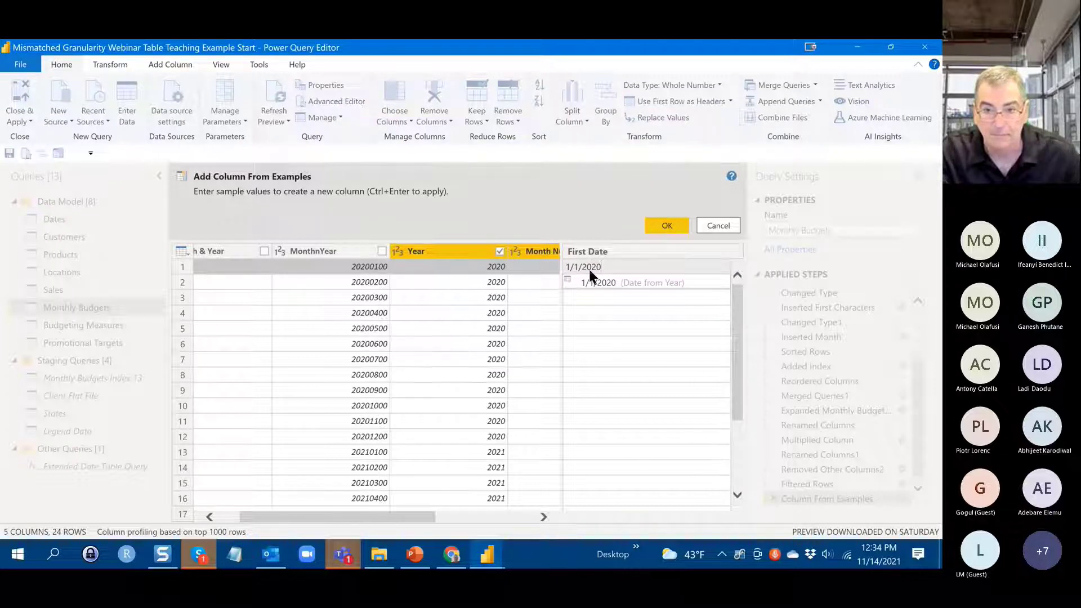
left_click(570, 282)
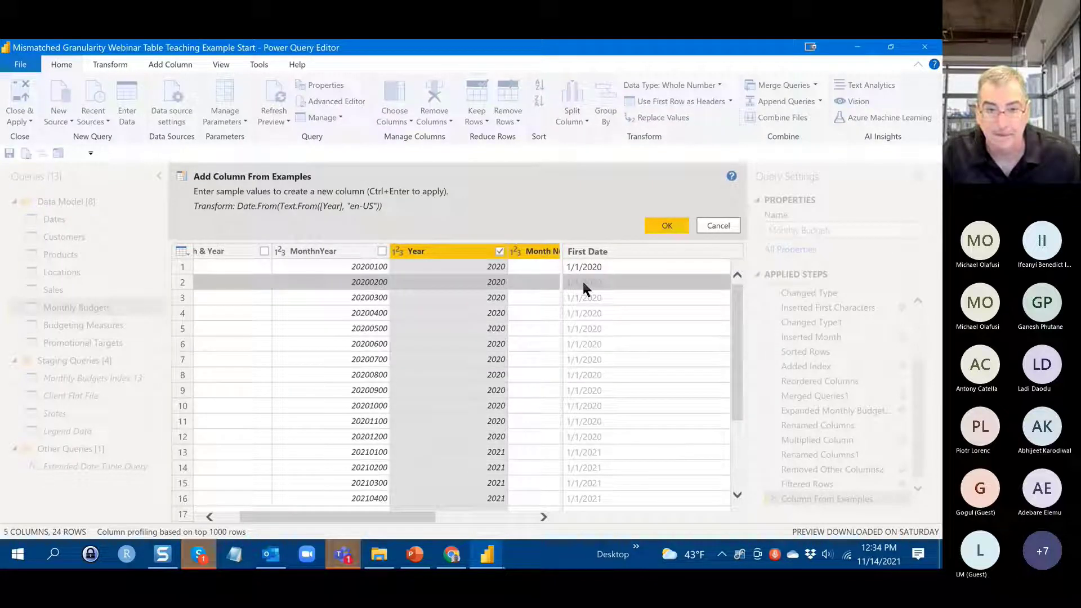
- Enter 2/1/2020 as the example value for the second row of the First Date column
left_click(583, 284)
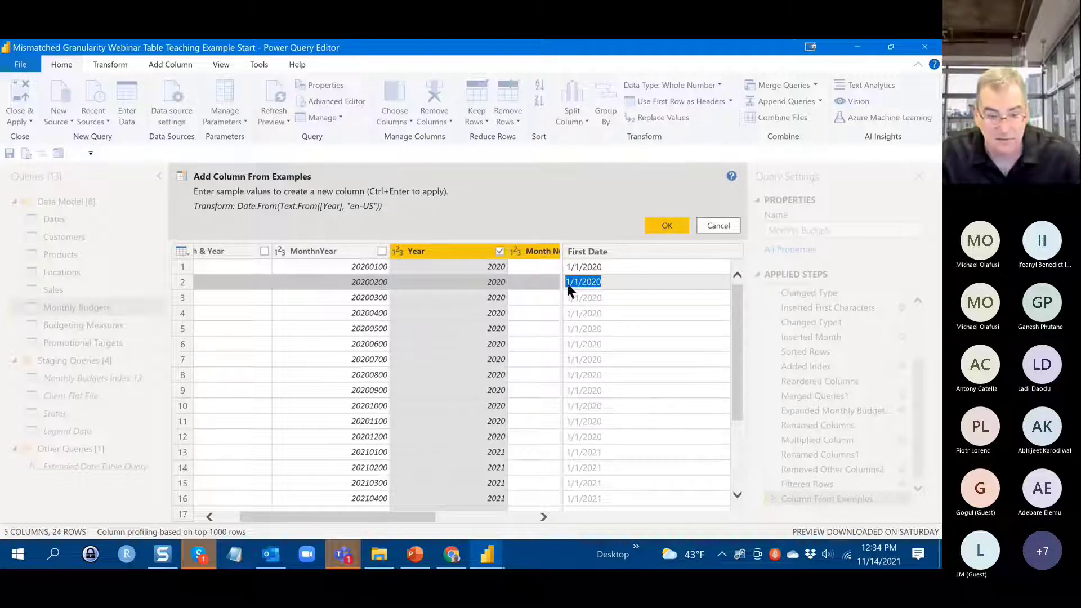
type("2")
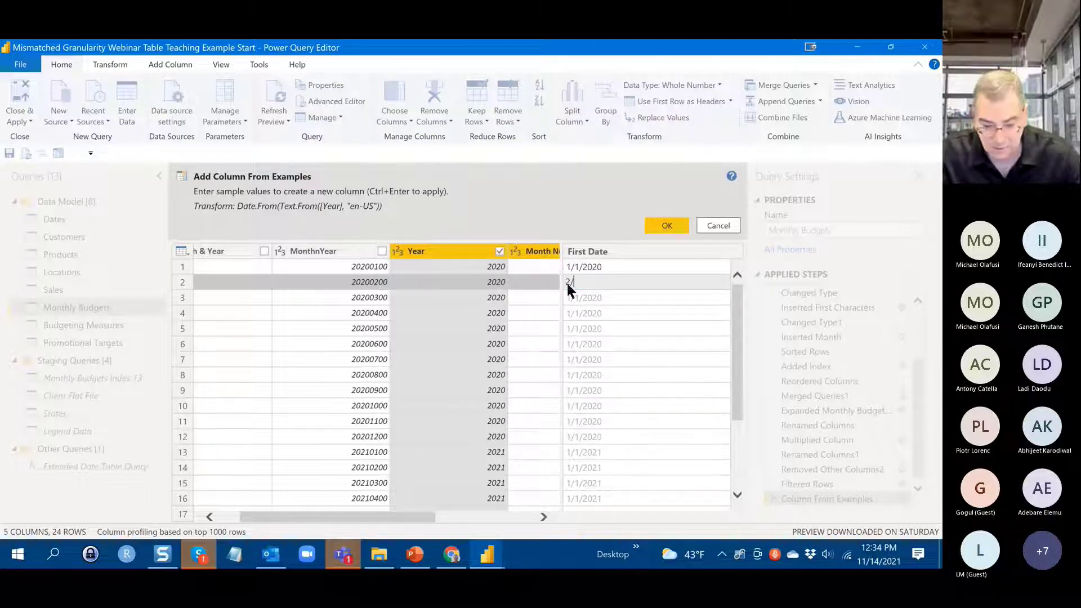
type("/1/20")
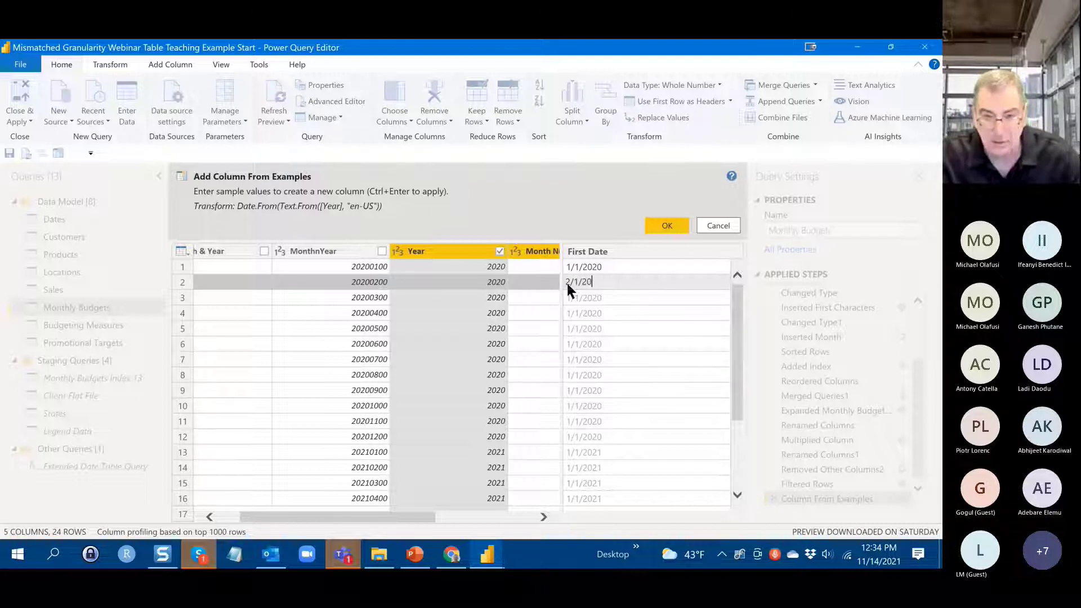
type("20")
left_click(604, 295)
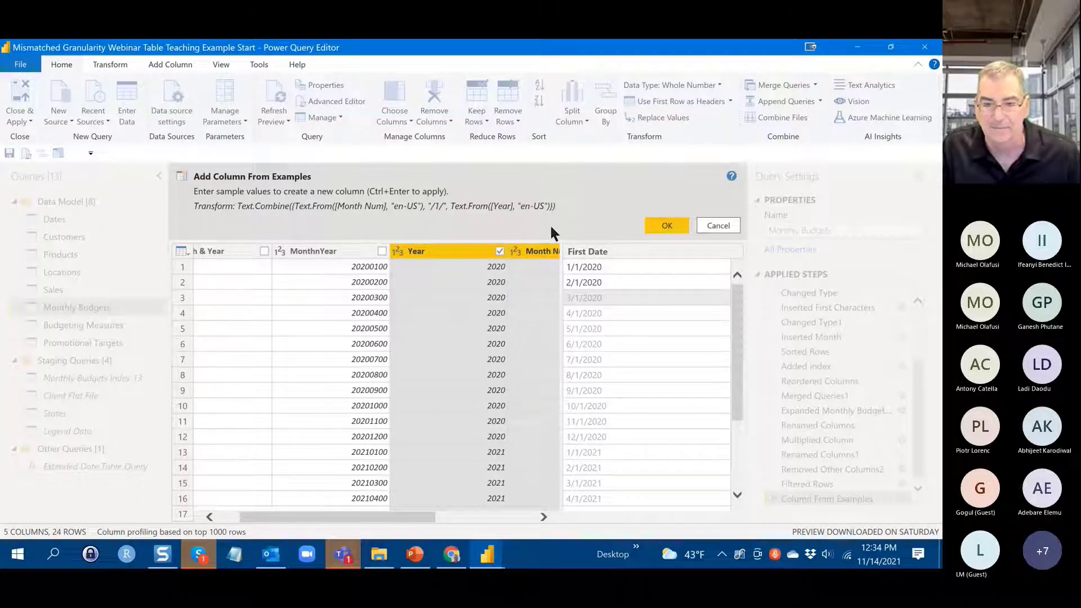
- Create the First Date column with the Date data type and apply the query changes to the model
left_click(656, 224)
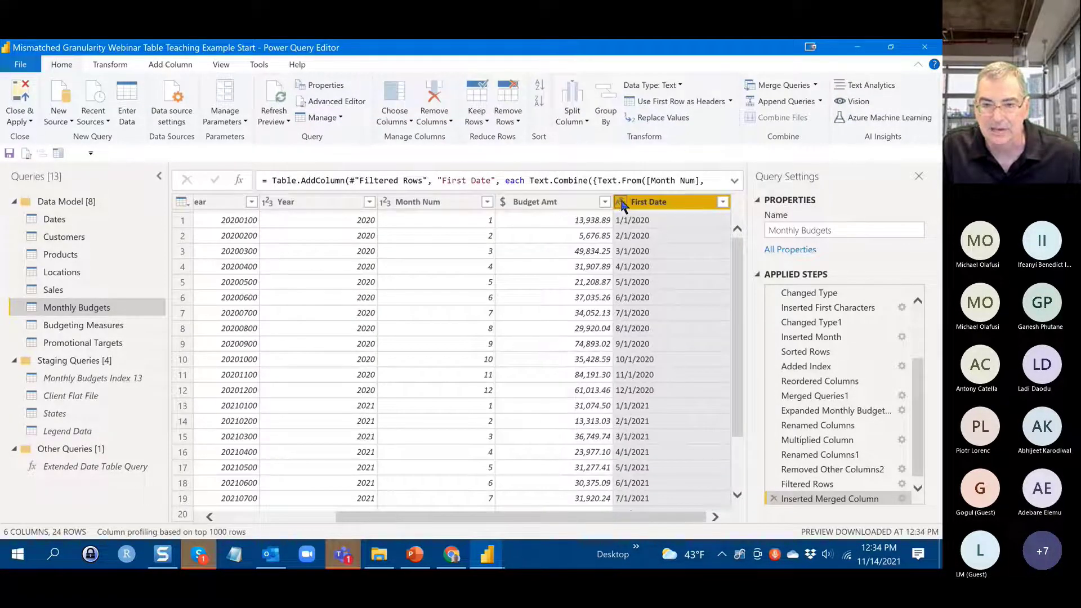
left_click(621, 203)
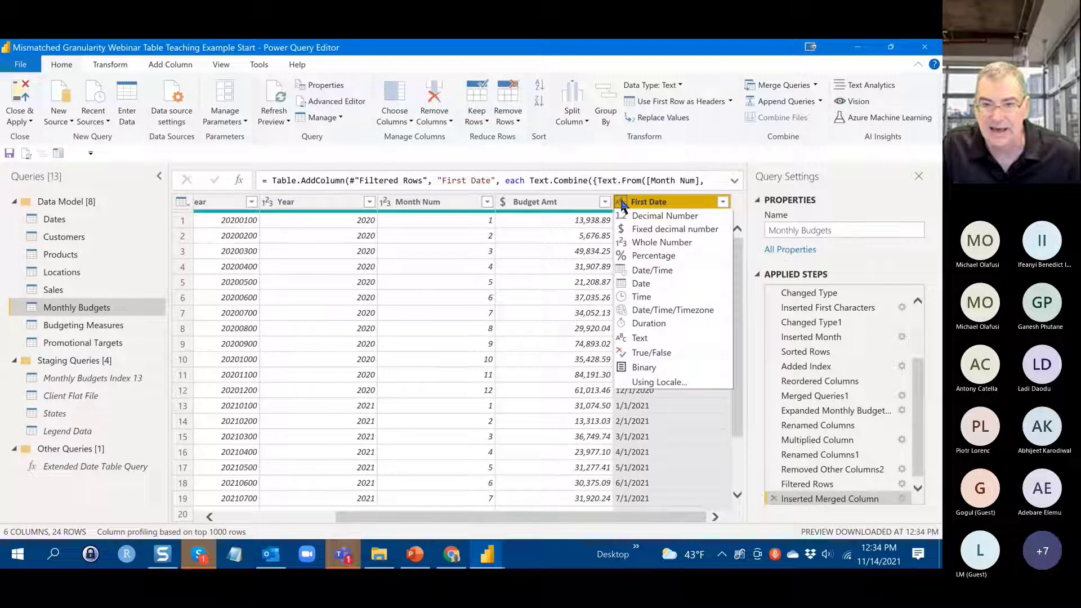
left_click(641, 283)
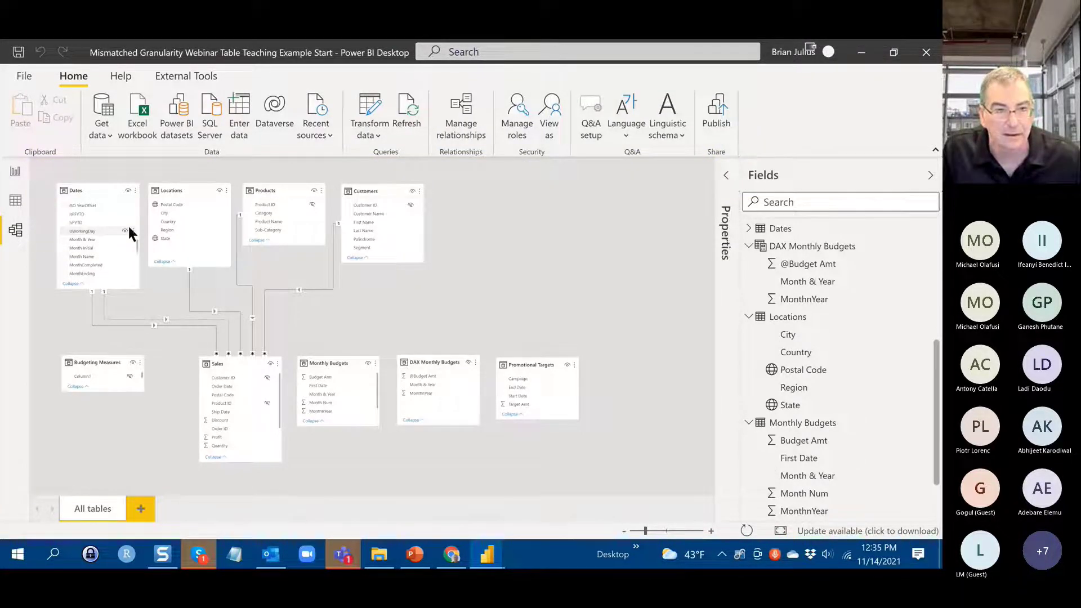
- Create a relationship between Date in the Dates table and First Date in the Monthly Budgets table
left_click(134, 205)
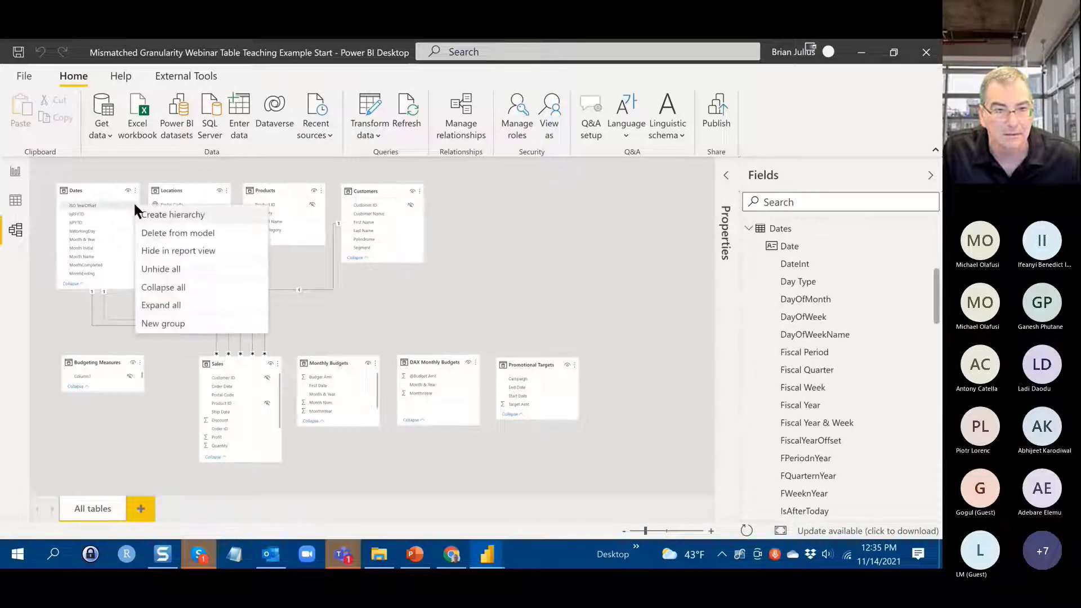
left_click(149, 179)
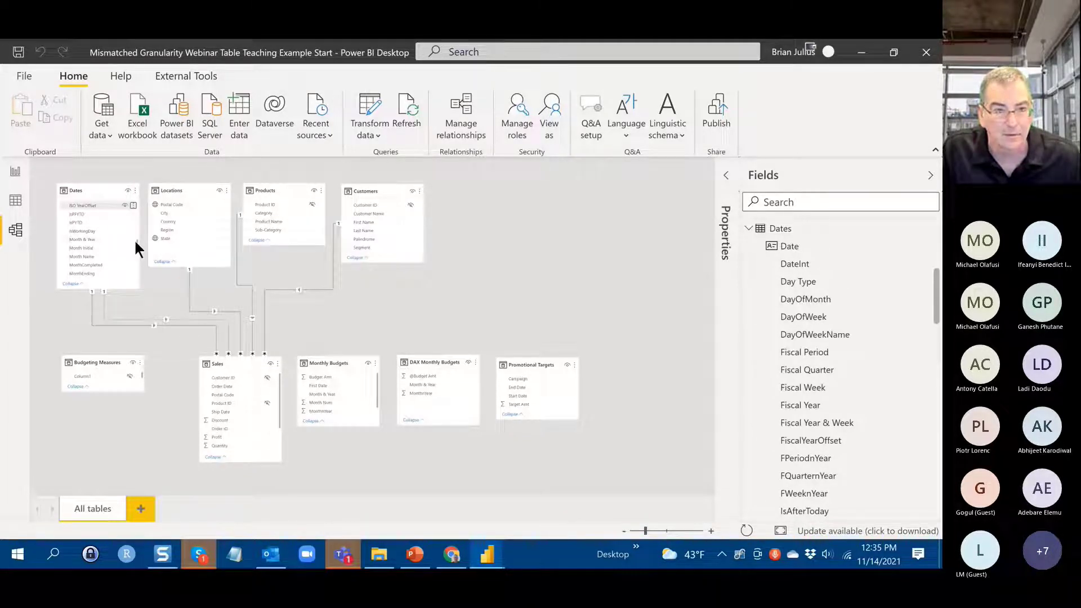
left_click_drag(138, 241, 140, 190)
left_click(99, 204)
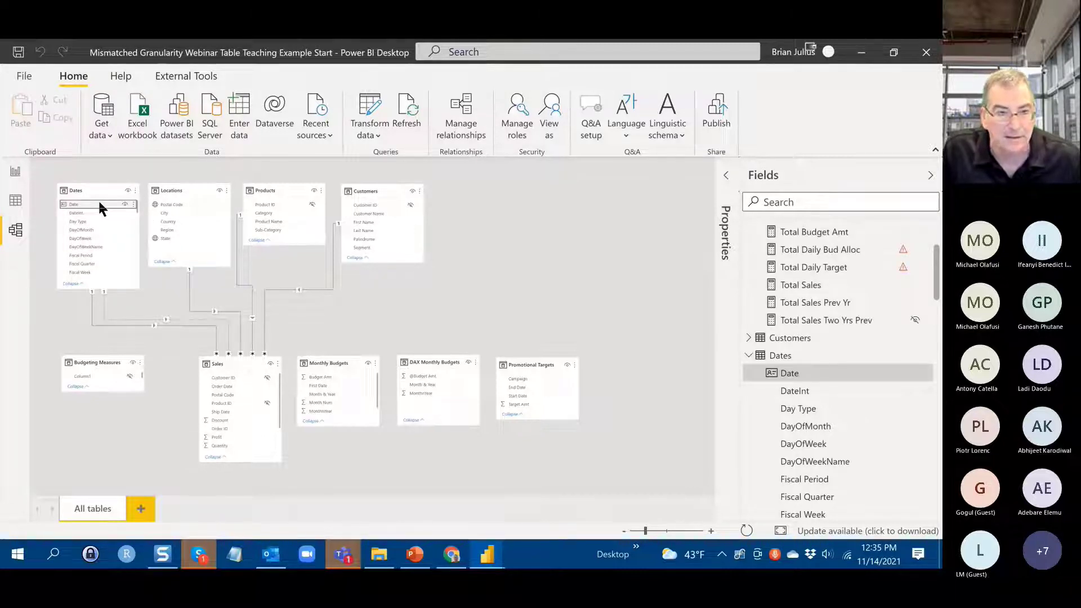
left_click_drag(99, 204, 321, 385)
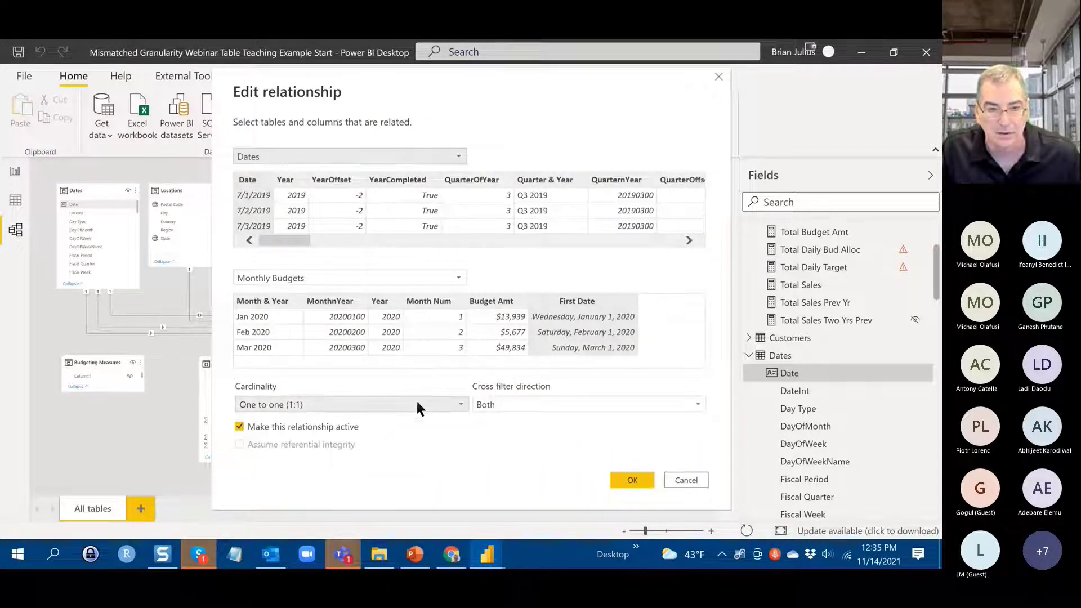
- Set the Dates to Monthly Budgets relationship to One to many (1:*) cardinality with Single cross filter direction and create it
left_click(461, 406)
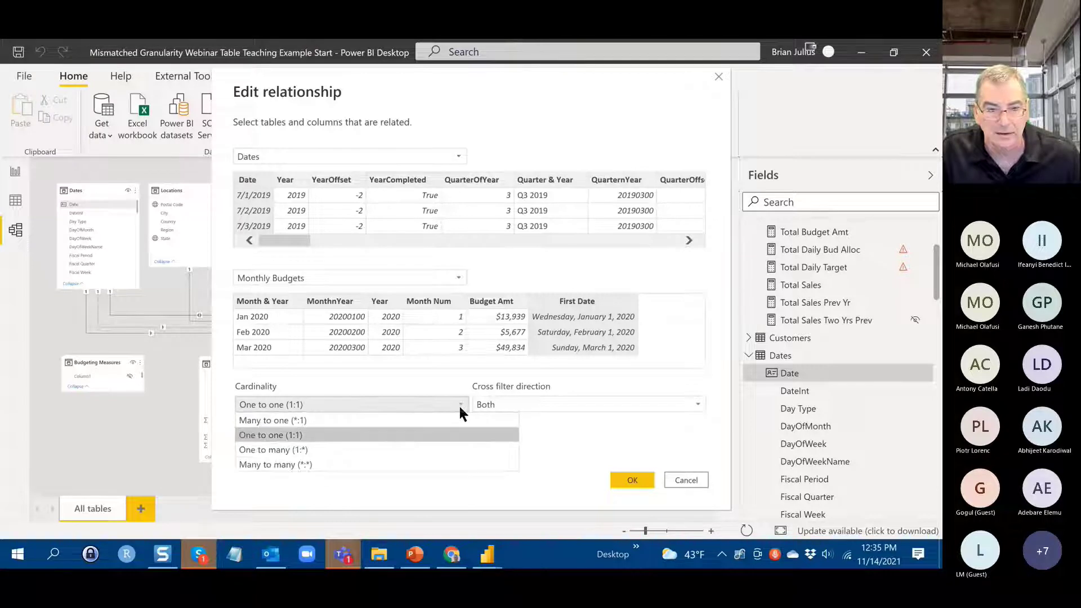
left_click(415, 448)
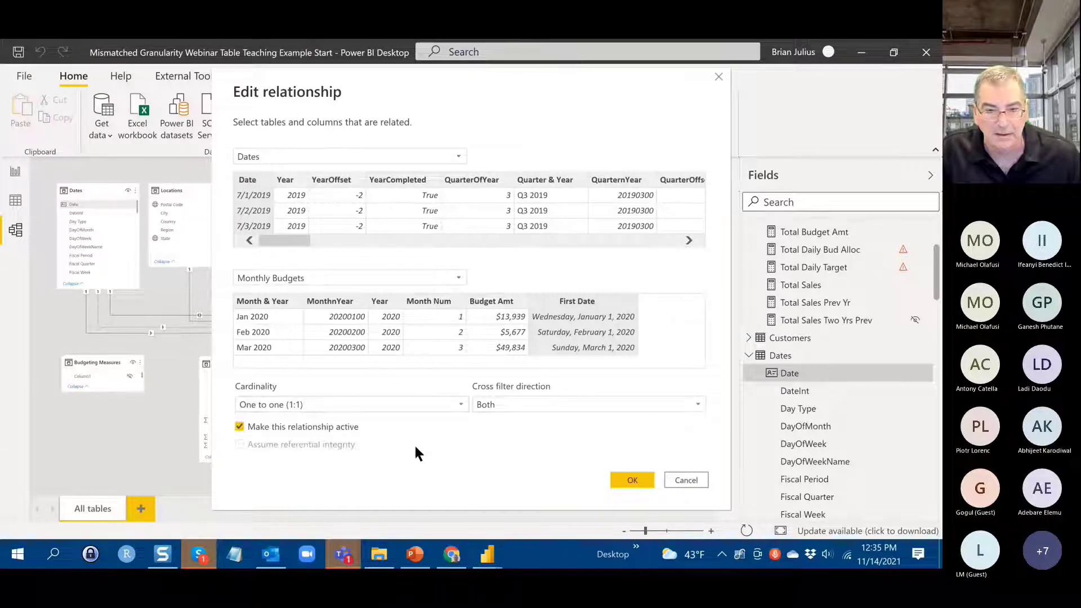
left_click(503, 403)
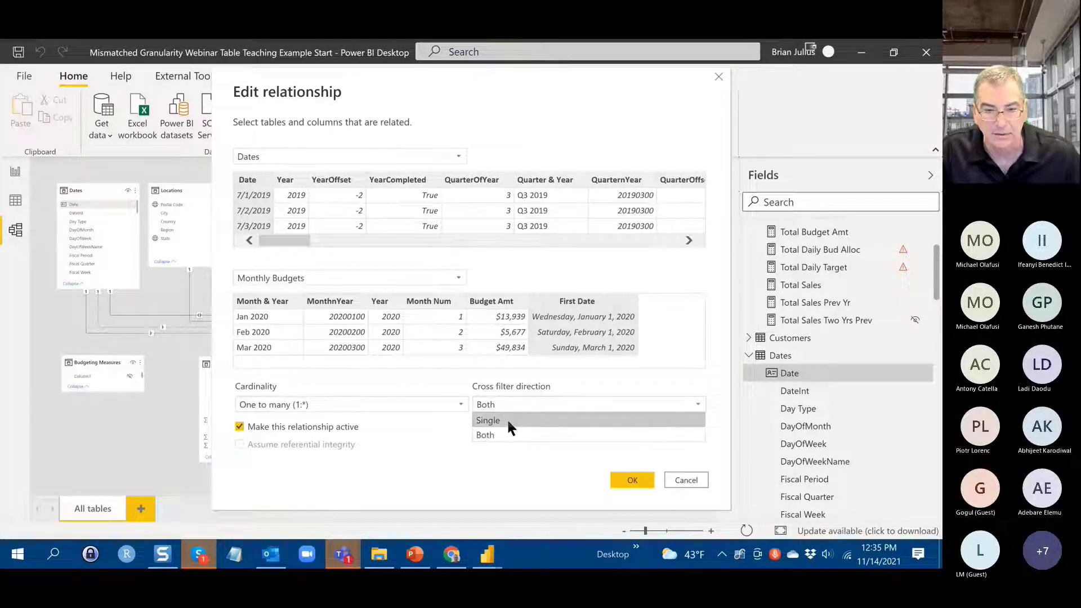
left_click(539, 427)
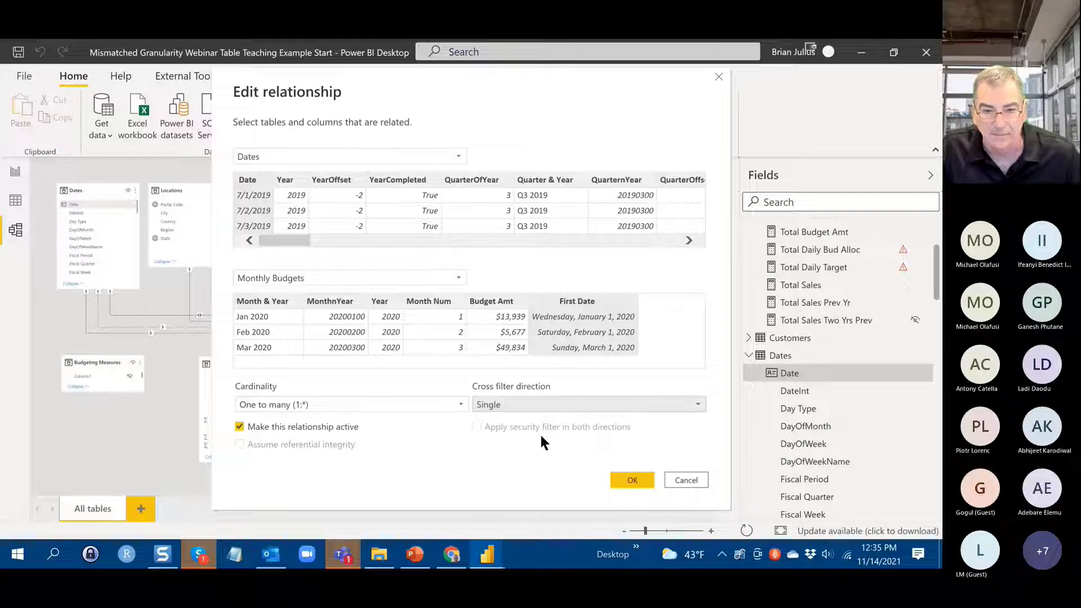
left_click(629, 480)
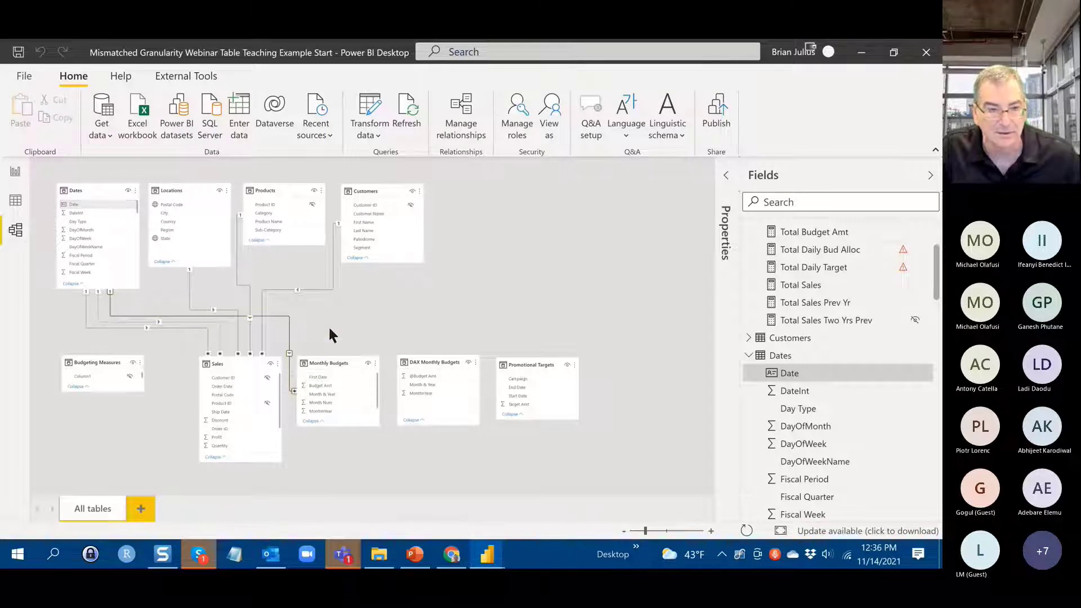
- Drill the Total Sales and Total Budget Amt chart on the report page up to the Month & Year level and inspect its monthly bars
left_click(15, 175)
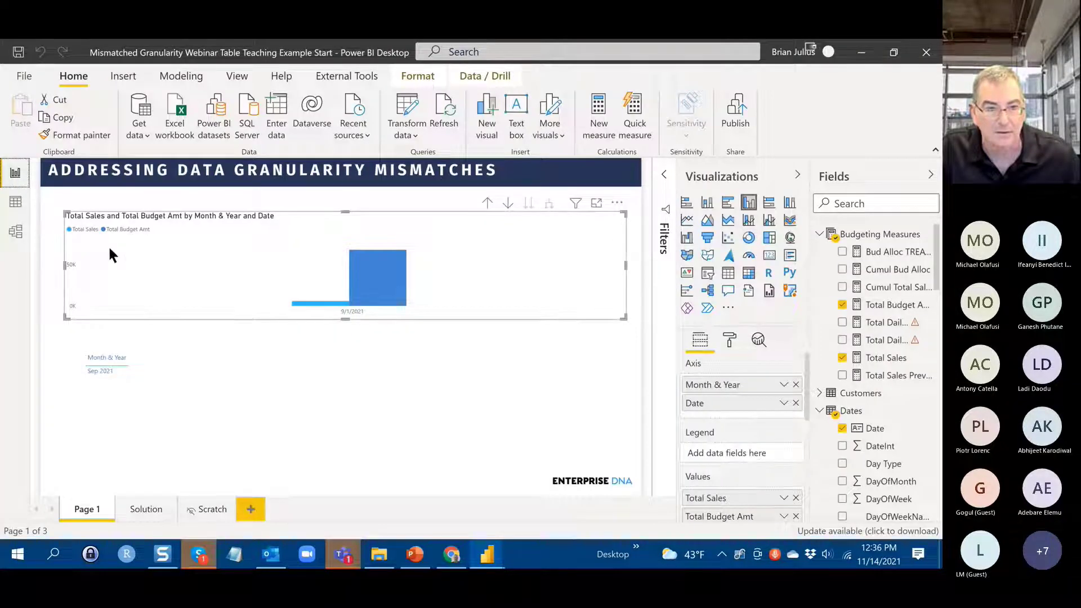
left_click(124, 372)
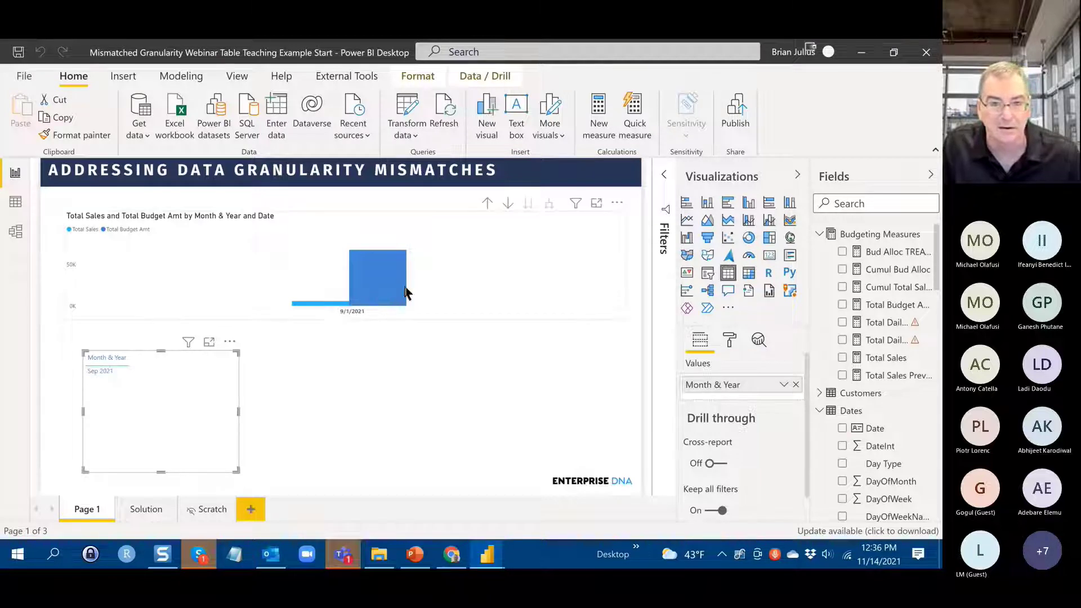
left_click(488, 201)
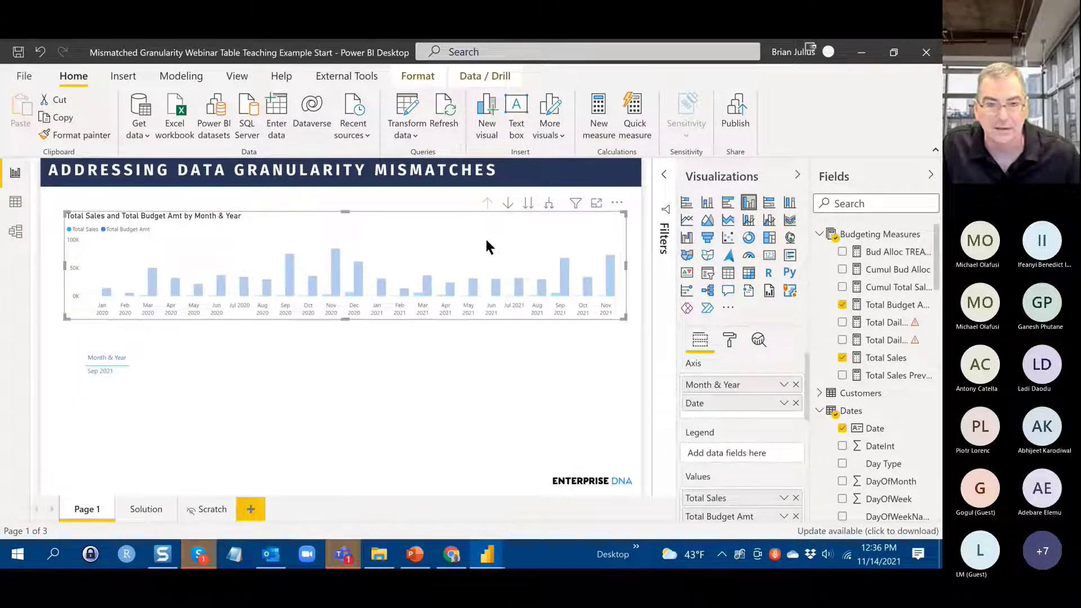
left_click(336, 260)
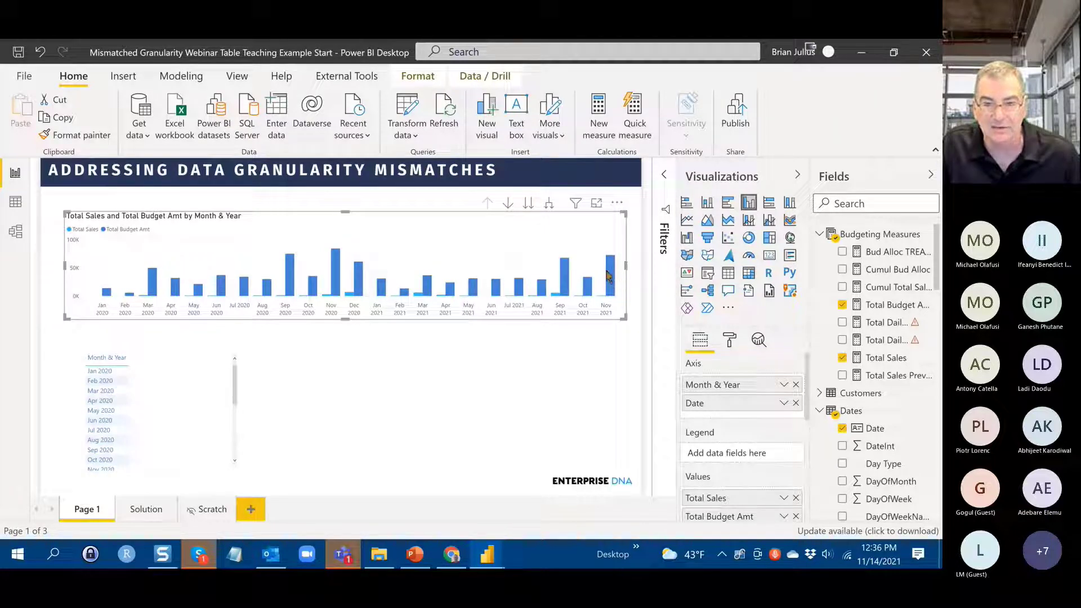
mouse_move(609, 273)
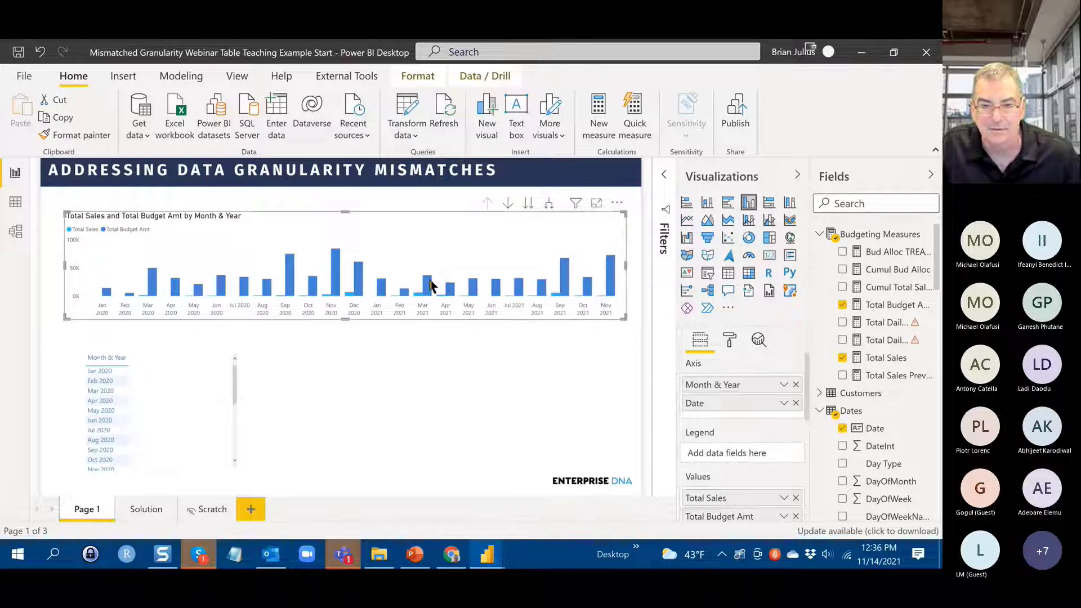
mouse_move(431, 285)
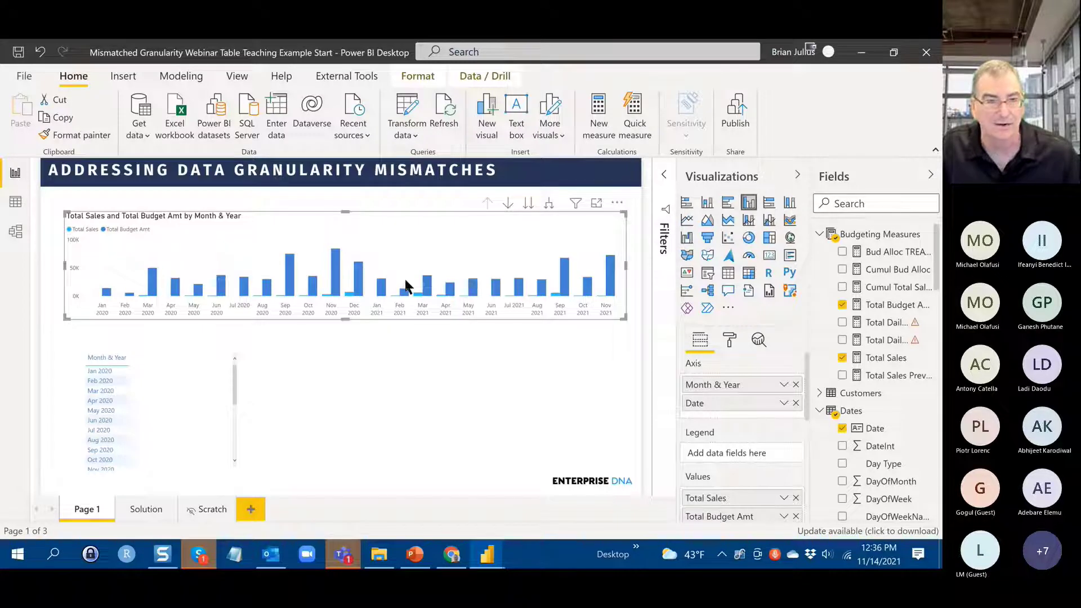
- Delete the relationship between the Dates and Monthly Budgets tables in the model
left_click(17, 231)
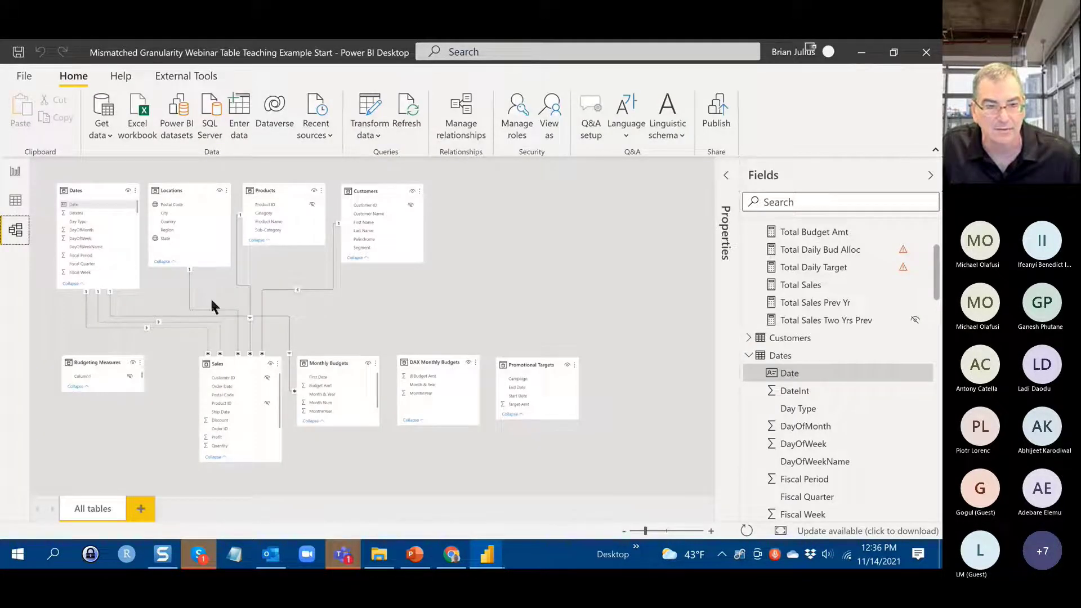
right_click(288, 320)
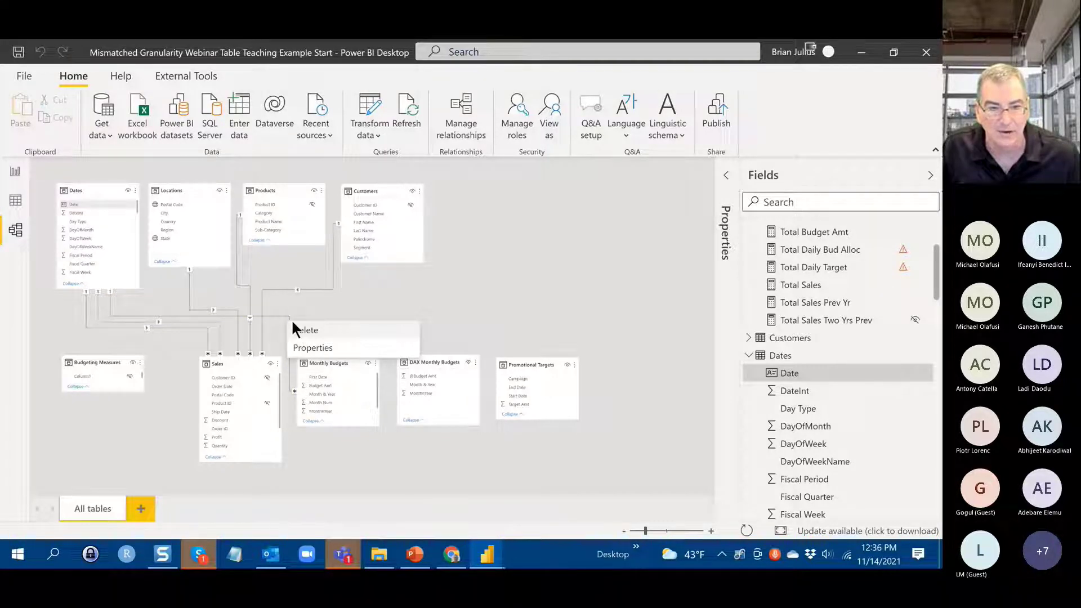
left_click(288, 317)
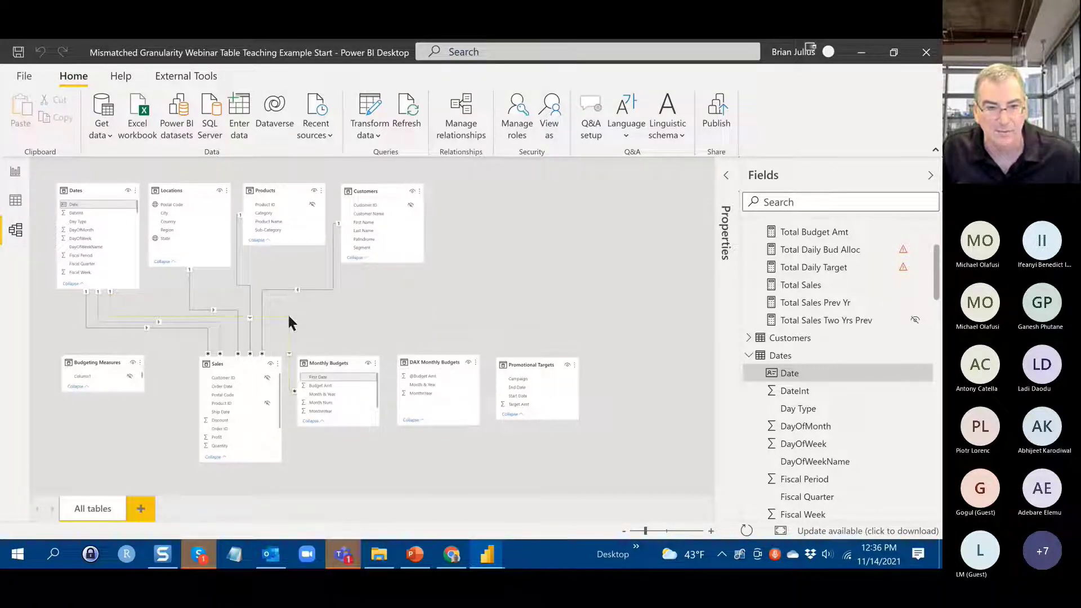
right_click(288, 317)
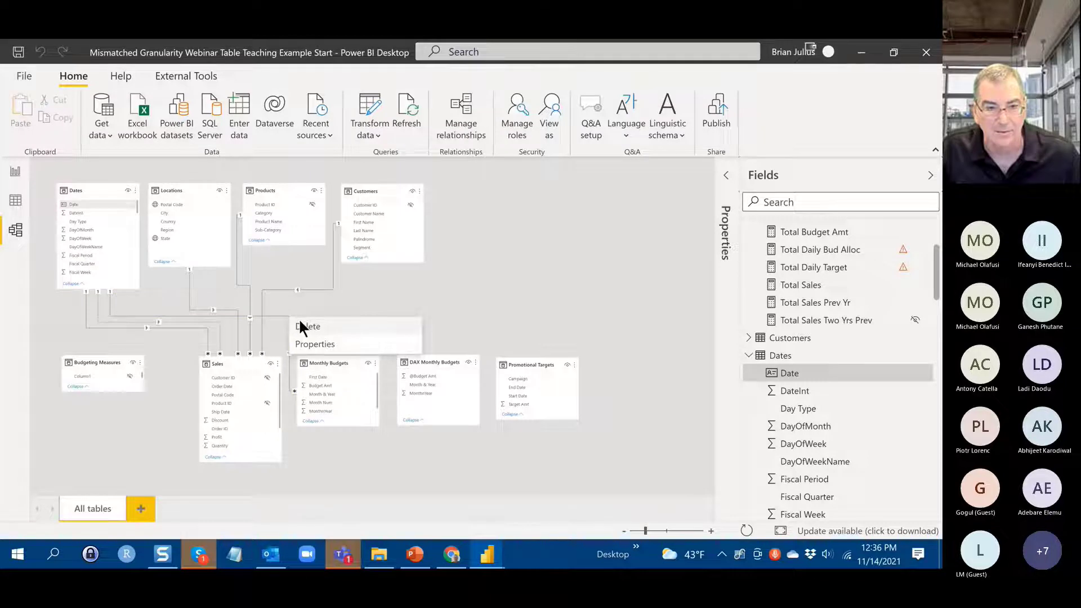
left_click(308, 324)
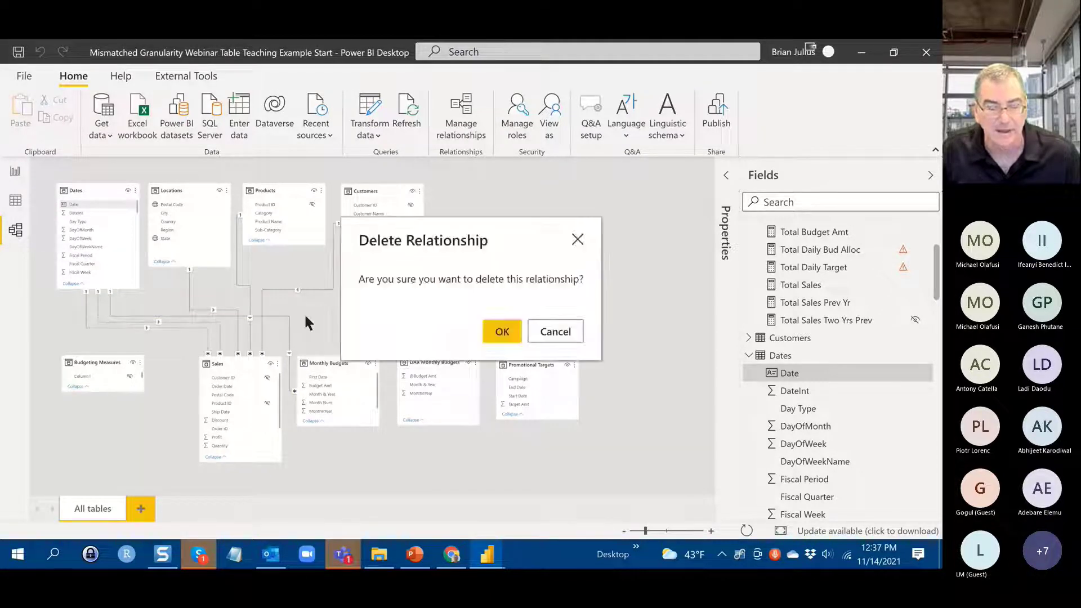
left_click(502, 332)
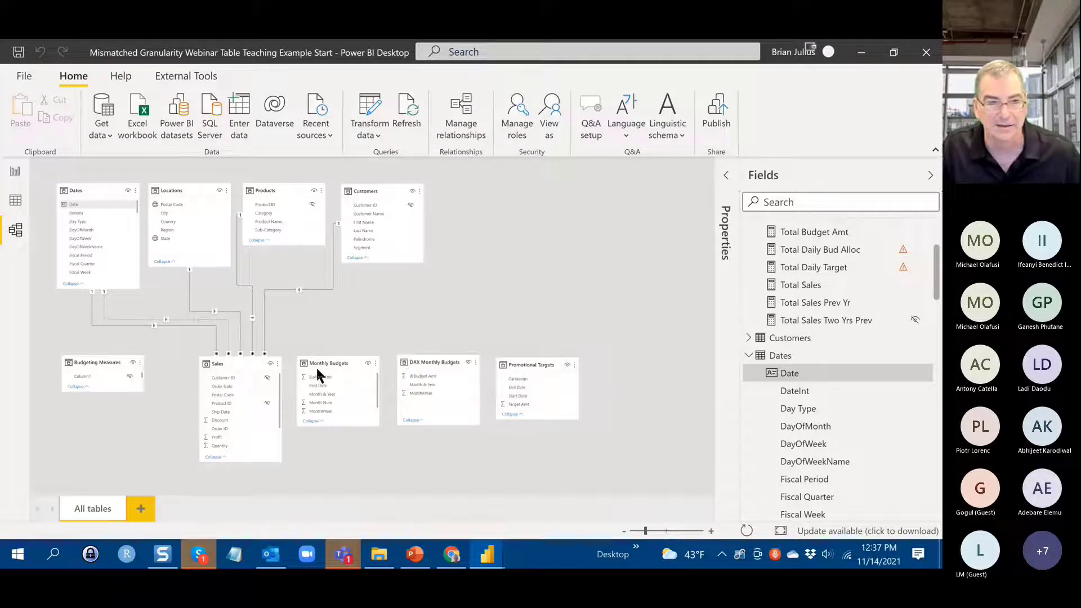
- Remove Total Budget Amt from the monthly chart on the report page, keeping Total Sales as its only value
left_click(14, 175)
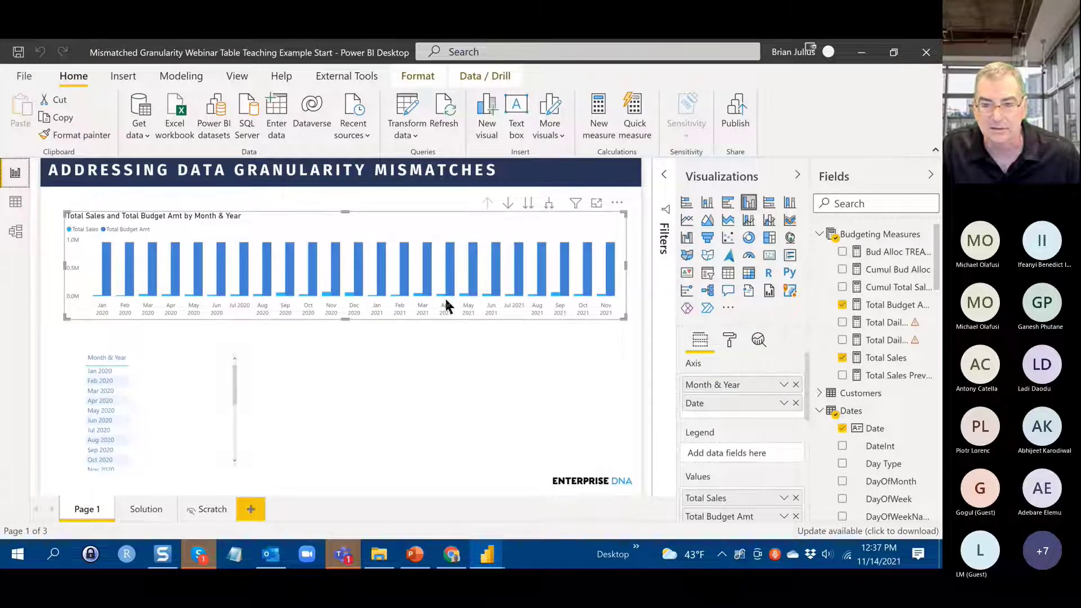
left_click(796, 516)
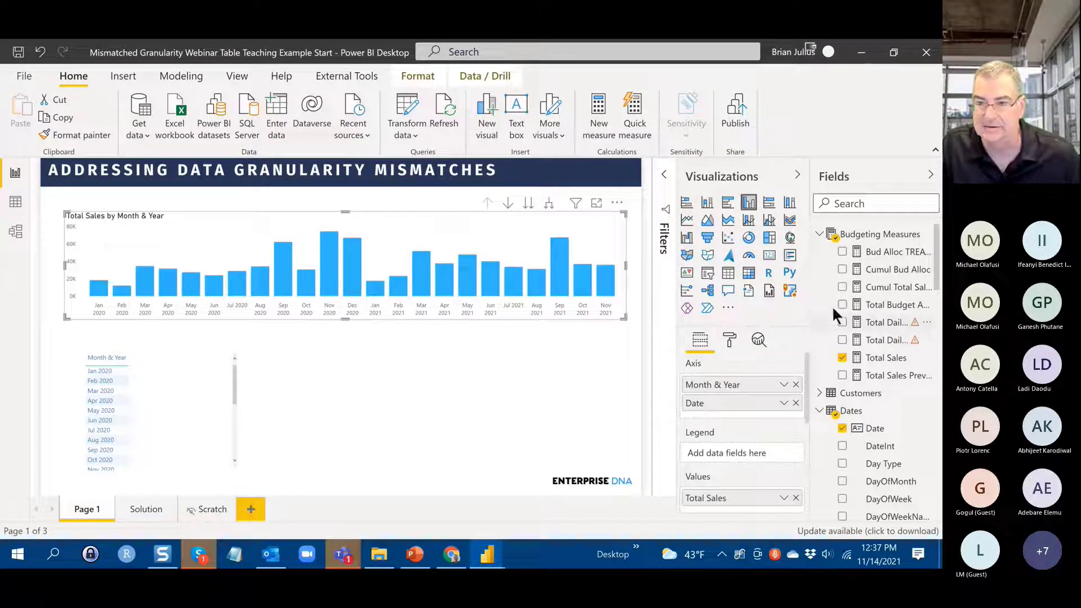
- Examine the DAX formula of the Bud Alloc TREATAS measure, especially its TREATAS section
left_click(878, 250)
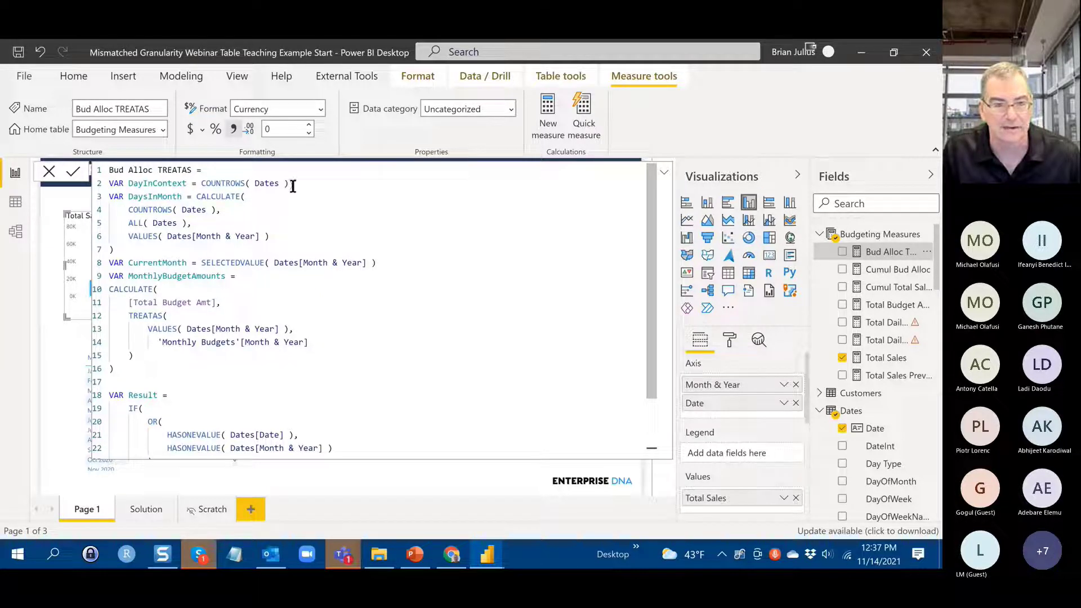
left_click(663, 172)
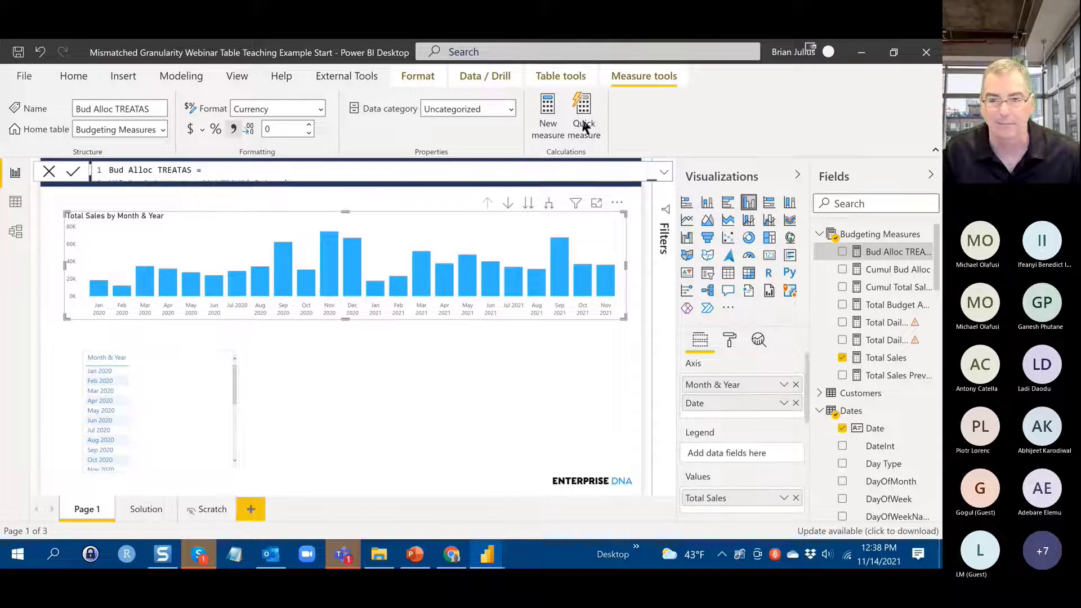
left_click(668, 169)
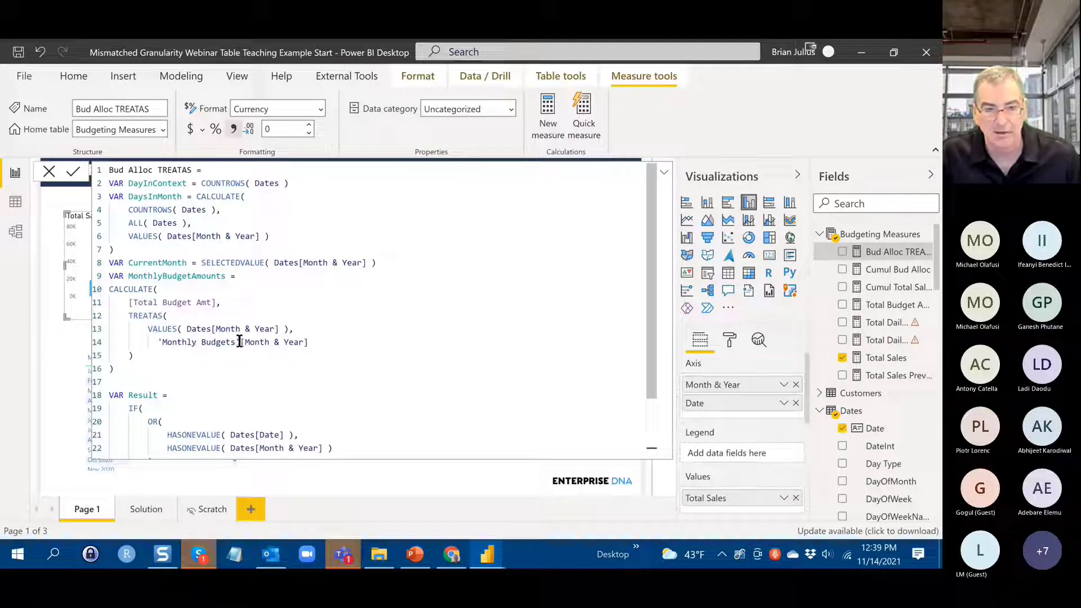
- Look through the fields of the Dates table in the model for the Month & Year column used by TREATAS
left_click(15, 232)
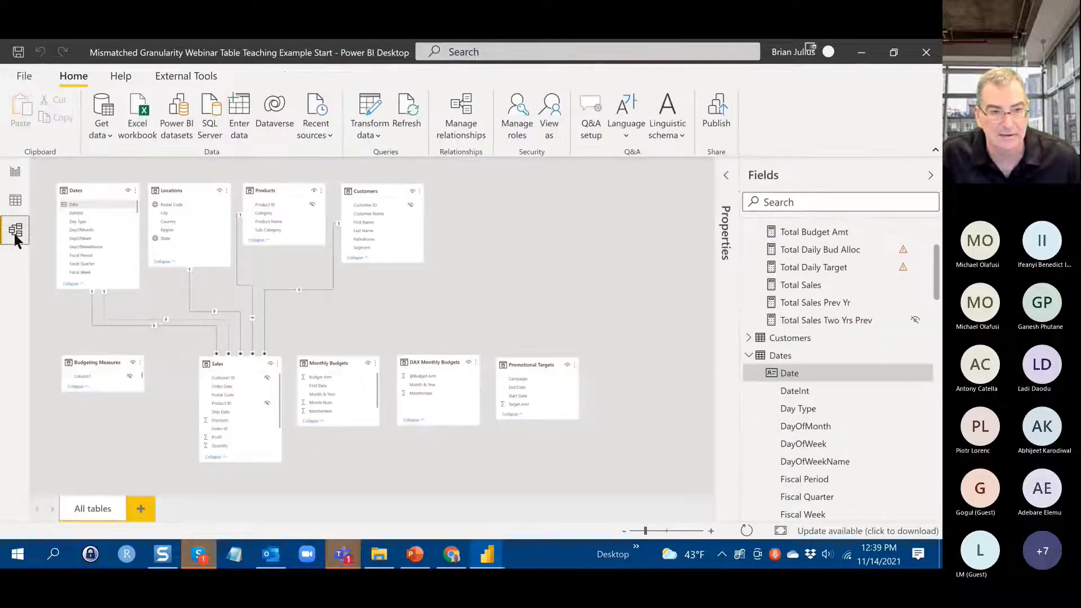
scroll(97, 230, "down", 3)
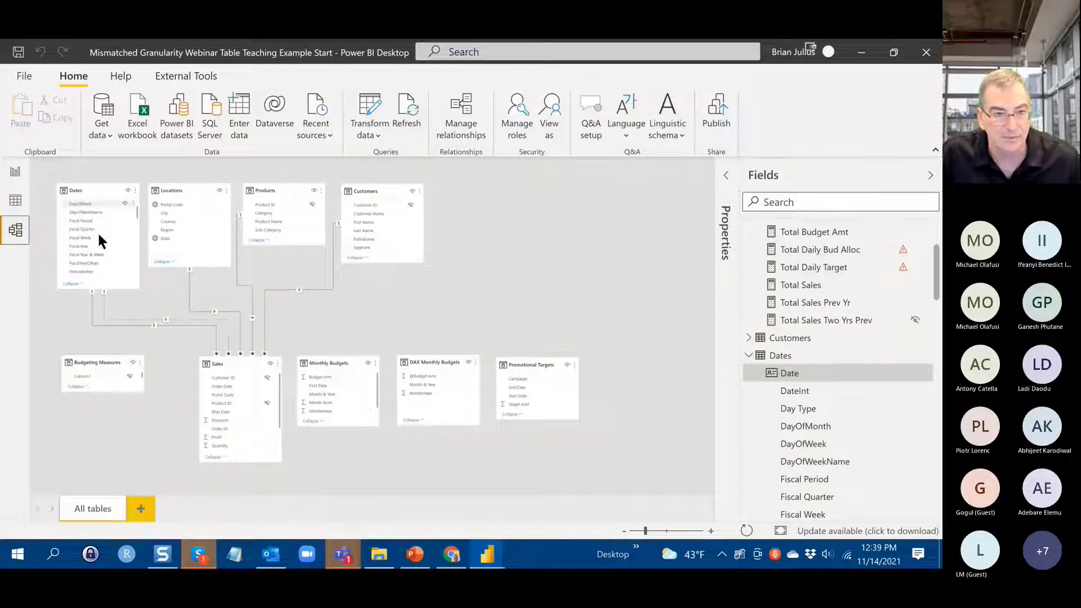
scroll(99, 237, "down", 5)
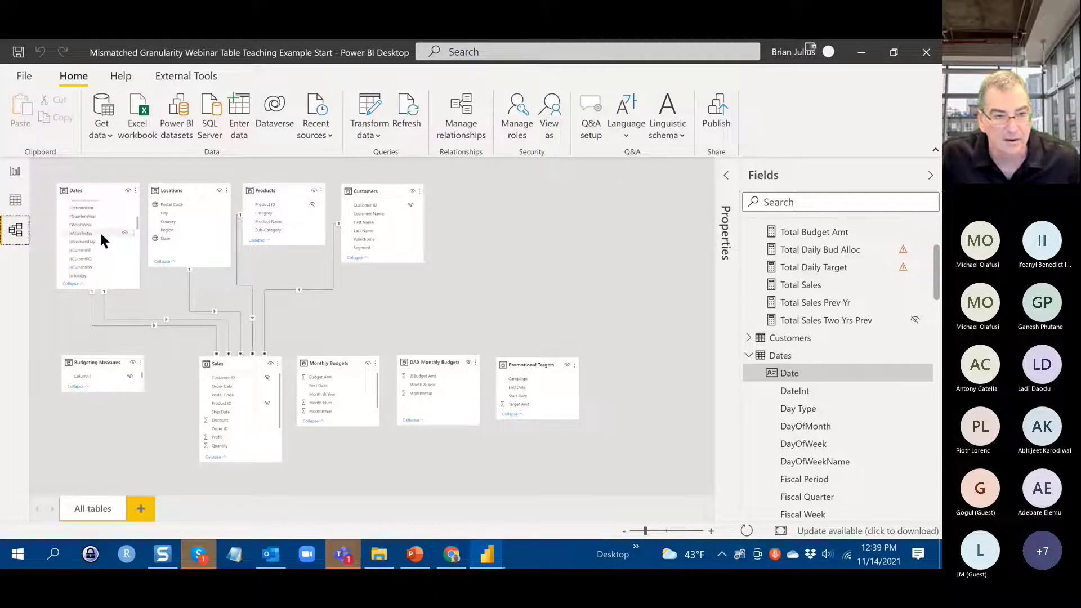
scroll(101, 233, "up", 2)
scroll(101, 233, "down", 1)
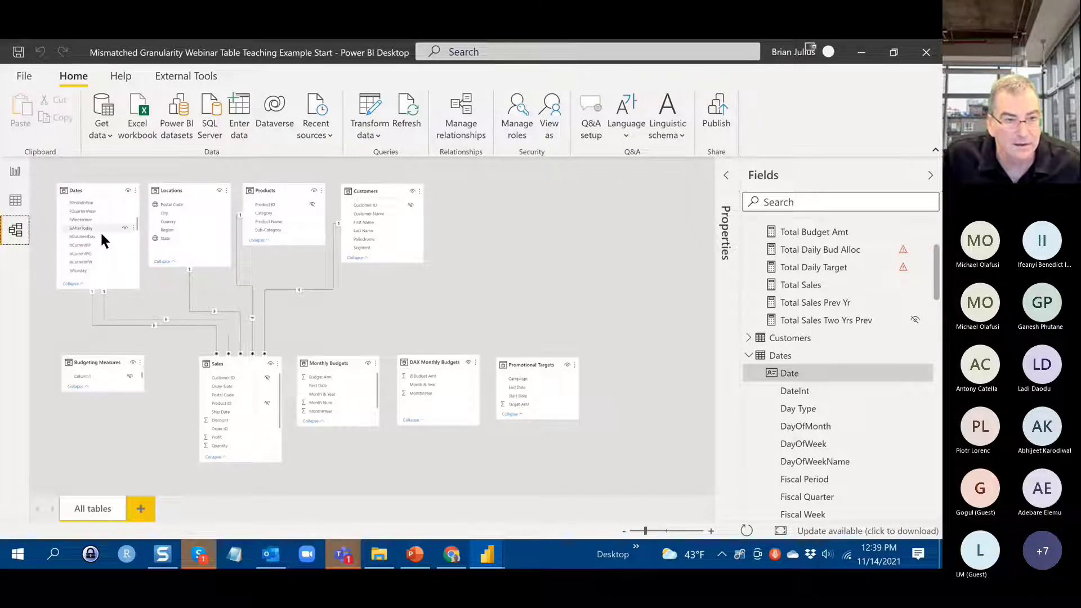
scroll(102, 236, "up", 1)
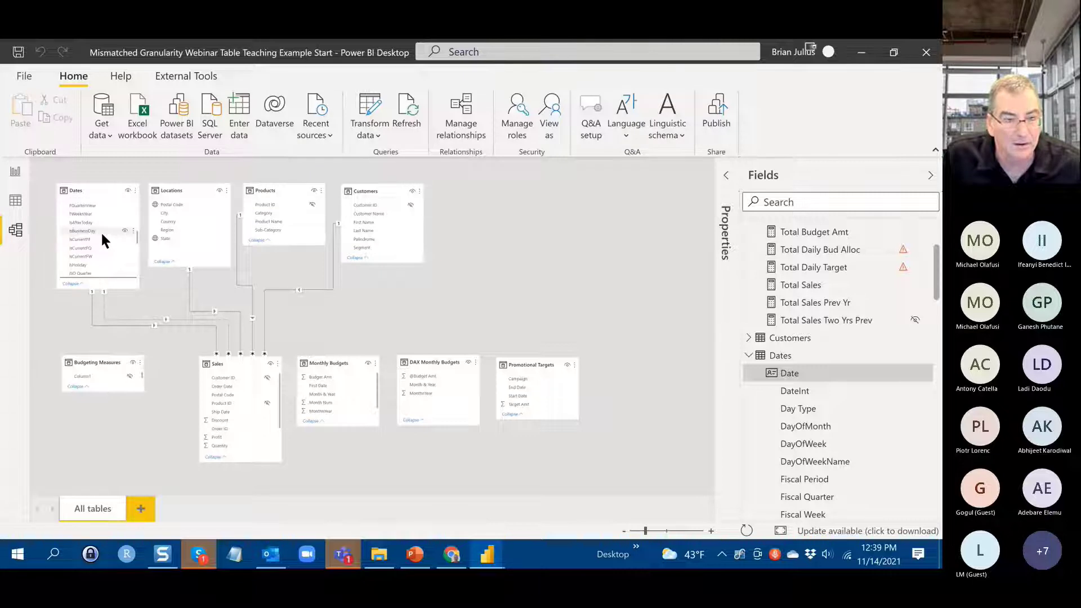
scroll(102, 237, "down", 4)
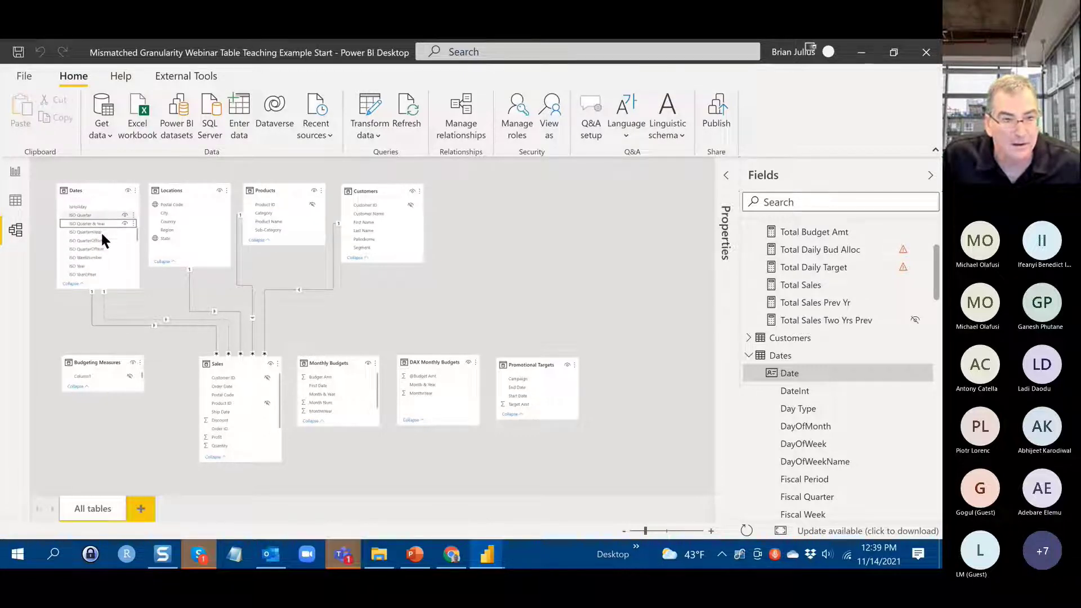
scroll(102, 236, "down", 4)
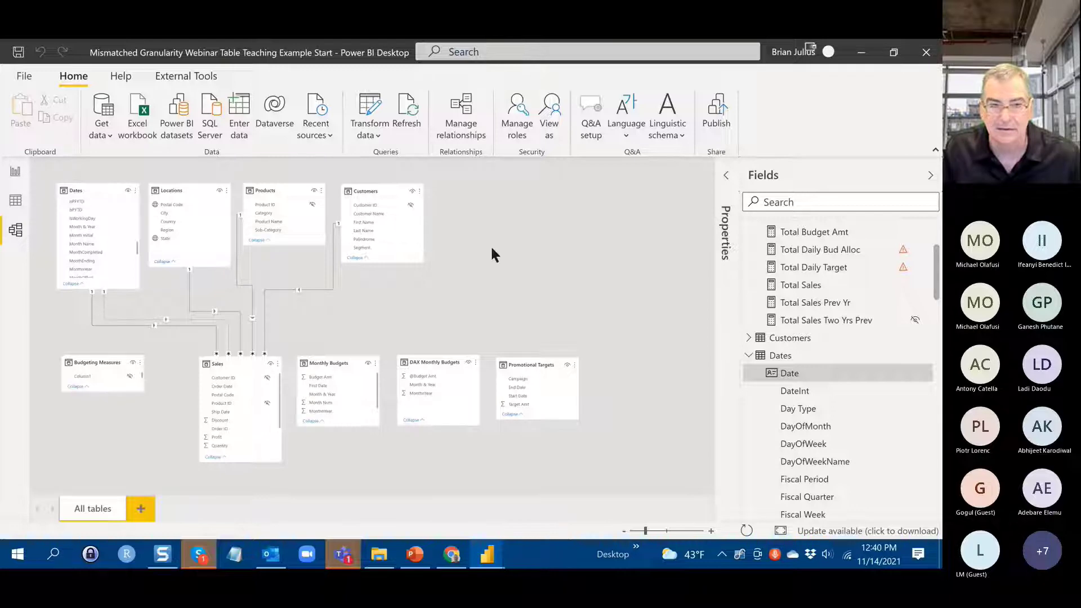
- Review the remaining logic of the Bud Alloc TREATAS formula on the report page, including the DIVIDE expression in the Result variable
left_click(25, 173)
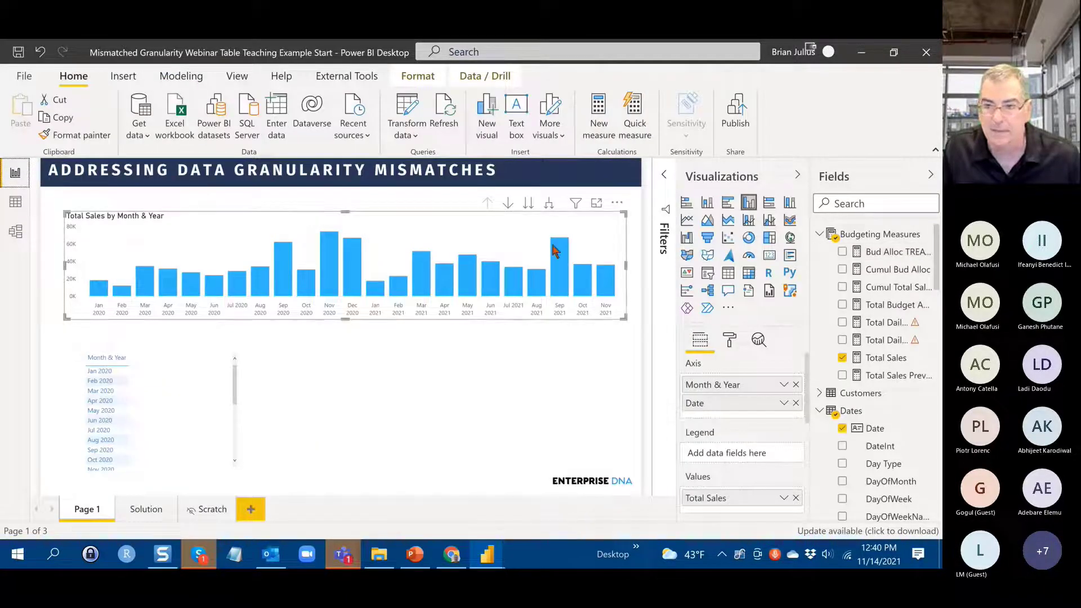
left_click(890, 254)
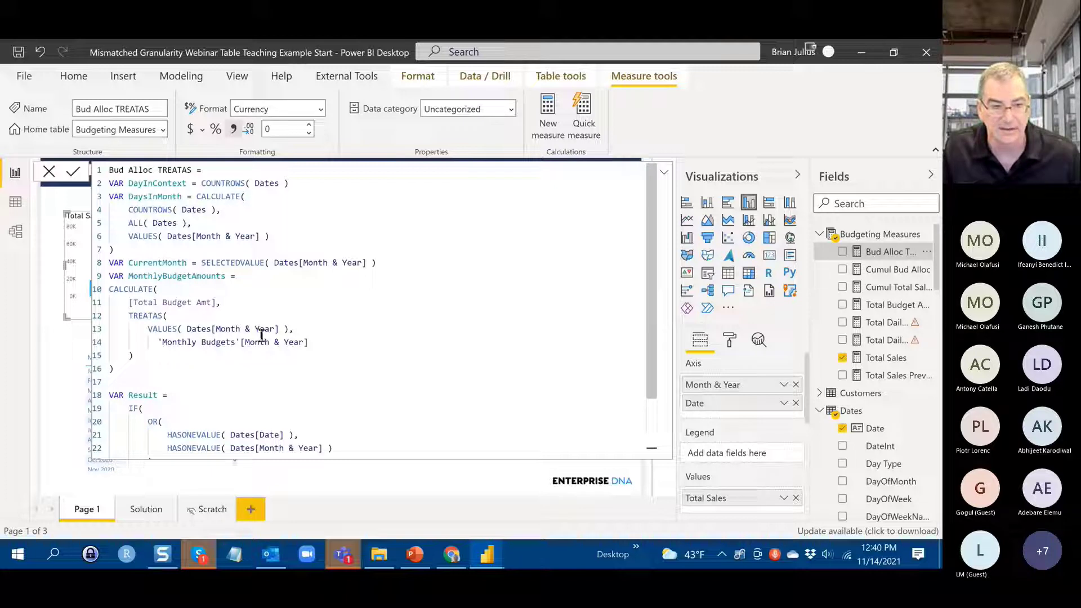
scroll(262, 298, "down", 2)
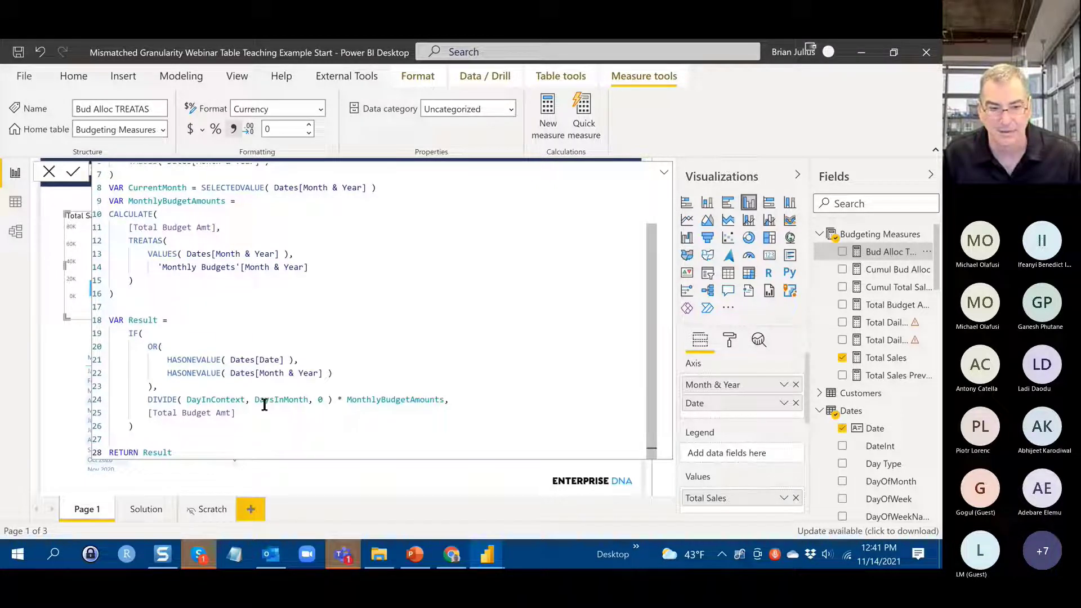
left_click_drag(263, 400, 287, 397)
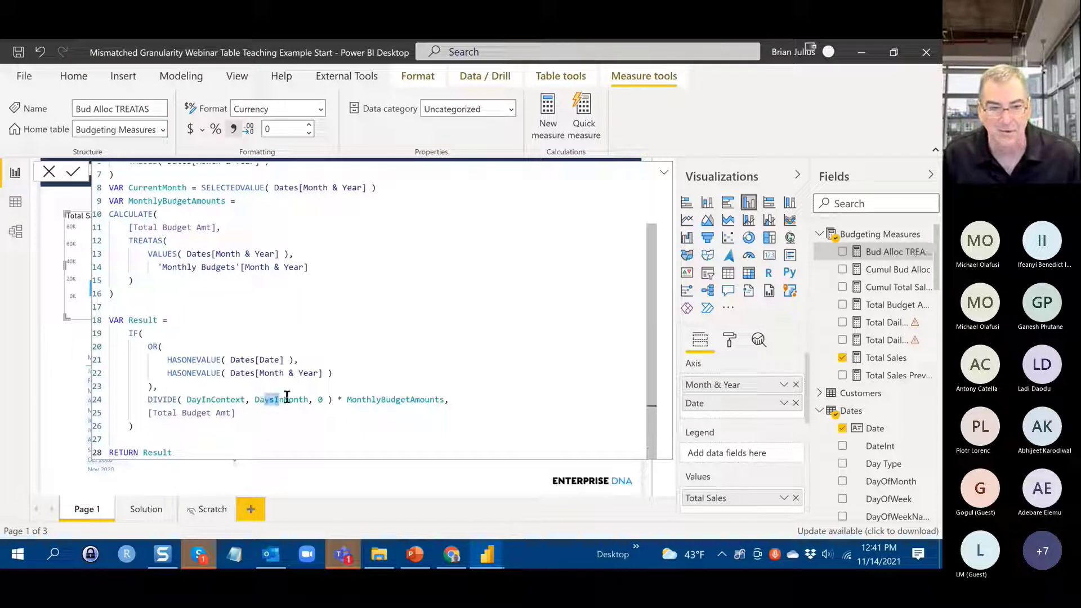
left_click(287, 399)
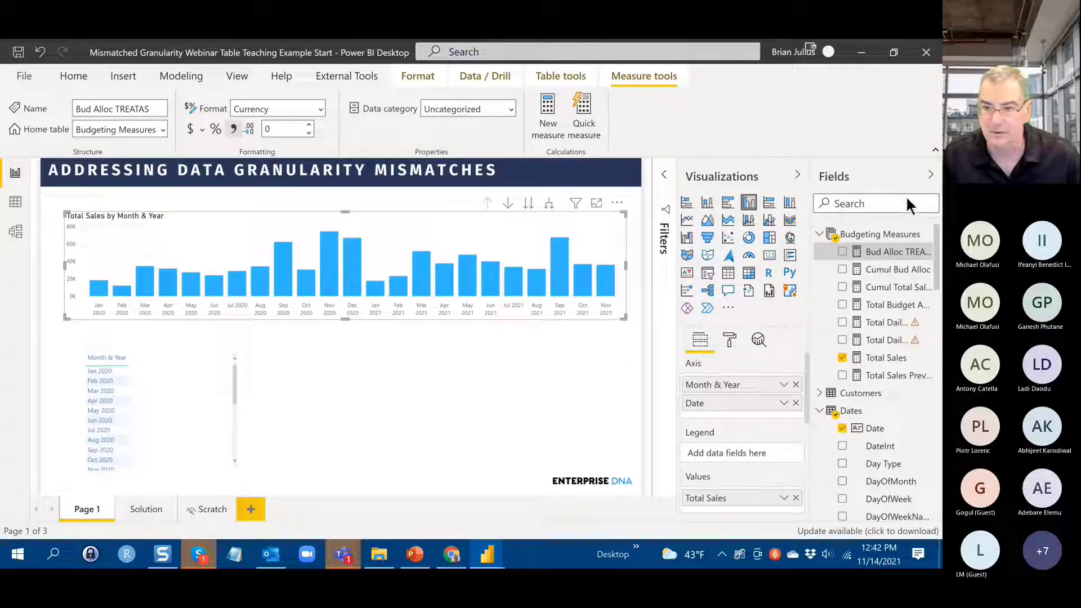
- Add the Bud Alloc TREATAS measure to the Month & Year table below the chart
left_click_drag(894, 248, 179, 393)
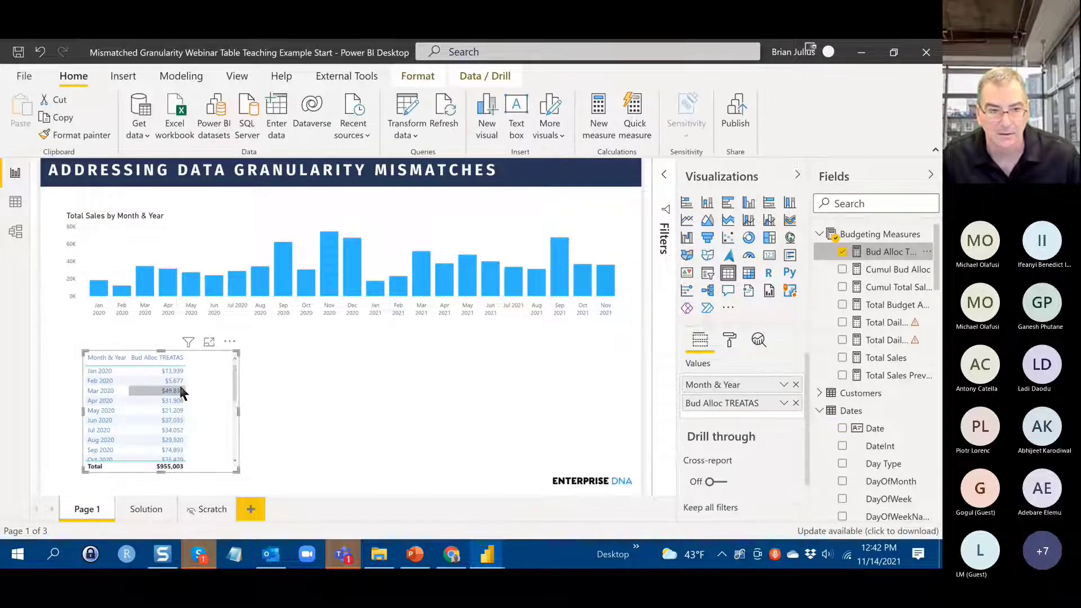
- Add the Bud Alloc TREATAS measure to the values of the Total Sales by Month & Year chart
left_click(621, 259)
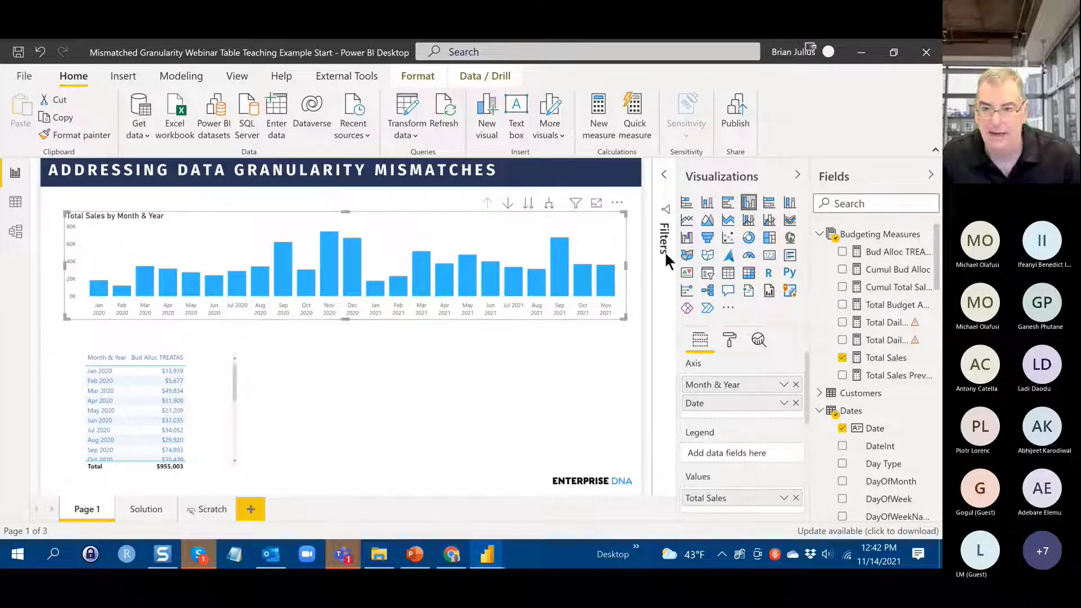
left_click_drag(884, 255, 704, 511)
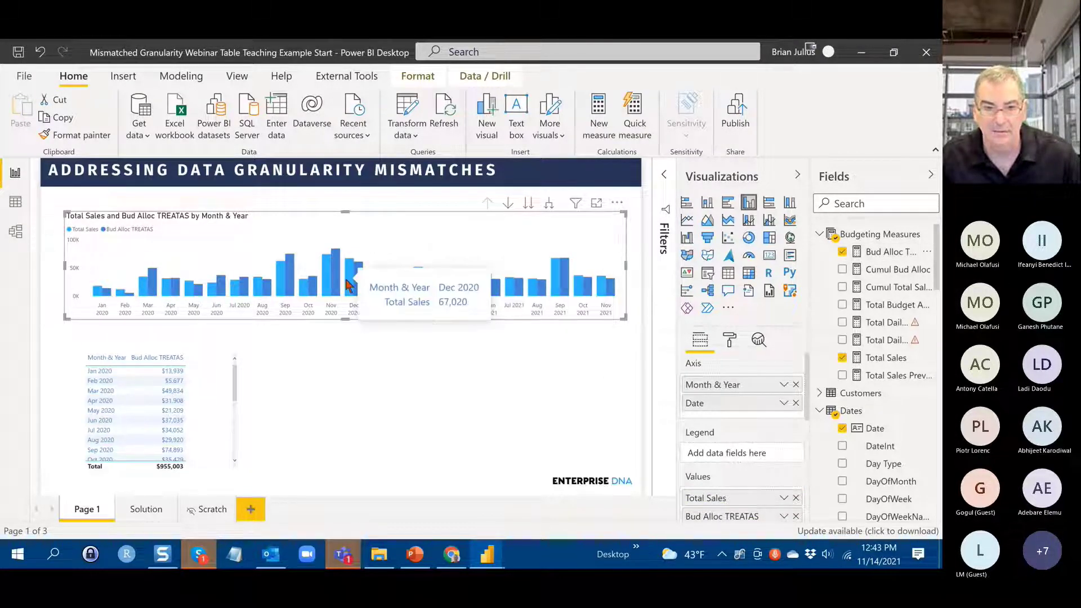
mouse_move(358, 278)
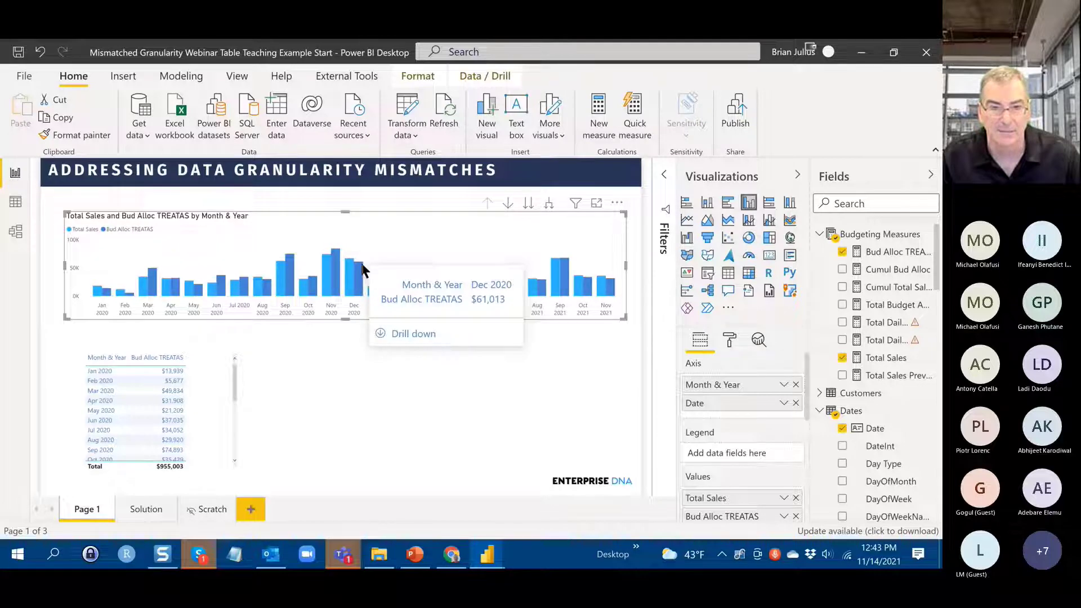
left_click_drag(358, 280, 367, 273)
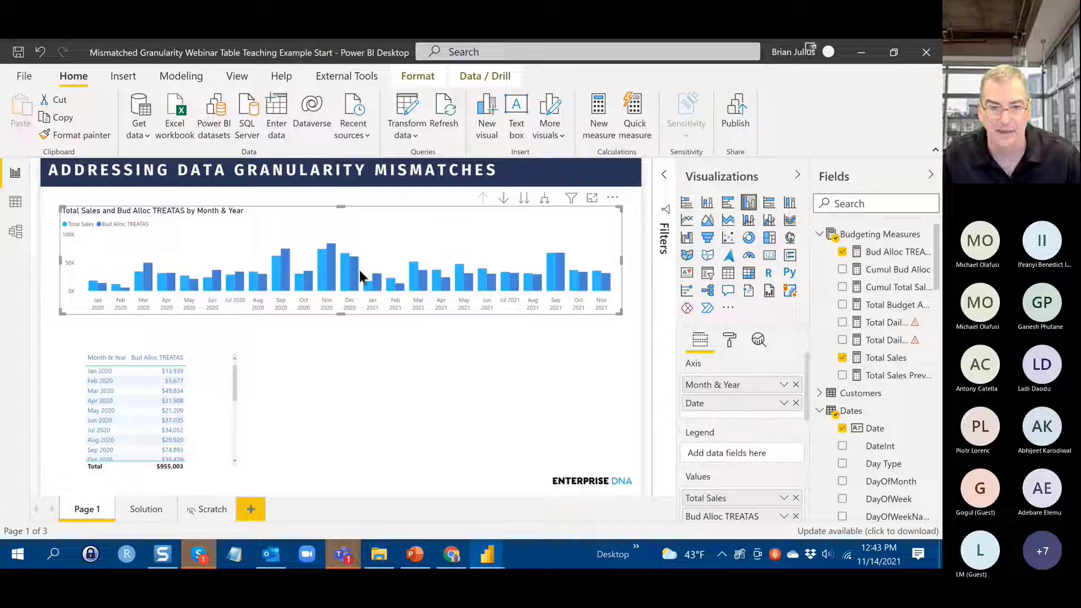
- Drill down into Dec 2020 on the chart to compare daily sales with the allocated budget, and drill back up to months
mouse_move(351, 274)
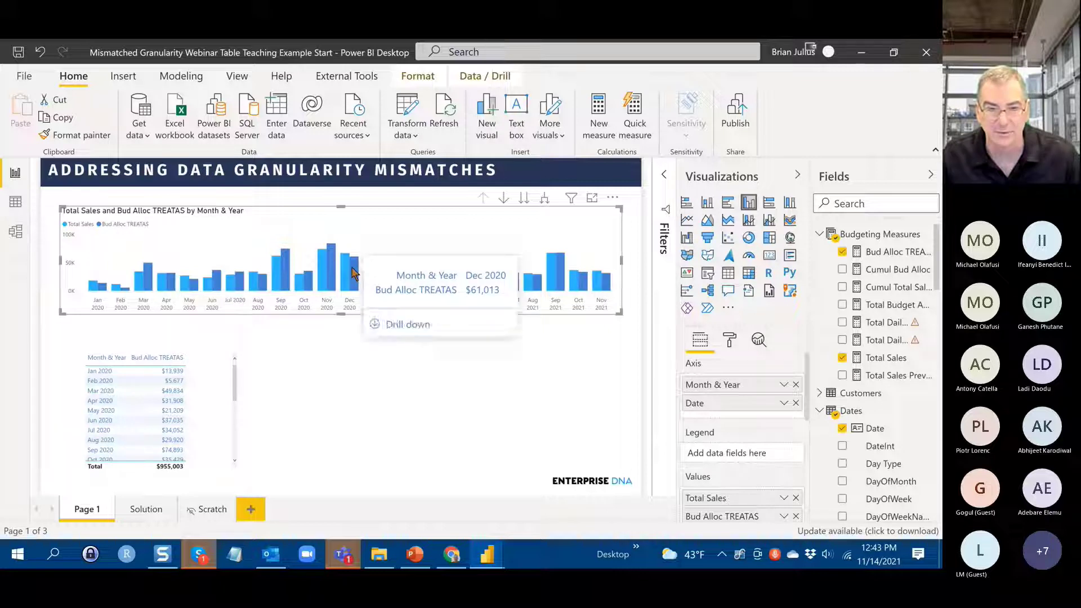
left_click(412, 324)
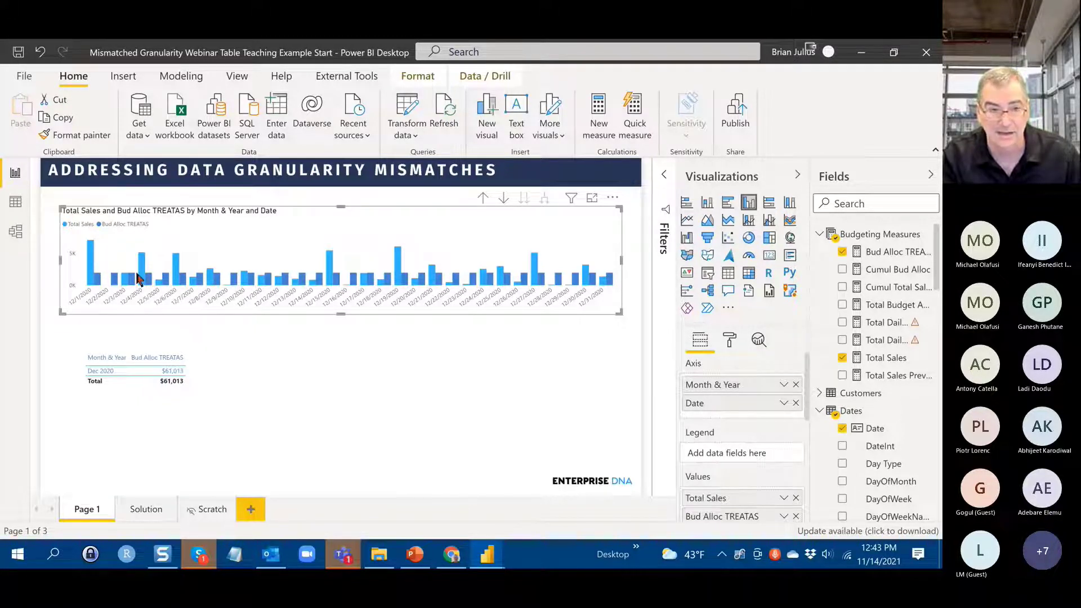
mouse_move(119, 282)
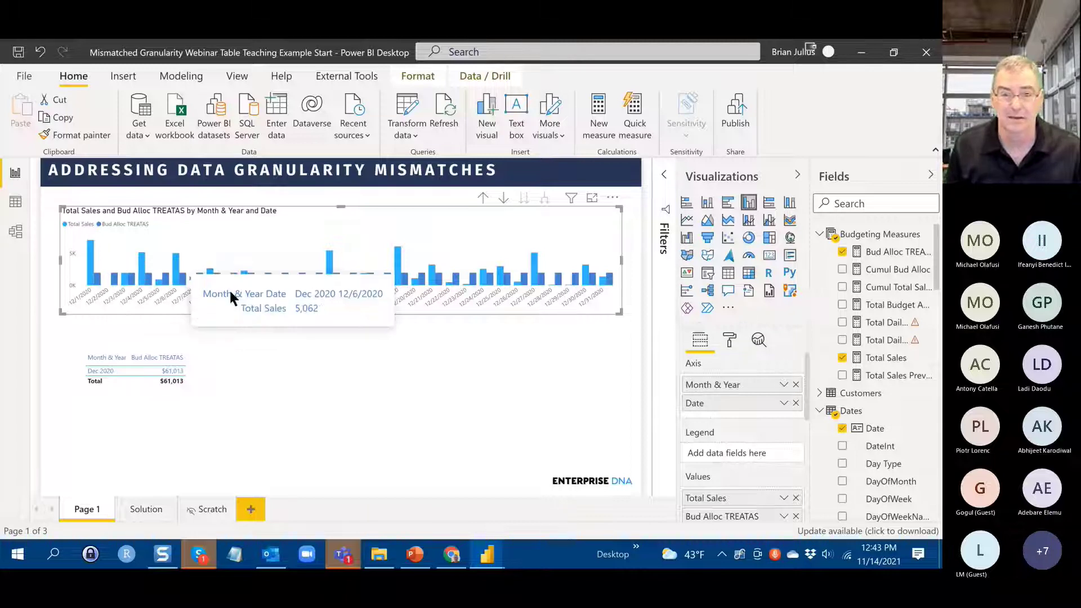
mouse_move(438, 285)
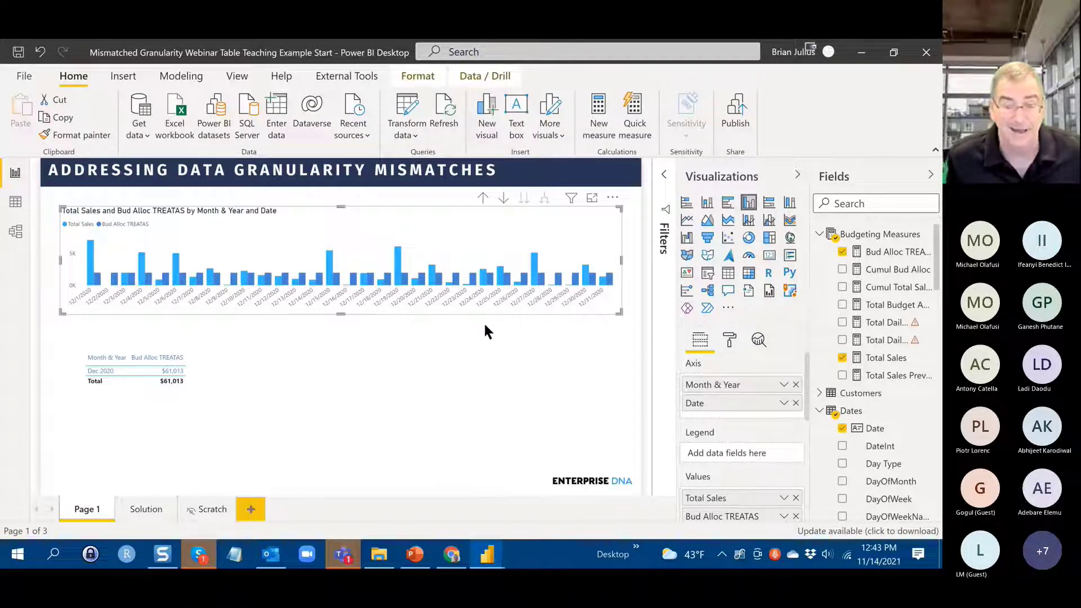
left_click(483, 198)
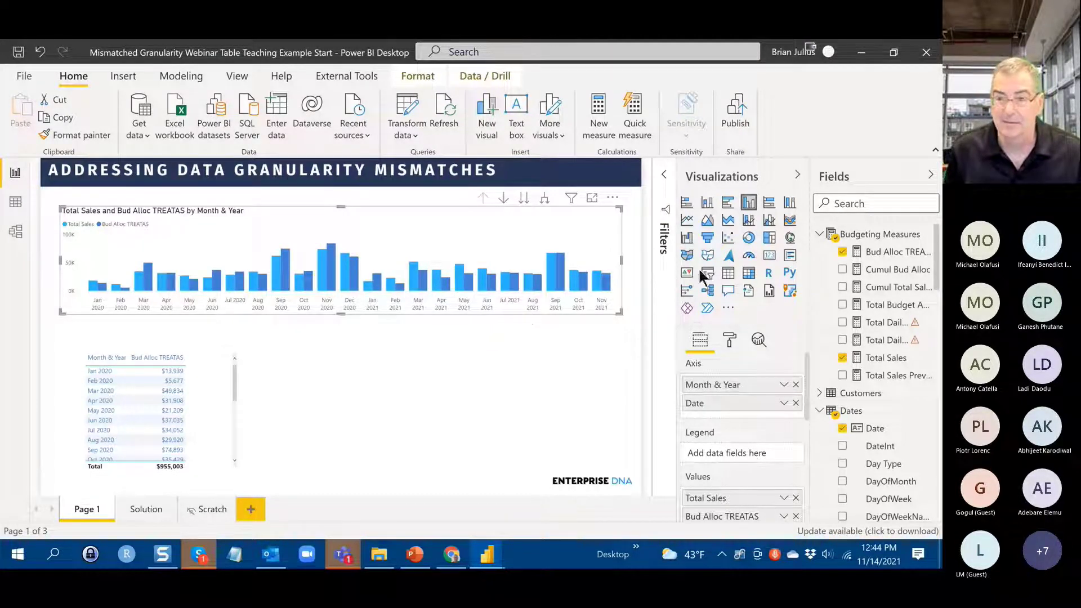
- Re-examine the Bud Alloc TREATAS formula, from its Result logic back to the TREATAS section
left_click(884, 251)
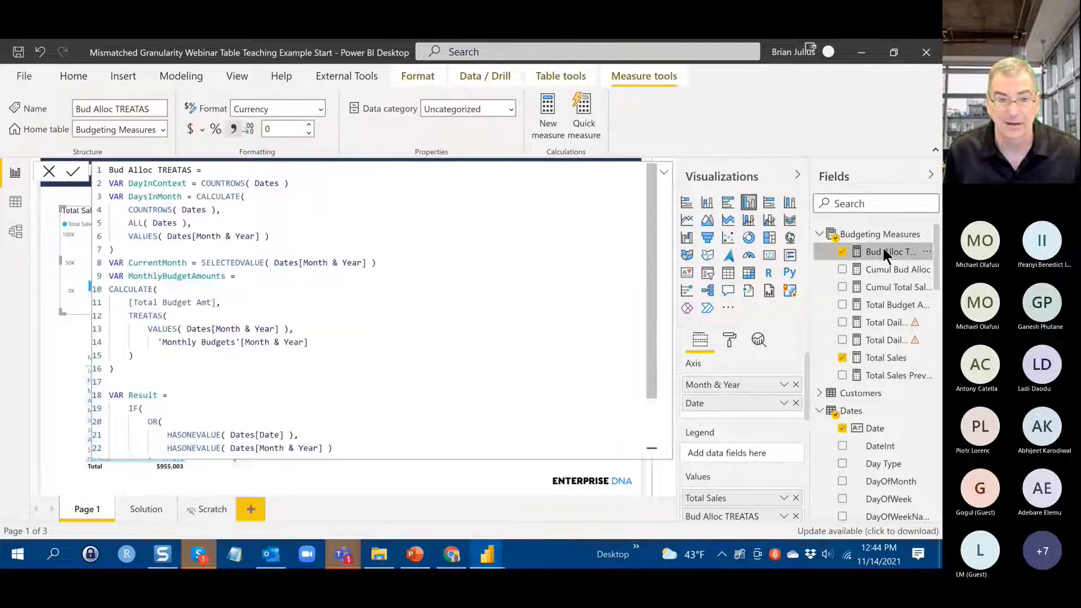
scroll(384, 271, "down", 2)
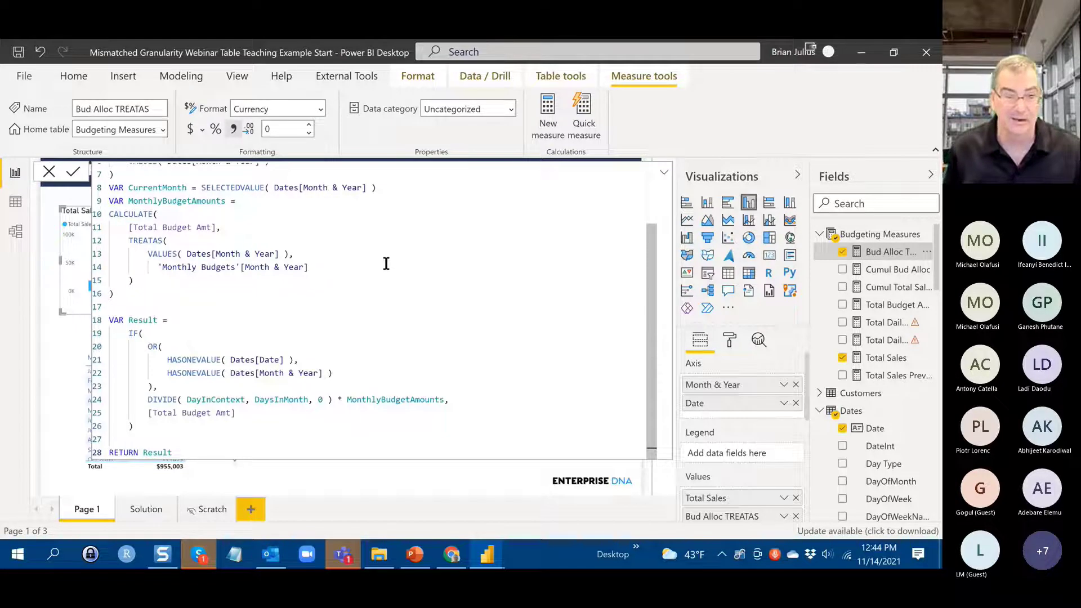
scroll(386, 264, "up", 2)
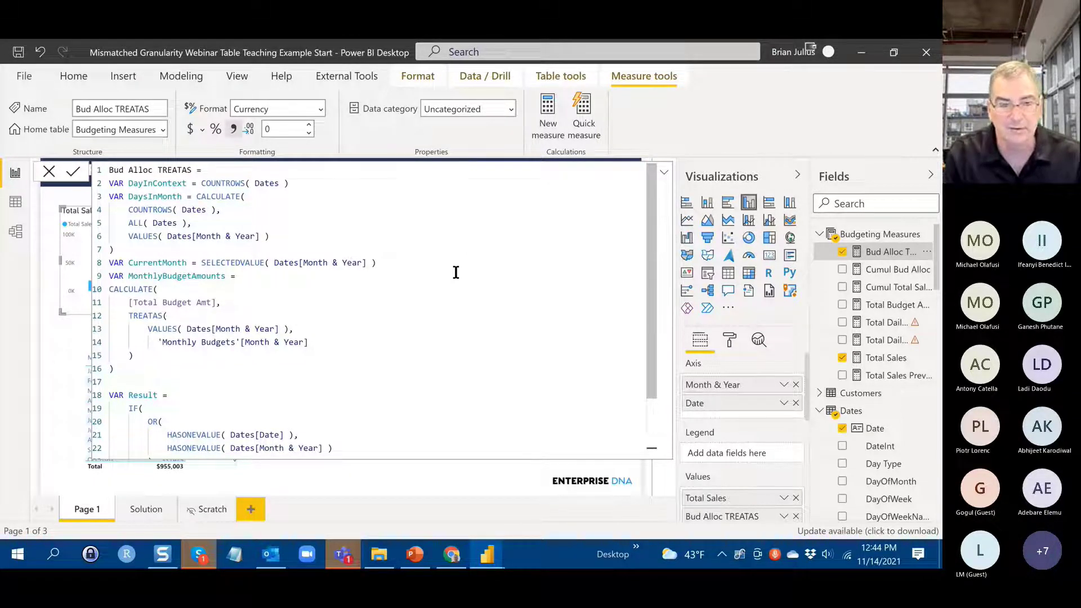
left_click(267, 319)
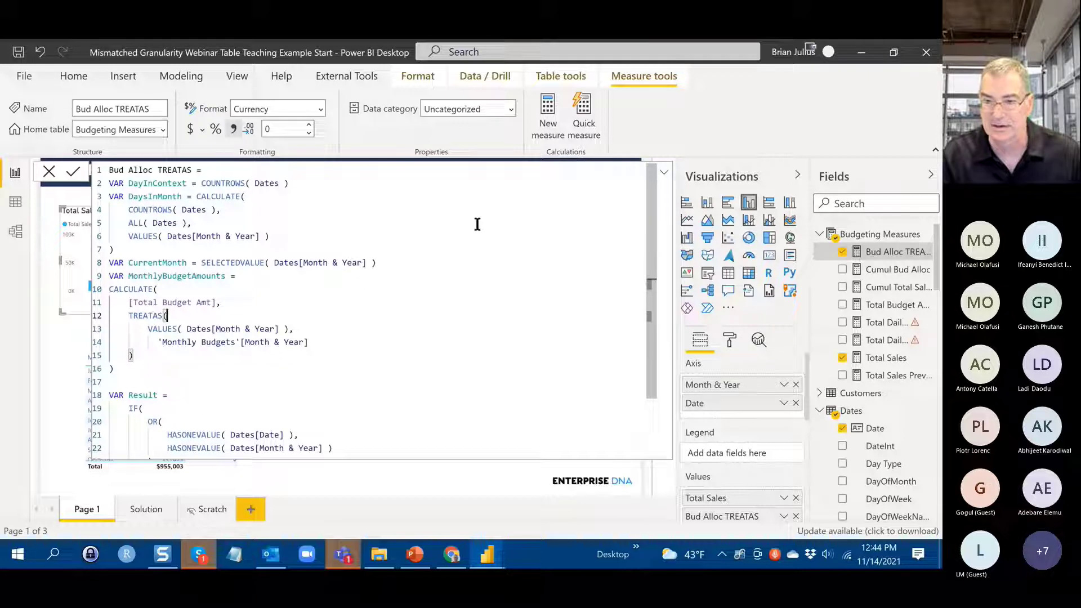
- Inspect the Cumul Bud Alloc formula, close it without edits, and move the chart slightly lower on the page
left_click(881, 265)
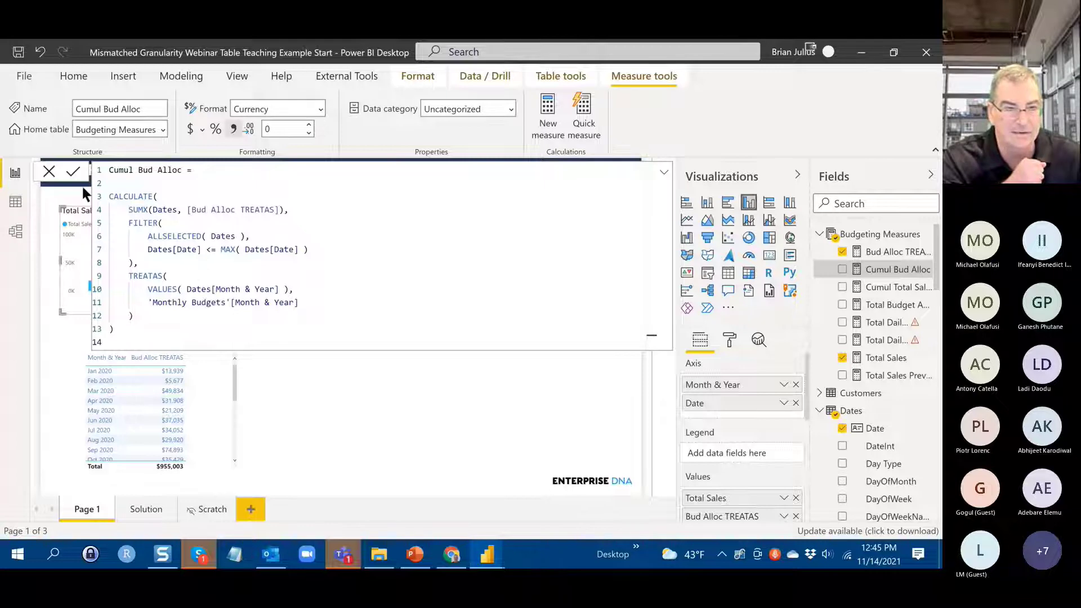
left_click(49, 171)
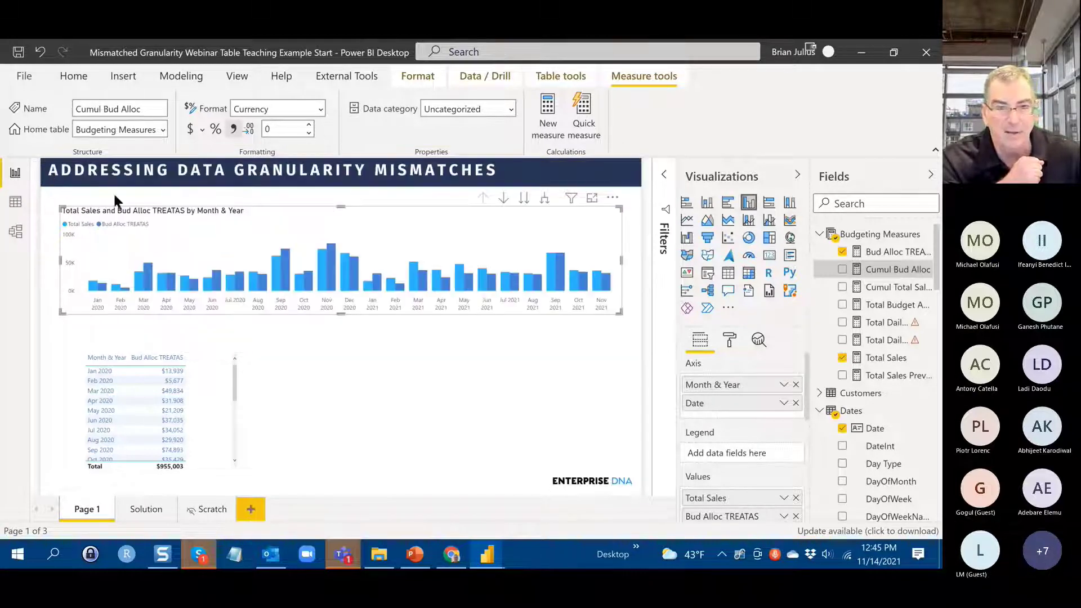
left_click_drag(285, 208, 285, 224)
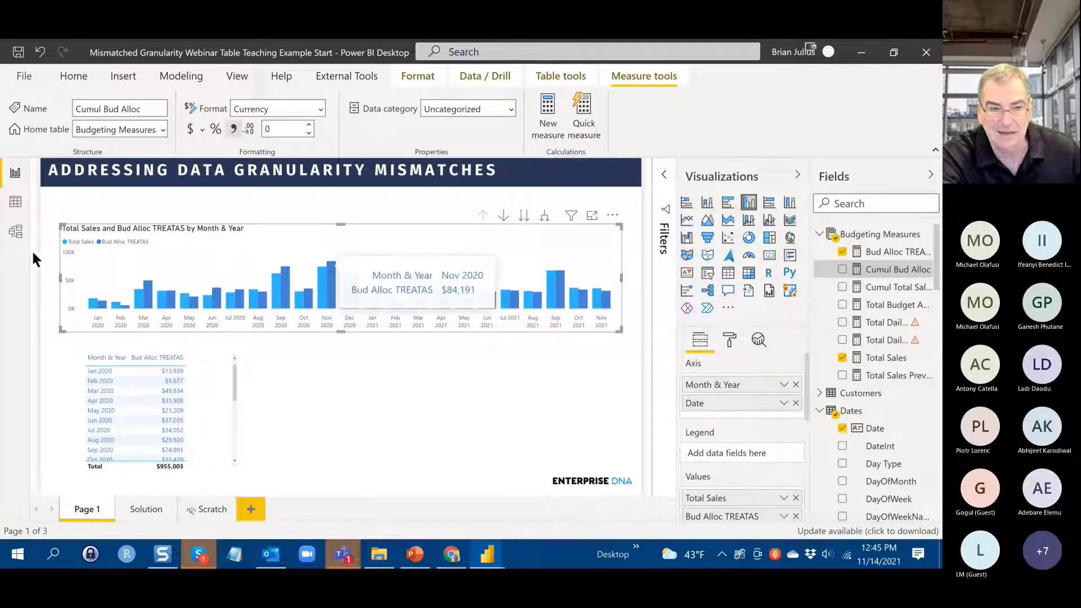
- Review the table relationships in the data model and return to the report page
left_click(16, 233)
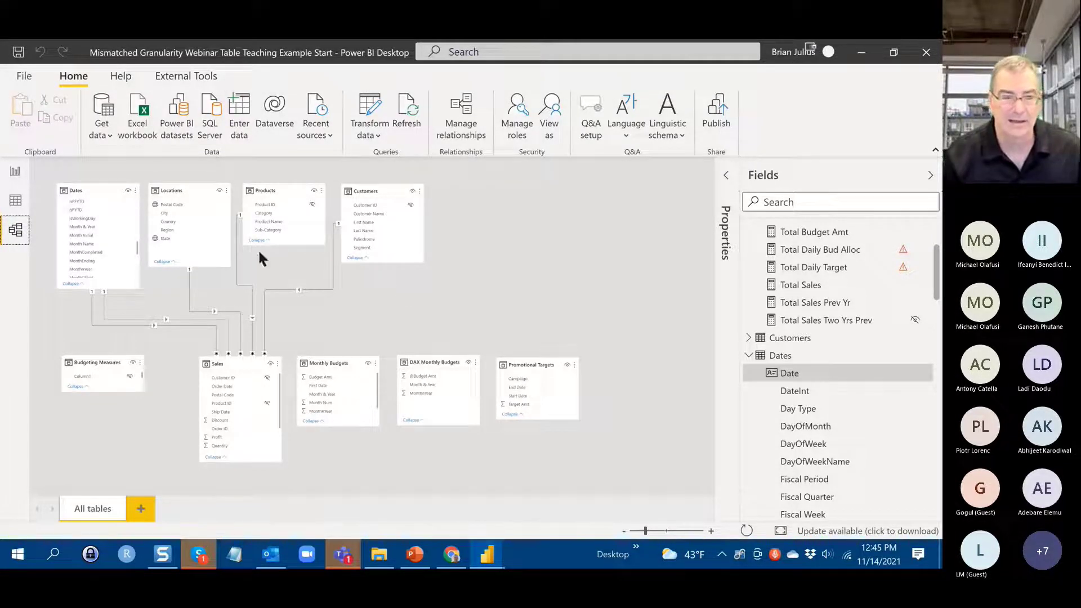
left_click(21, 172)
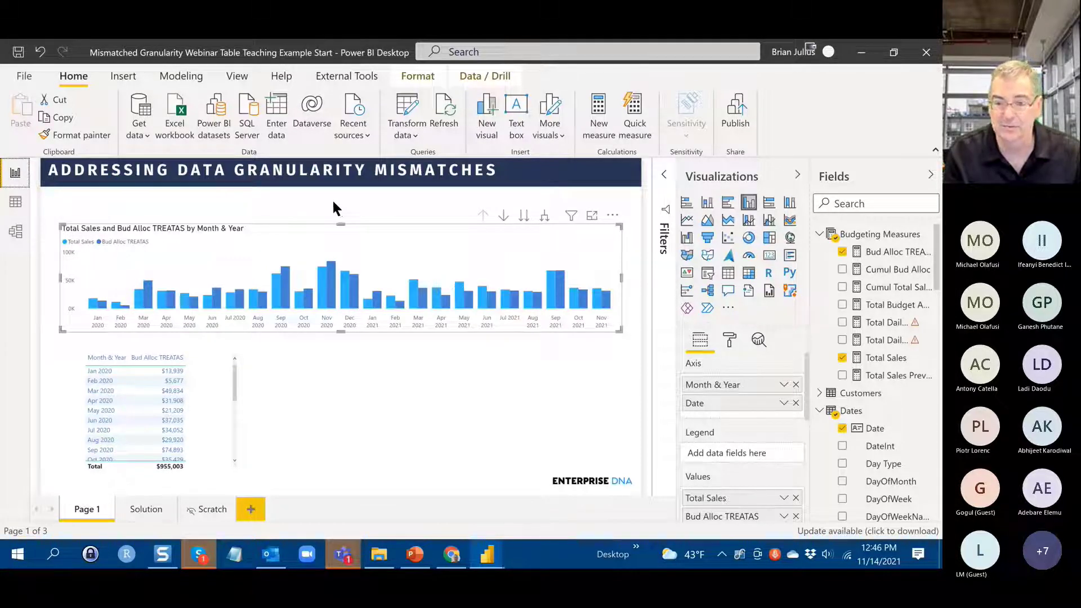
left_click(333, 199)
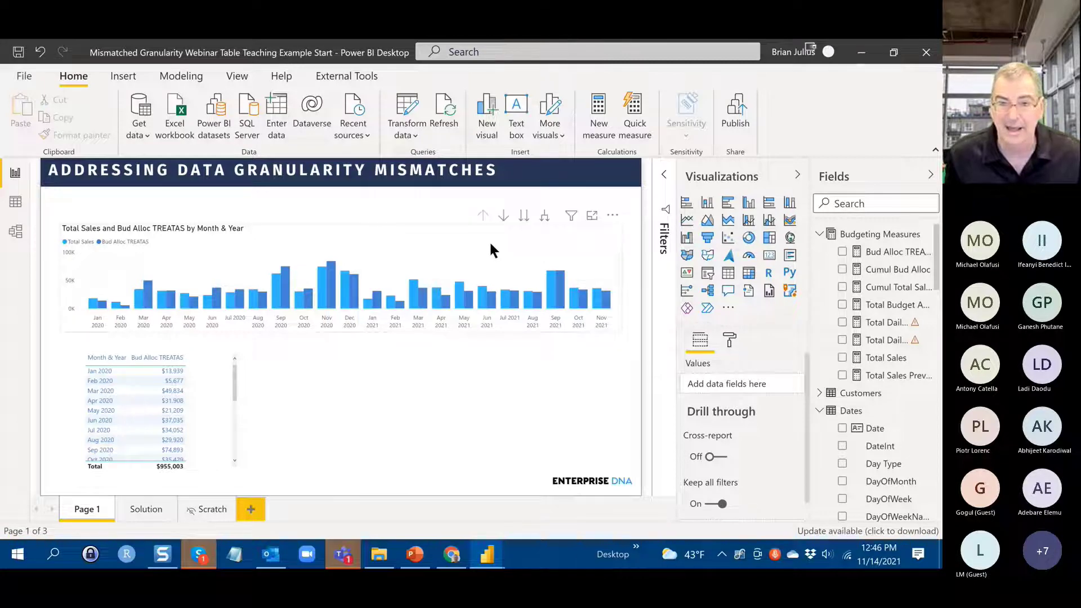
- Remove the Bud Alloc TREATAS measure from the chart's values, leaving only Total Sales
left_click(517, 259)
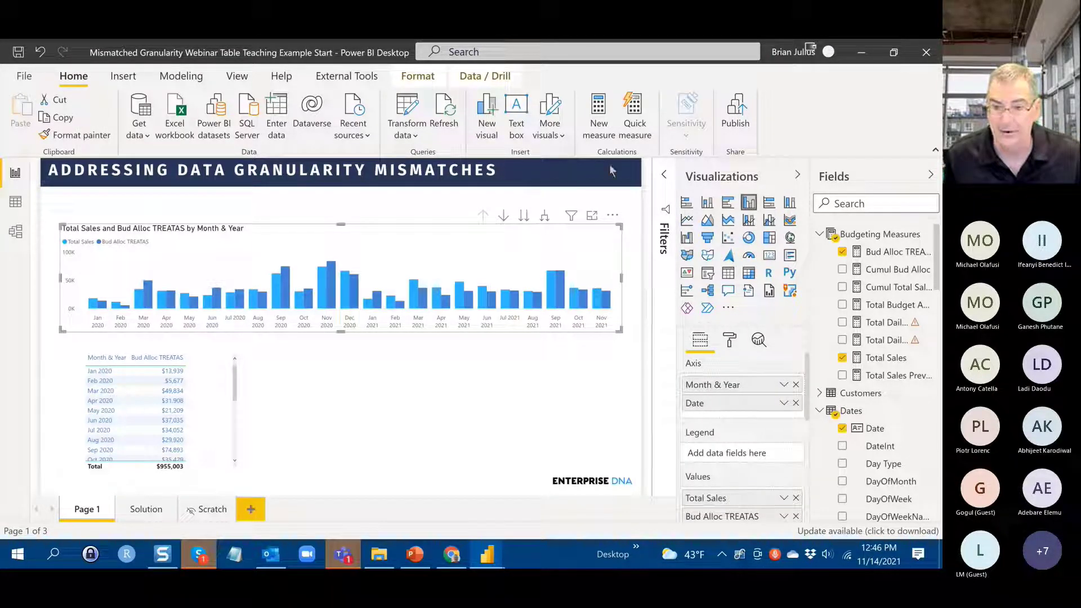
left_click(796, 516)
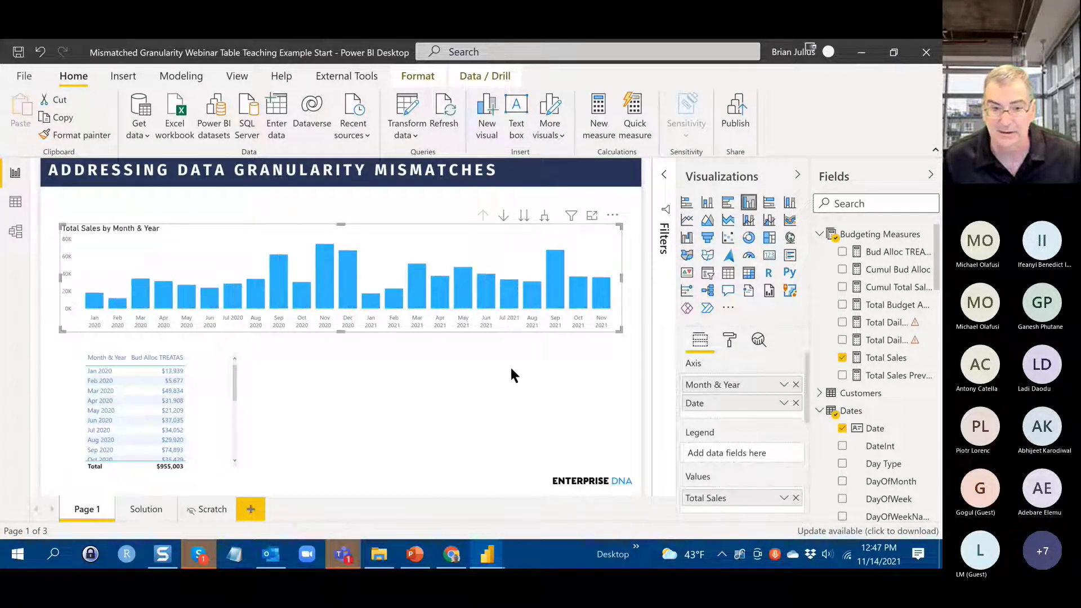
left_click(452, 362)
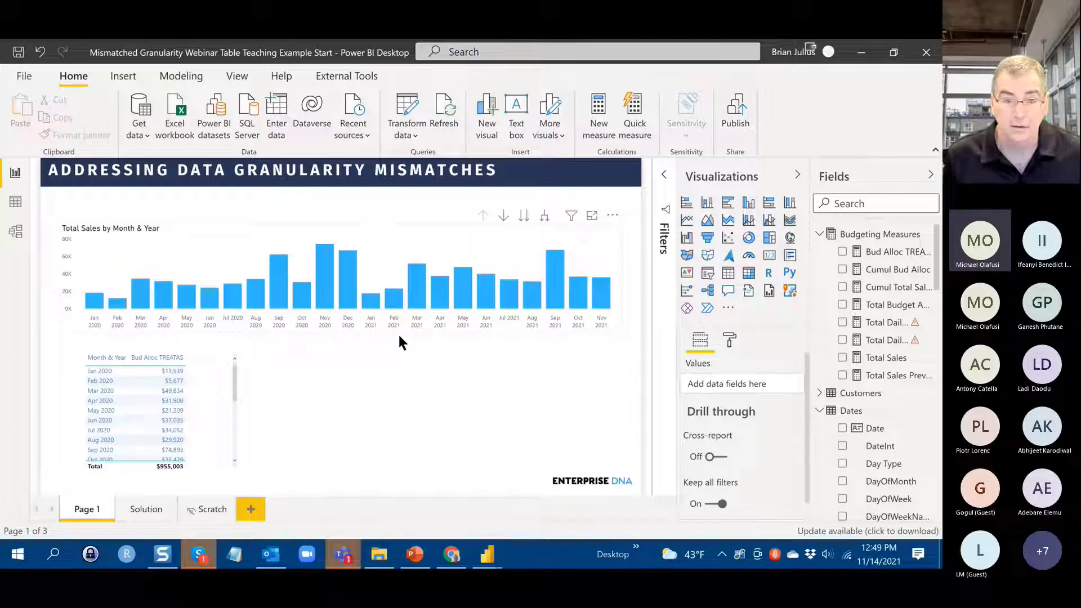
- Switch to the PowerPoint deck and show slide 6, A Brief Word About Date Tables
left_click(415, 554)
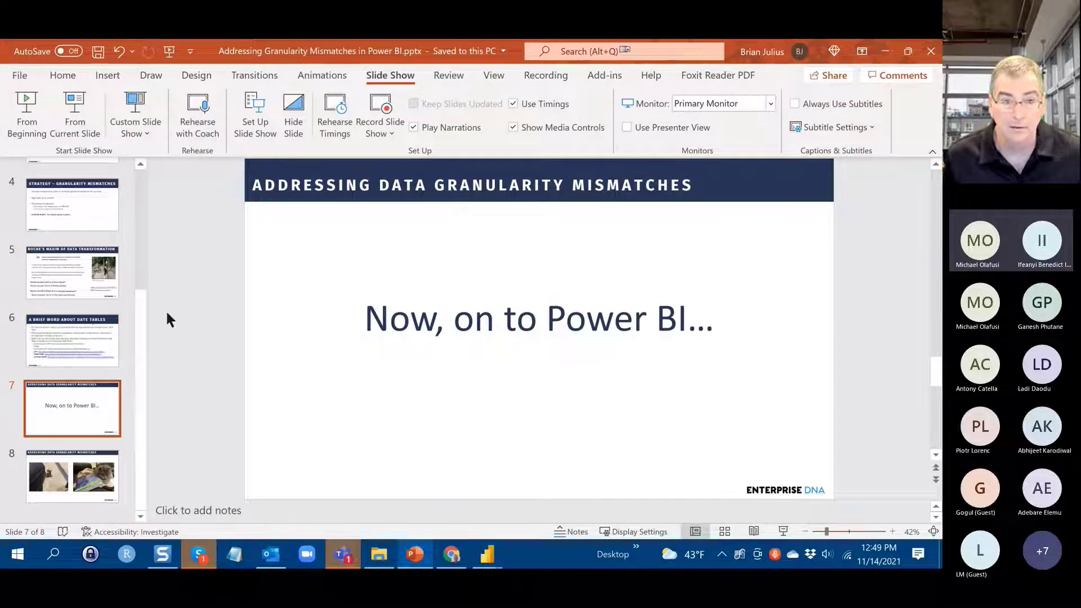
left_click(88, 319)
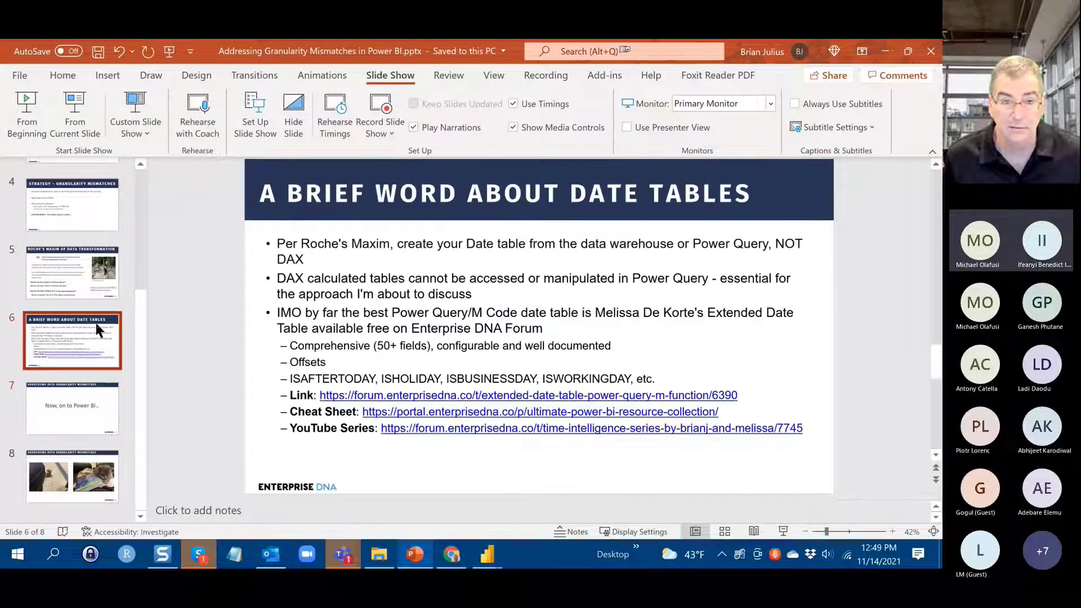
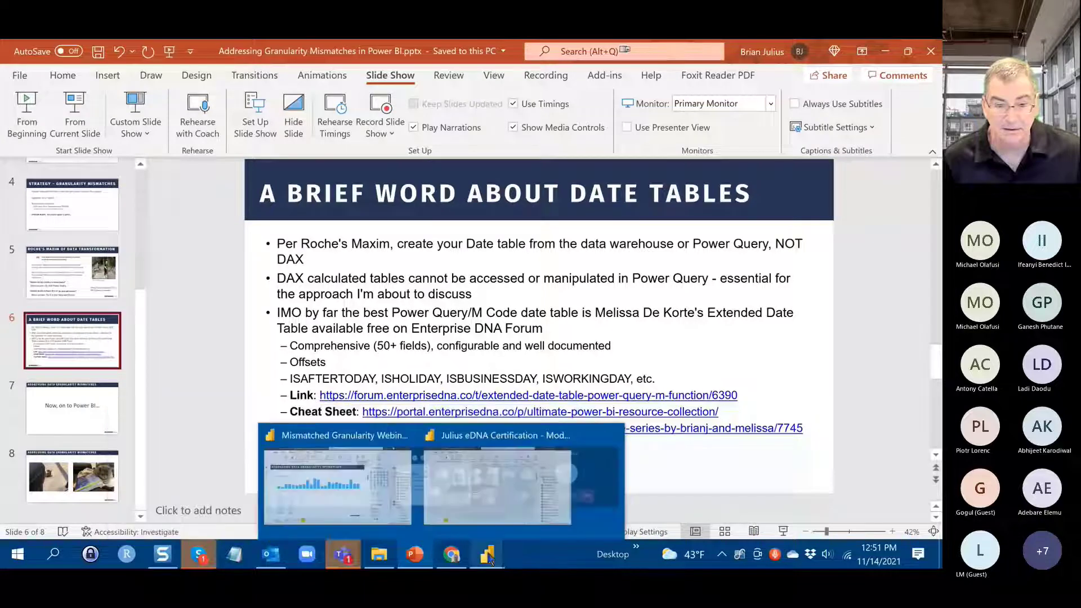
- Switch to the eDNA Certification - Module 4 Power BI file, view its model and report page, and return to the Mismatched Granularity file
left_click(524, 503)
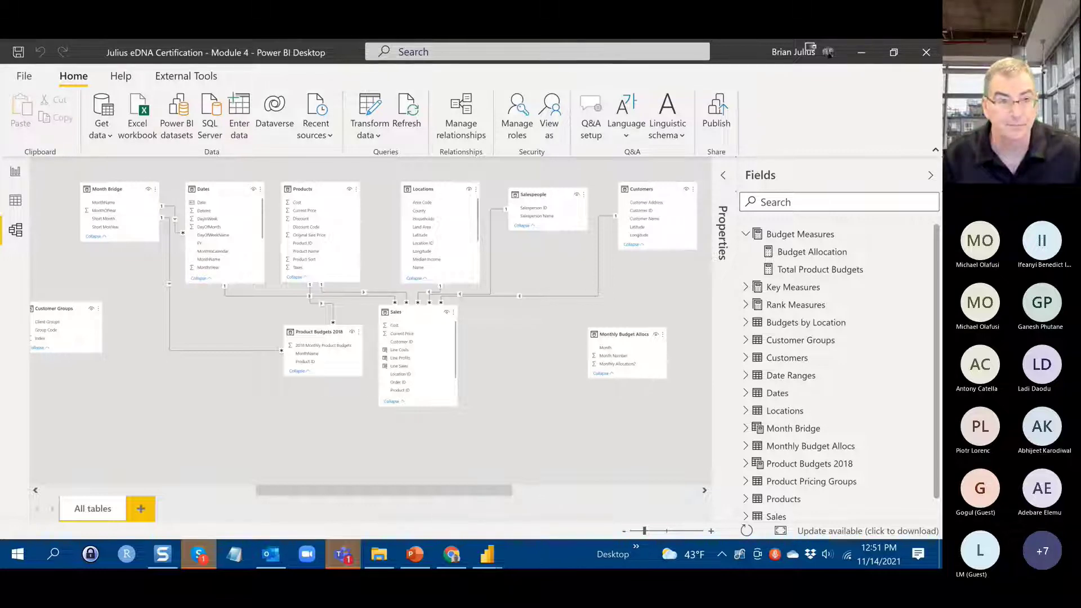
left_click(16, 171)
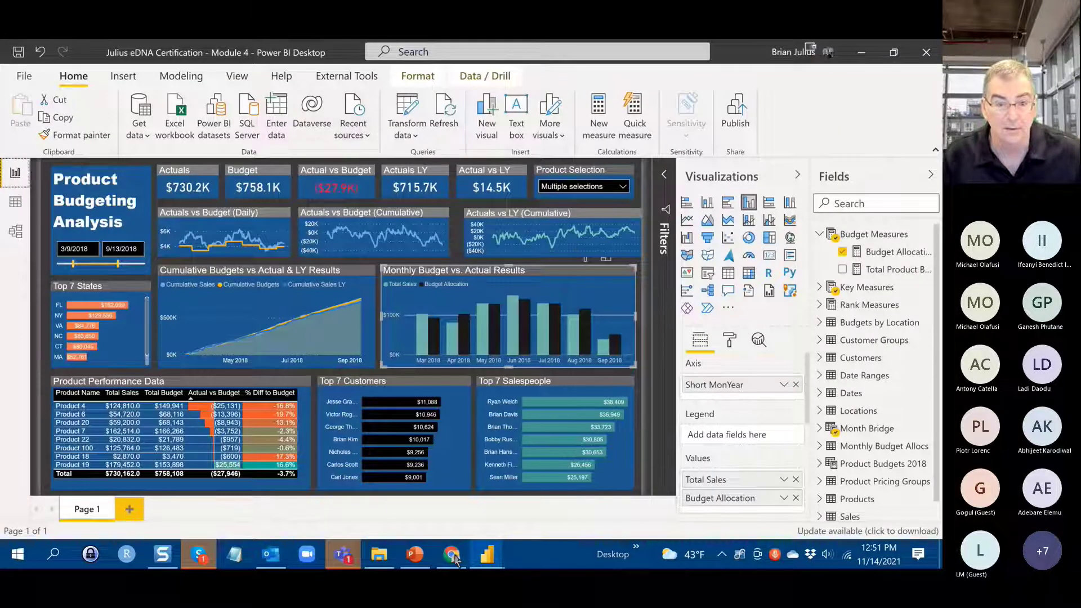
mouse_move(483, 560)
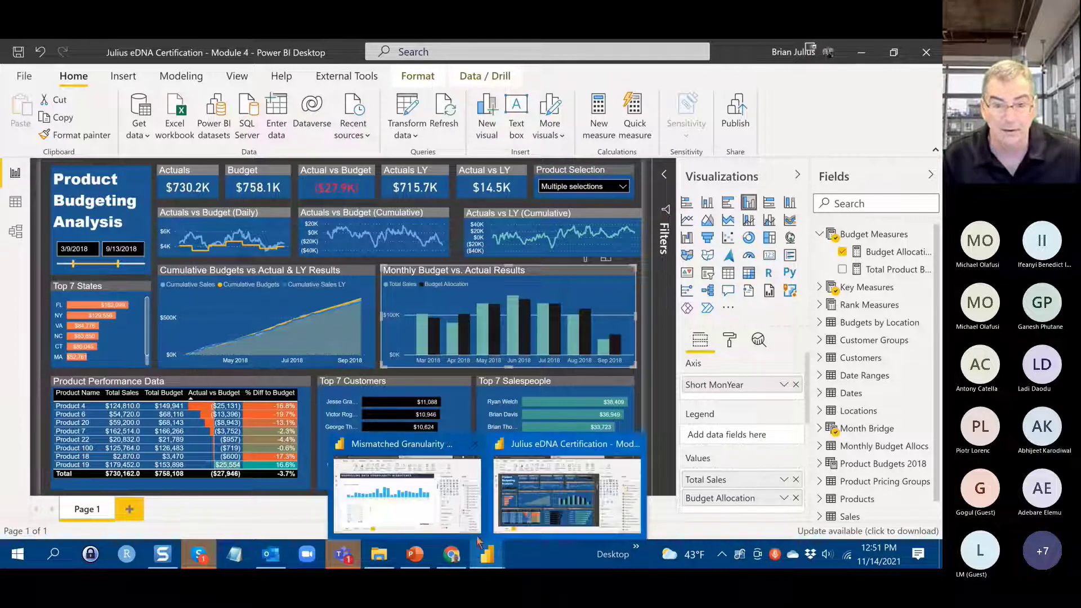
left_click(426, 522)
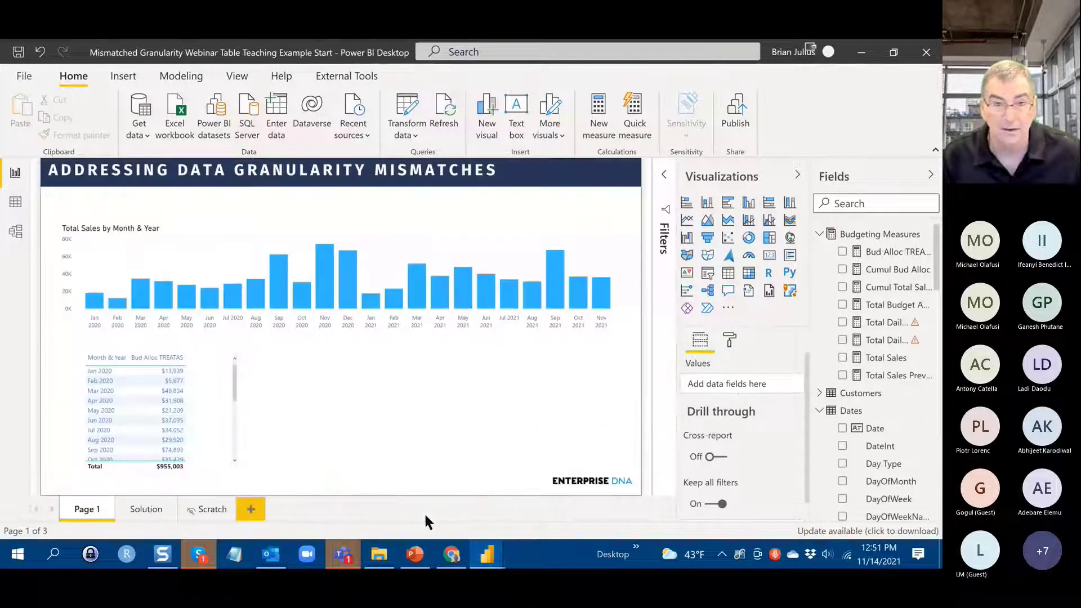
- Open the Power Query Editor and display the Monthly Budgets query
left_click(403, 112)
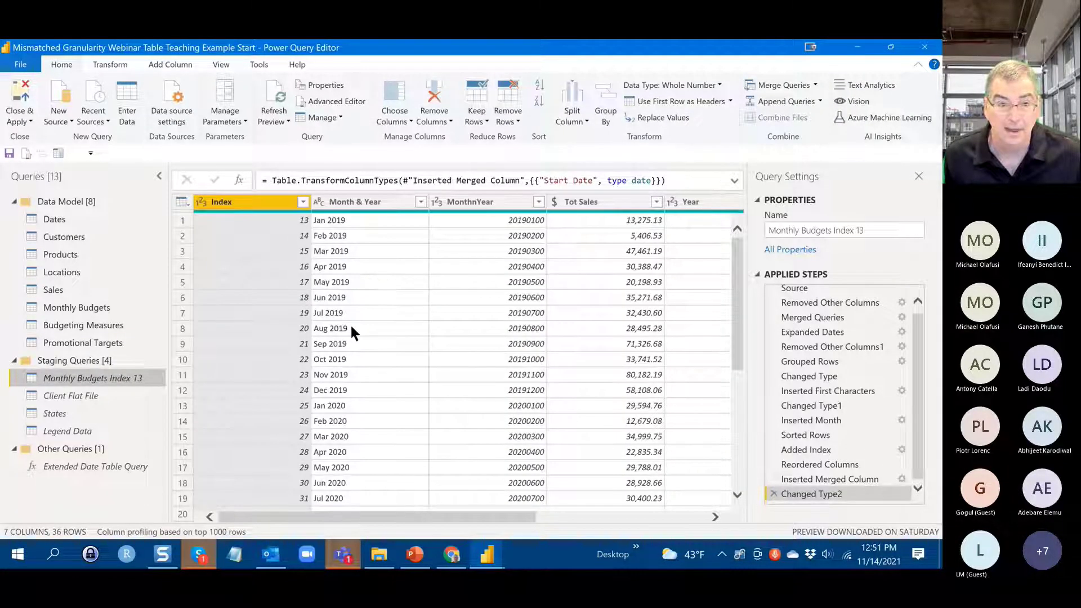
left_click(65, 308)
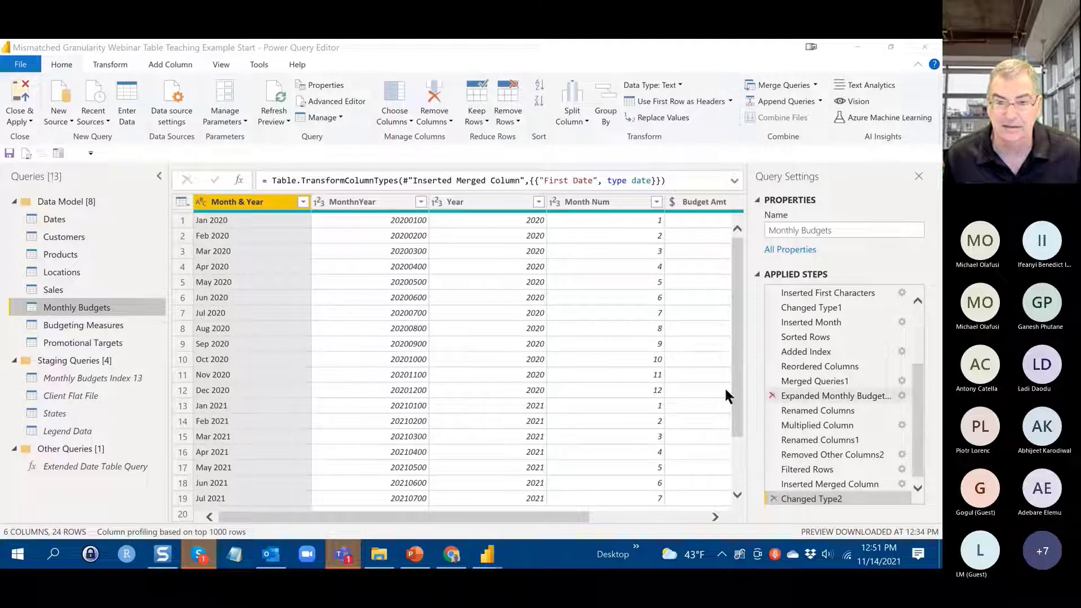
- Set up an advanced Group By on Month & Year for Monthly Budgets, with an All Data column using the All Rows operation
left_click(602, 120)
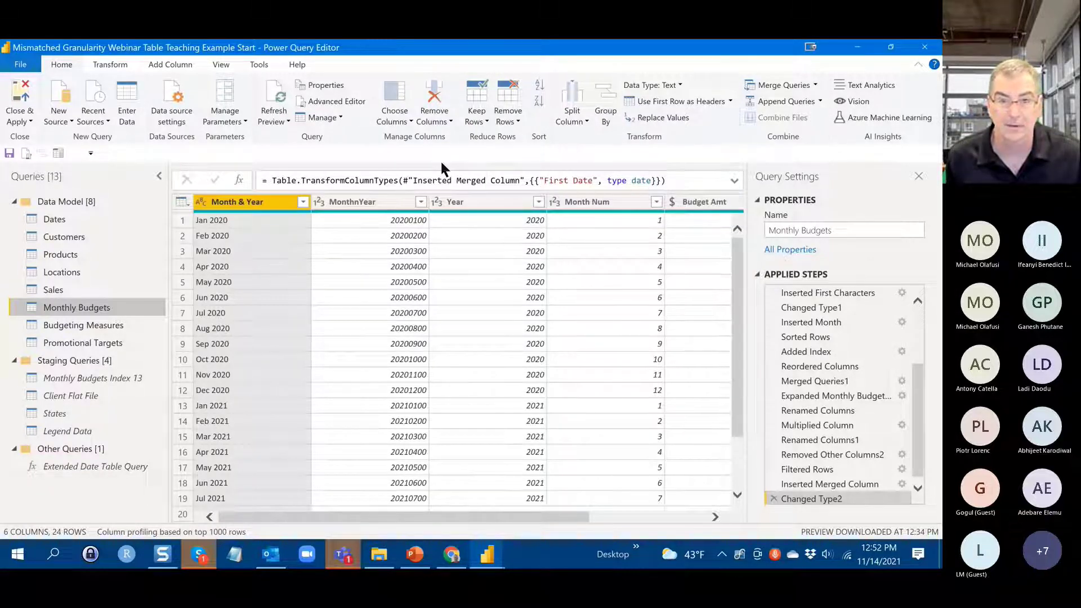
left_click(608, 112)
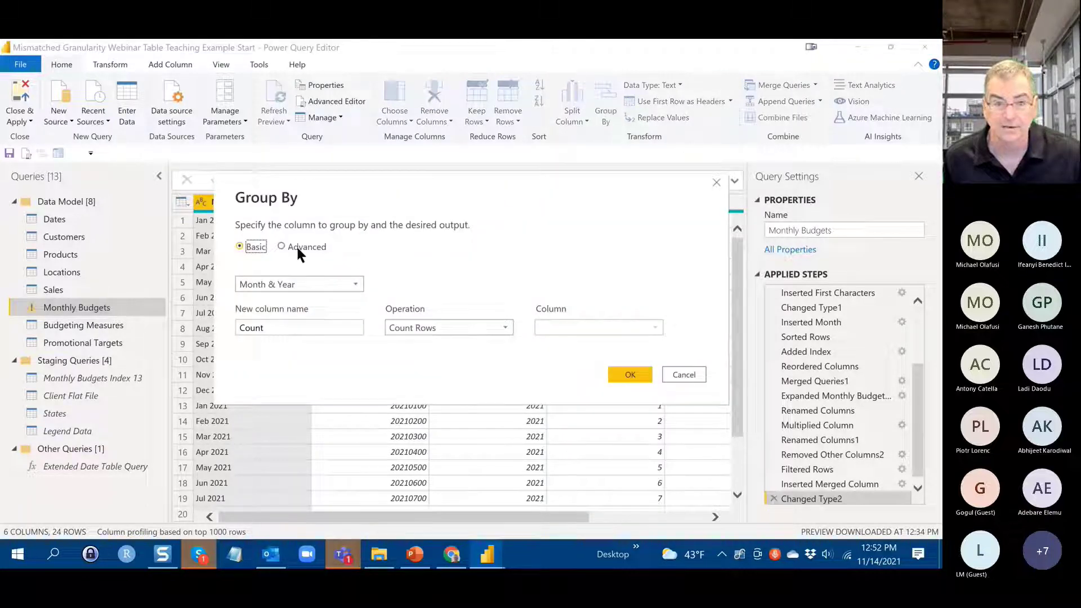
left_click(298, 248)
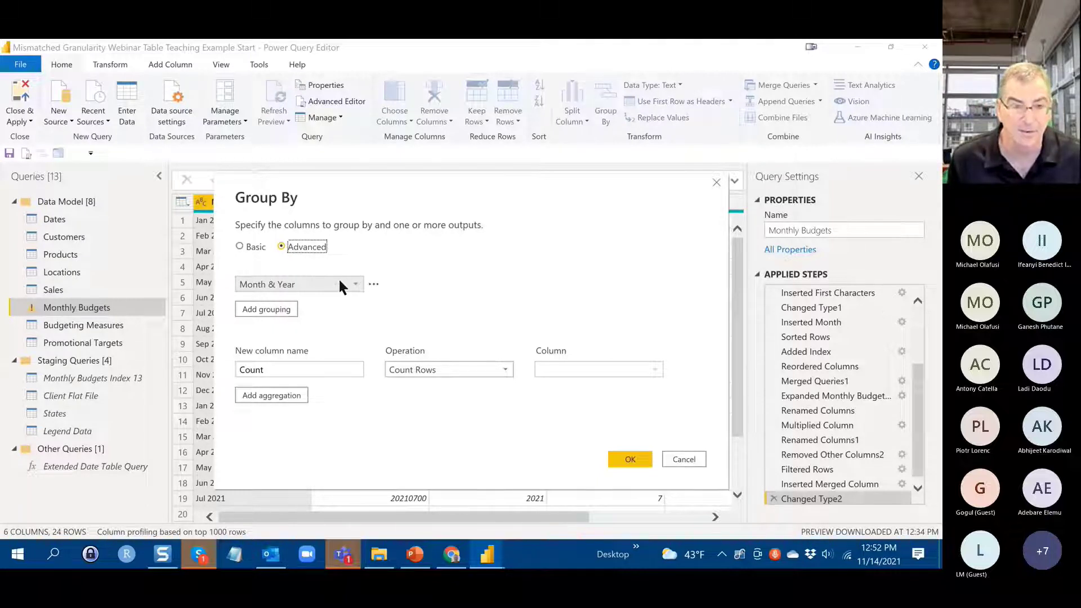
double_click(294, 371)
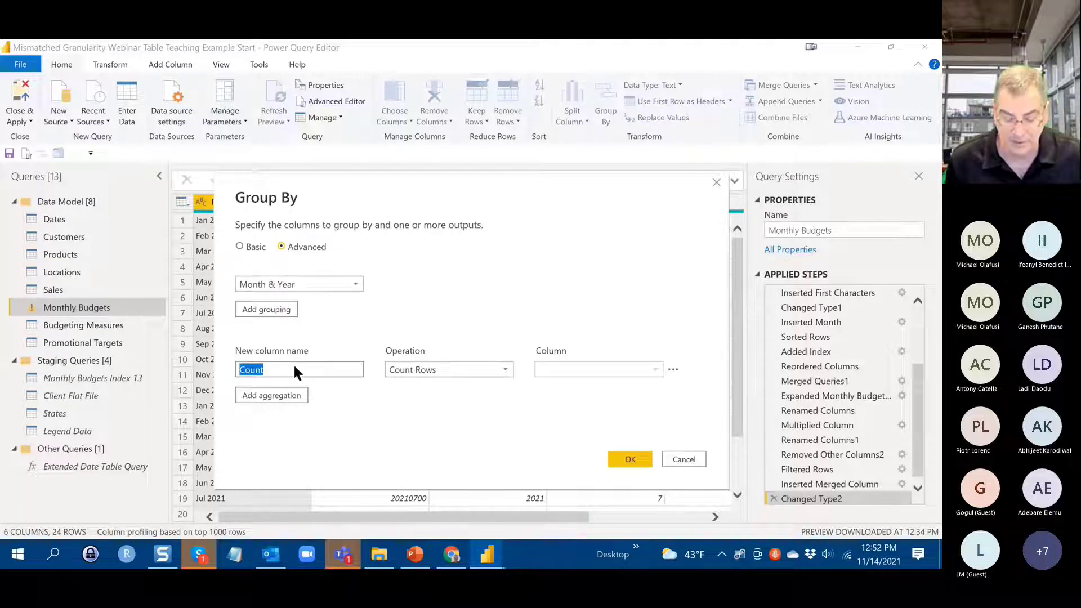
type("A")
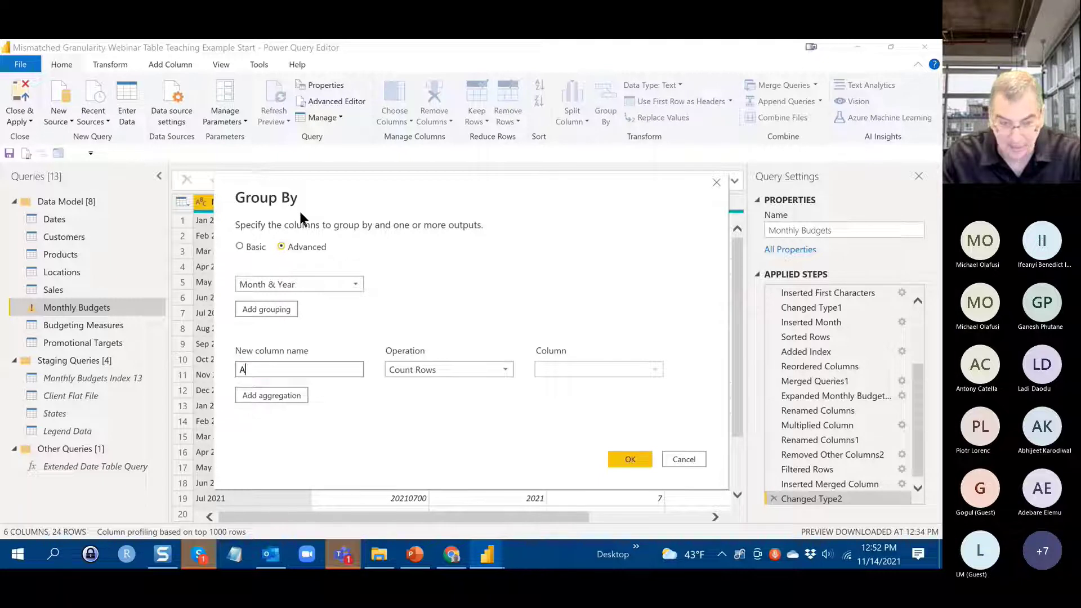
type("ll Data")
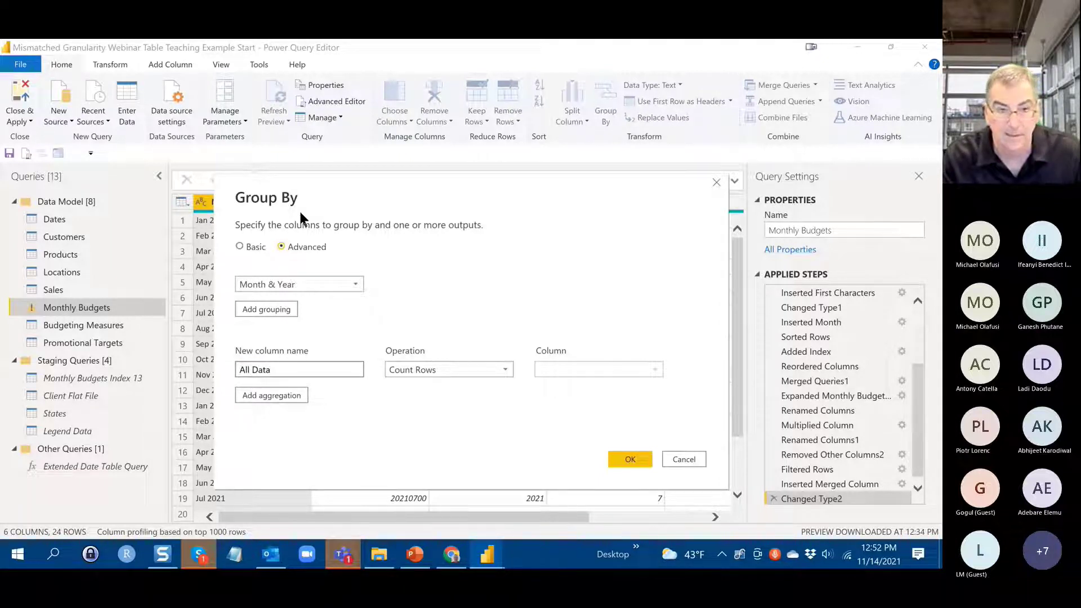
left_click(504, 372)
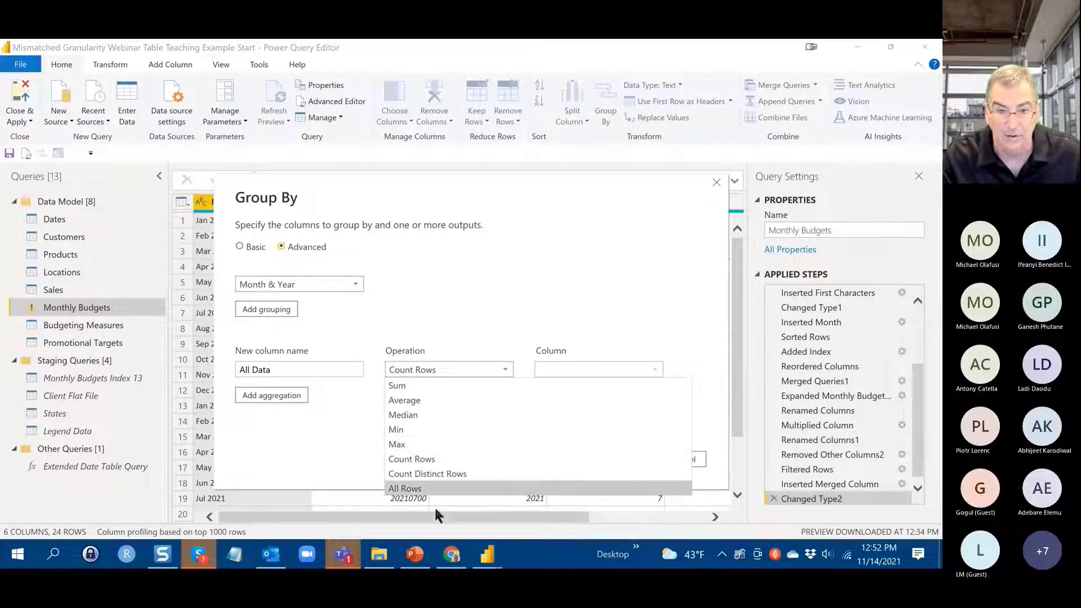
left_click(450, 490)
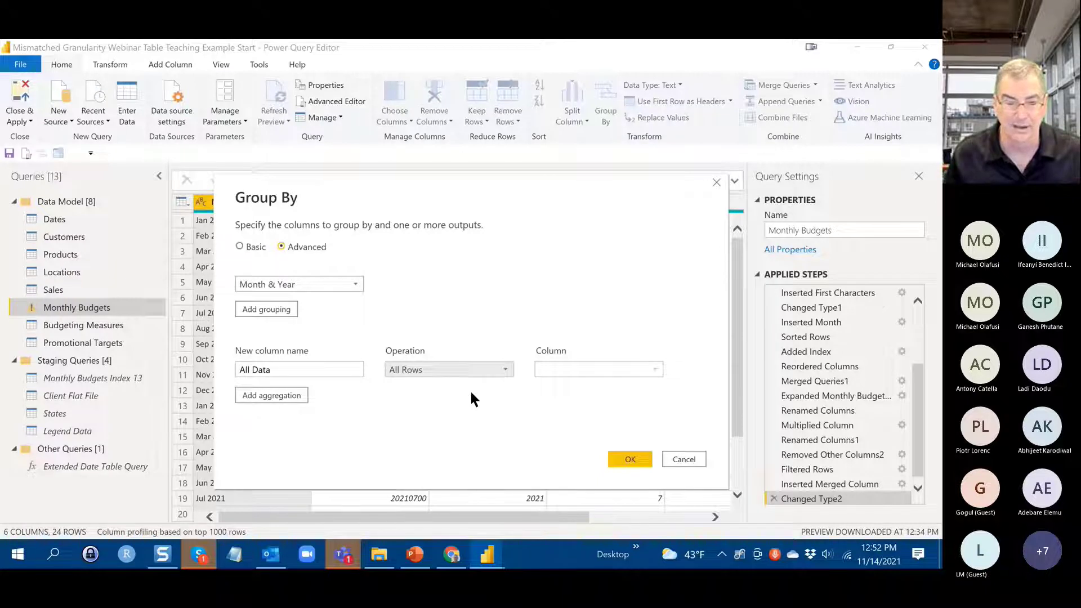
- Add a second aggregation named Day in Month using Count Rows and apply the grouping
left_click(265, 396)
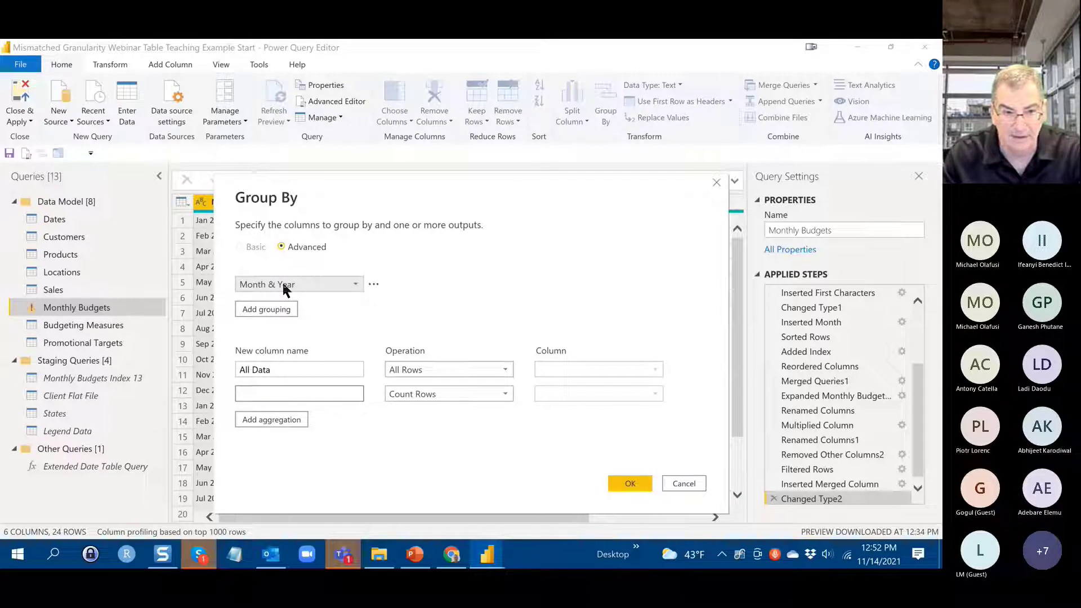
type("Da")
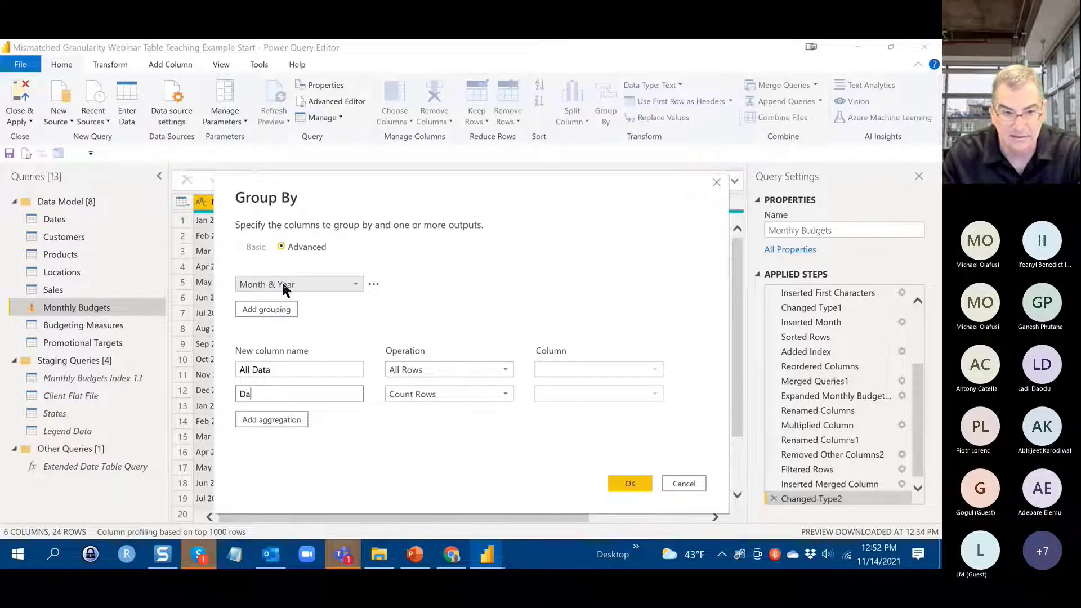
type("y")
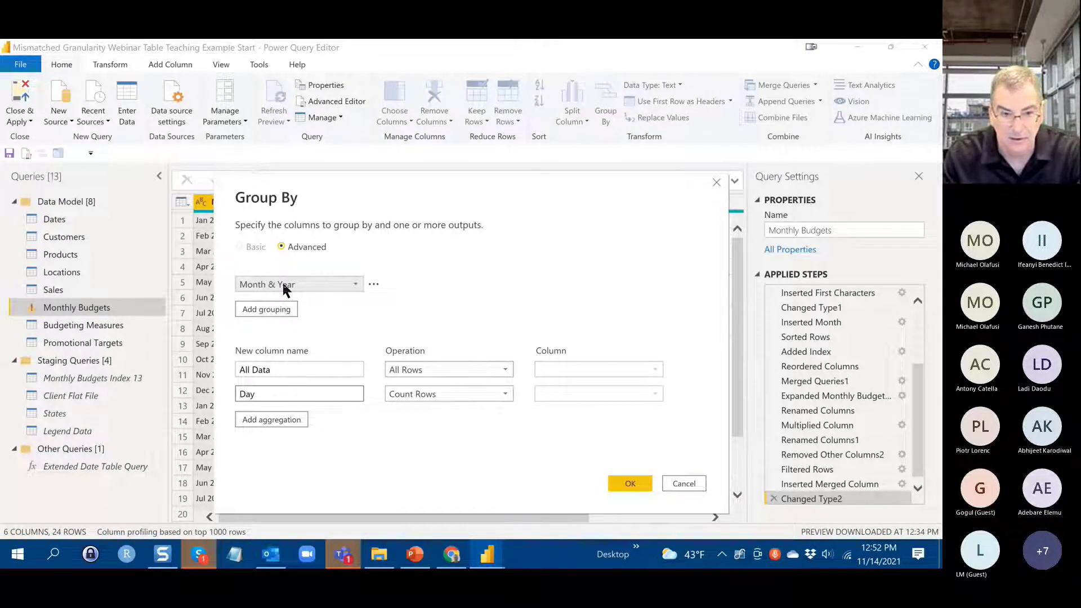
type(" in")
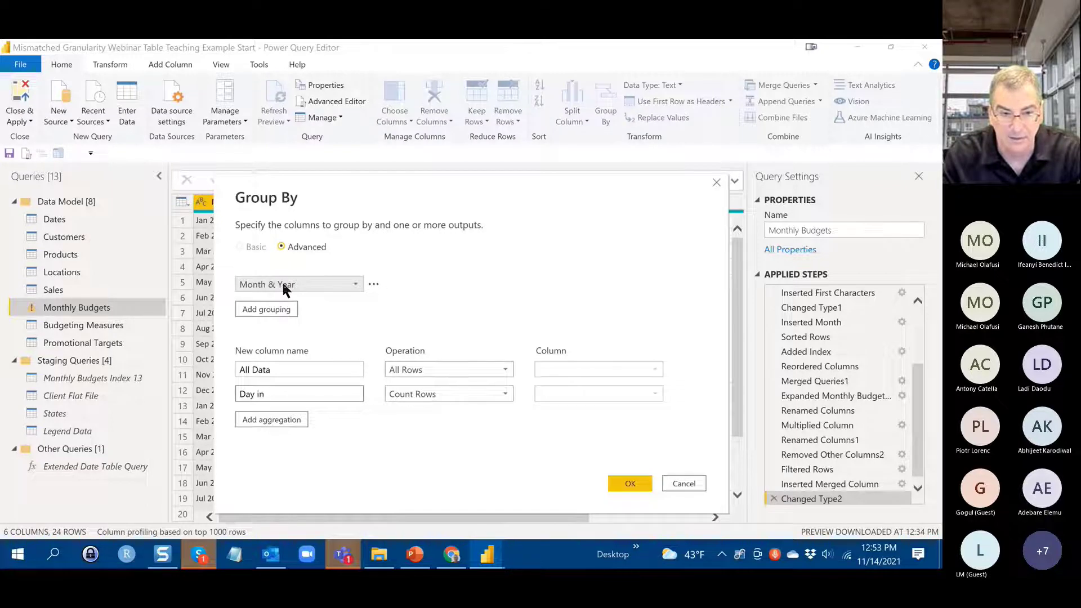
type(" Month")
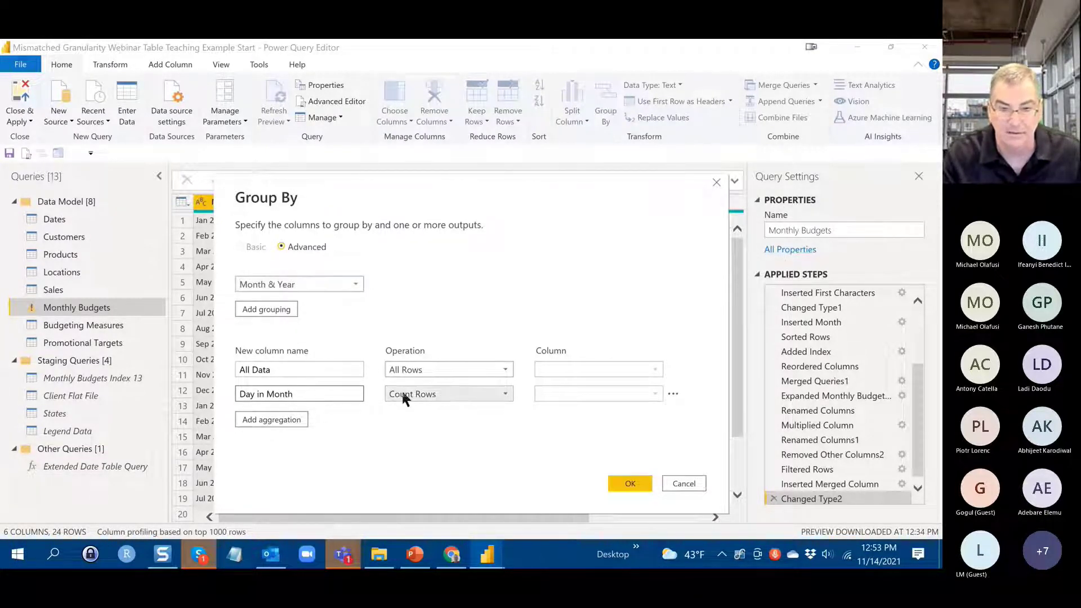
left_click(629, 484)
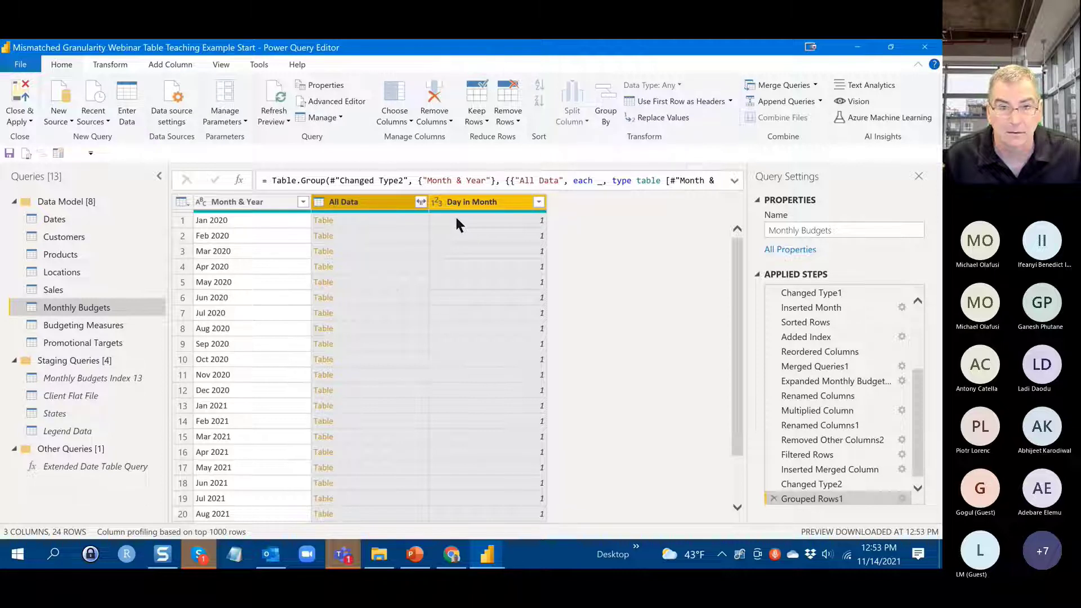
- Inspect the nested All Data table for Jan 2020 and review the Day in Month aggregation in the grouping settings
left_click(387, 204)
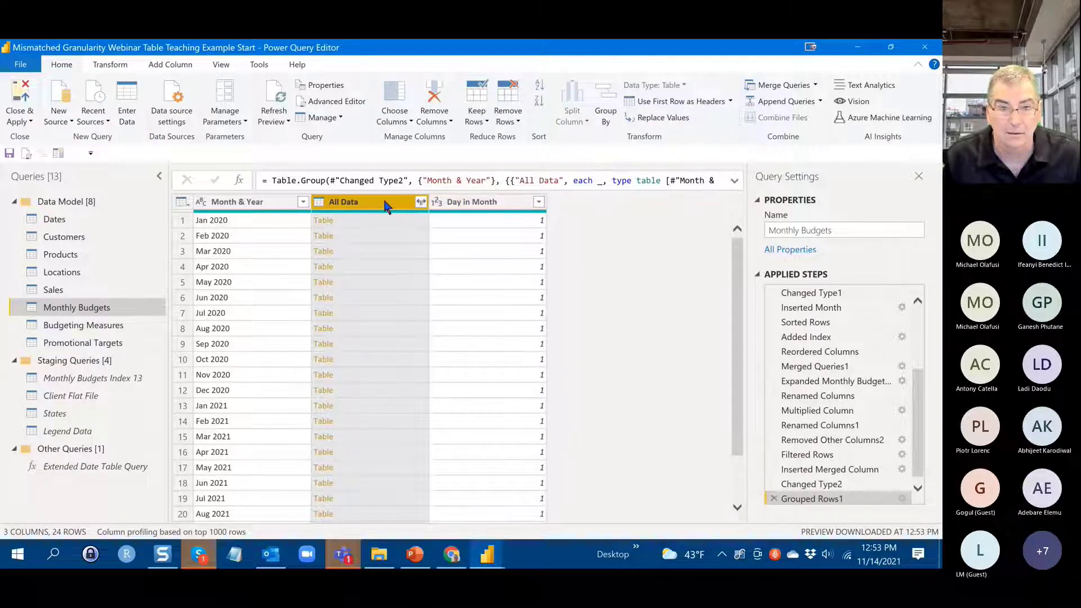
left_click(386, 219)
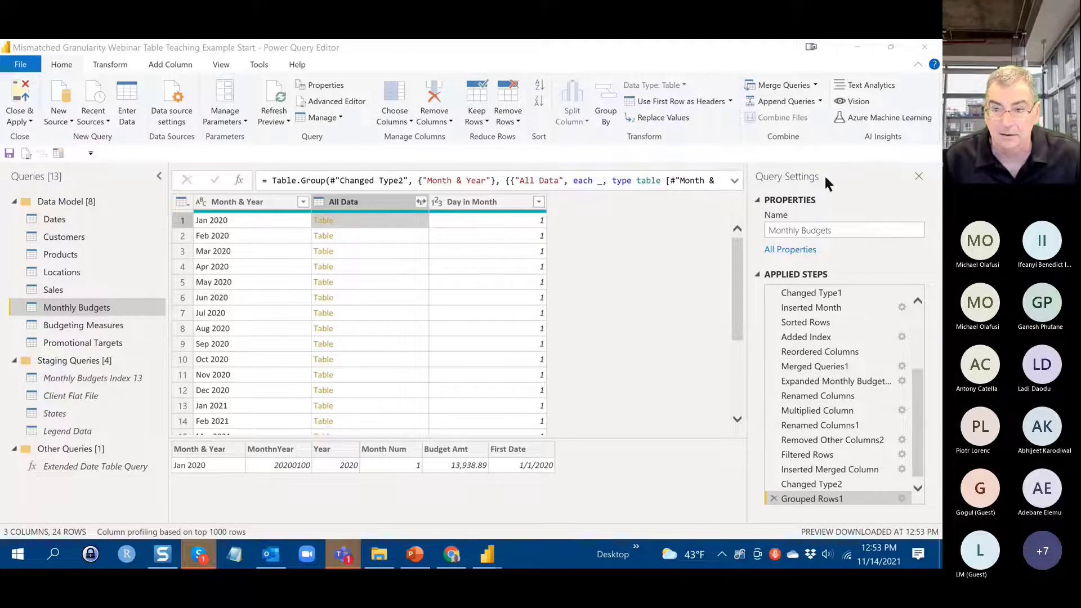
left_click(833, 498)
double_click(833, 498)
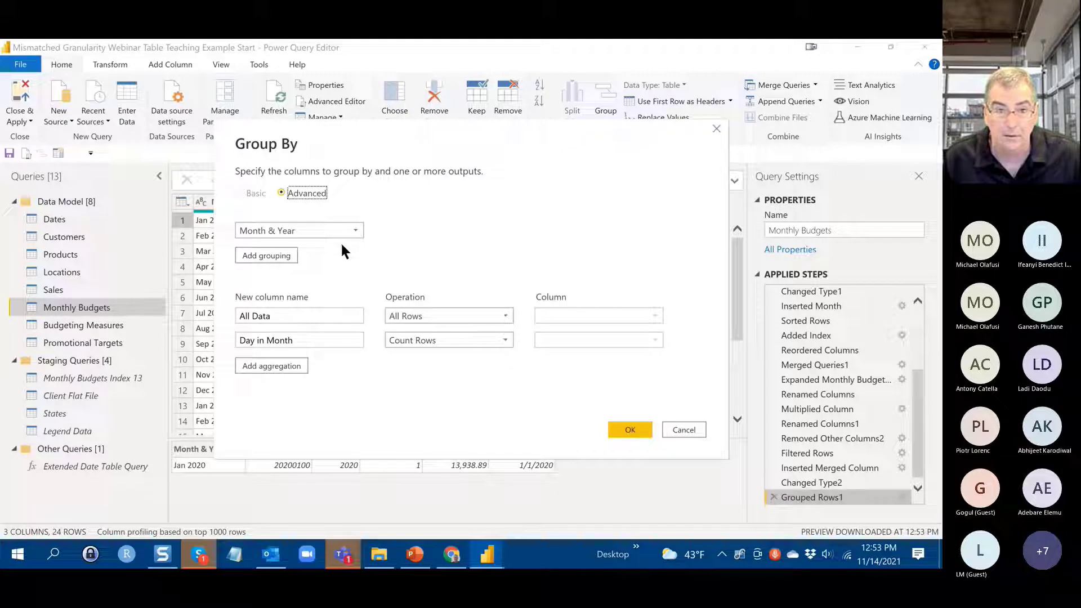
left_click(401, 340)
left_click(400, 338)
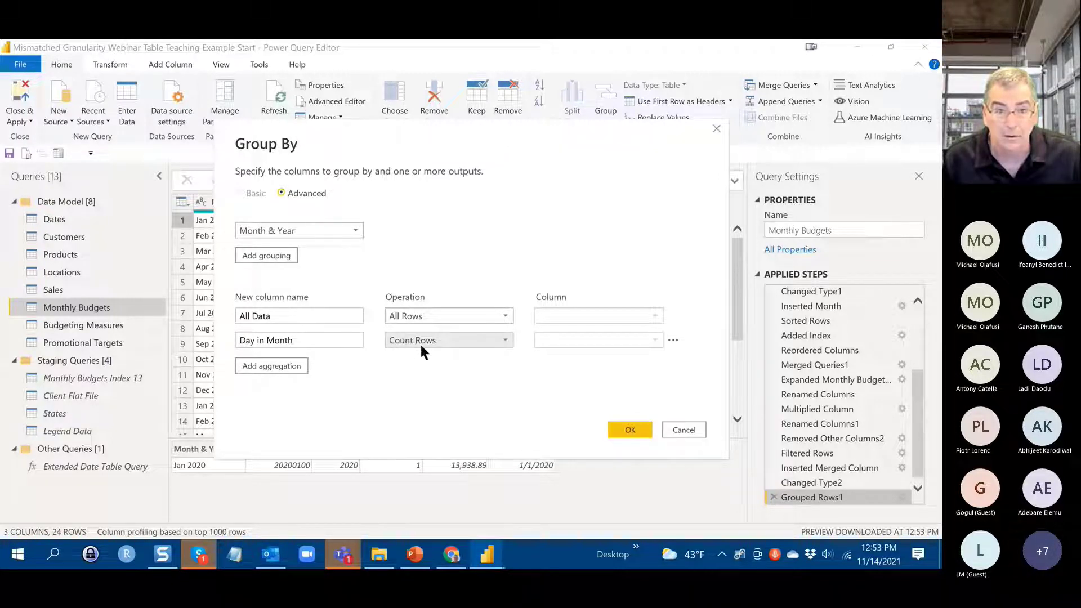
left_click(632, 419)
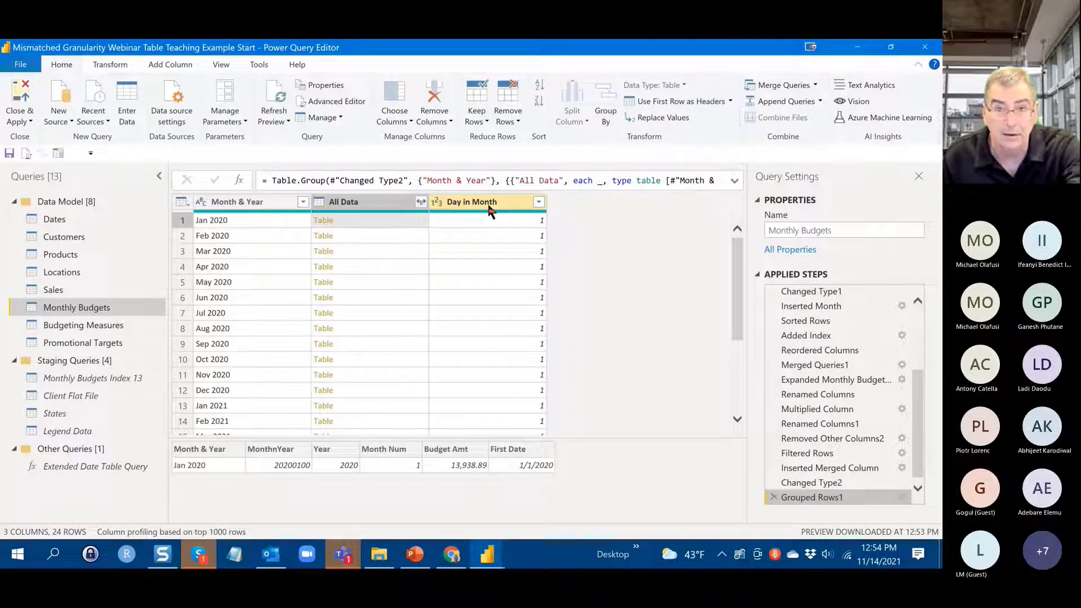
left_click(248, 220)
left_click(341, 220)
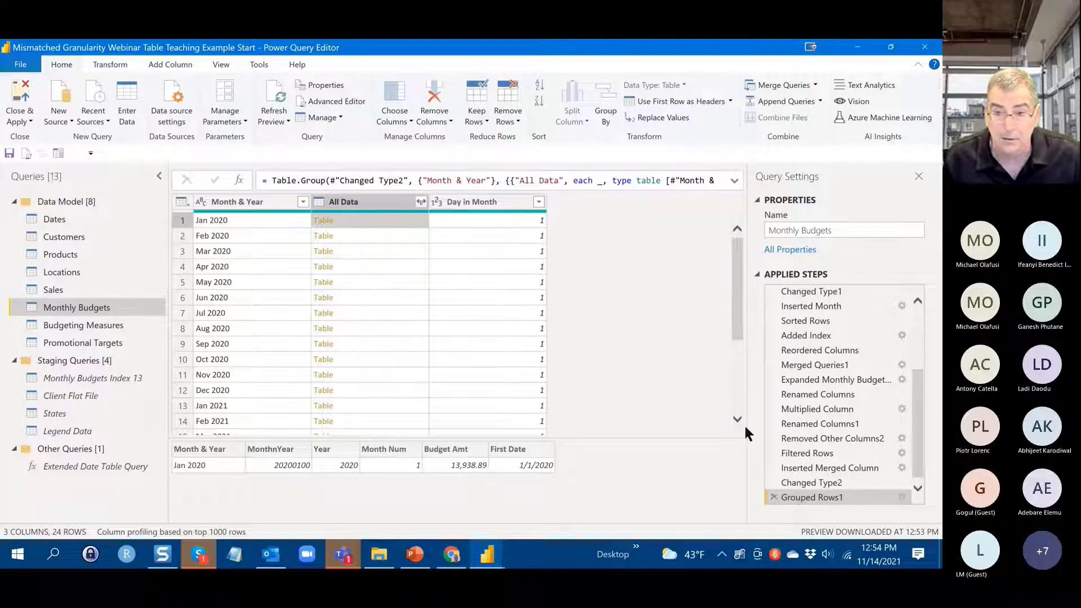
- Delete the grouping step from Monthly Budgets and check the Dates query before returning to Monthly Budgets
left_click(772, 498)
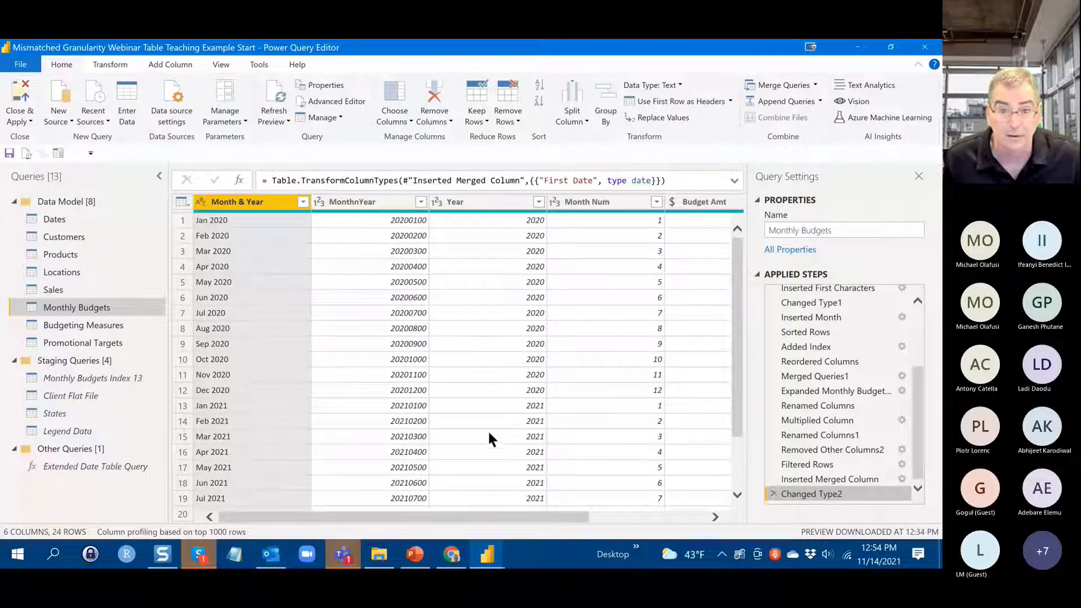
left_click_drag(501, 514, 473, 521)
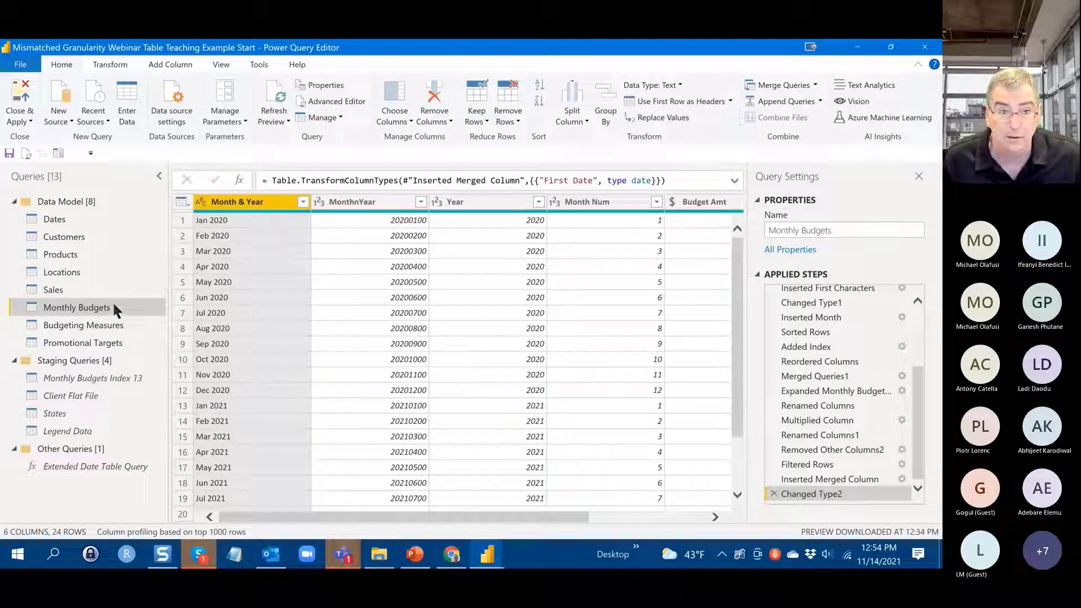
left_click(70, 222)
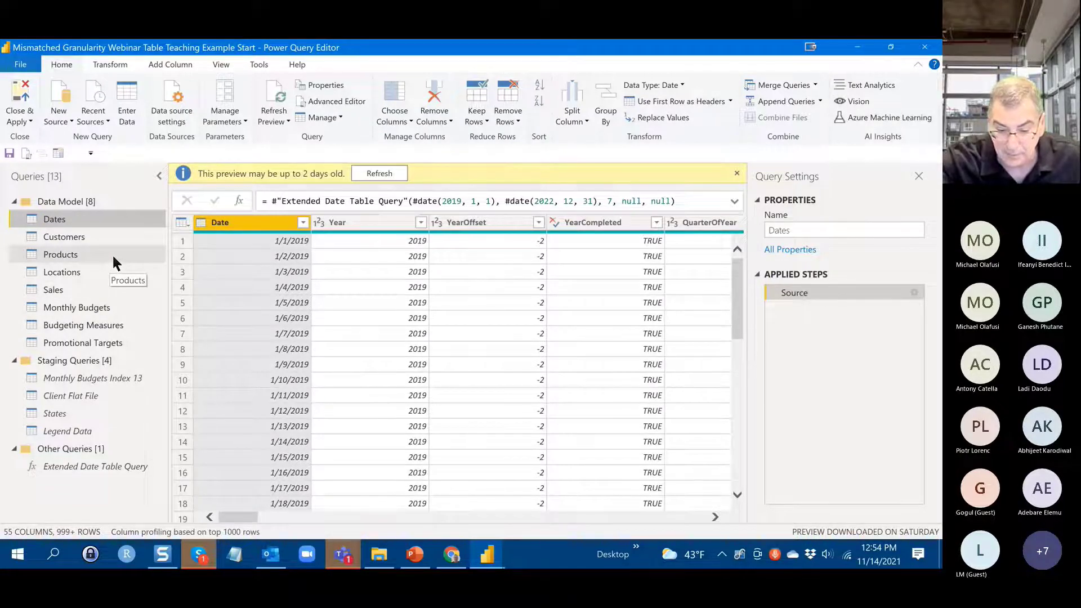
left_click(111, 308)
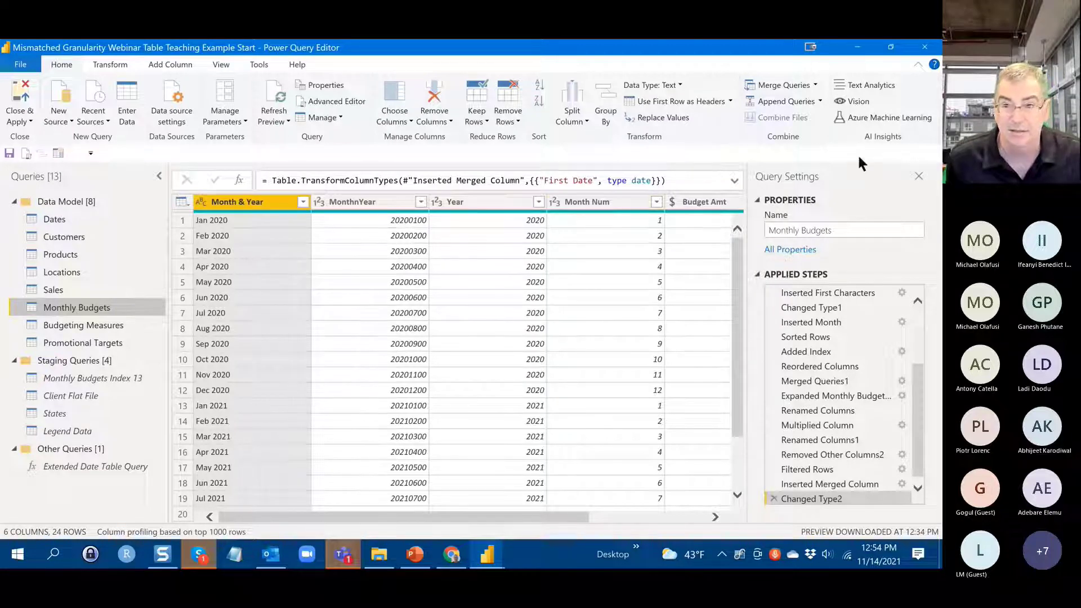
- Start merging the Monthly Budgets query with another query and choose Dates as the second table
key("alt+Tab")
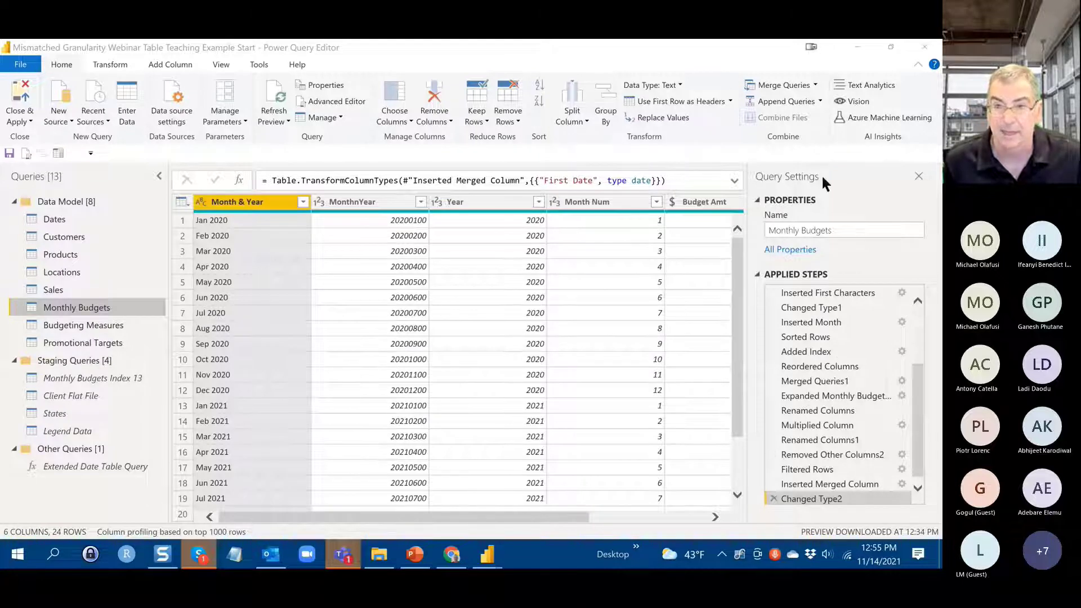
left_click(772, 90)
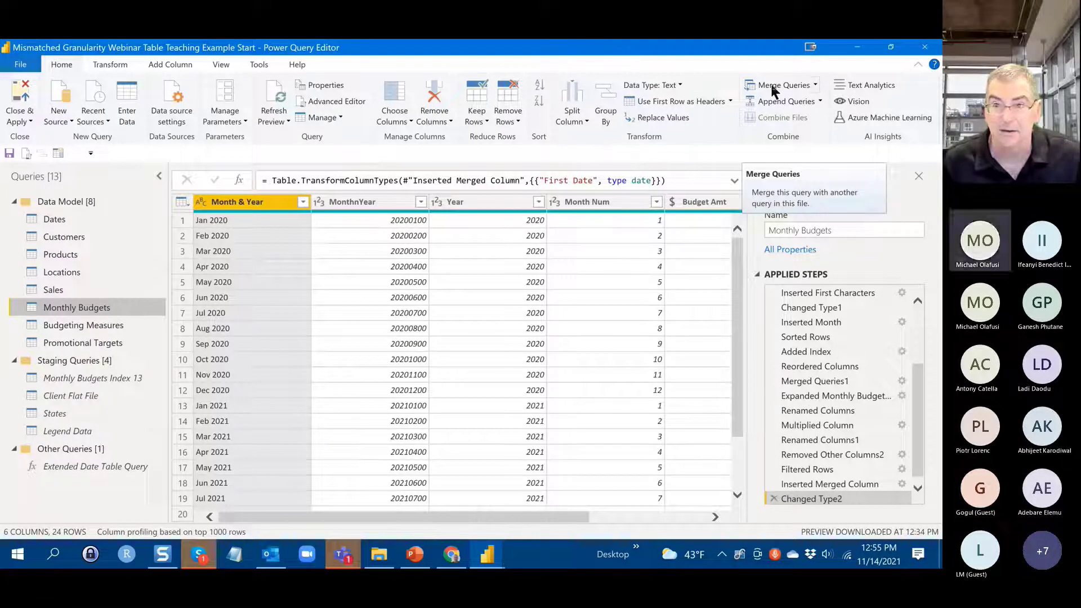
left_click(775, 89)
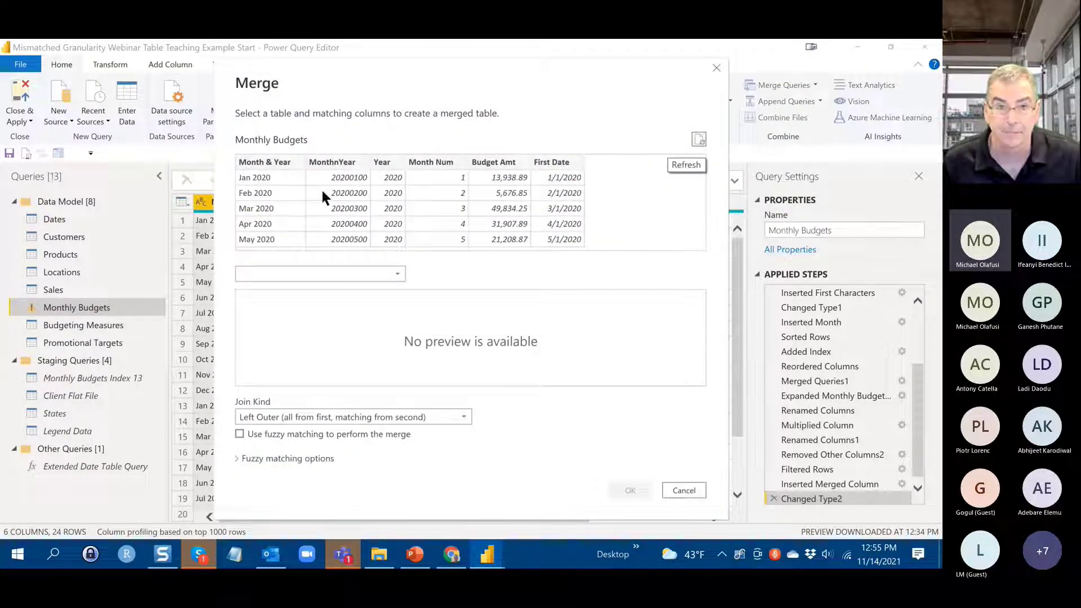
left_click(397, 273)
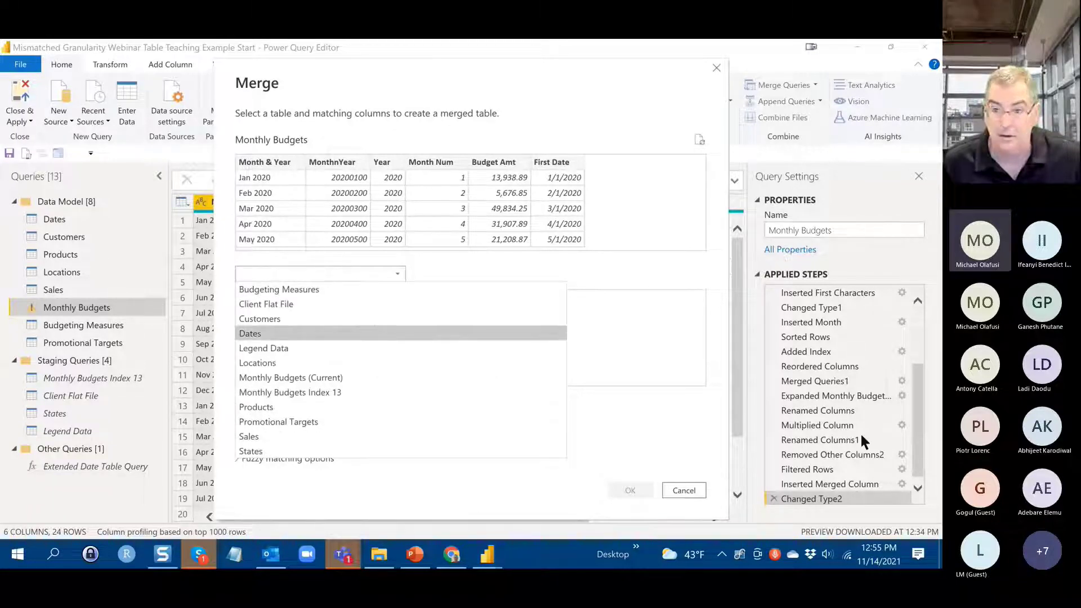
left_click(926, 468)
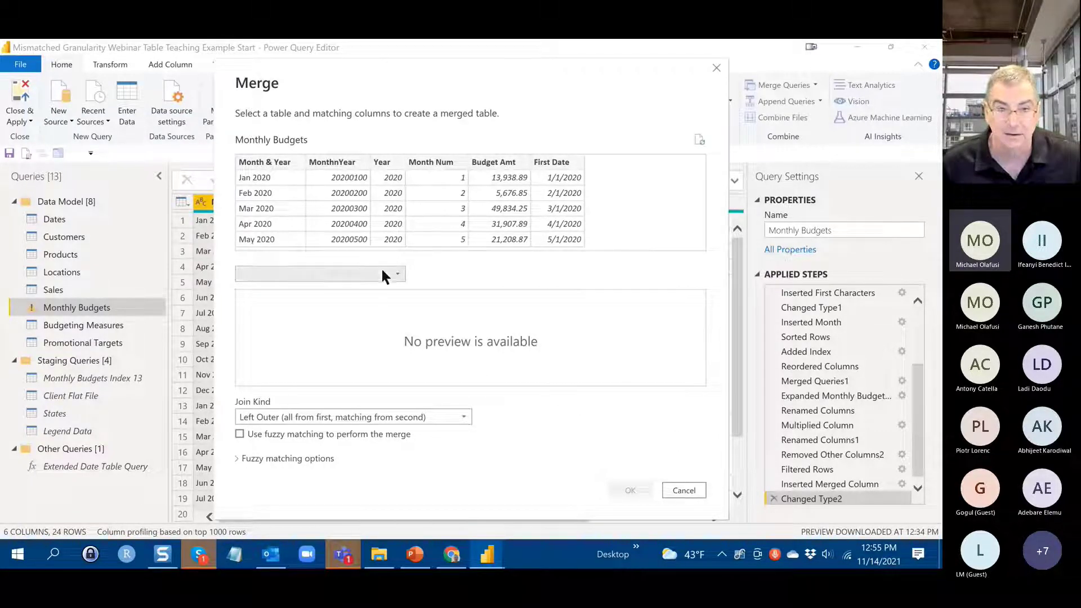
left_click(398, 275)
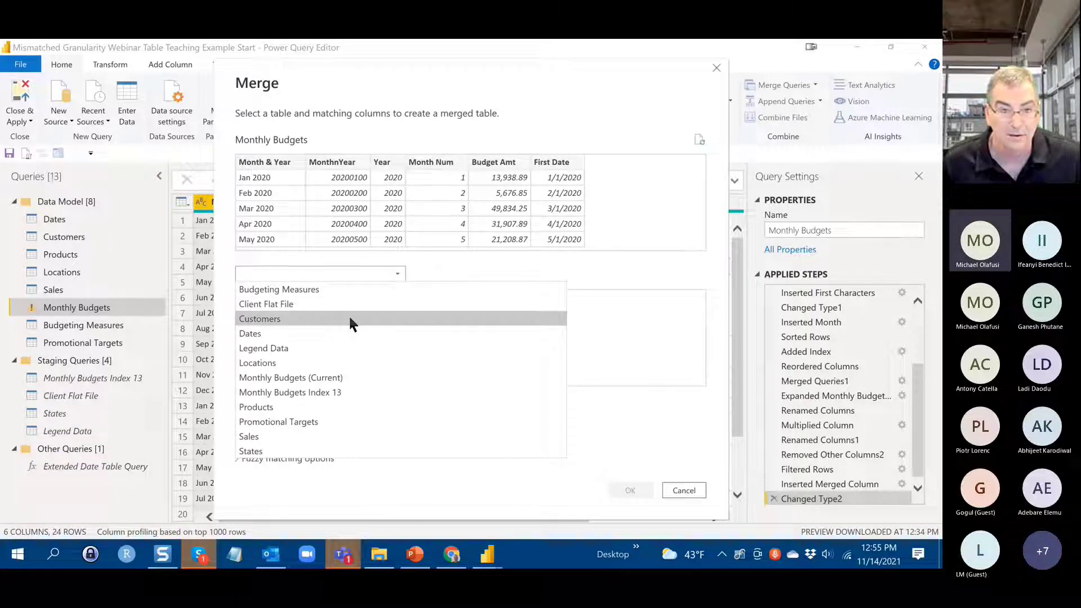
left_click(318, 333)
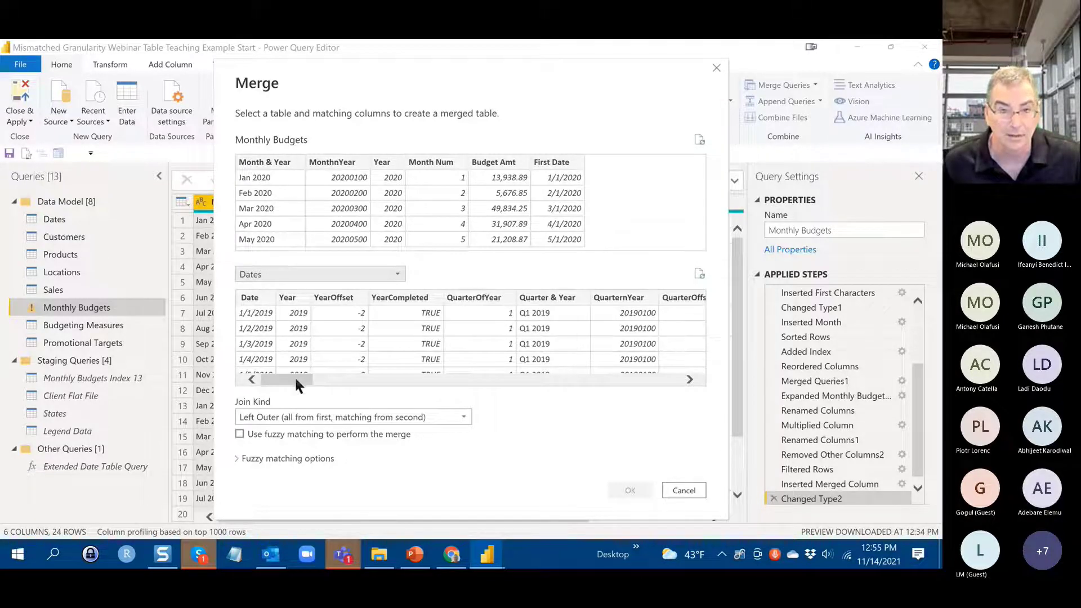
- Match both tables on MonthnYear and apply the merge with a Left Outer join
left_click_drag(299, 376, 377, 381)
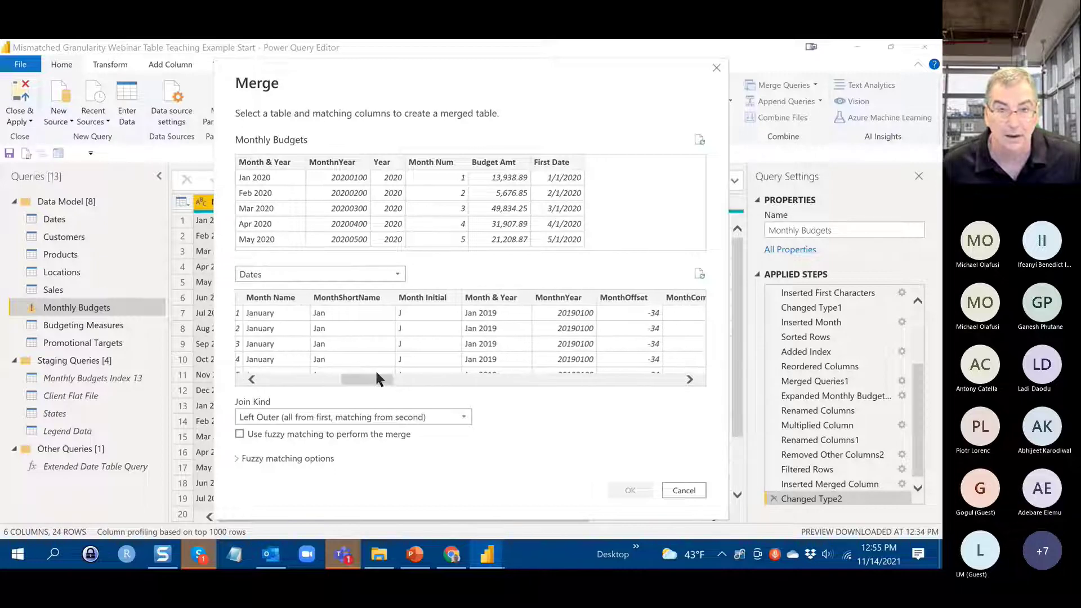
left_click(343, 164)
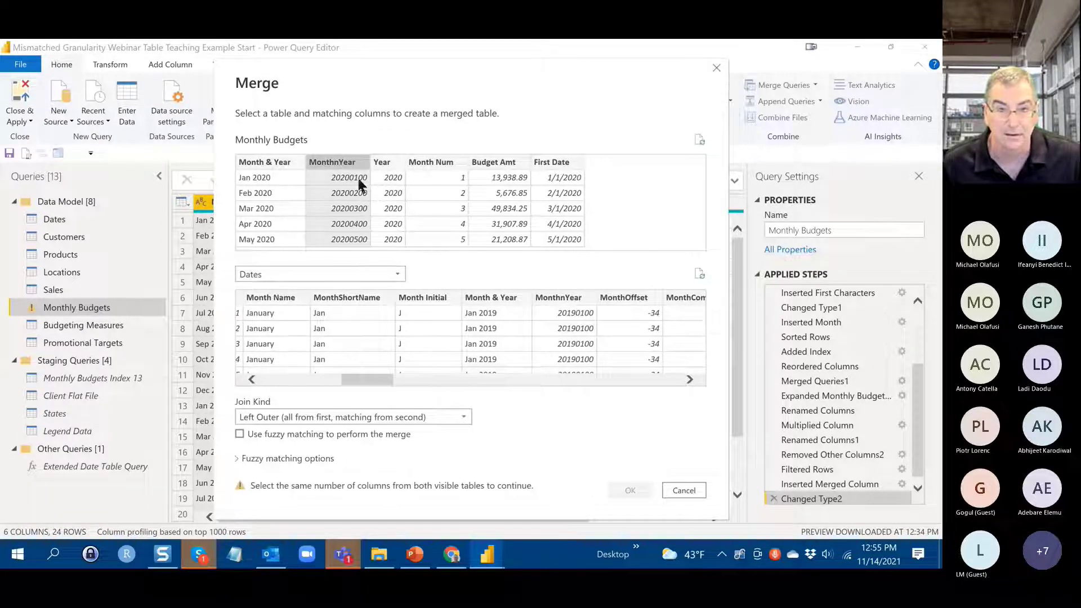
left_click(556, 301)
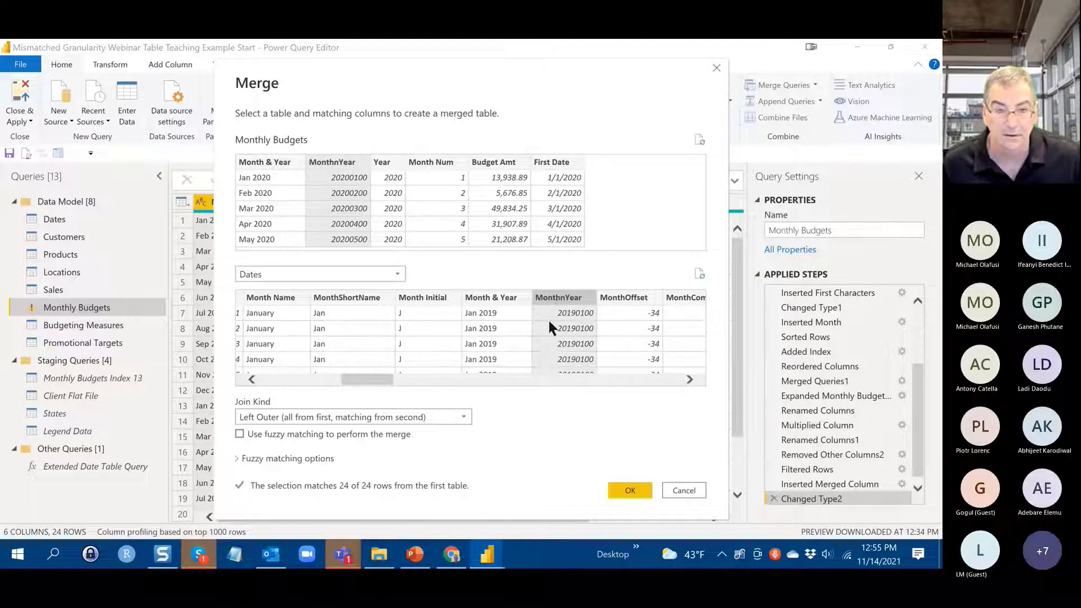
left_click(628, 491)
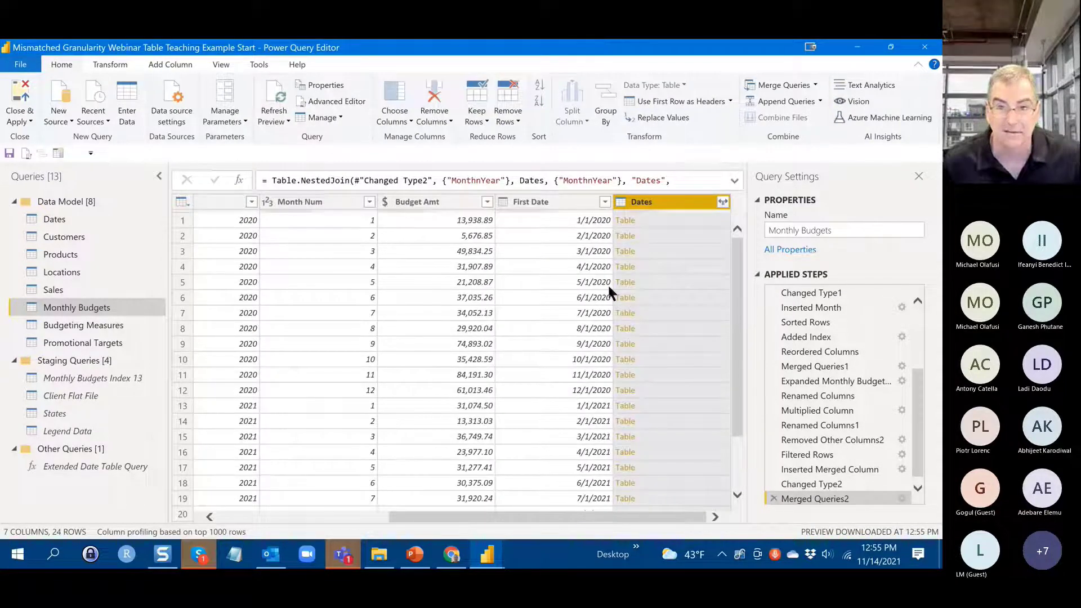
- Examine the nested Dates table for Jan 2020 alongside the Monthly Budgets columns
left_click(660, 222)
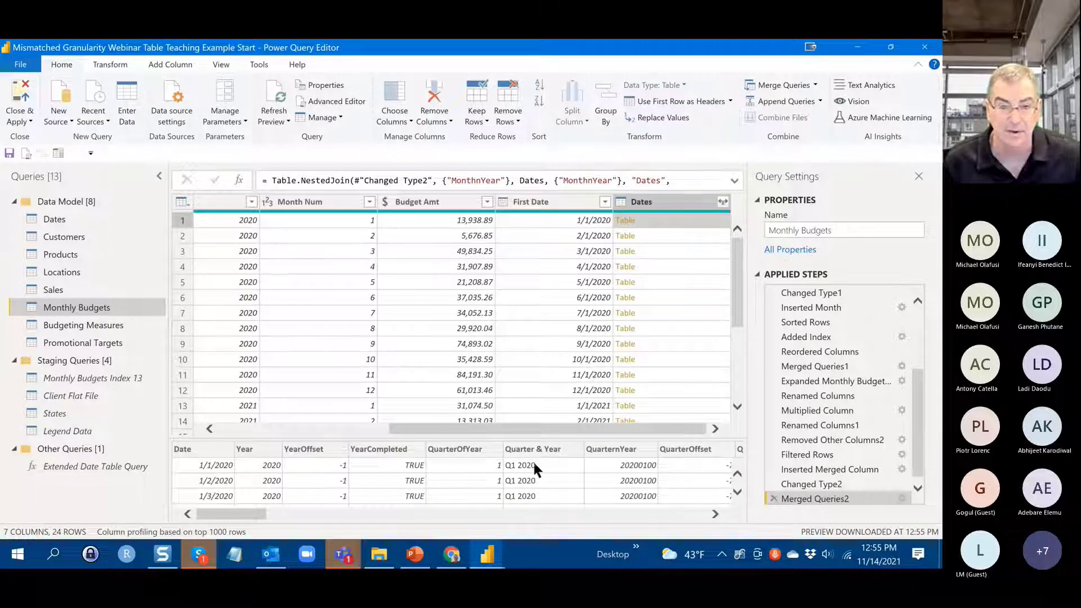
scroll(530, 478, "down", 1)
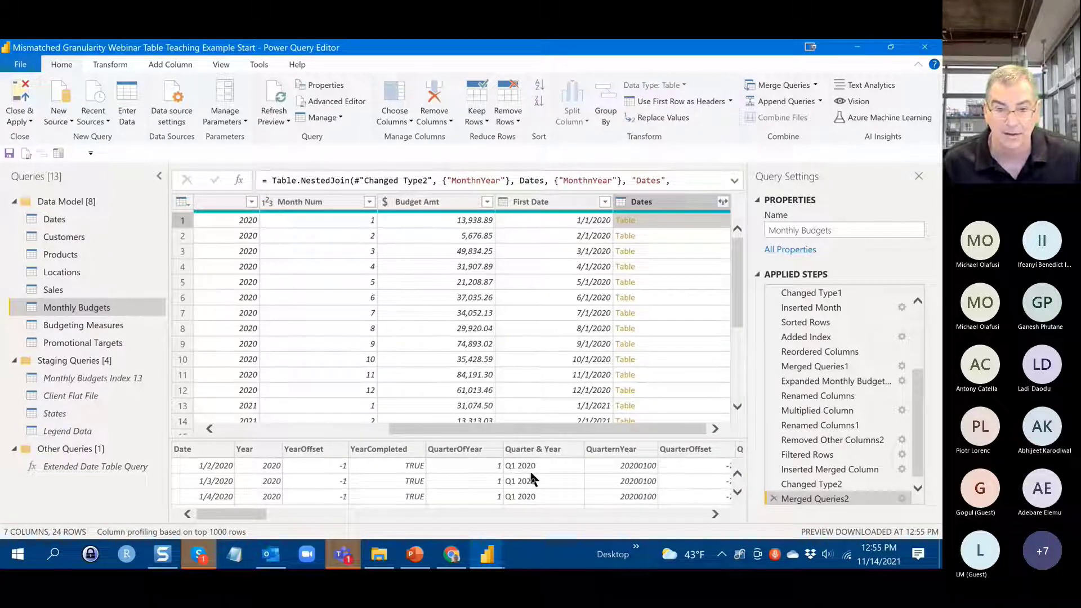
scroll(530, 478, "down", 1)
scroll(538, 465, "down", 3)
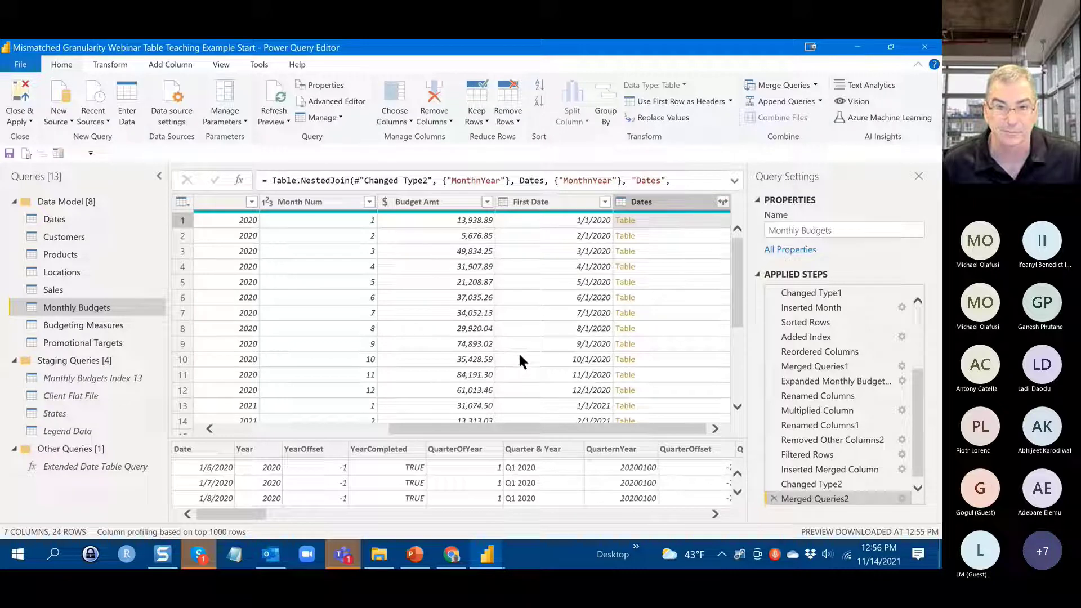
left_click_drag(500, 427, 296, 416)
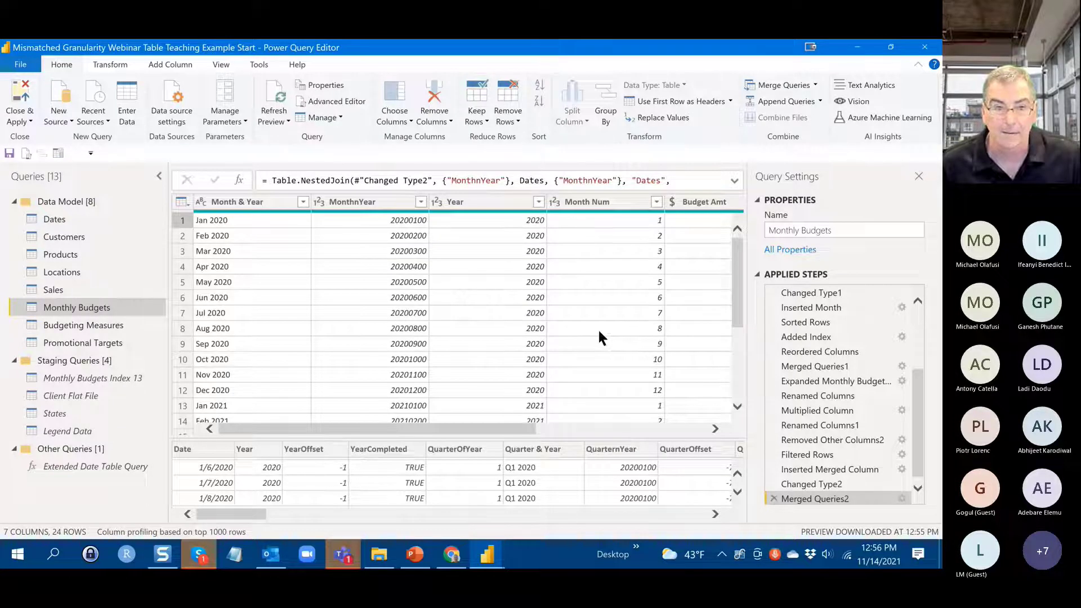
left_click(703, 429)
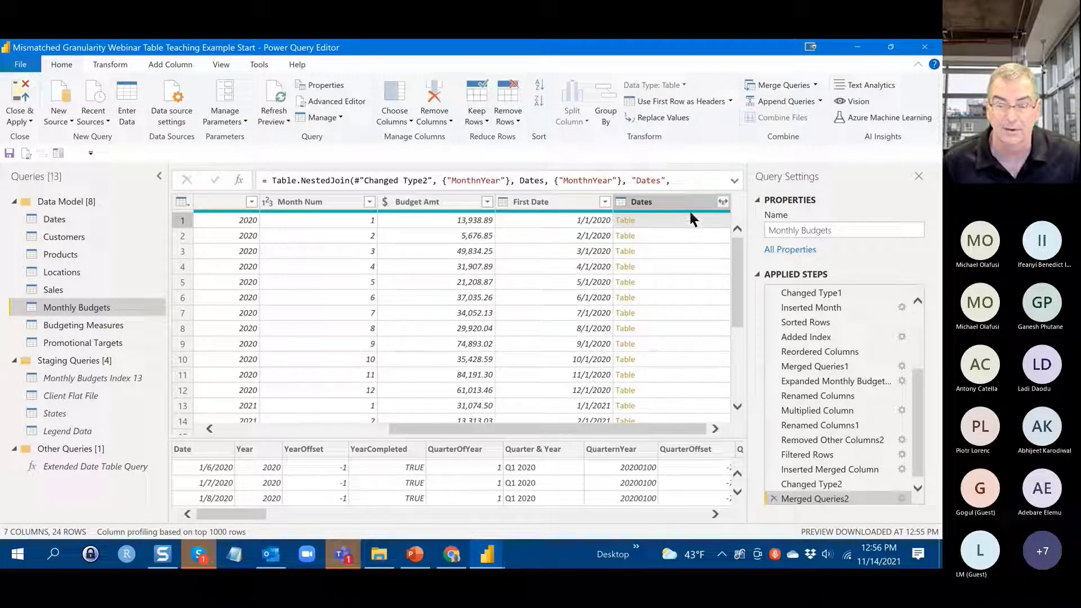
- Expand the merged Dates column to include only Date, without the original column name as prefix
left_click(723, 202)
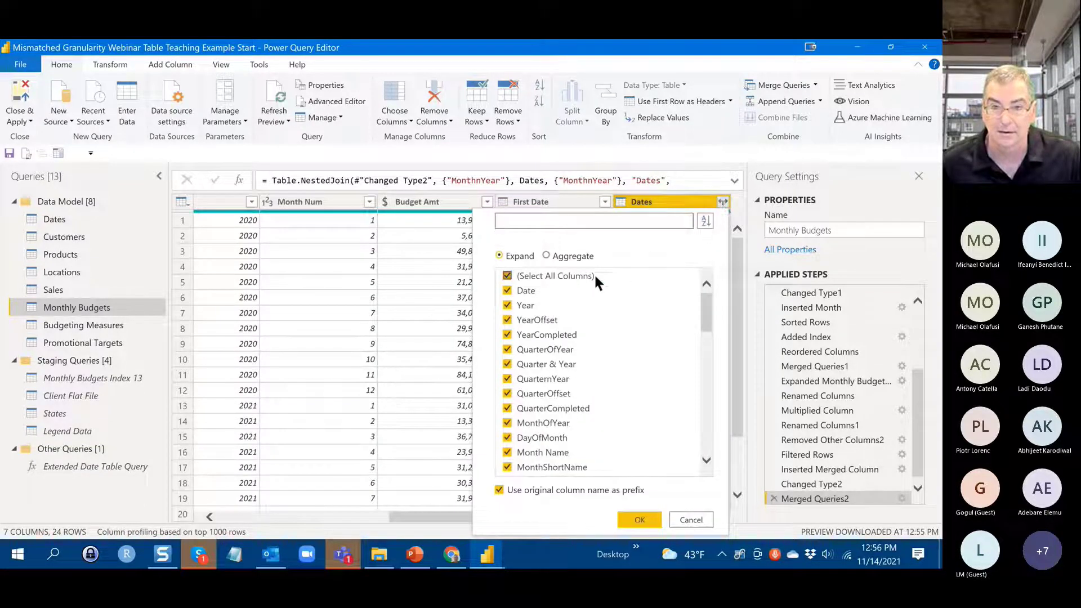
left_click(569, 272)
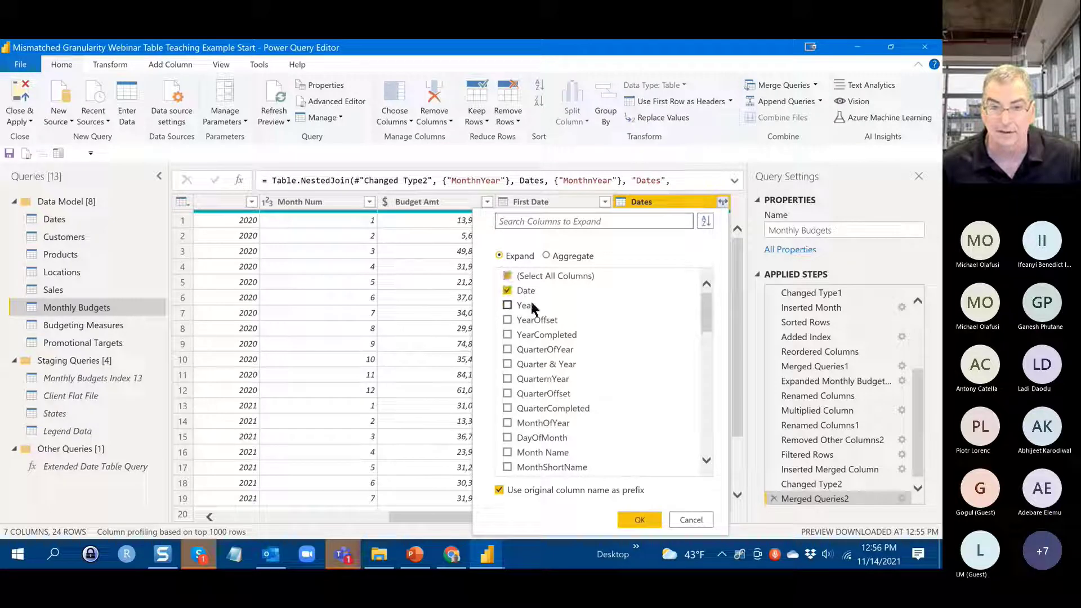
left_click(602, 487)
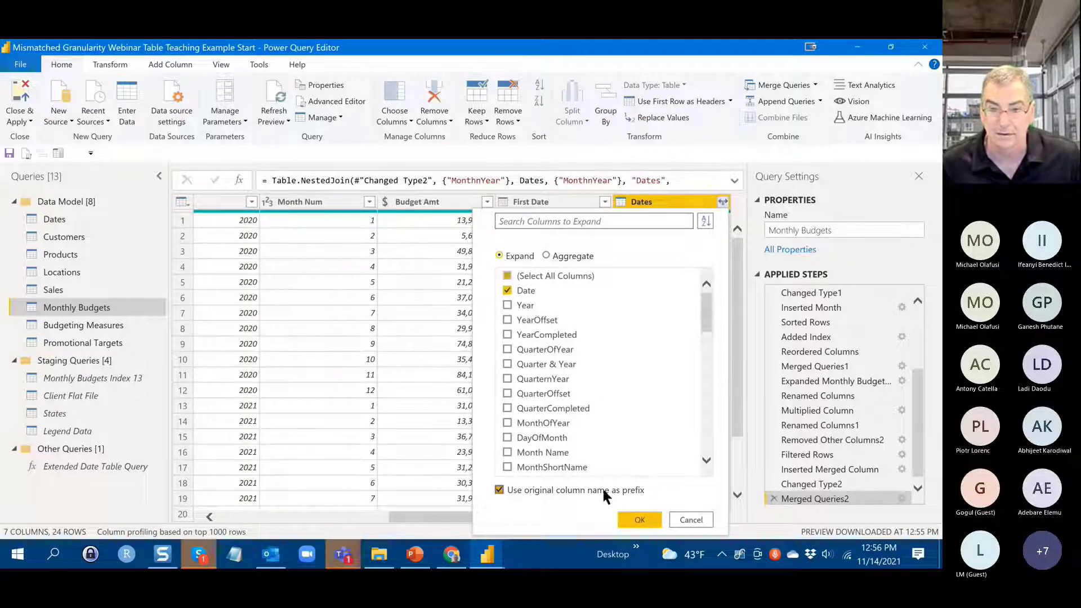
left_click(640, 521)
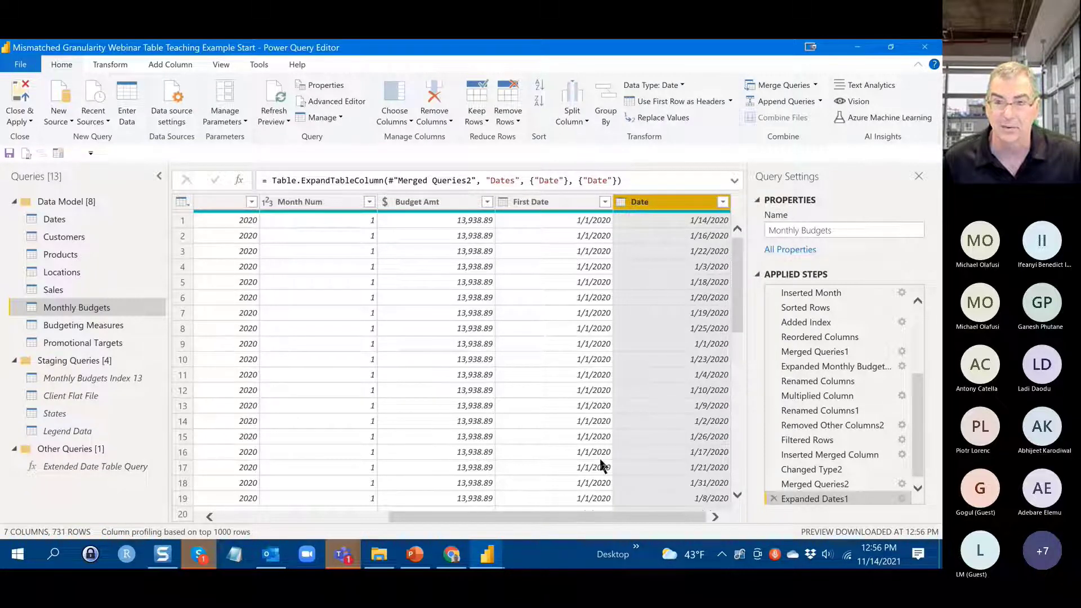
- Set up an advanced Group By on Month & Year for the expanded Monthly Budgets query
left_click(602, 99)
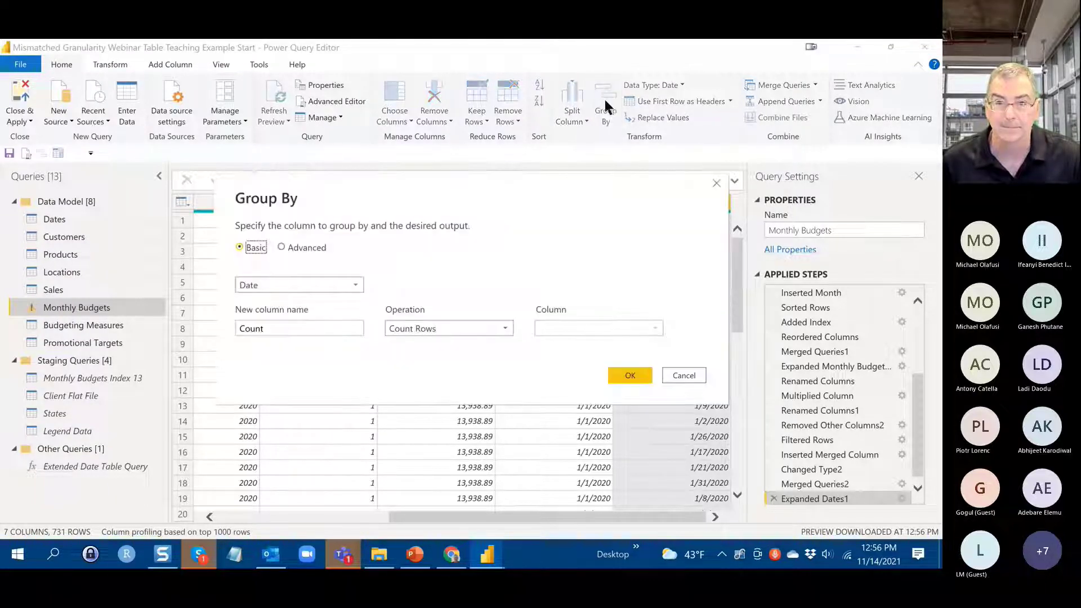
left_click(304, 248)
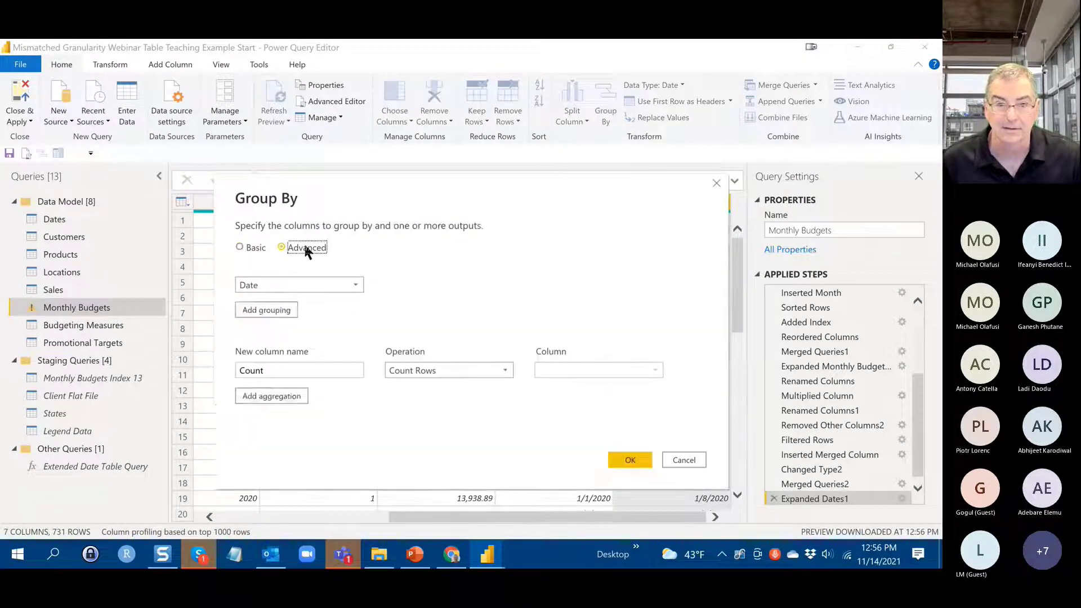
left_click(309, 283)
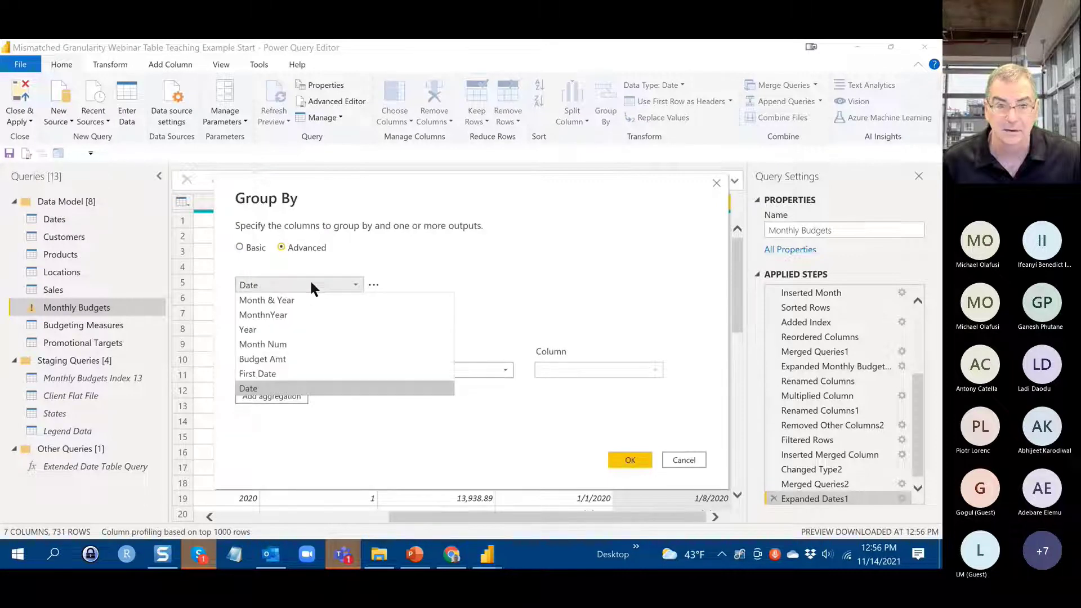
left_click(327, 299)
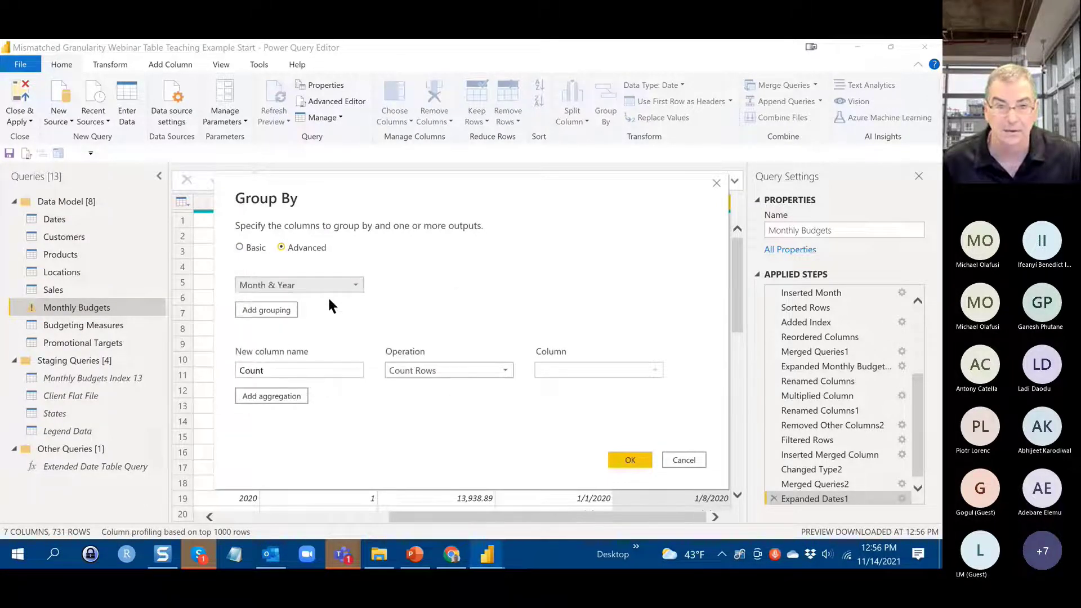
- Name the first aggregation All Data and set its operation to All Rows
left_click(309, 367)
double_click(308, 369)
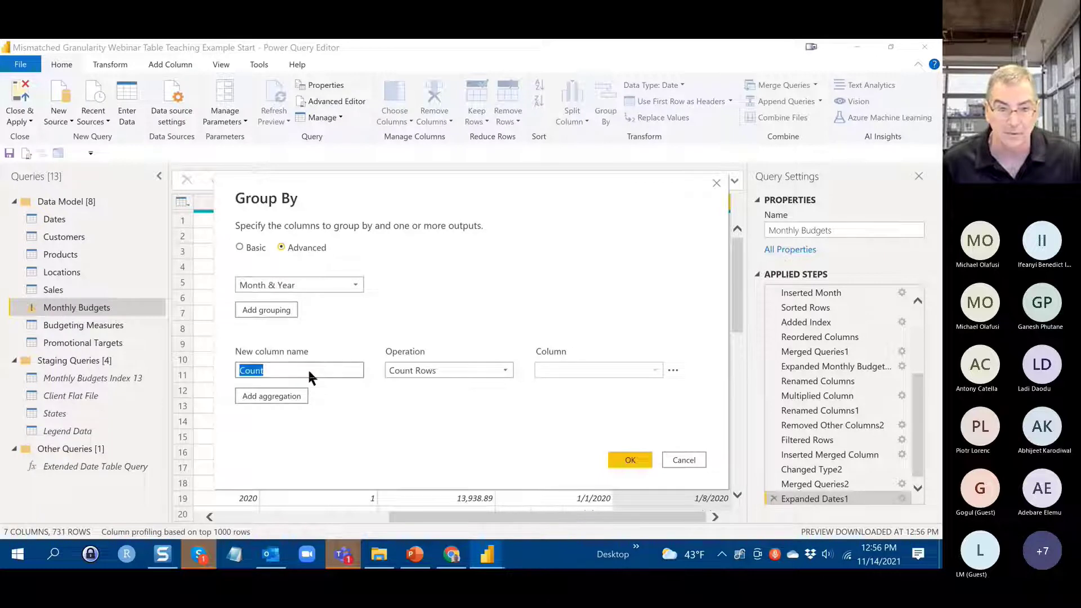
type("A")
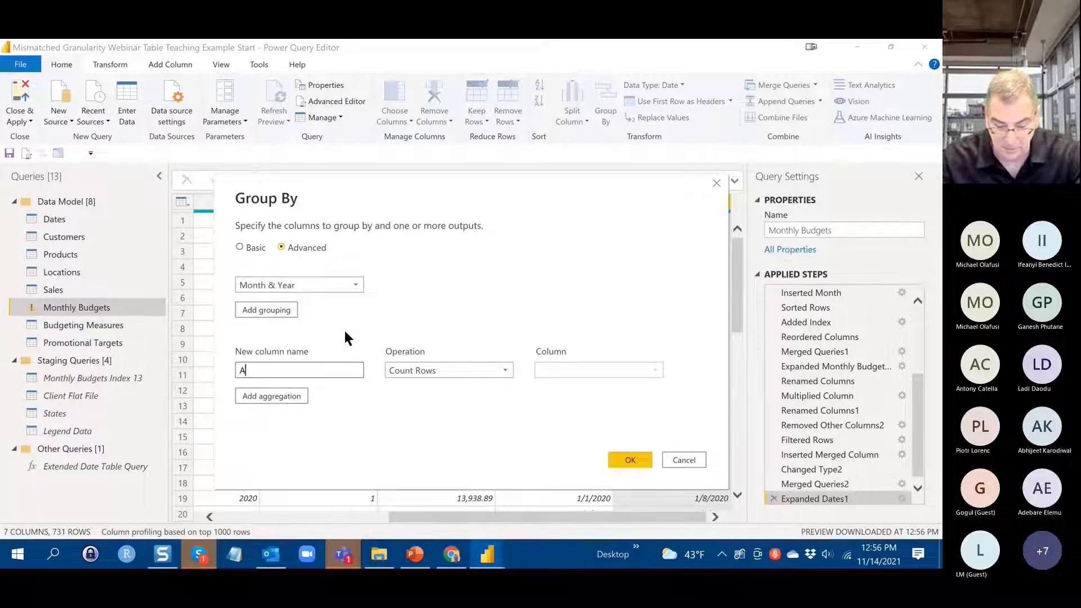
type("ll Dda")
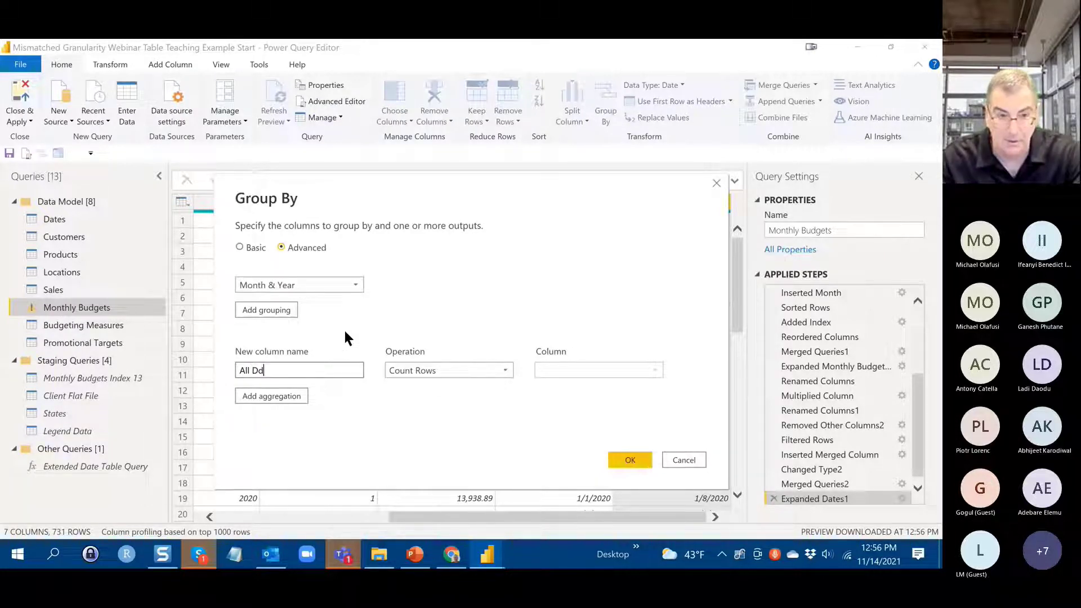
key("BackSpace")
key("BackSpace")
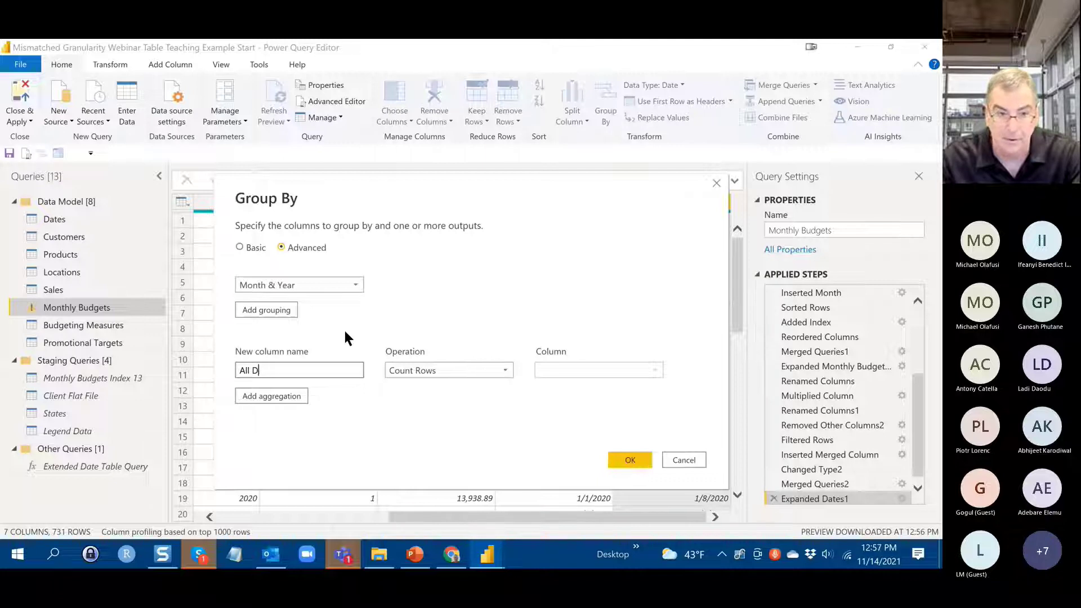
type("ata")
key("Tab")
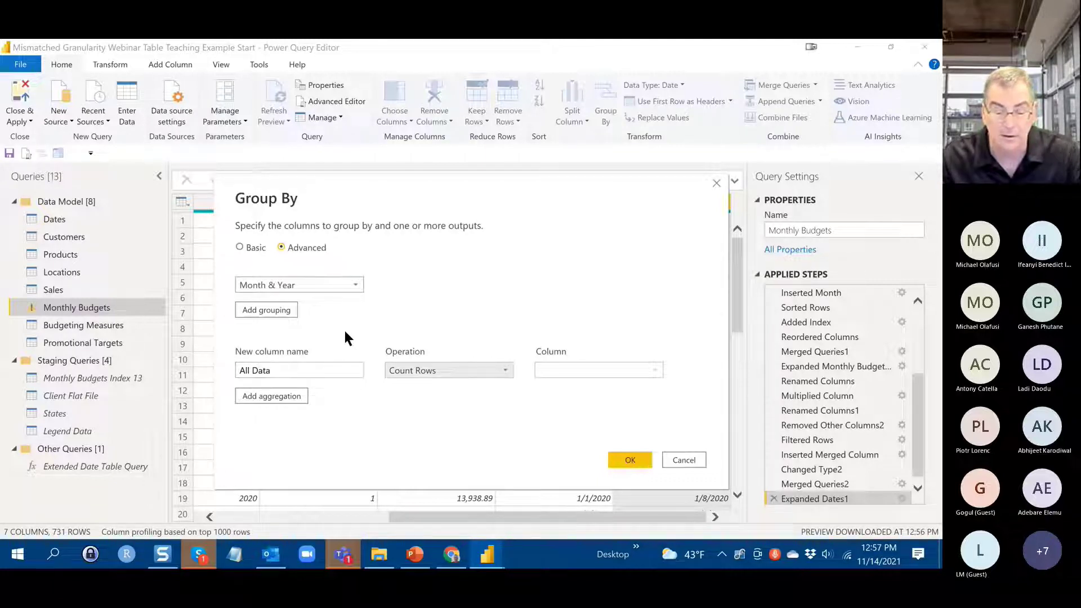
left_click(504, 367)
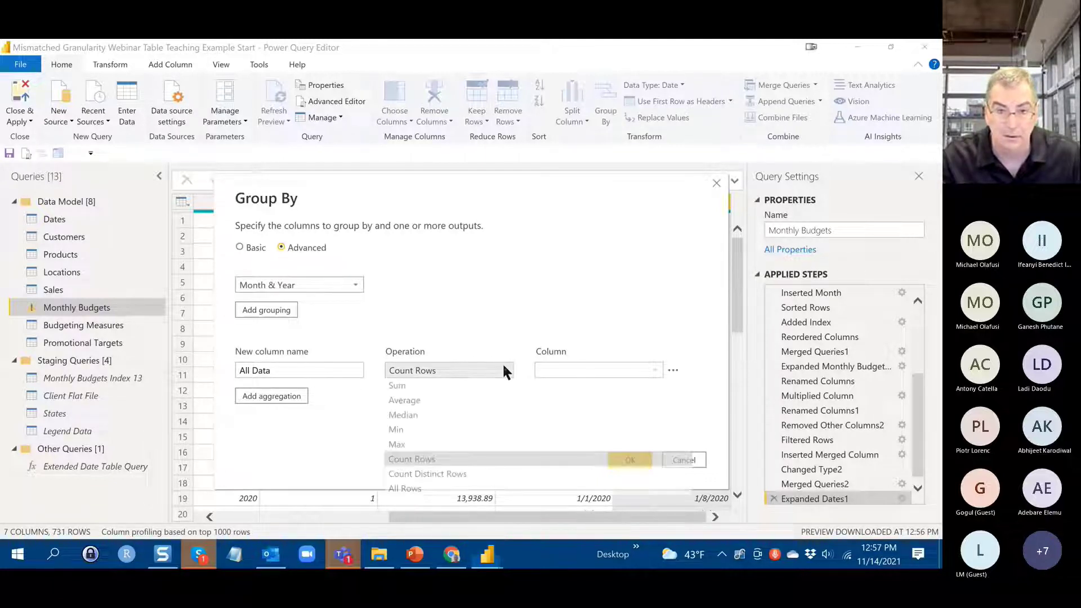
left_click(449, 488)
- Add a second aggregation named Day in Month using Count Rows and apply the Month & Year grouping
left_click(278, 394)
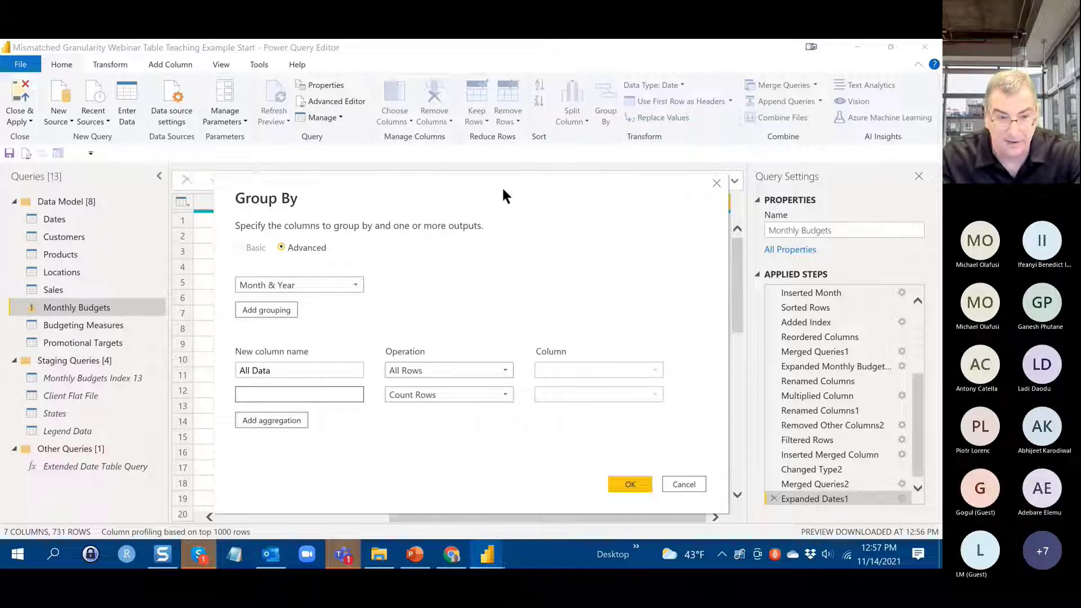
type("Da")
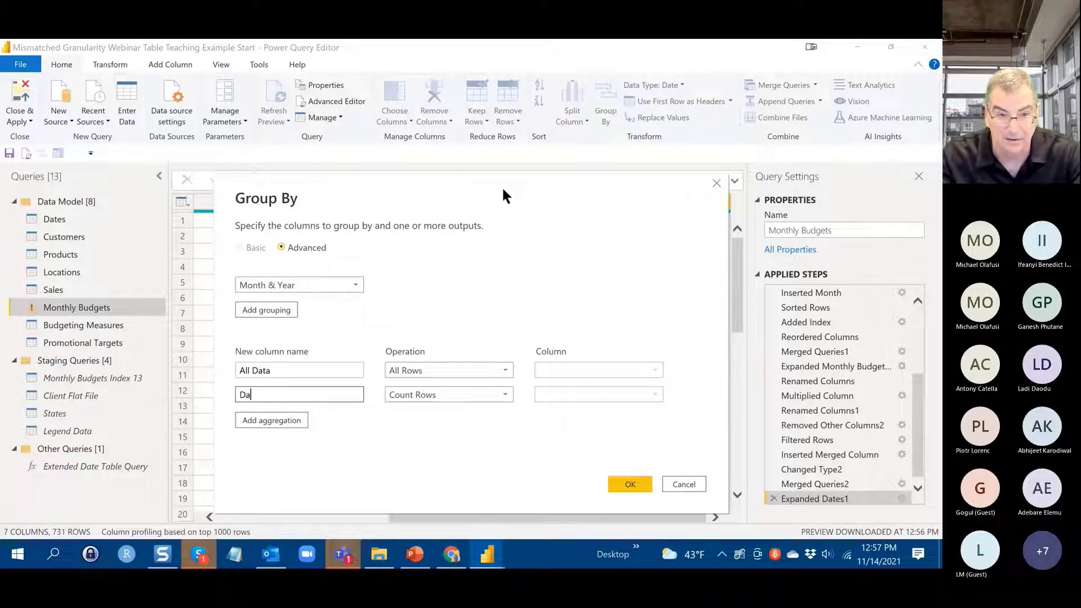
type("y i")
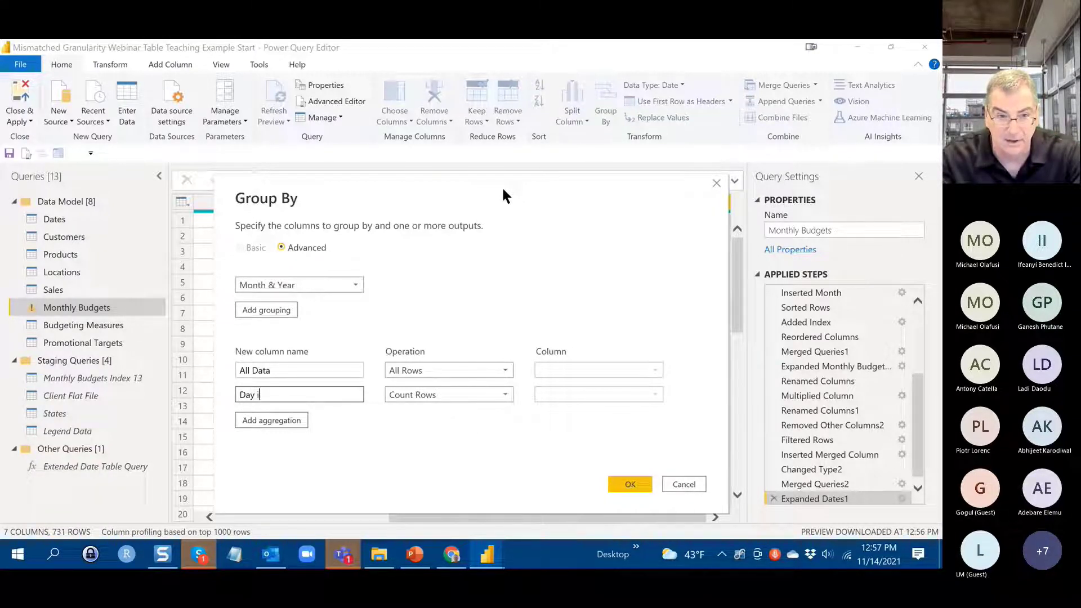
type("n")
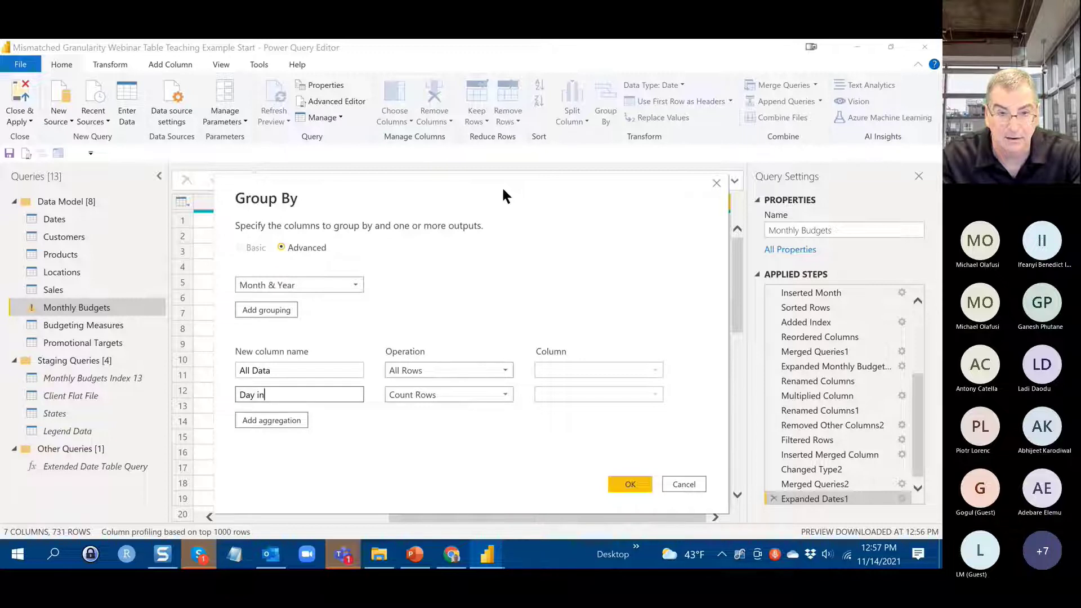
type(" M")
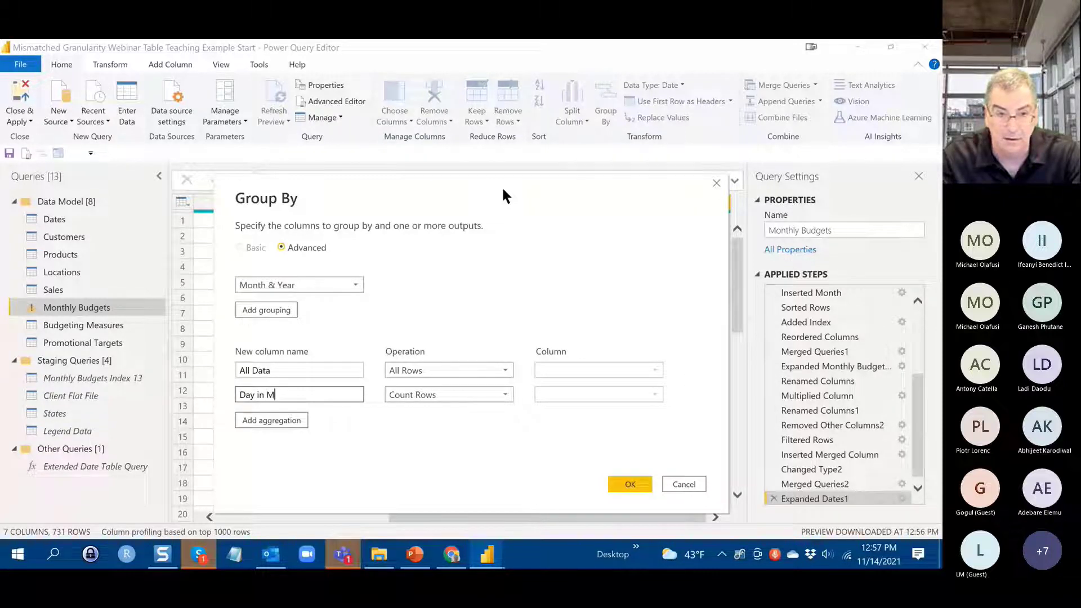
type("onth")
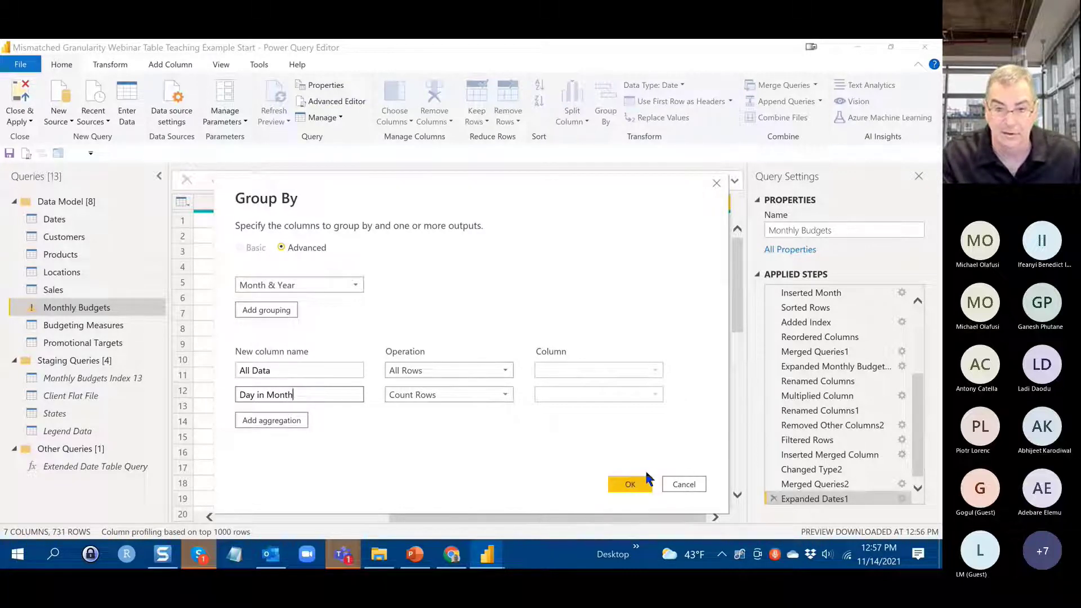
left_click(630, 482)
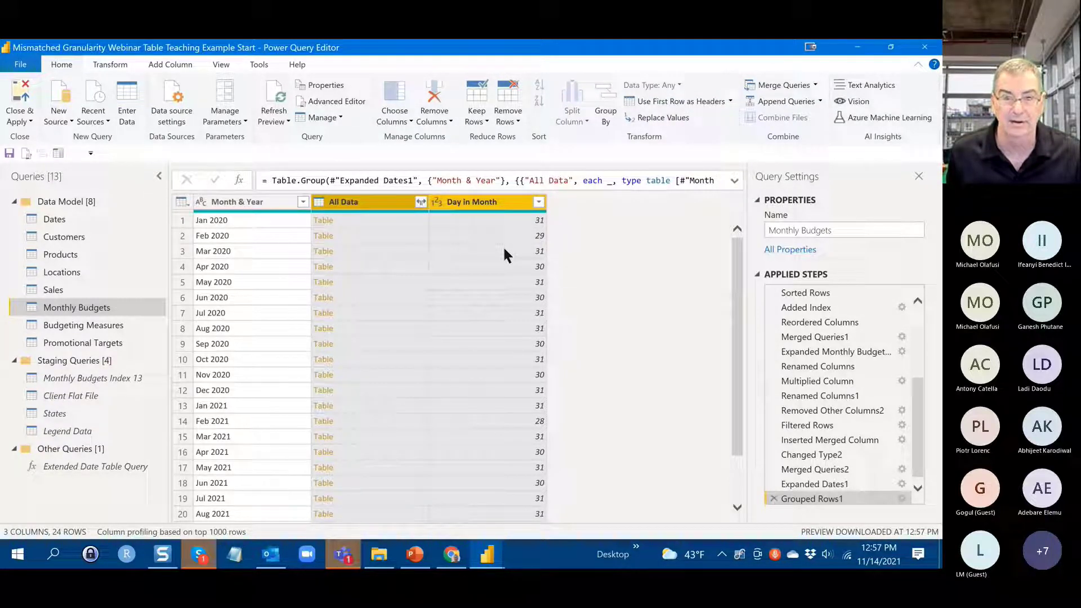
- Expand the All Data column to every nested column except Month & Year, without the original column name as prefix
left_click(421, 202)
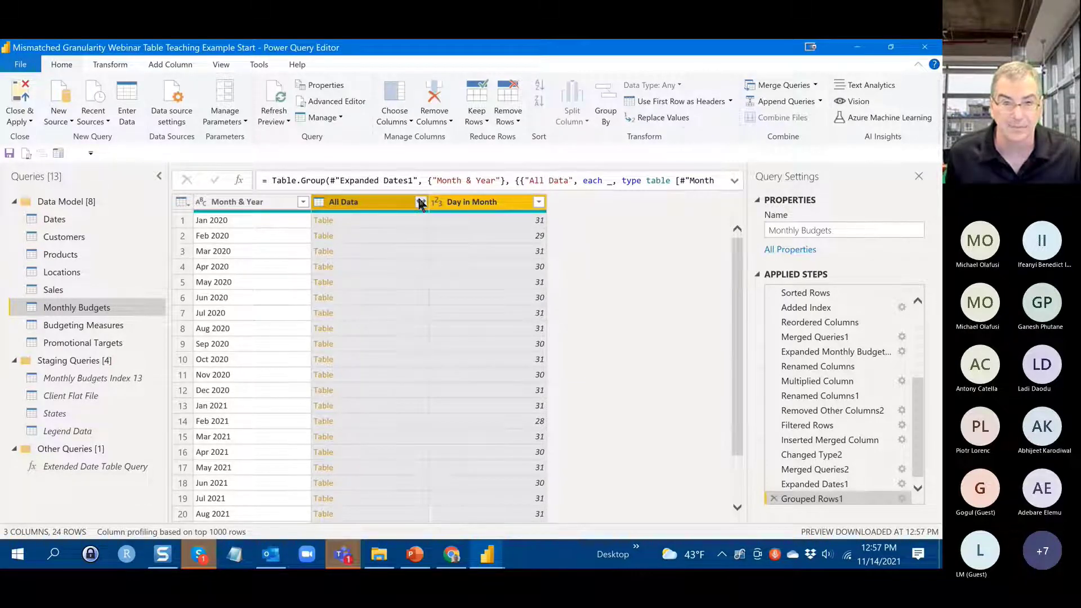
left_click(242, 285)
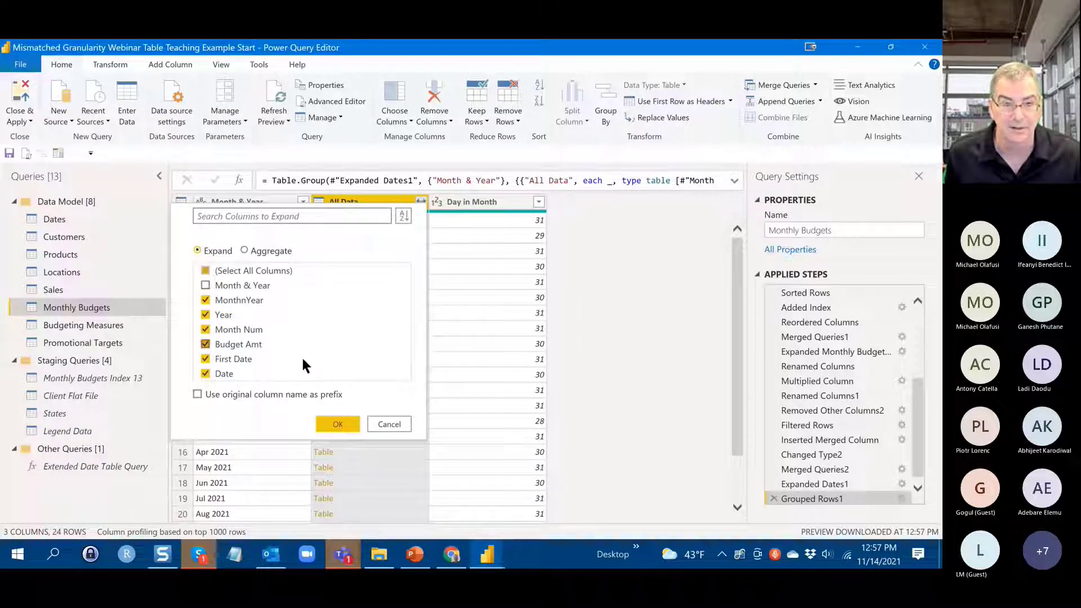
left_click(338, 425)
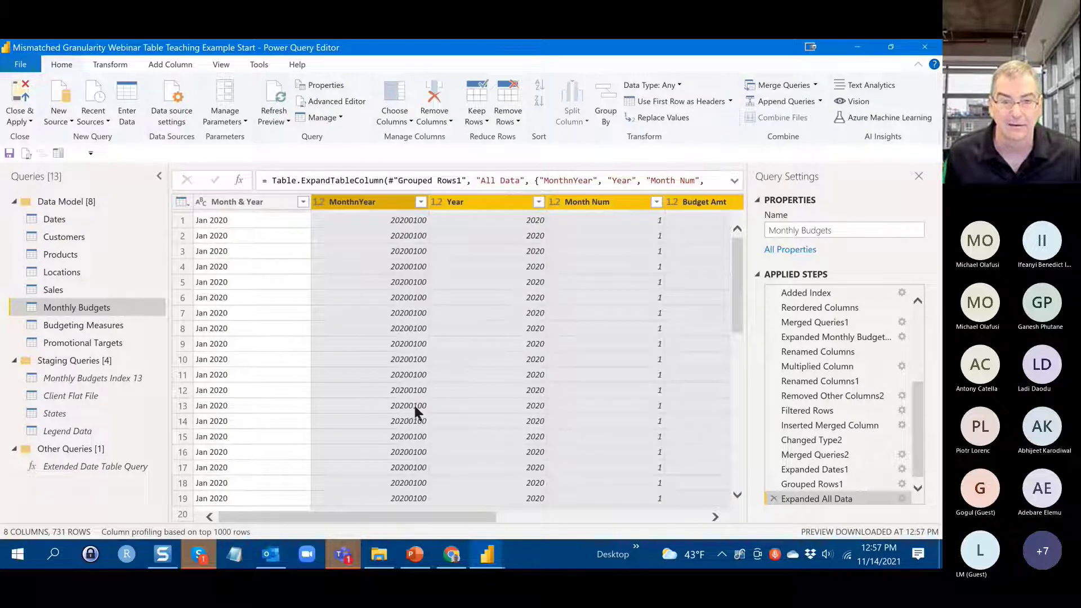
- Start a new custom column in the expanded Monthly Budgets query and begin editing its name
left_click_drag(386, 519, 660, 476)
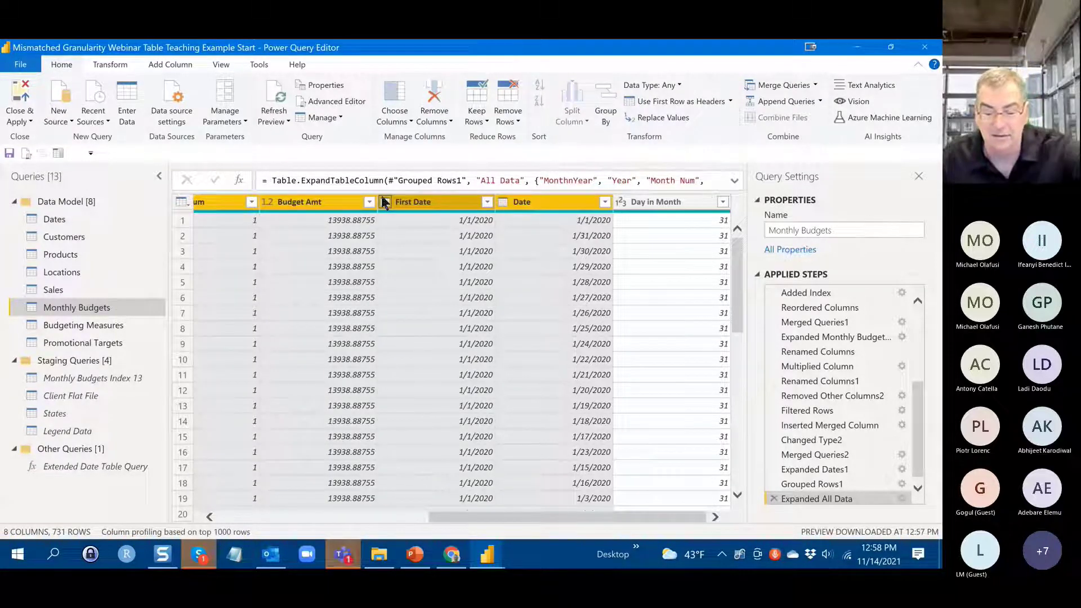
left_click(158, 65)
left_click(71, 77)
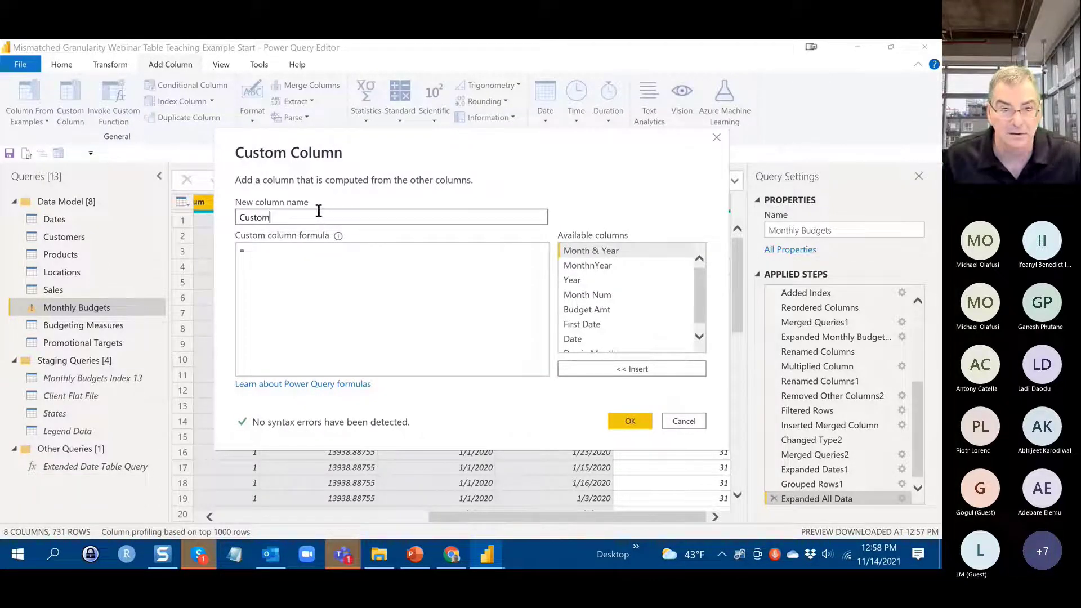
double_click(318, 212)
left_click(417, 40)
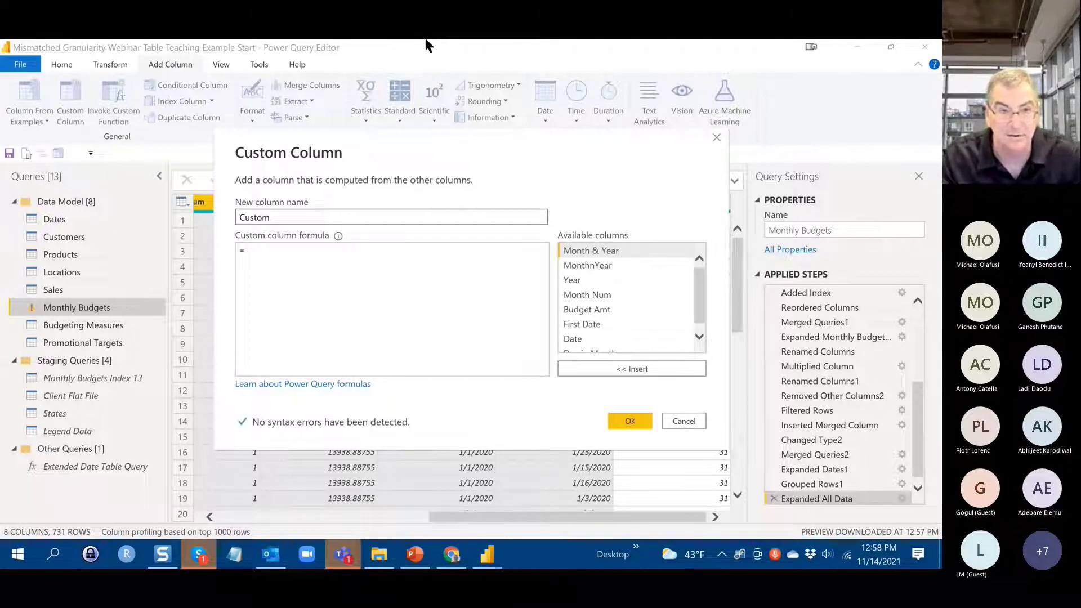
left_click(281, 217)
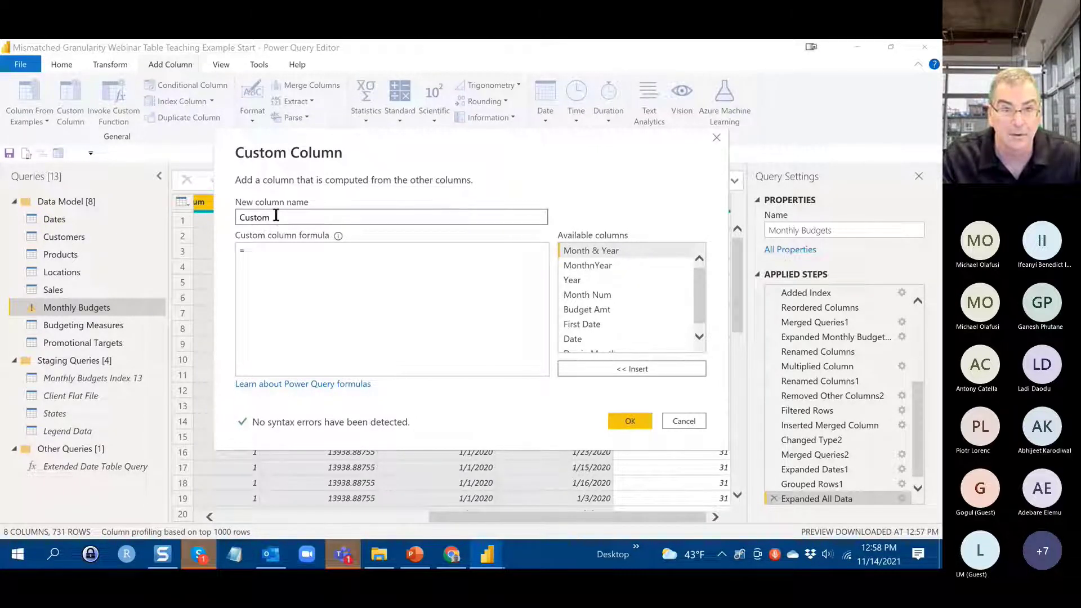
- Name the new custom column Daily Budget Alloc
double_click(276, 216)
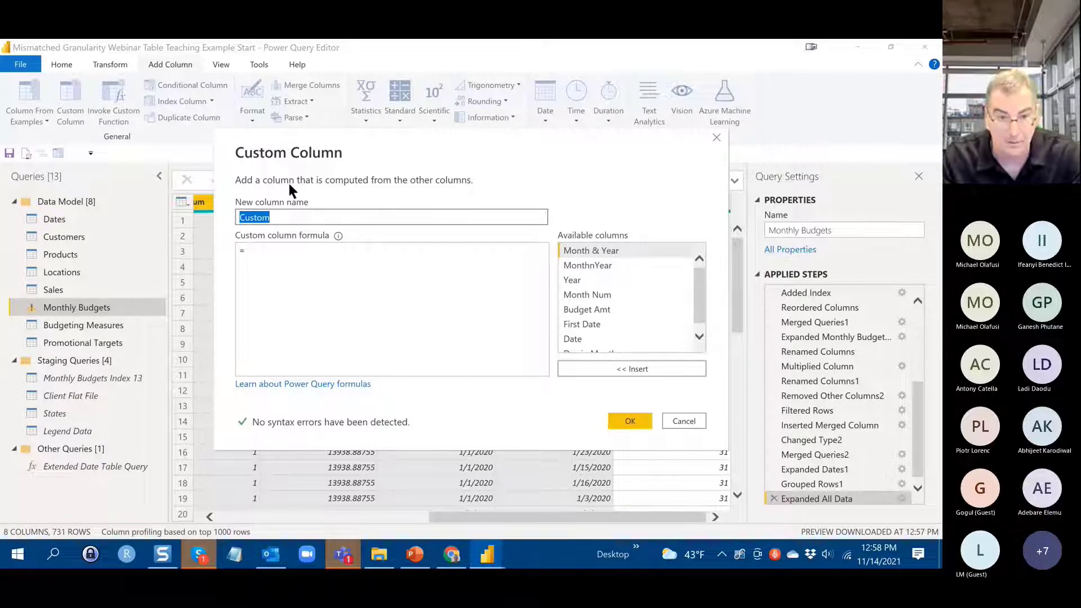
type("dA")
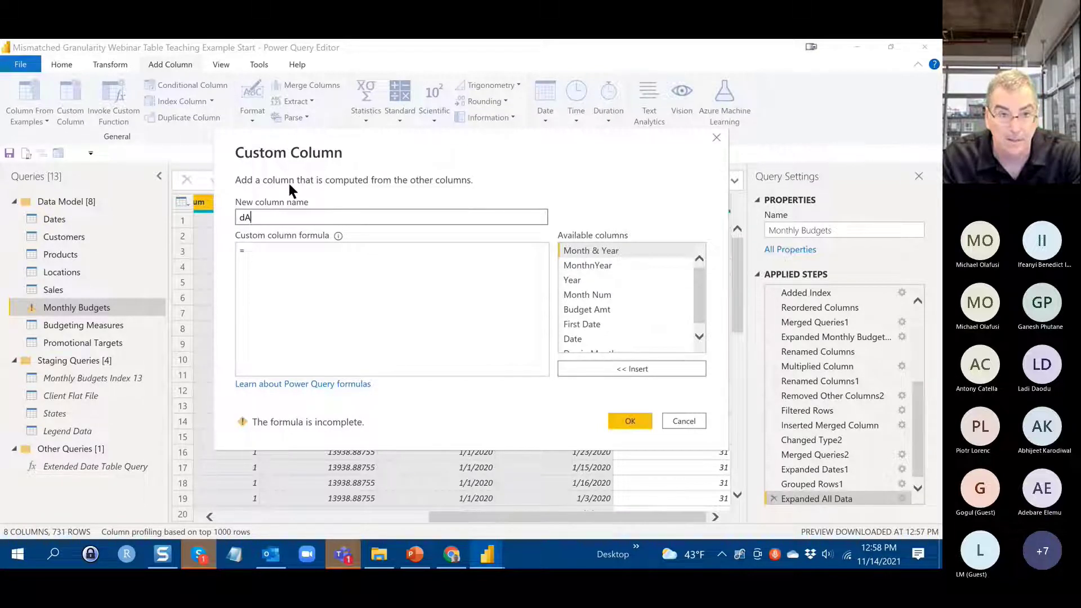
key("BackSpace")
key("BackSpace")
type("D")
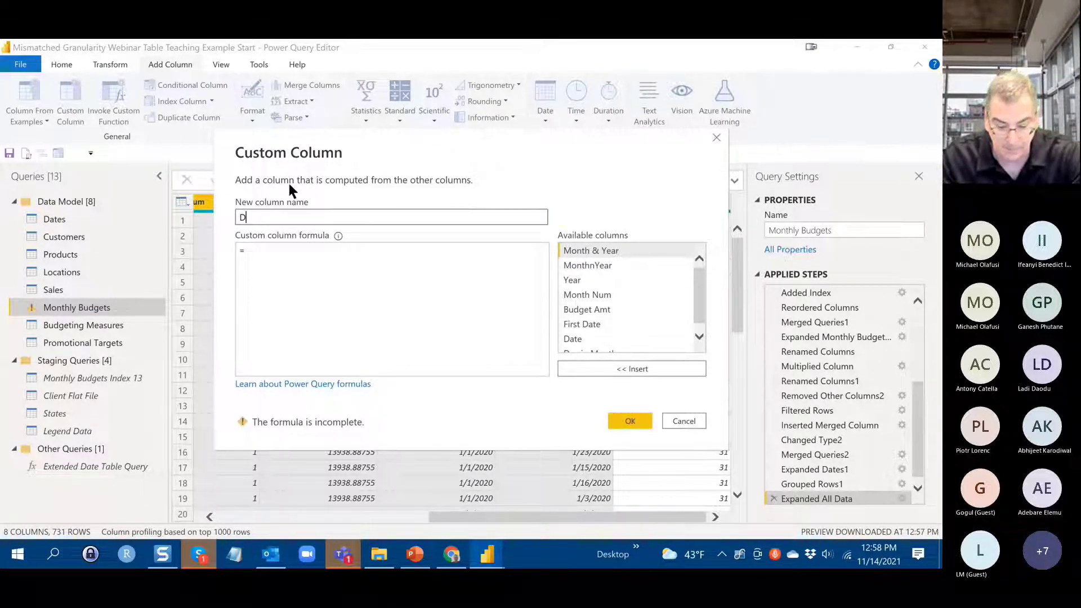
type("ail")
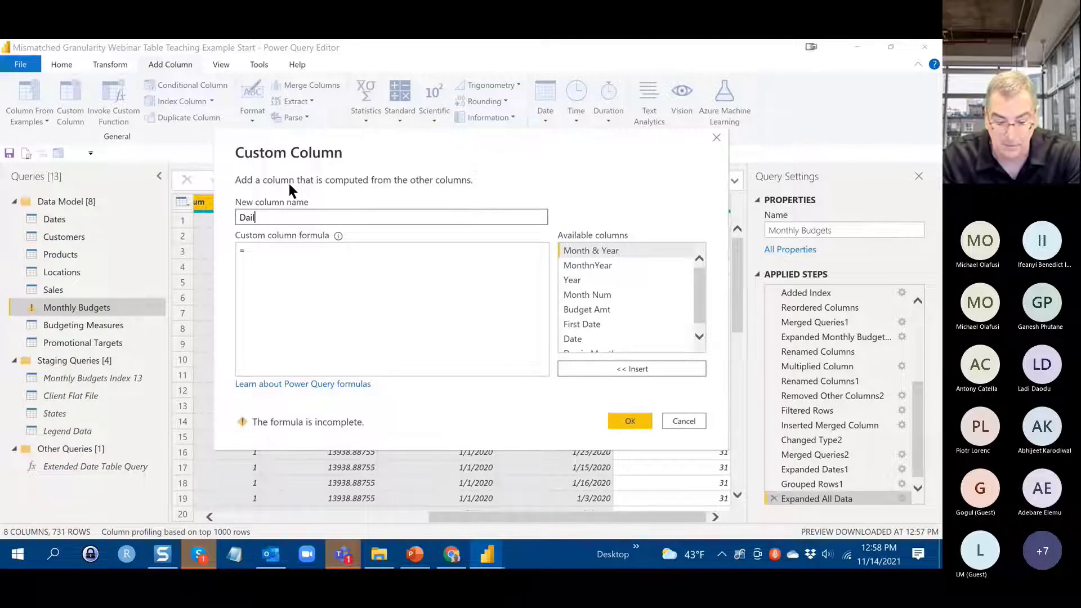
type("y B")
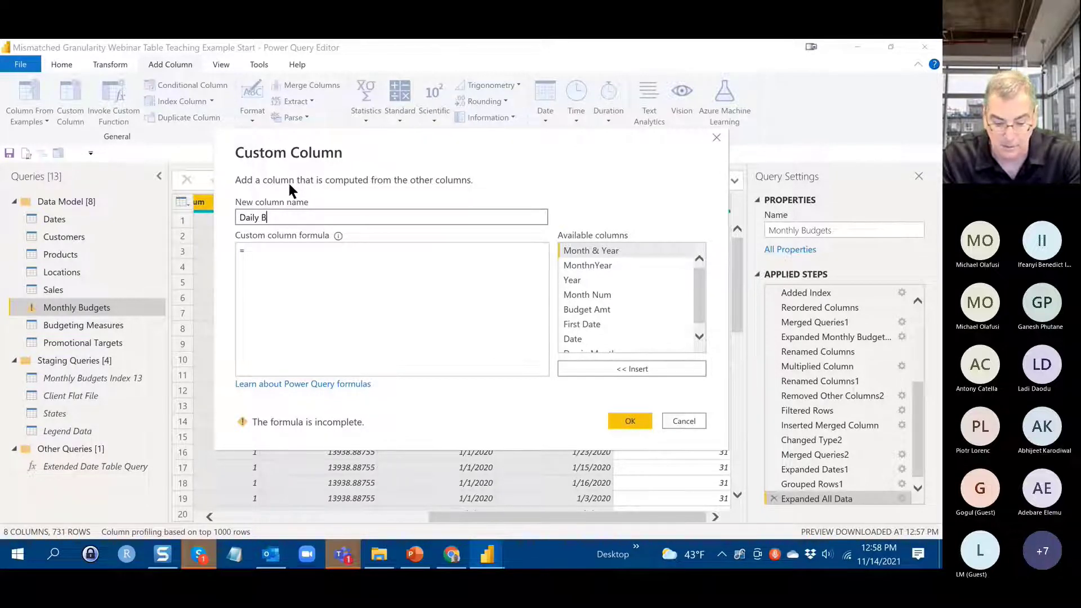
type("udget ")
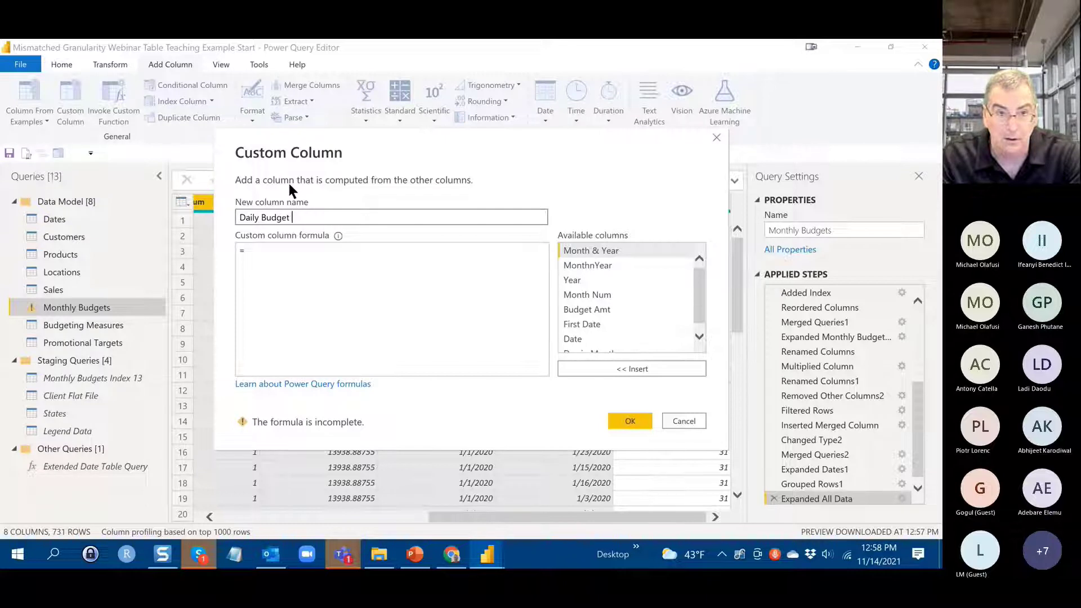
type("Al")
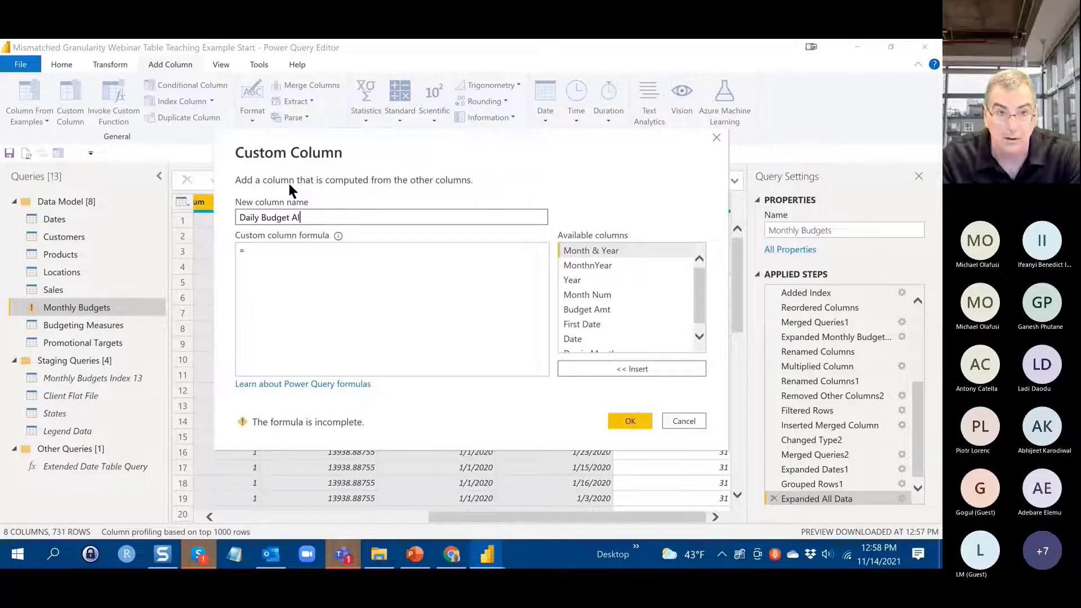
type("loc")
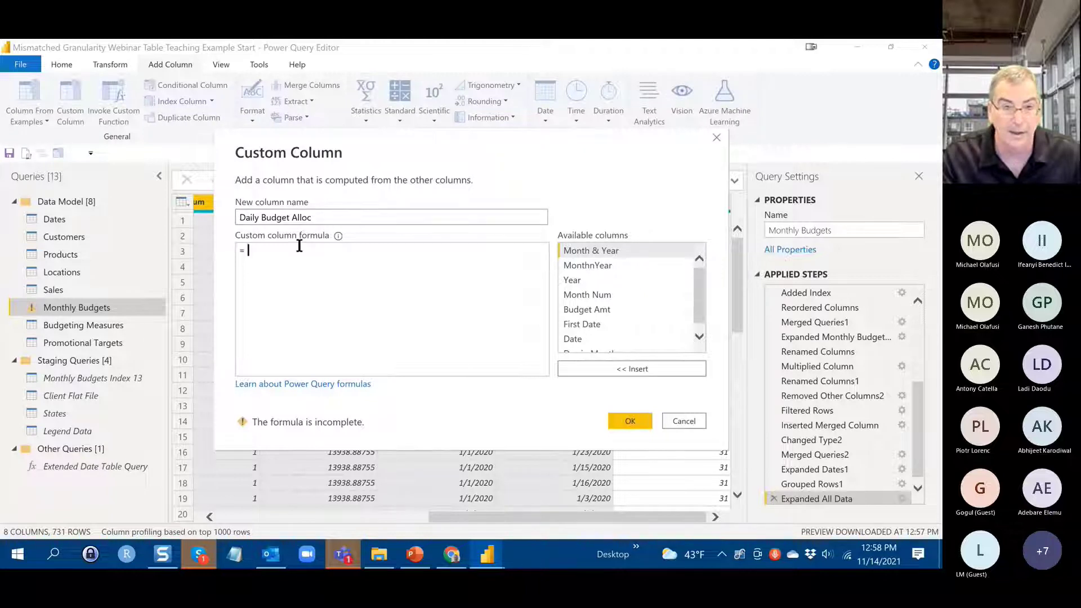
key("Tab")
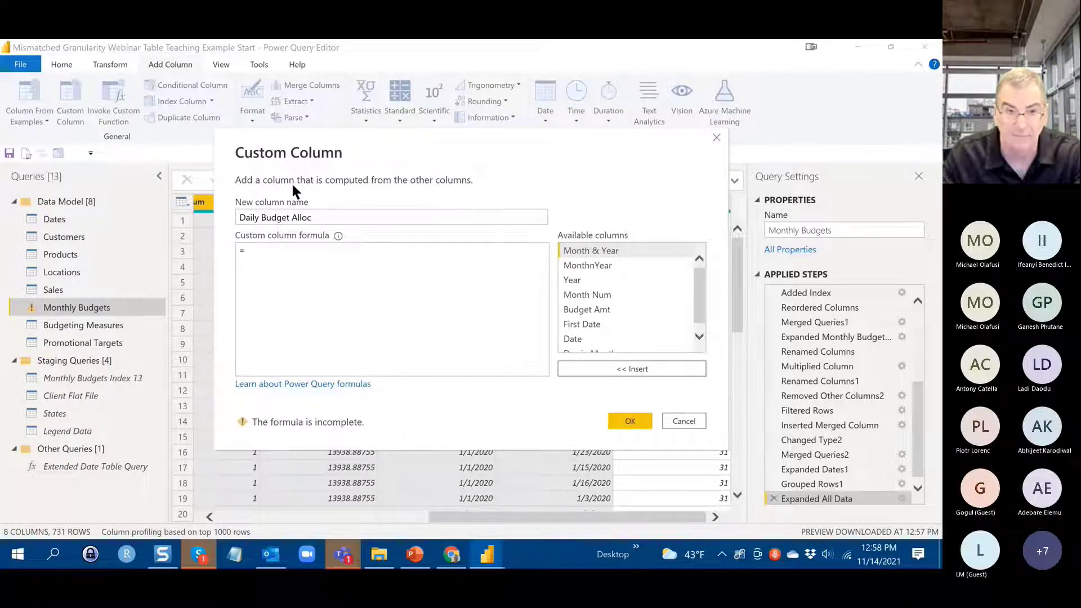
- Create the custom column with a formula dividing [Budget Amt] by [Day in Month]
type("[")
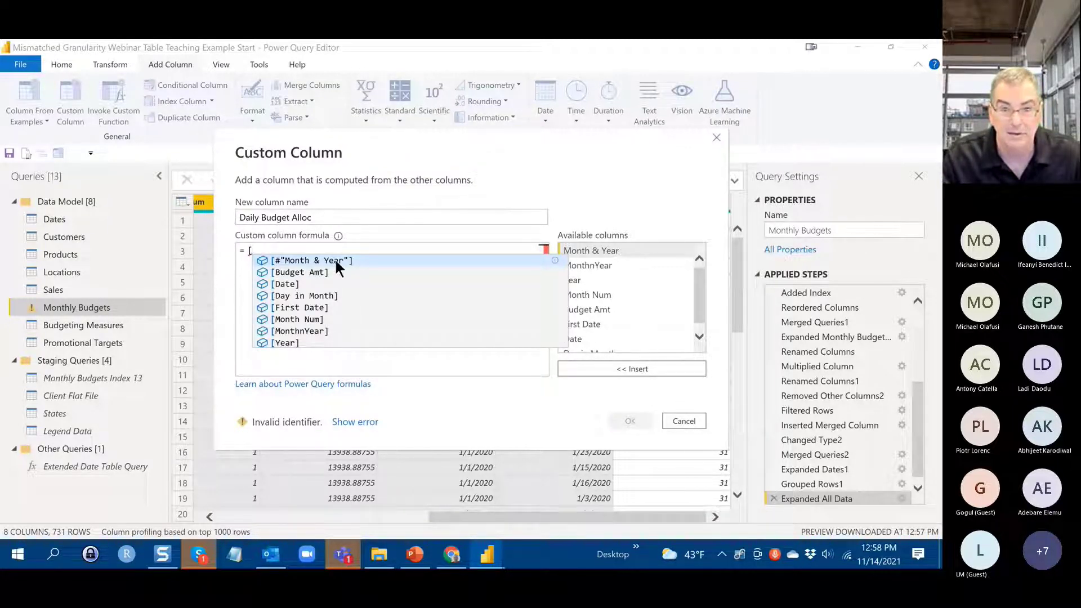
scroll(620, 262, "down", 1)
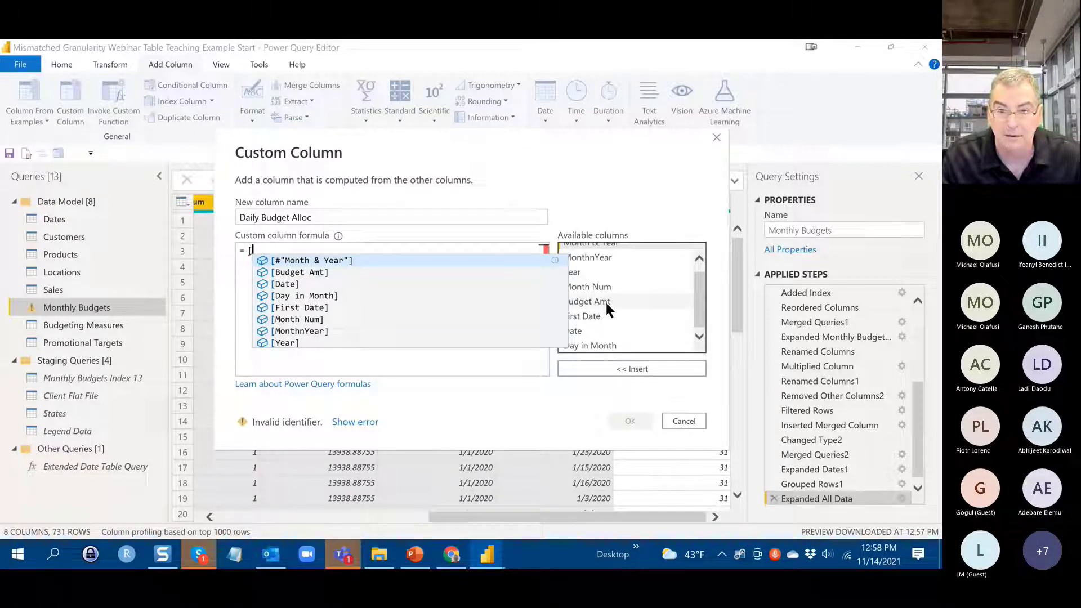
double_click(604, 300)
left_click(420, 253)
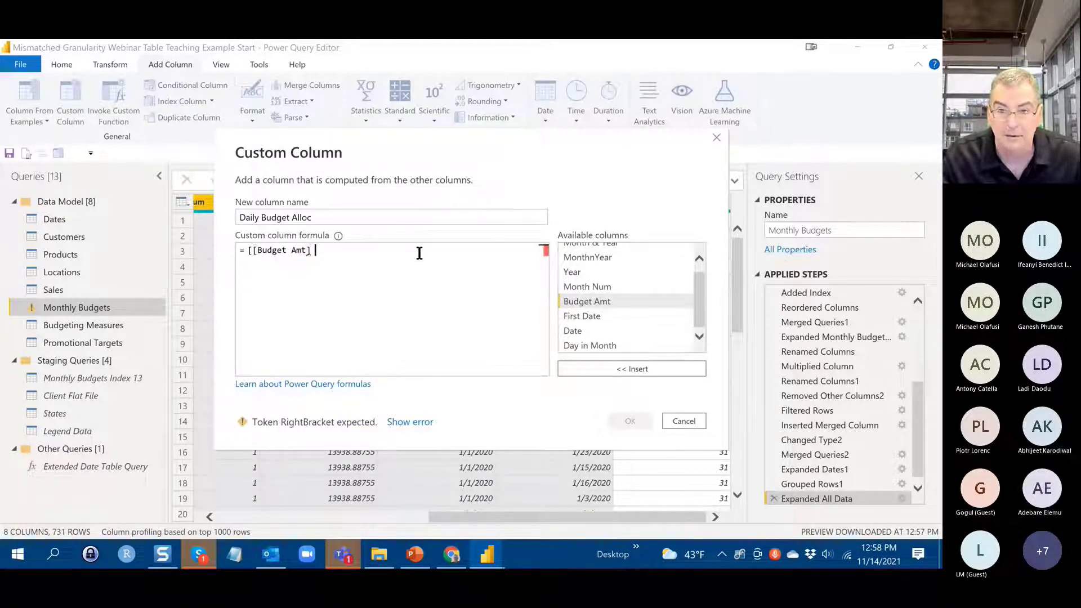
type("/")
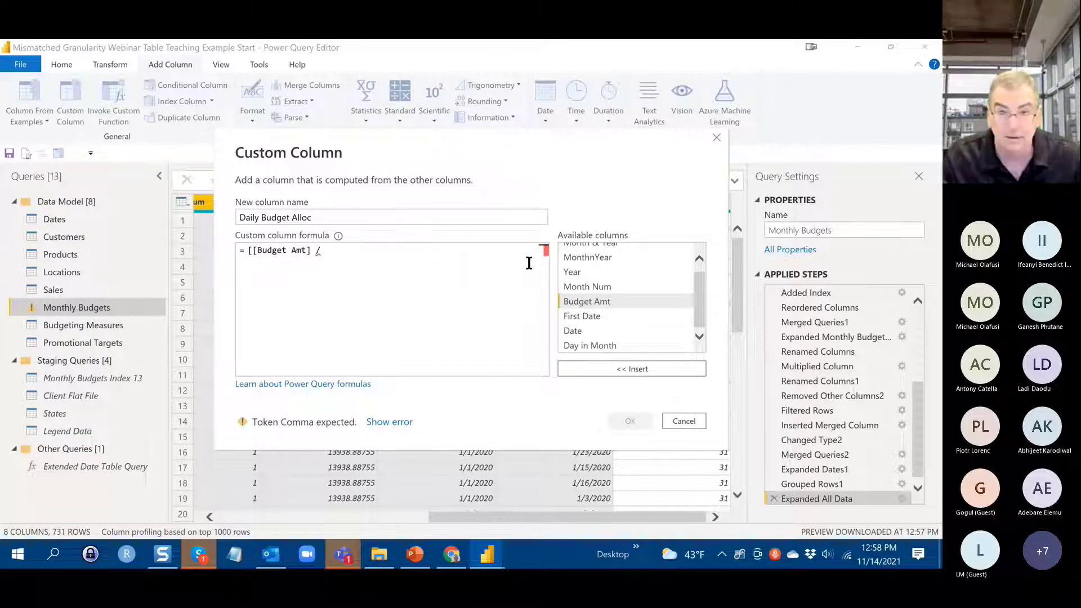
left_click(598, 345)
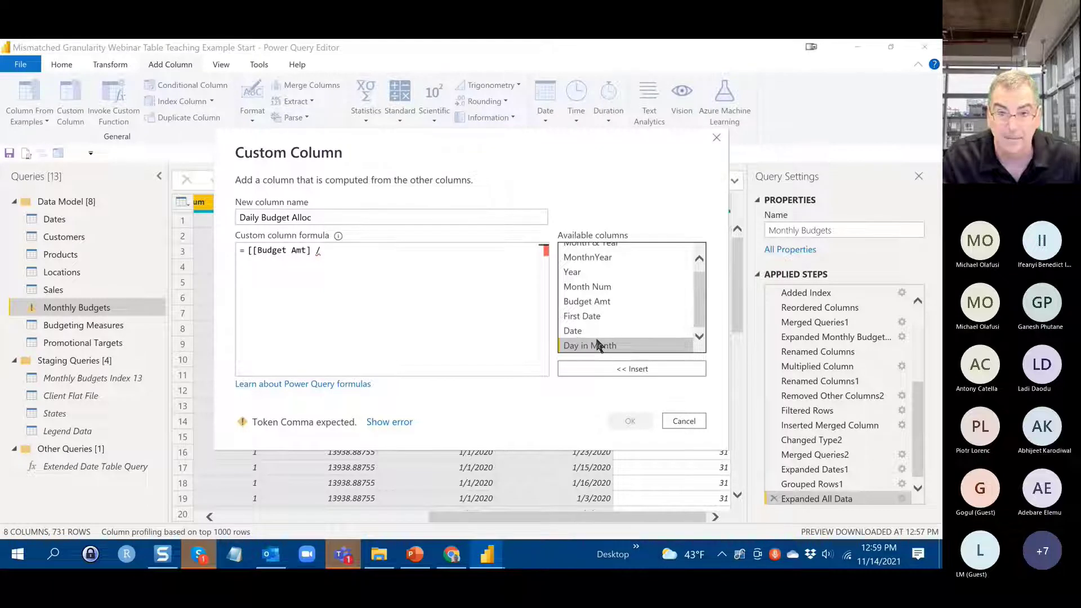
double_click(597, 344)
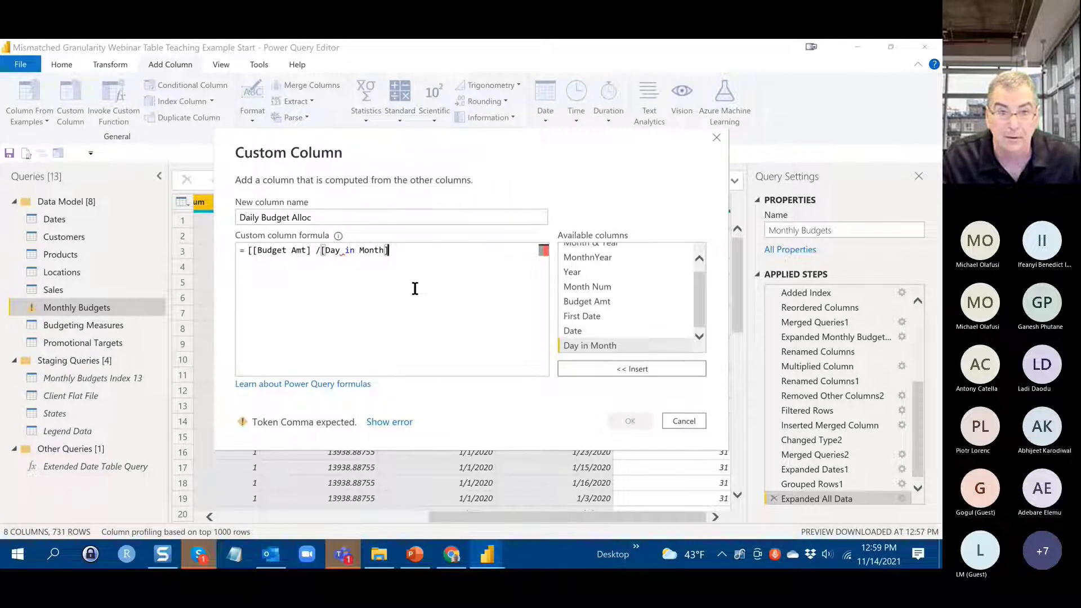
left_click(252, 250)
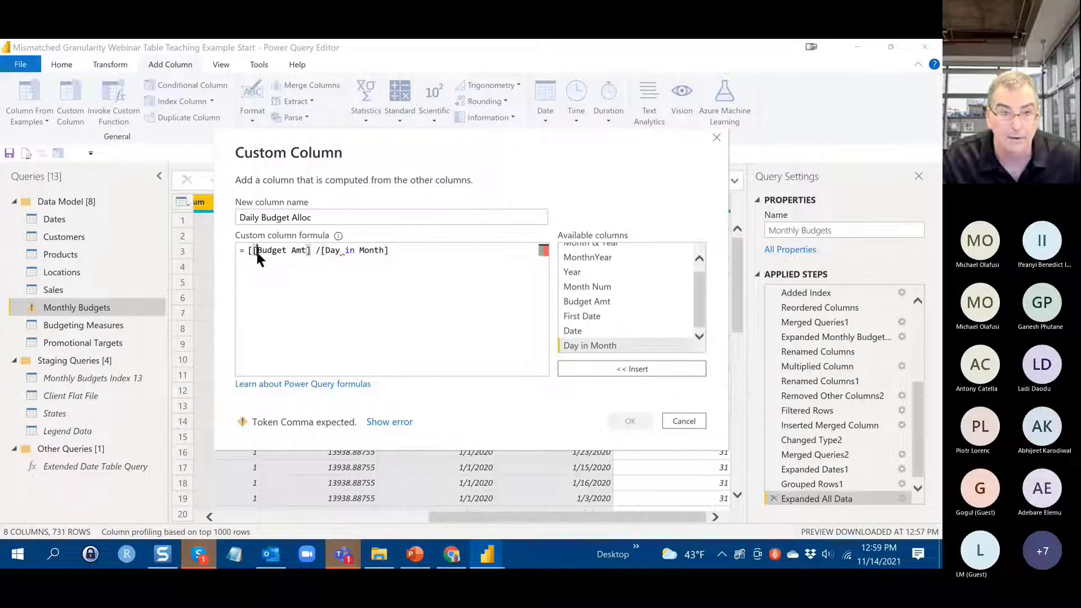
key("BackSpace")
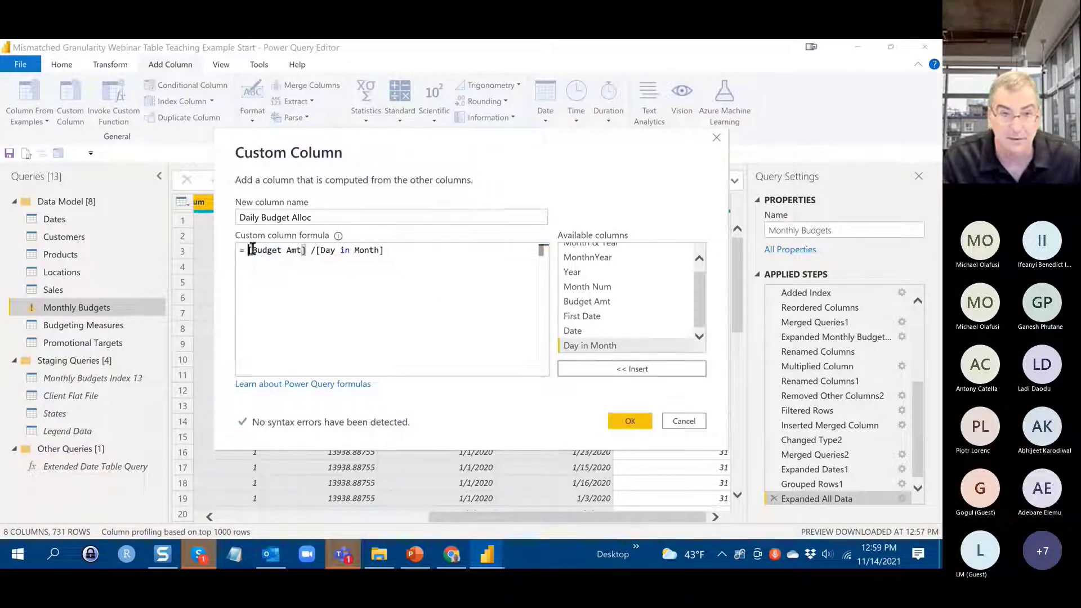
left_click(635, 421)
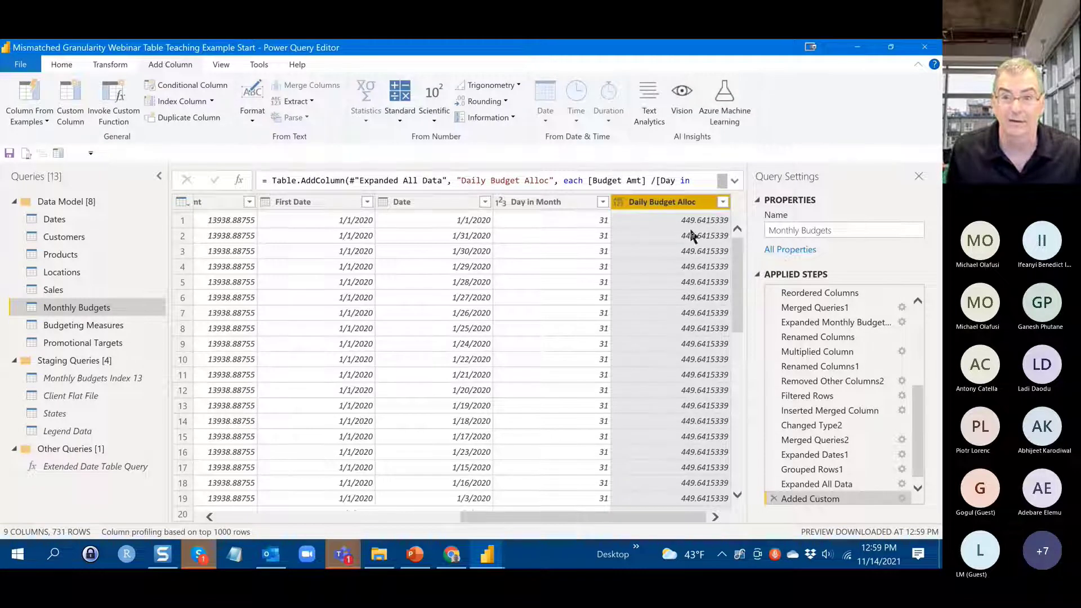
- Set the Daily Budget Alloc column's data type to Fixed decimal number and apply the query changes to the report
left_click(623, 201)
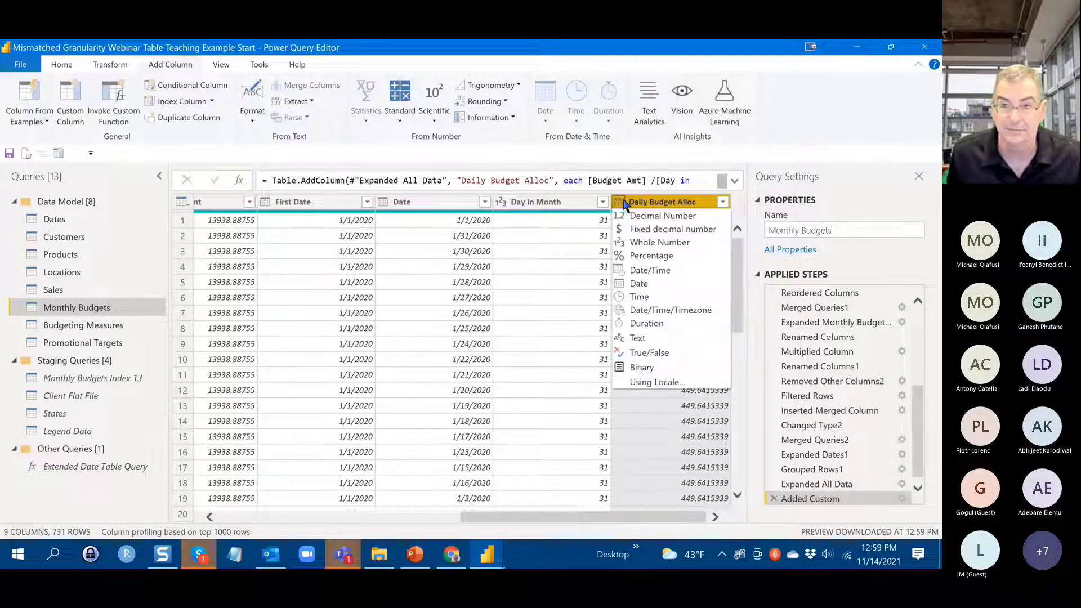
left_click(631, 229)
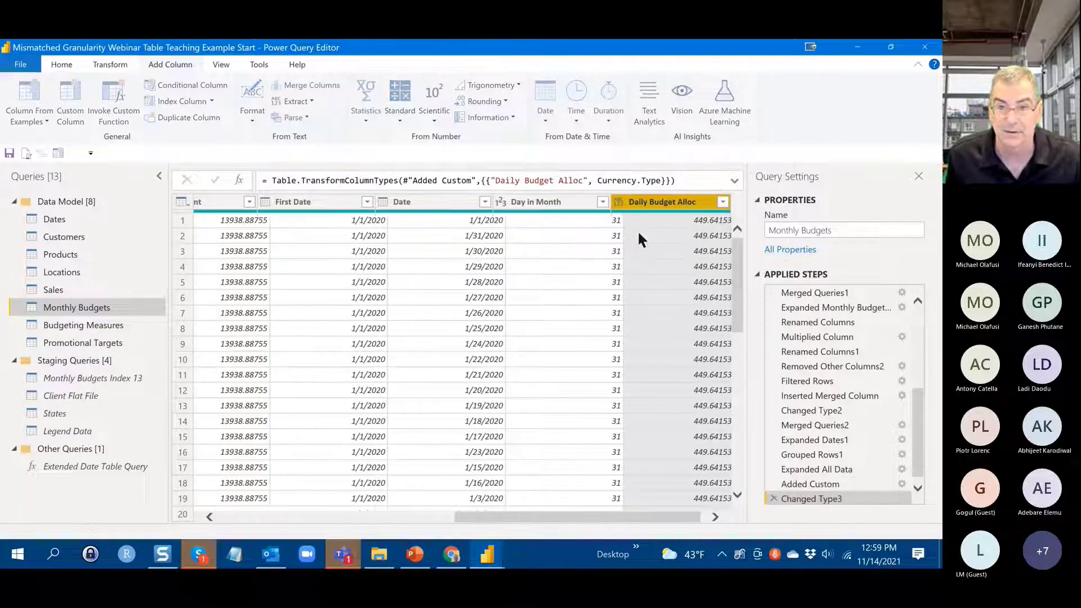
left_click(56, 66)
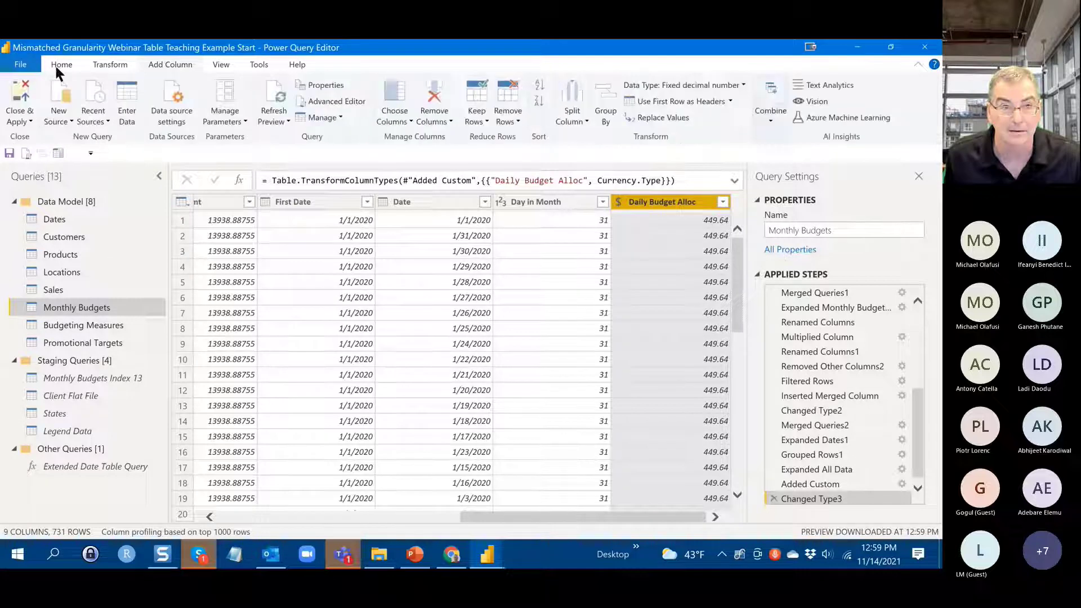
left_click(25, 98)
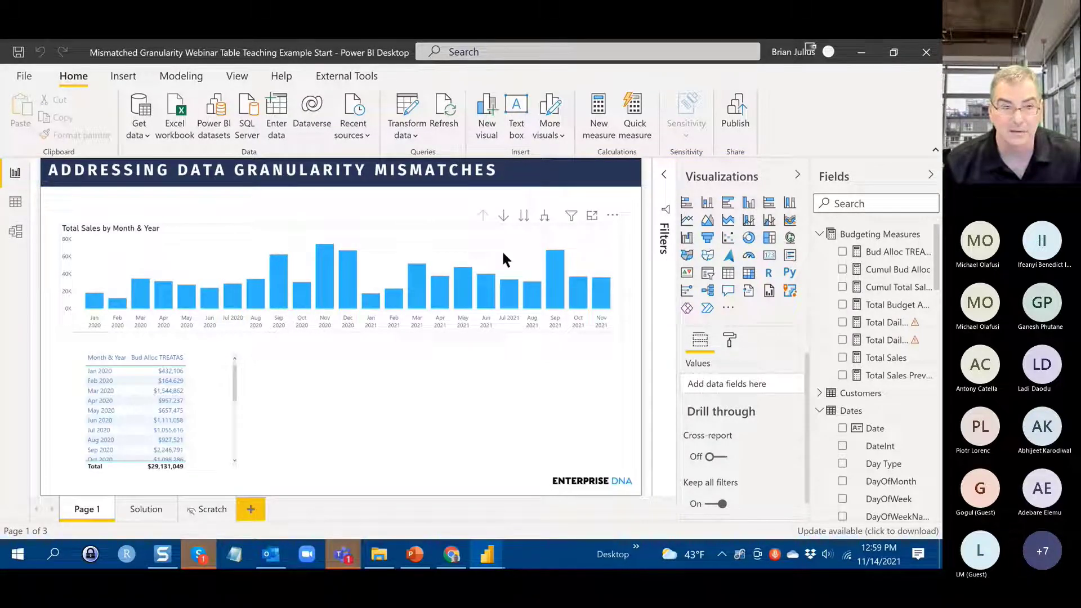
- Check the daily rows and allocated amounts in the loaded Monthly Budgets table
left_click(25, 201)
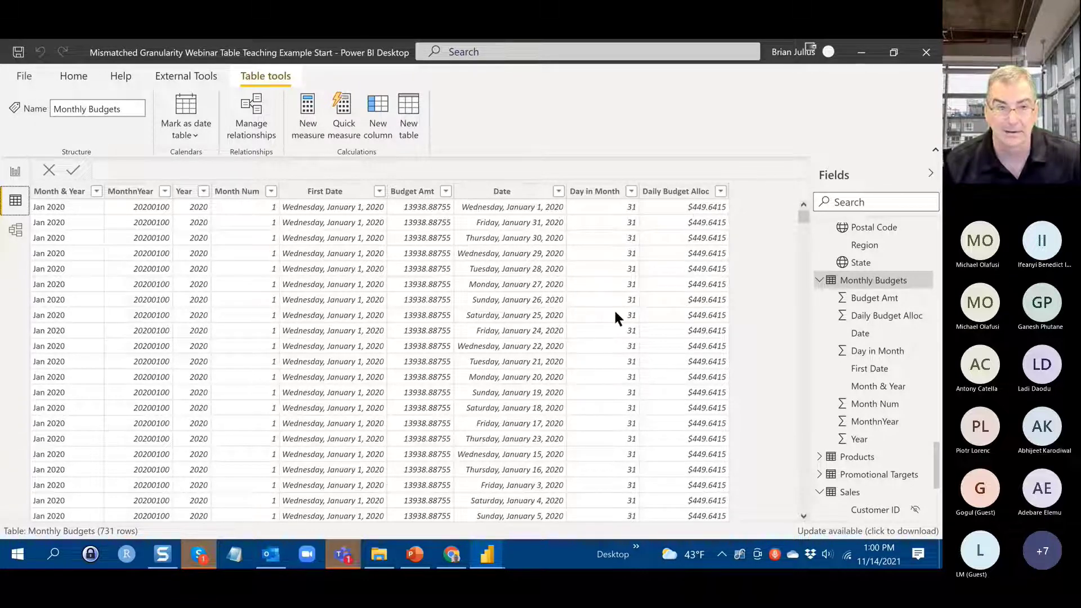
left_click(15, 171)
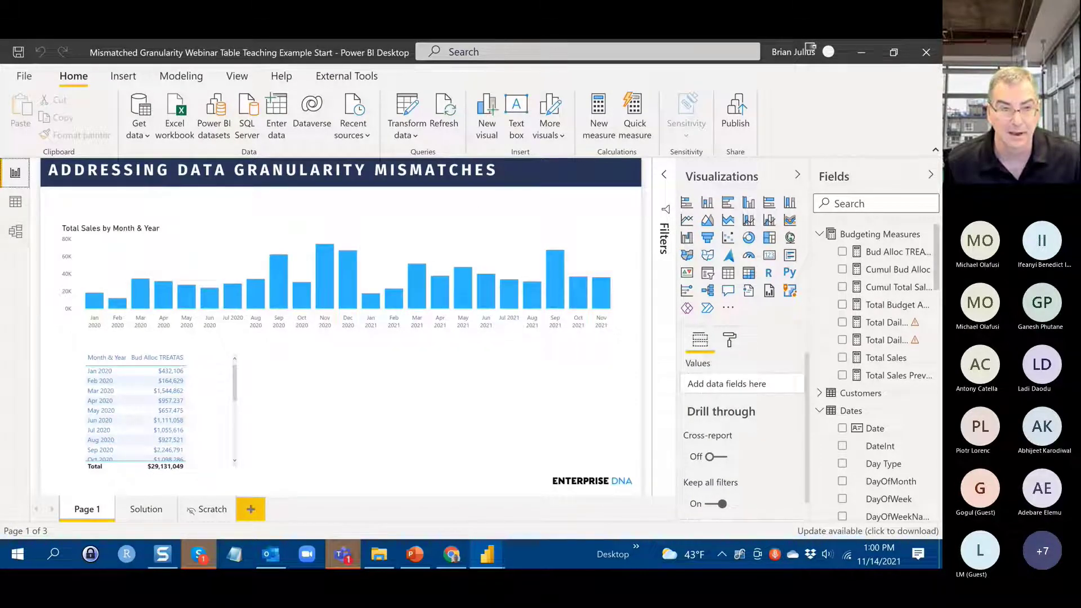
- Create a relationship in the data model from Date in the Dates table to Date in the Monthly Budgets table
left_click(17, 231)
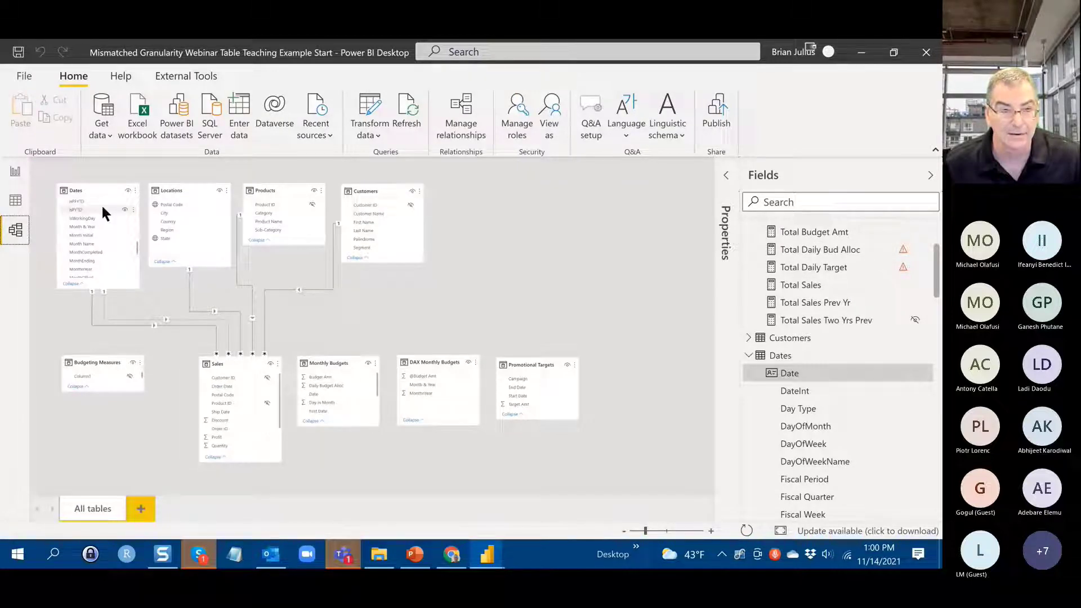
scroll(133, 213, "up", 3)
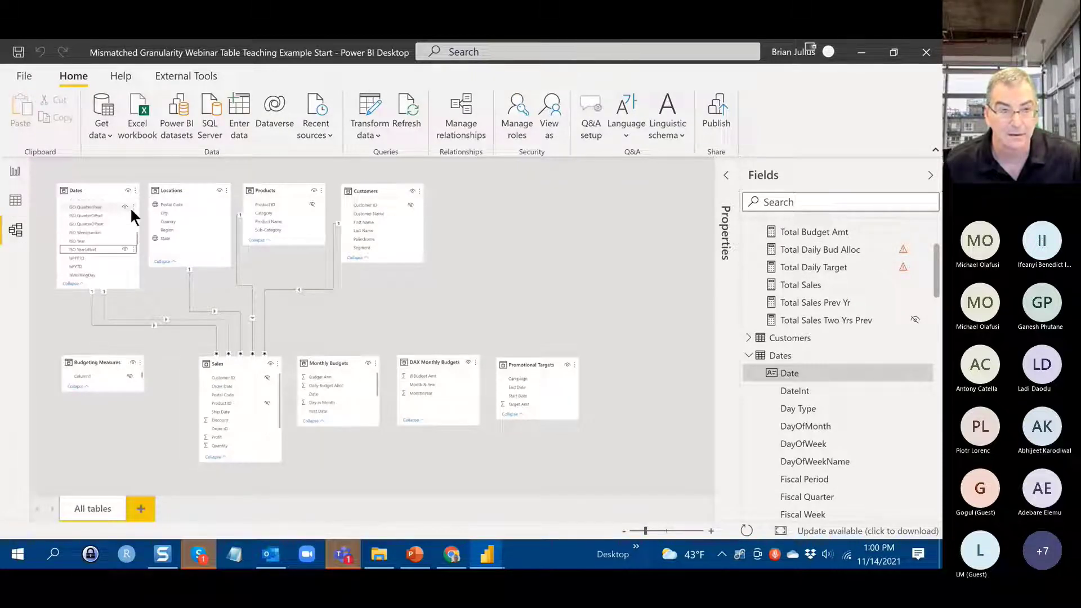
scroll(134, 206, "up", 1)
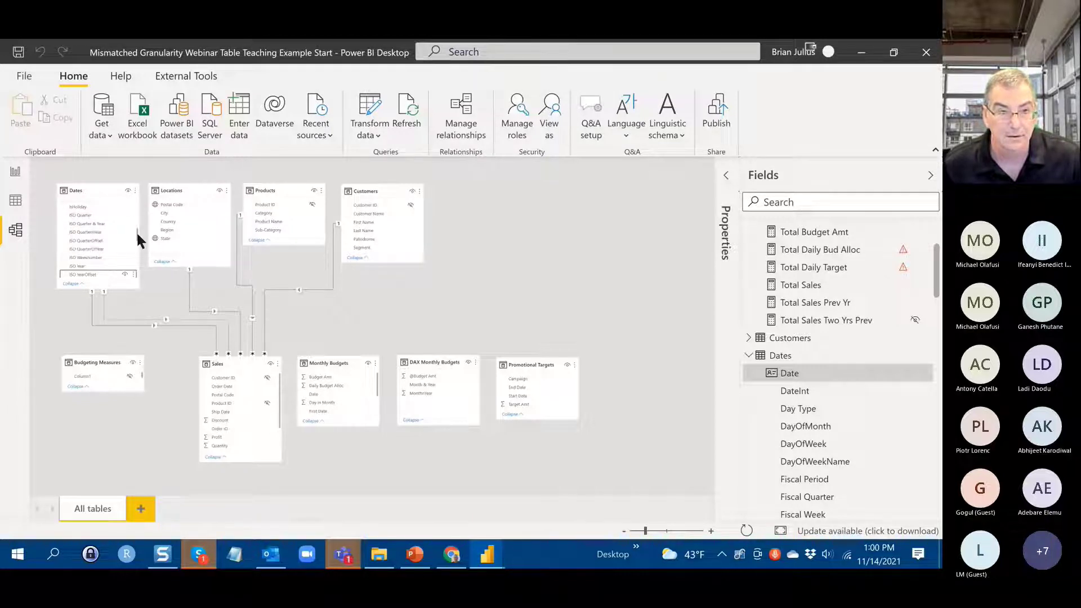
left_click_drag(136, 231, 137, 198)
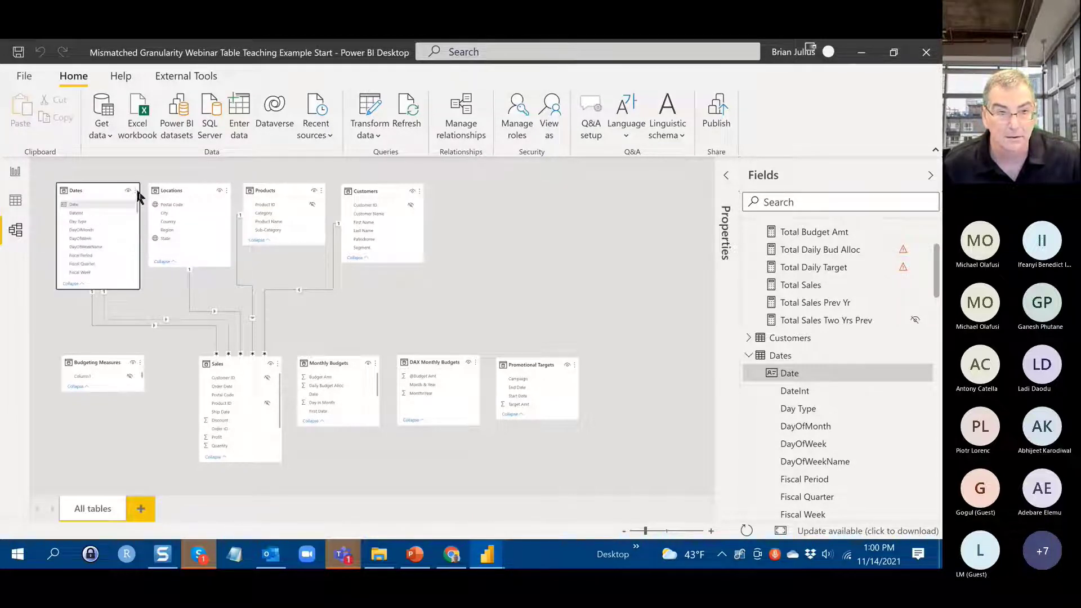
left_click(78, 205)
left_click_drag(79, 203, 322, 395)
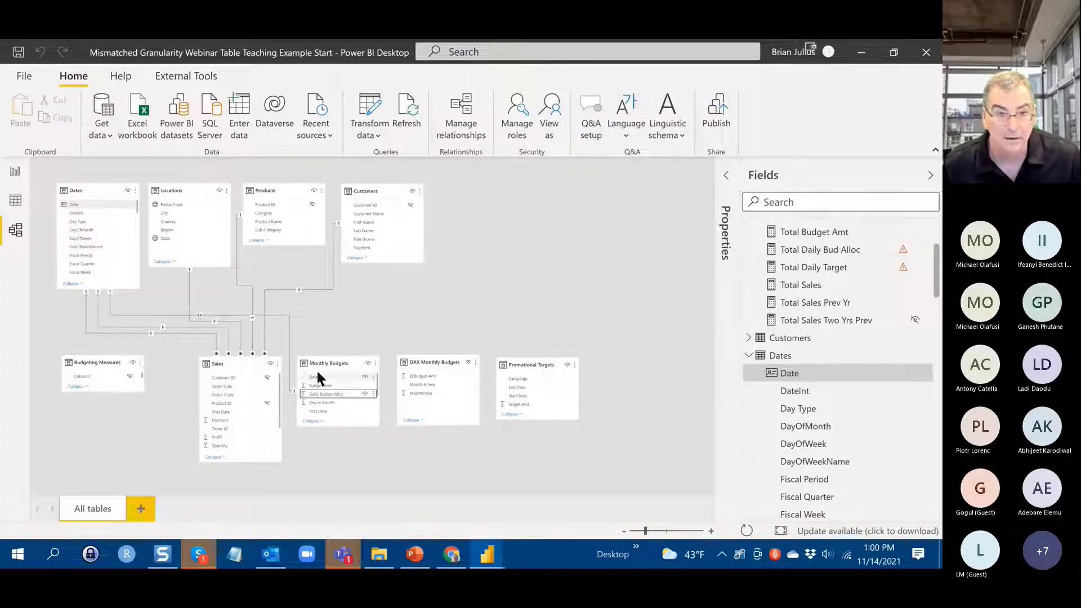
- Edit the Dates–Monthly Budgets relationship to use One to many (1:*) cardinality and Single cross filter direction
left_click(281, 332)
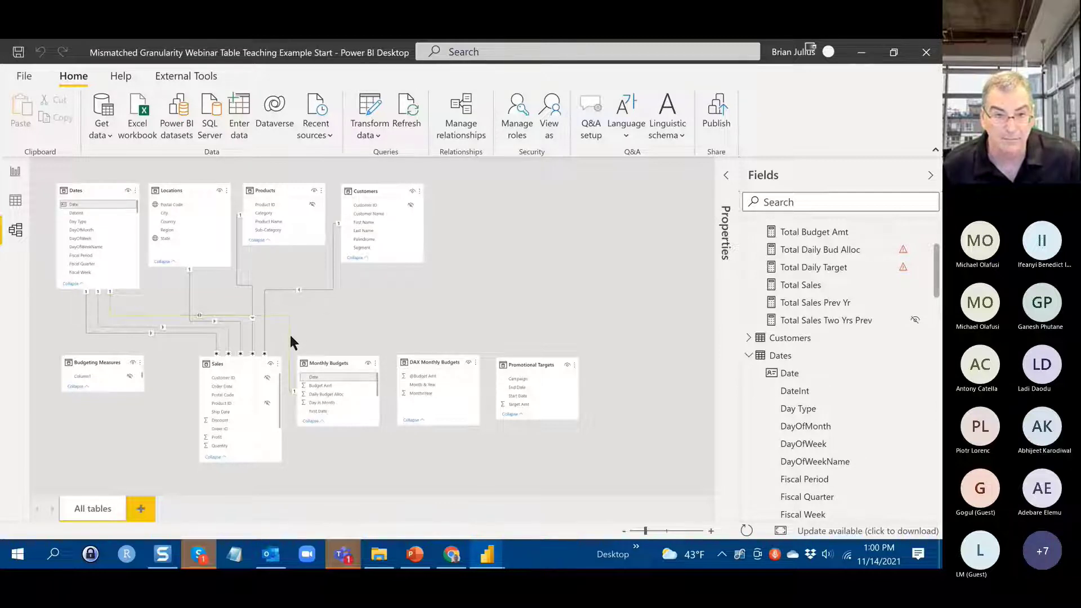
double_click(290, 332)
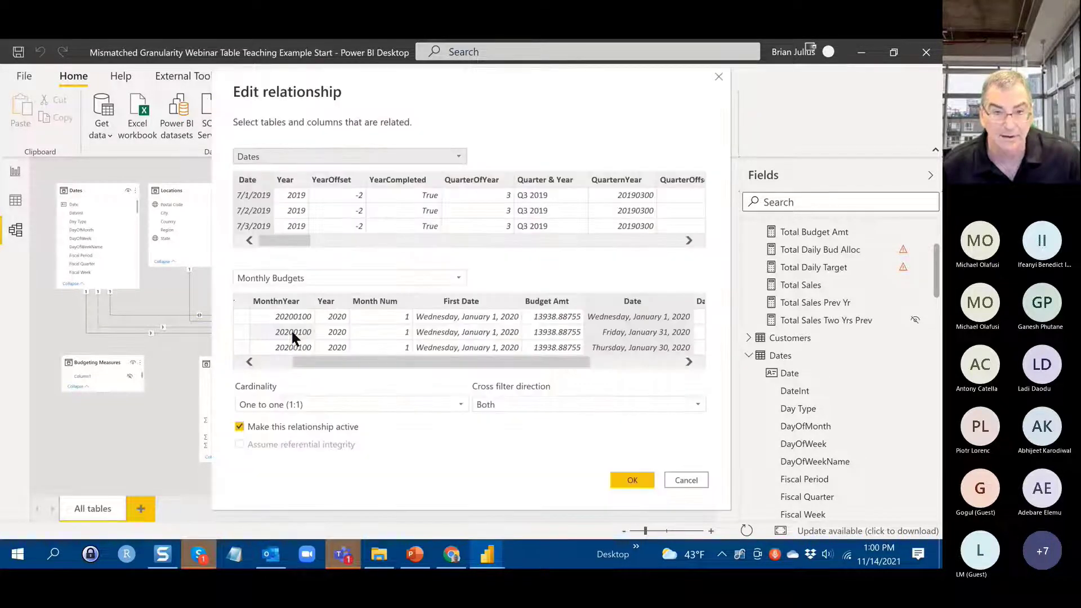
left_click(393, 403)
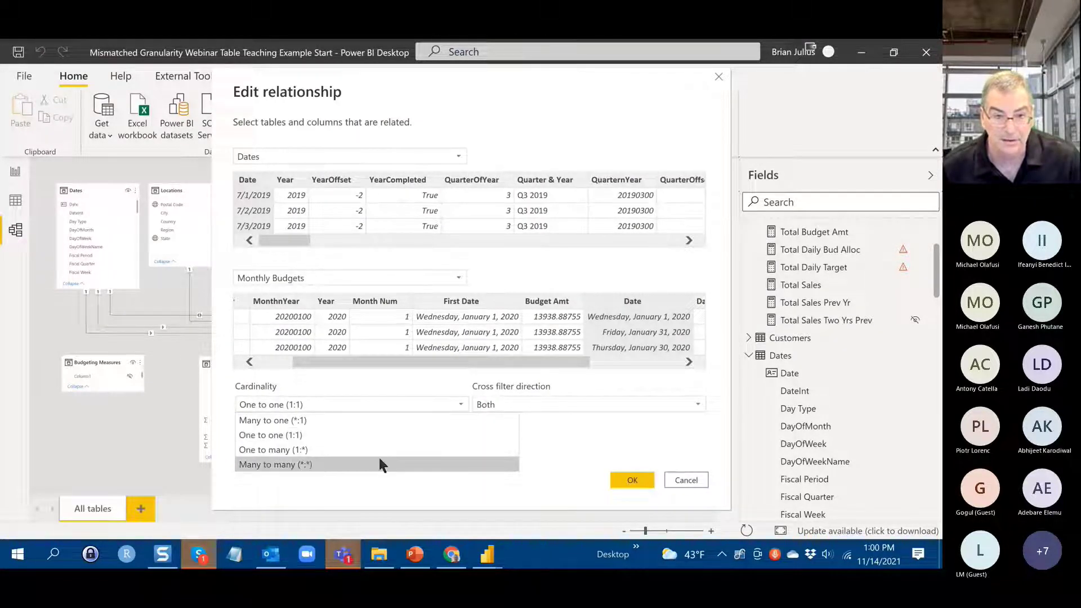
left_click(424, 447)
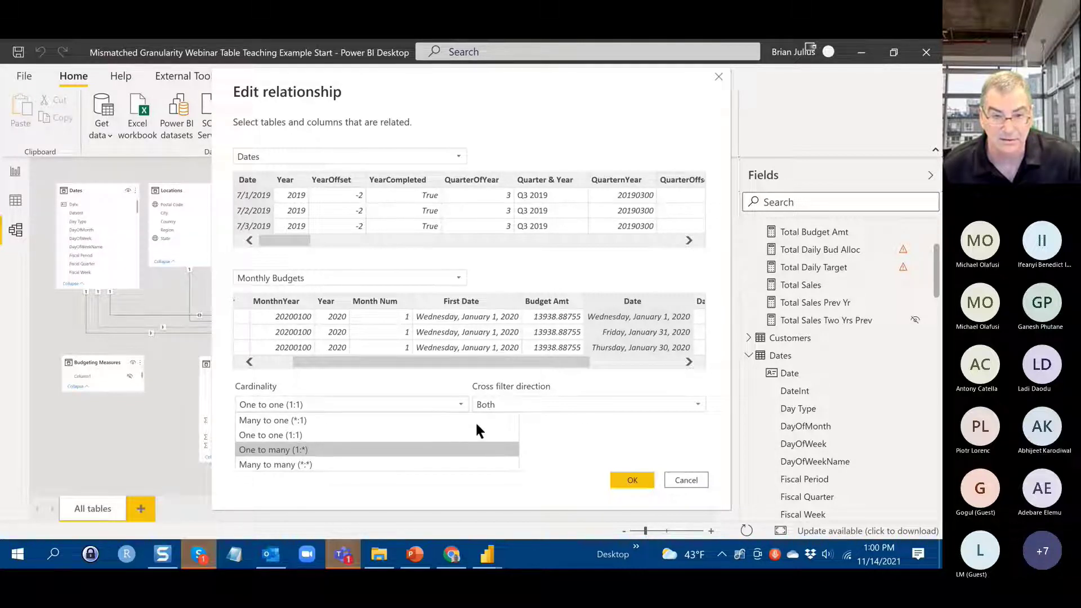
left_click(499, 405)
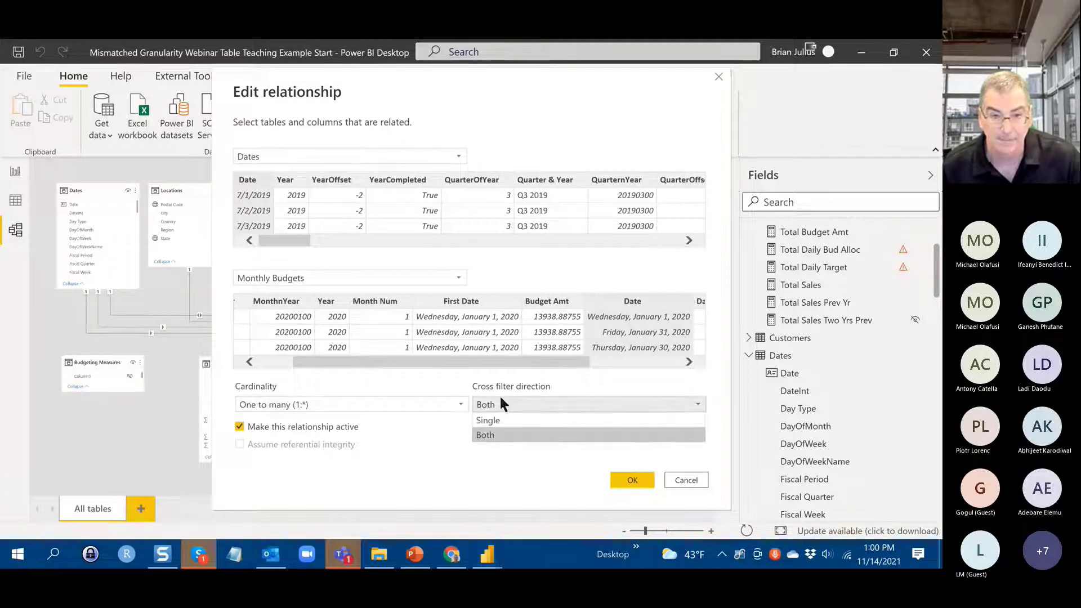
left_click(503, 420)
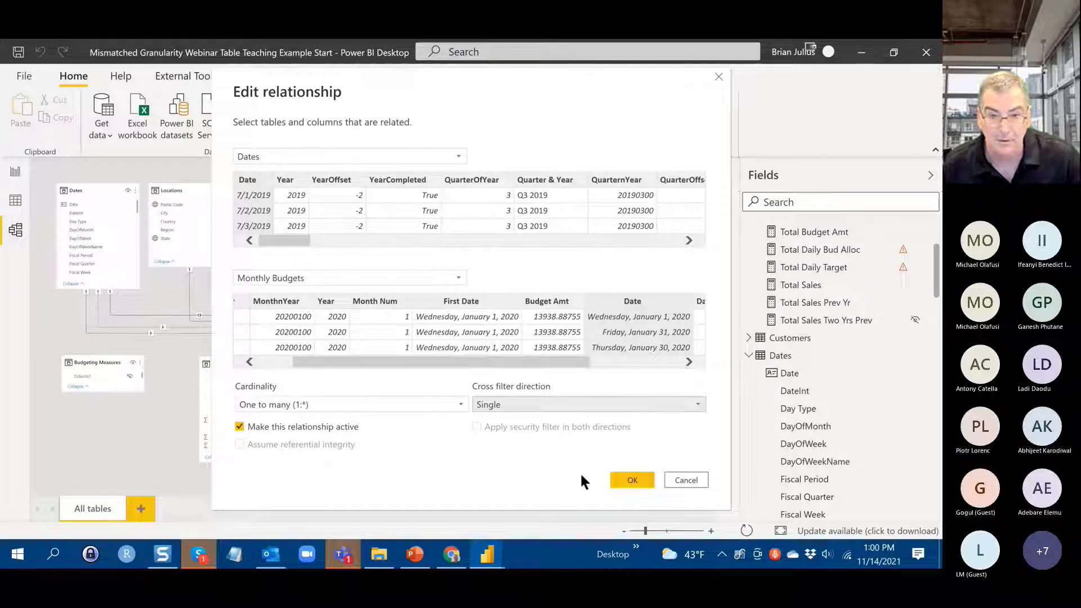
left_click(625, 480)
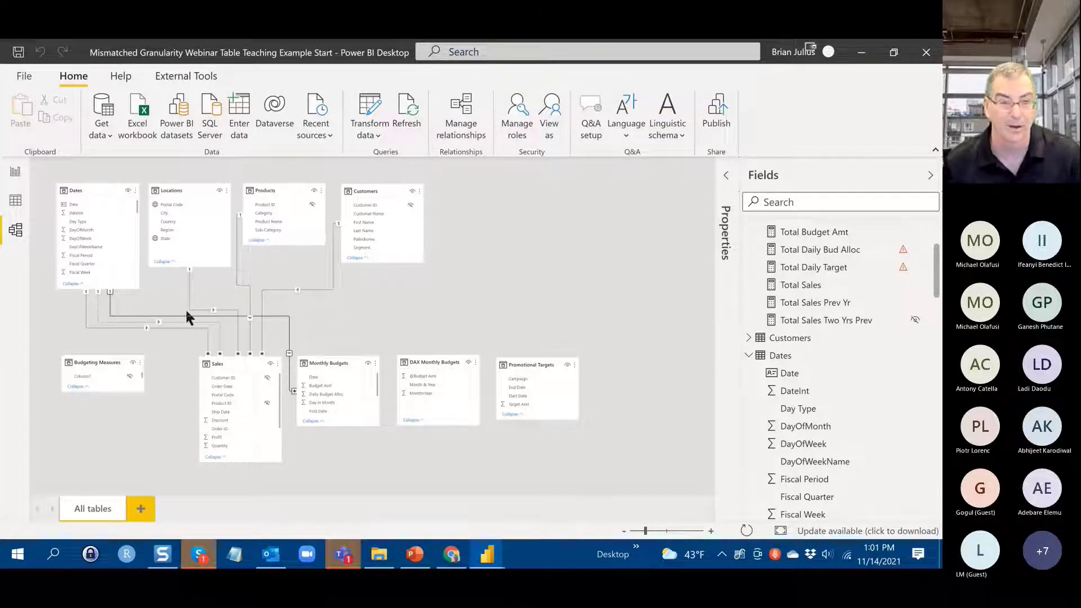
left_click(109, 295)
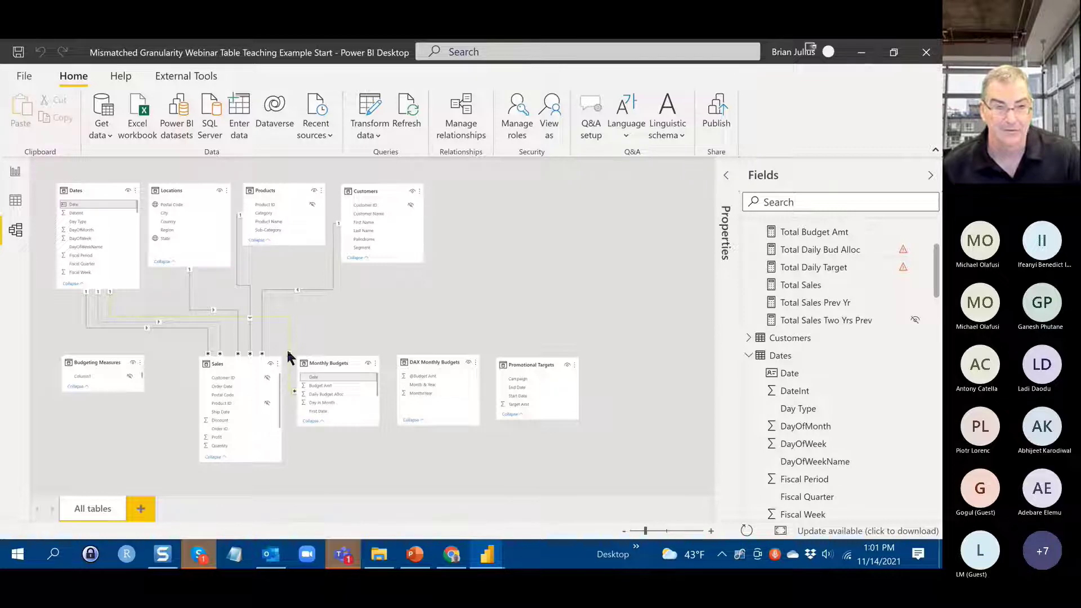
- In the report, correct the Total Daily Bud Alloc measure to SUM the 'Monthly Budgets'[Daily Budget Alloc] column
left_click(16, 172)
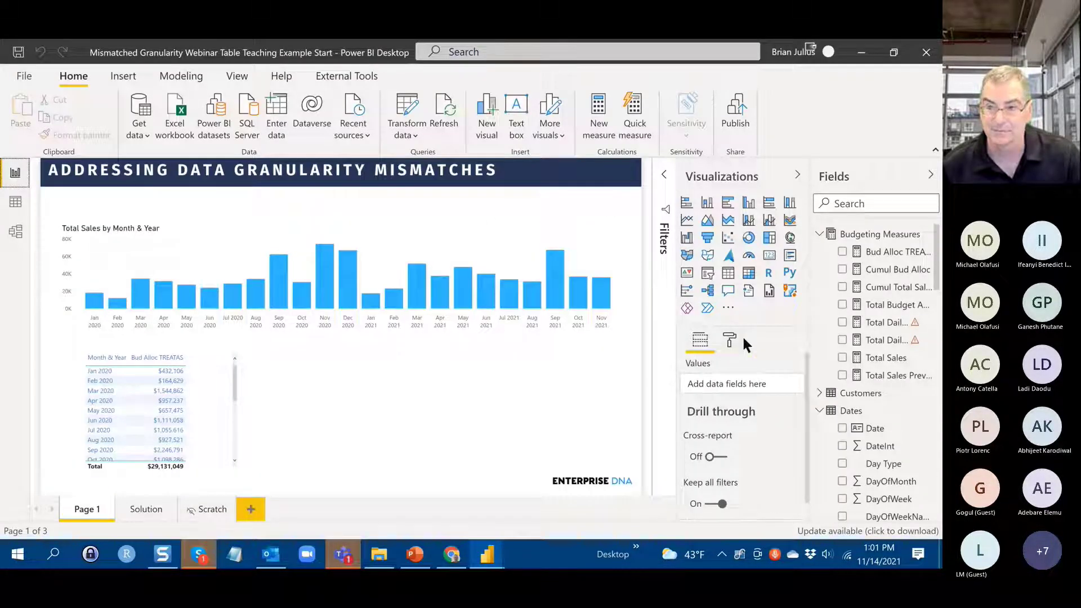
left_click(881, 318)
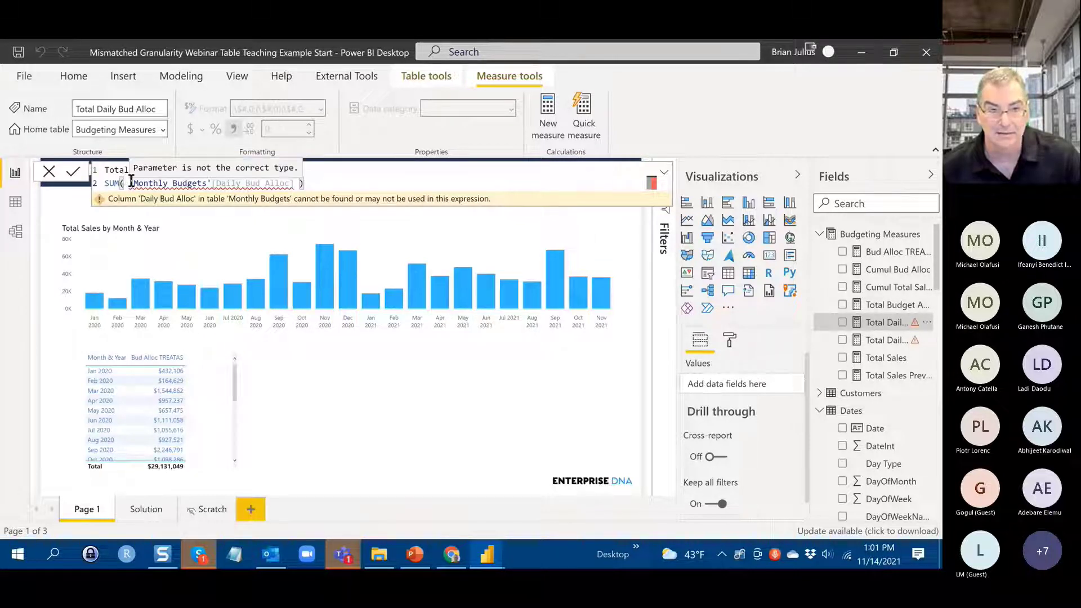
left_click_drag(129, 183, 272, 188)
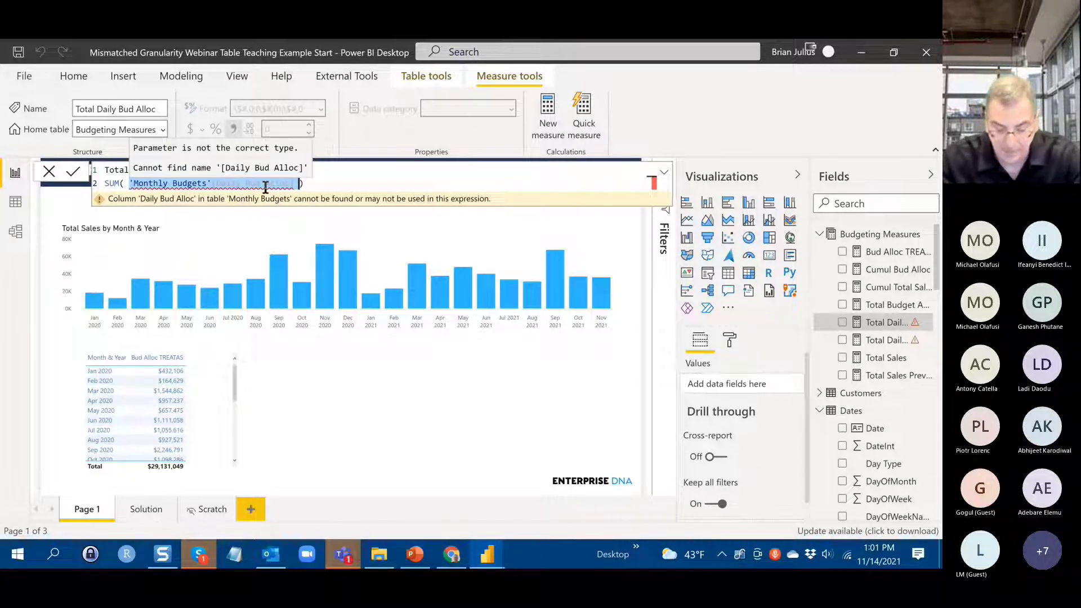
type("mon")
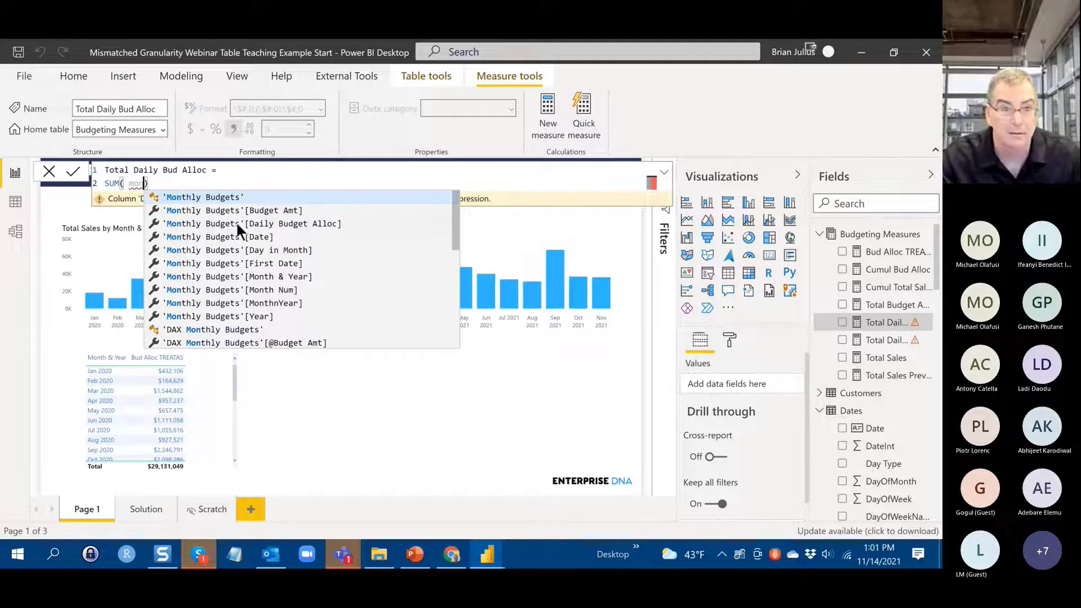
left_click(254, 223)
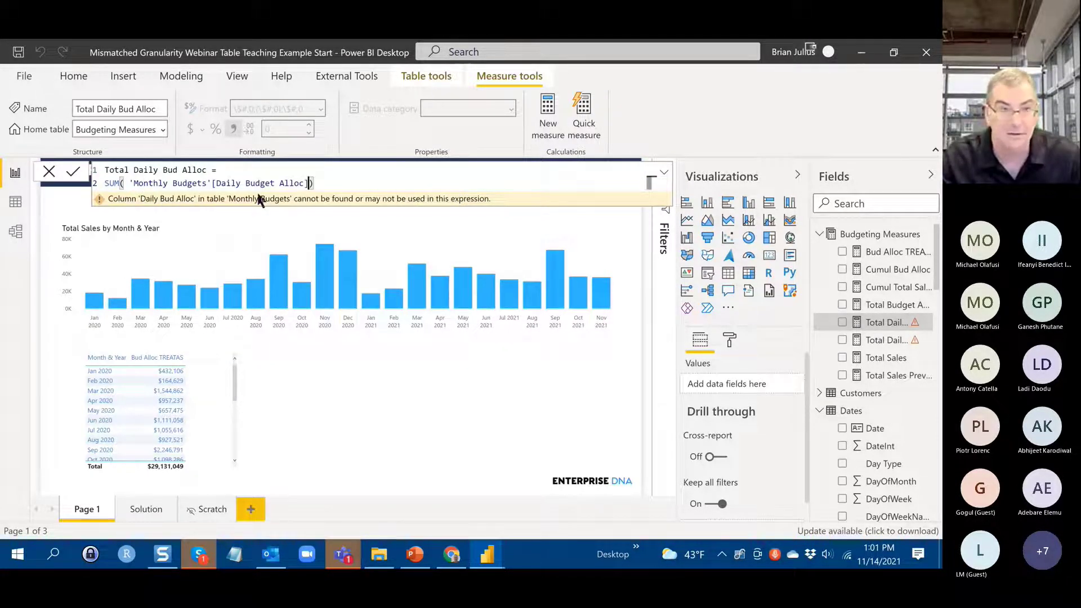
left_click(72, 174)
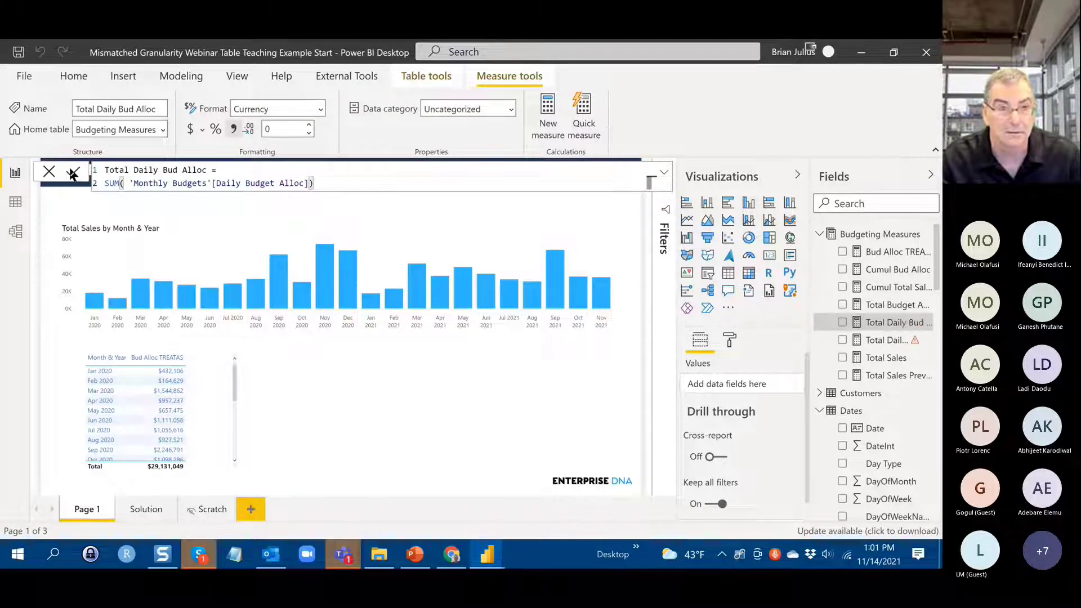
left_click(49, 172)
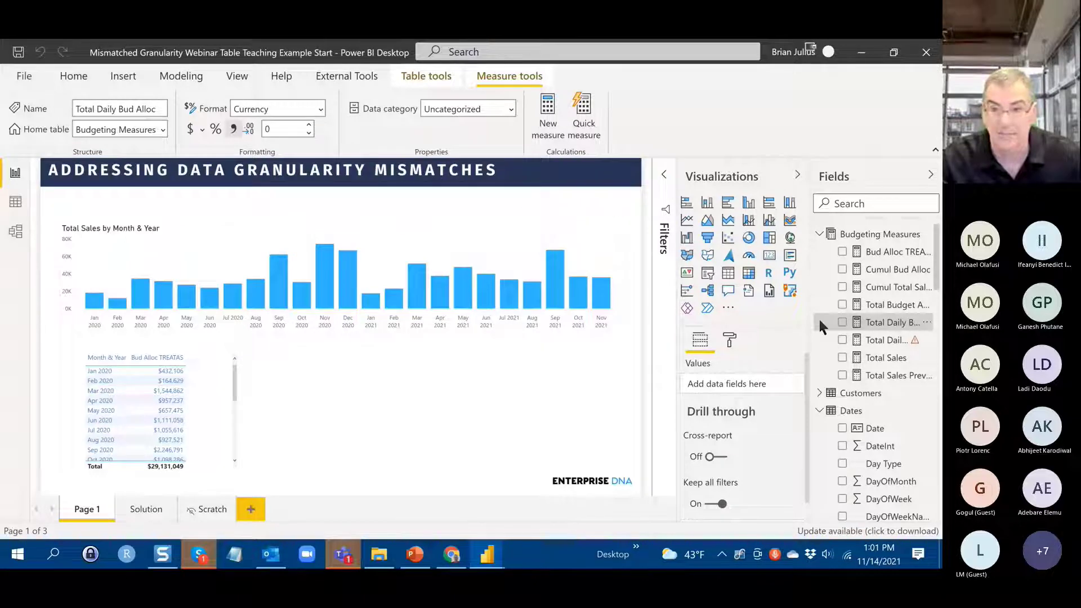
- Add the Total Daily Bud Alloc measure to the values of the Total Sales by Month & Year column chart
left_click(611, 276)
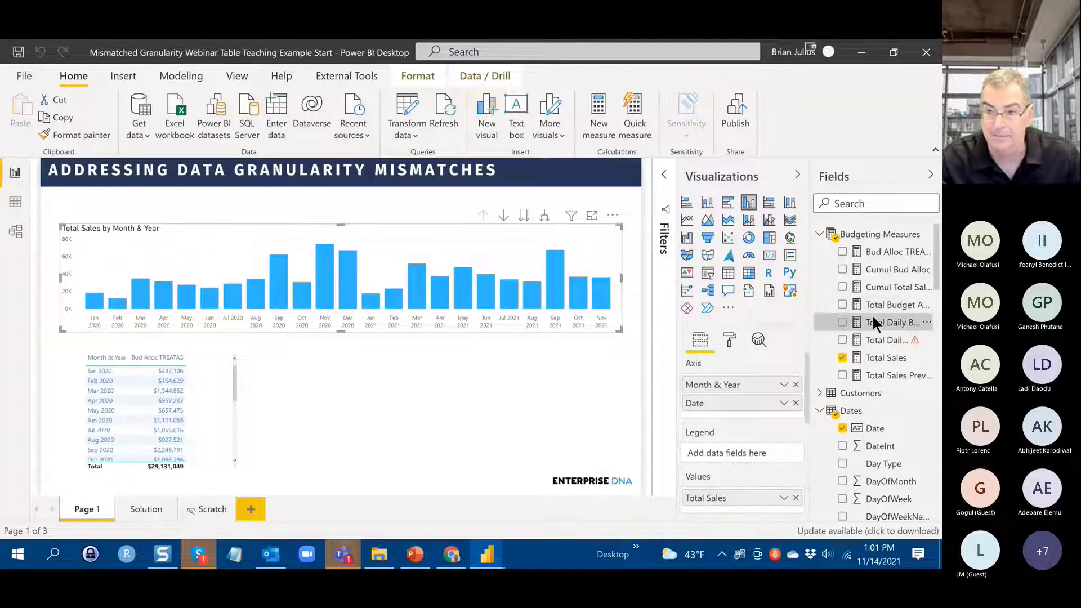
left_click_drag(873, 316, 716, 506)
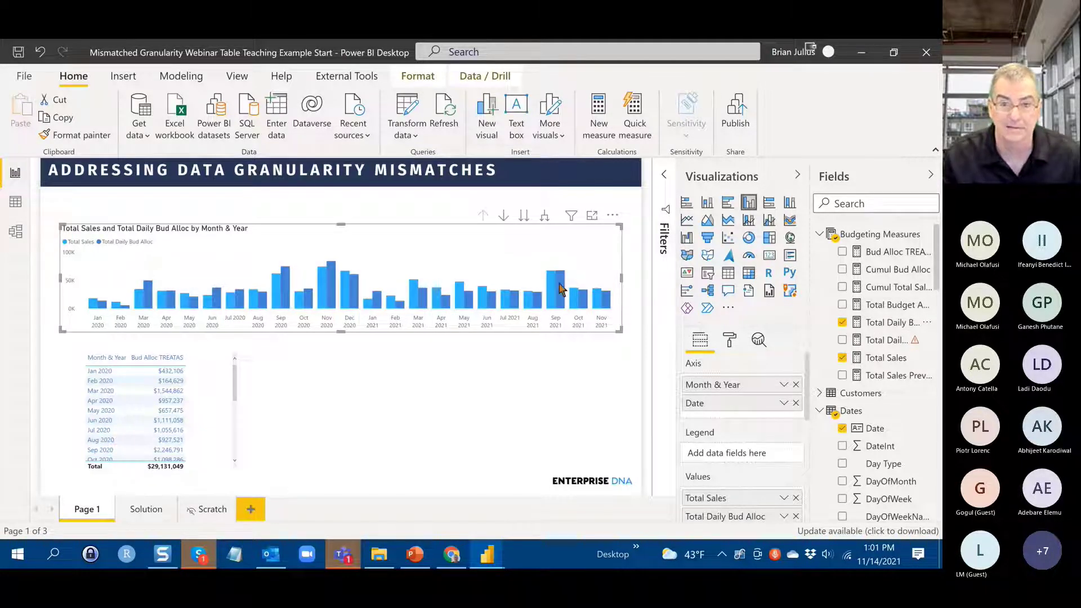
mouse_move(560, 288)
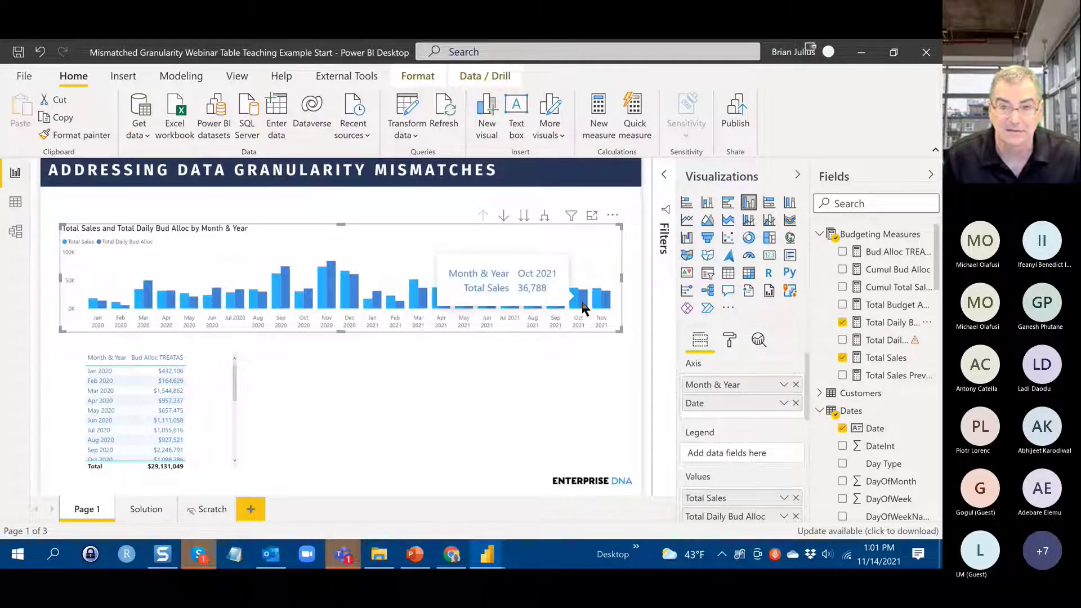
- Widen the table visual that lists Bud Alloc TREATAS by Month & Year
left_click(227, 424)
left_click_drag(239, 411, 303, 411)
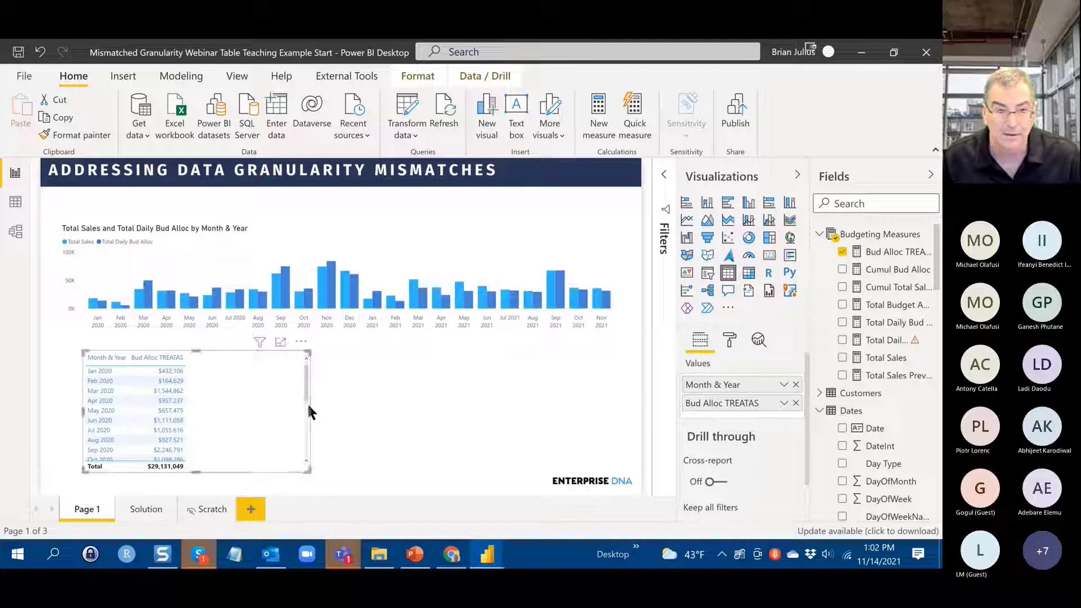
left_click(176, 391)
left_click(176, 391)
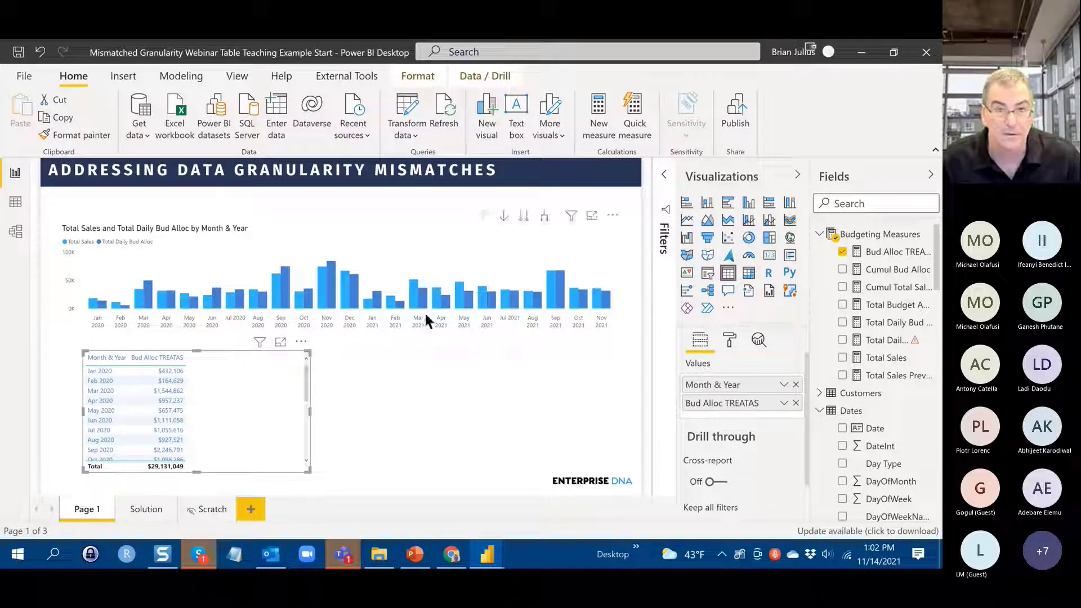
- Drill down on Sep 2021 in the column chart to show daily sales and budget allocation
left_click(559, 293)
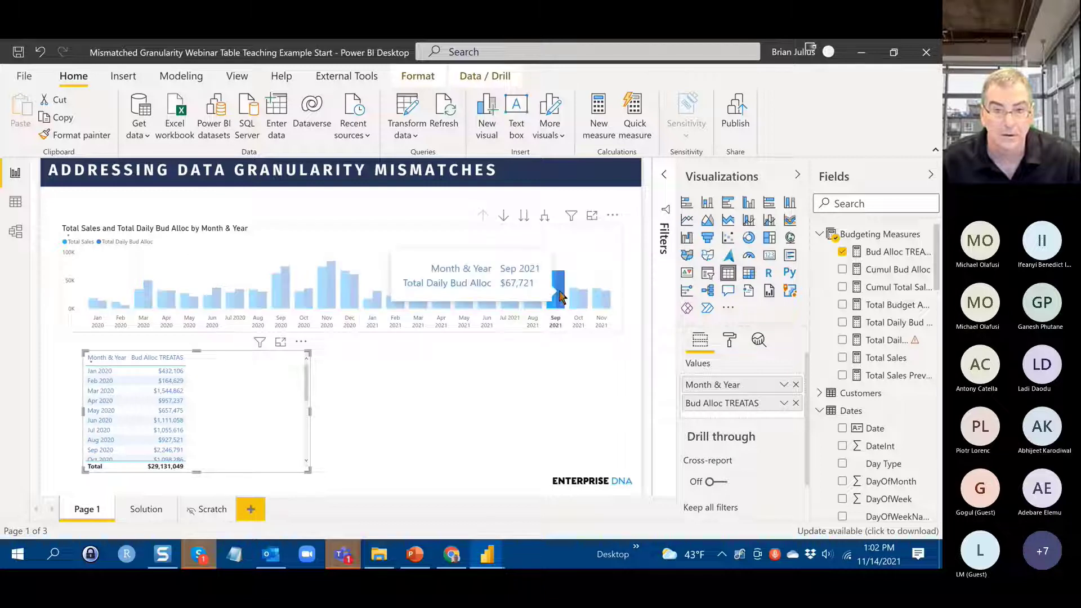
left_click(559, 294)
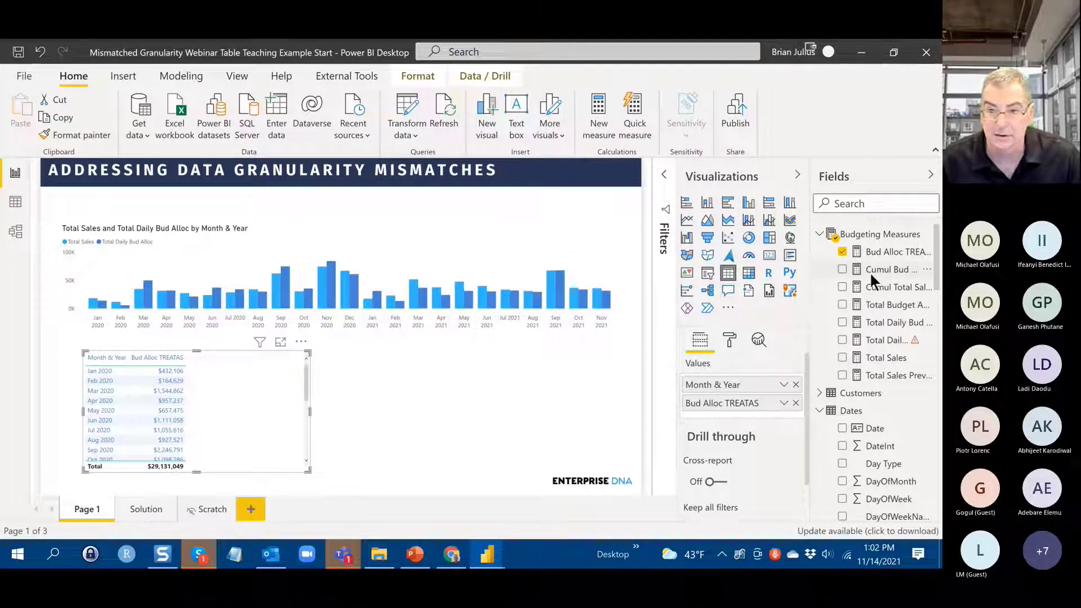
left_click(630, 317)
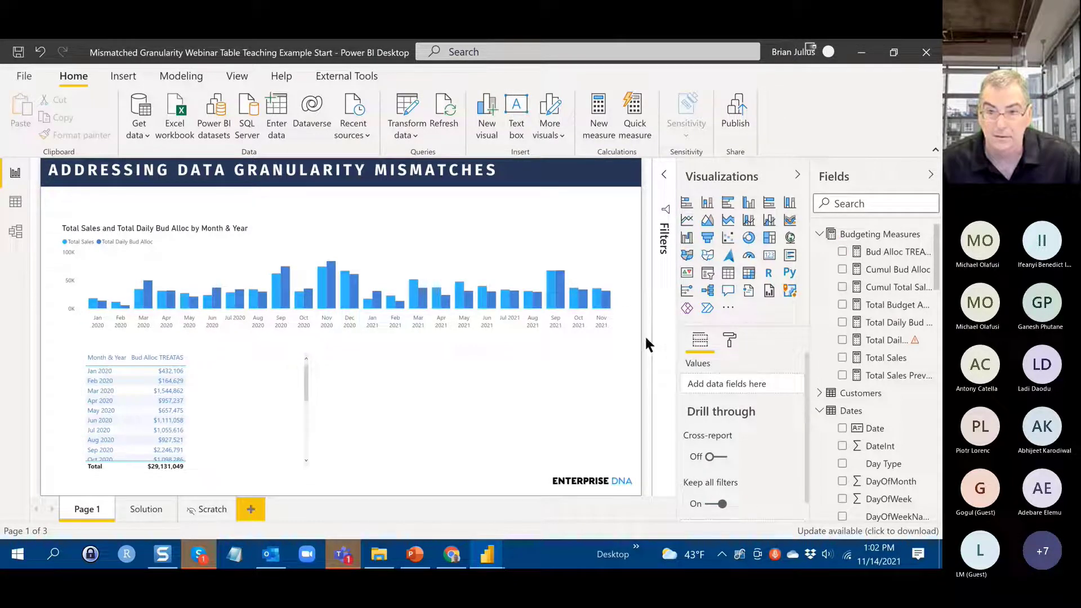
left_click(618, 286)
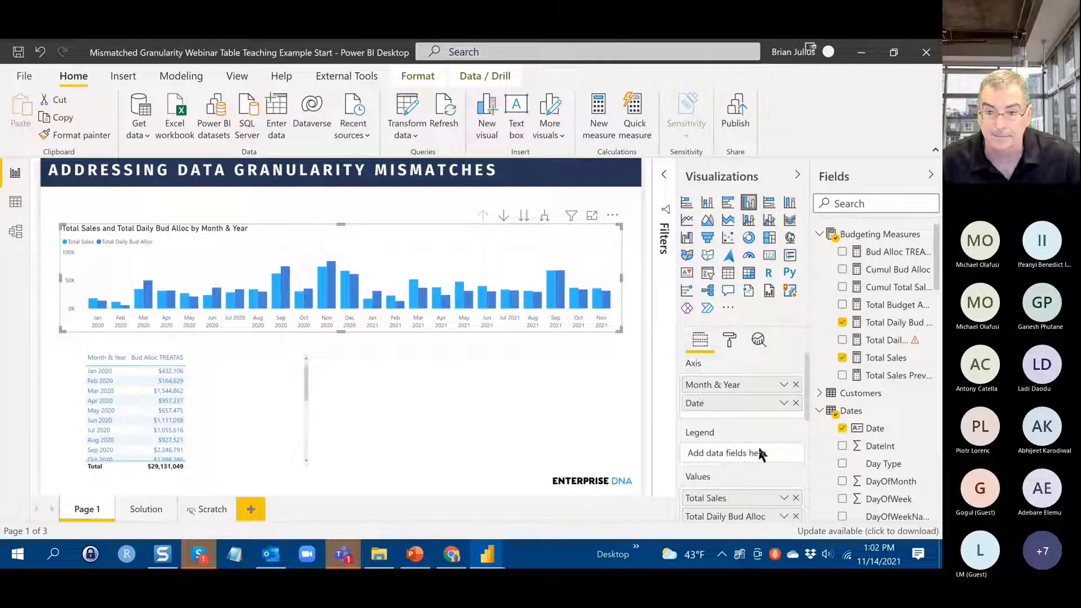
scroll(759, 451, "down", 4)
scroll(757, 444, "up", 2)
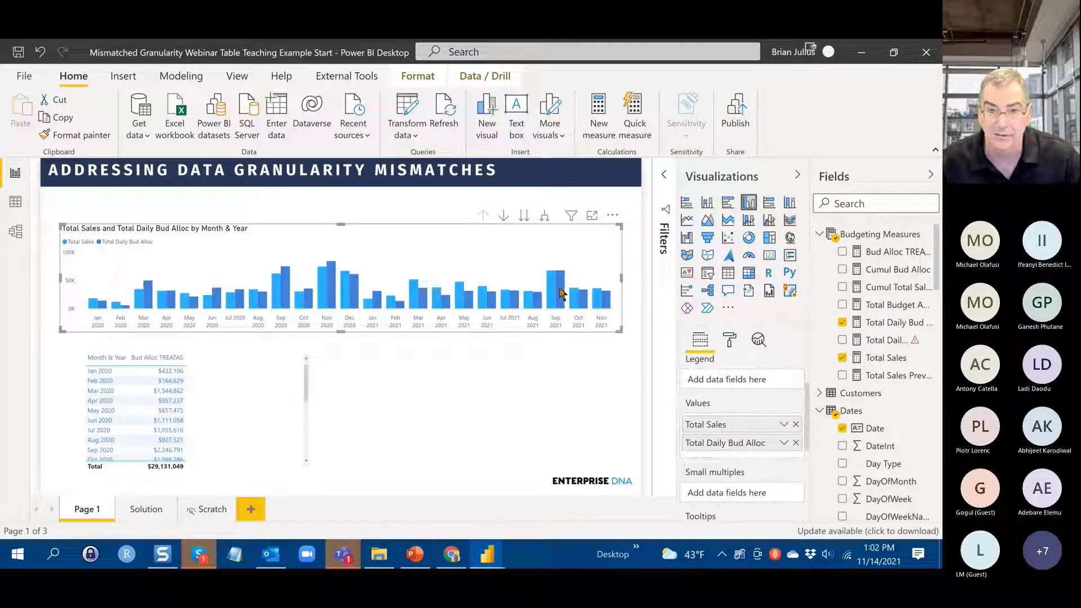
mouse_move(559, 291)
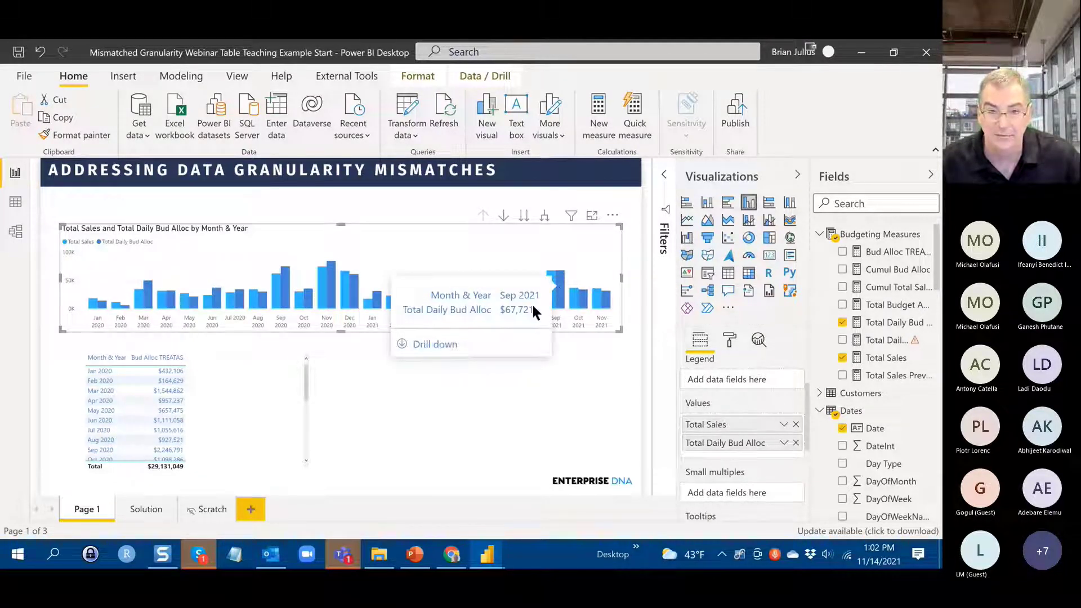
left_click(496, 342)
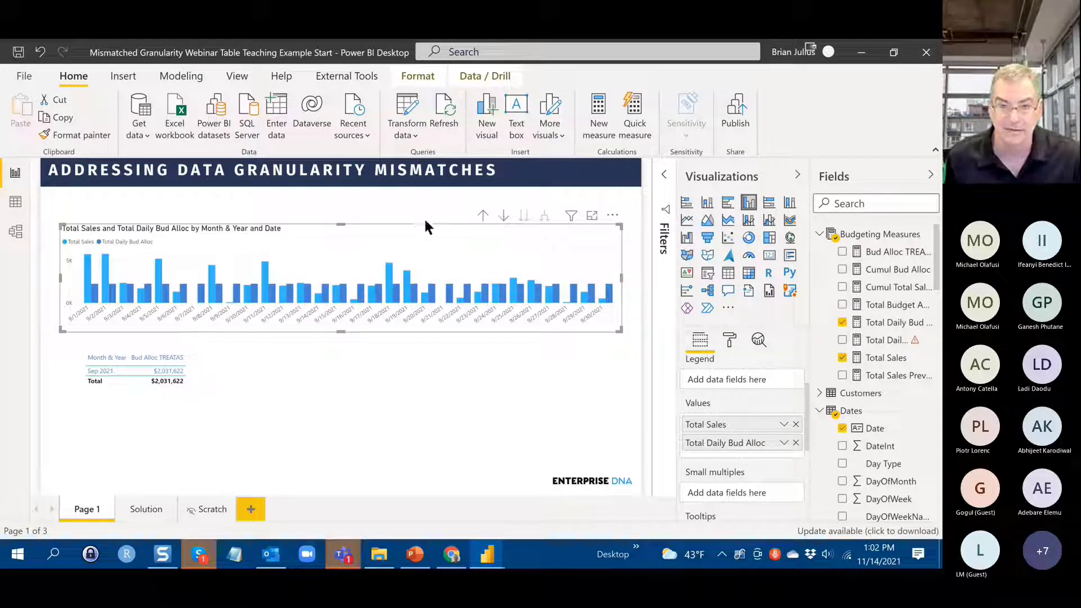
- Move the column chart down and add a compact Month & Year slicer above it, using the field from the Dates table
left_click_drag(426, 220, 388, 260)
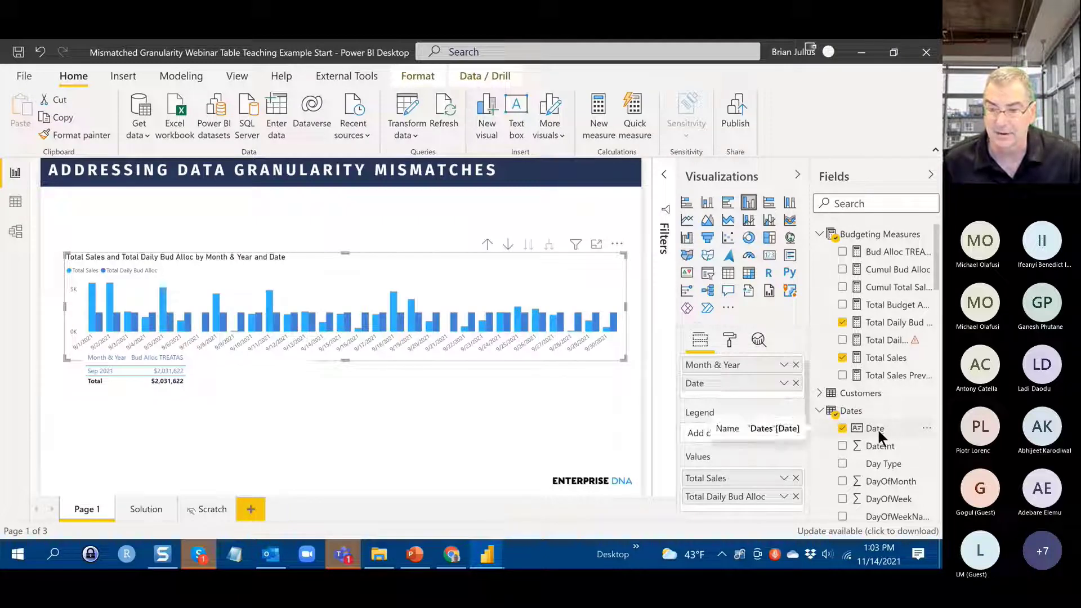
scroll(879, 435, "down", 3)
scroll(882, 442, "down", 7)
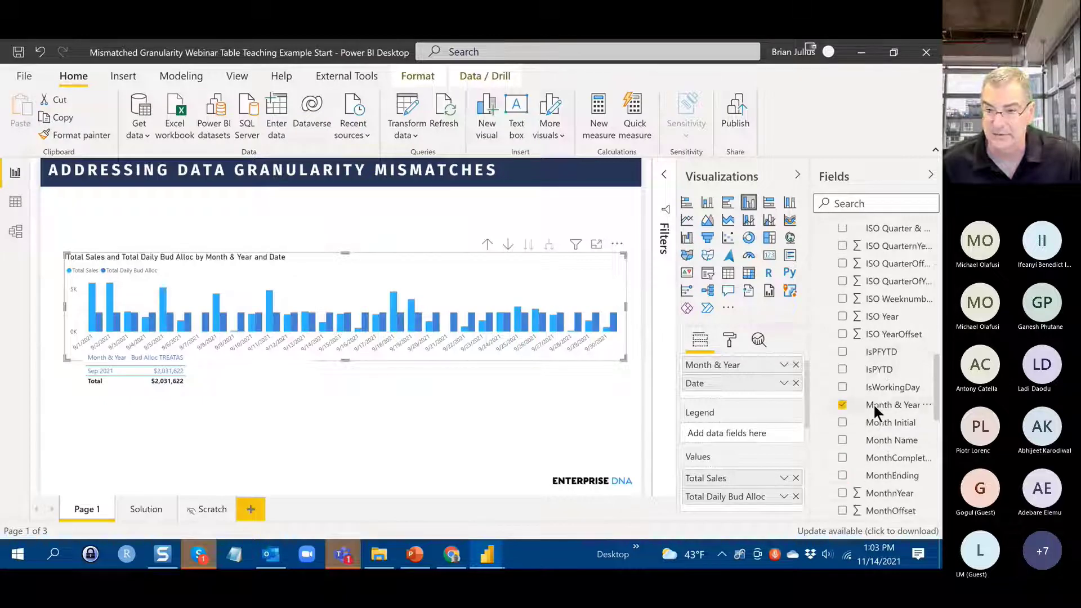
left_click_drag(873, 403, 472, 213)
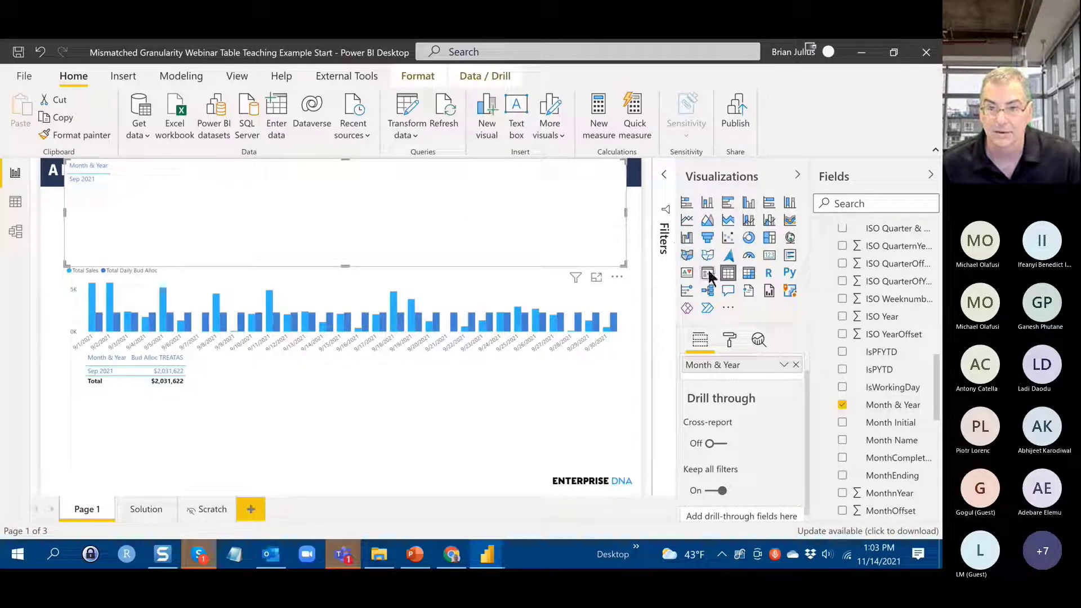
left_click(707, 272)
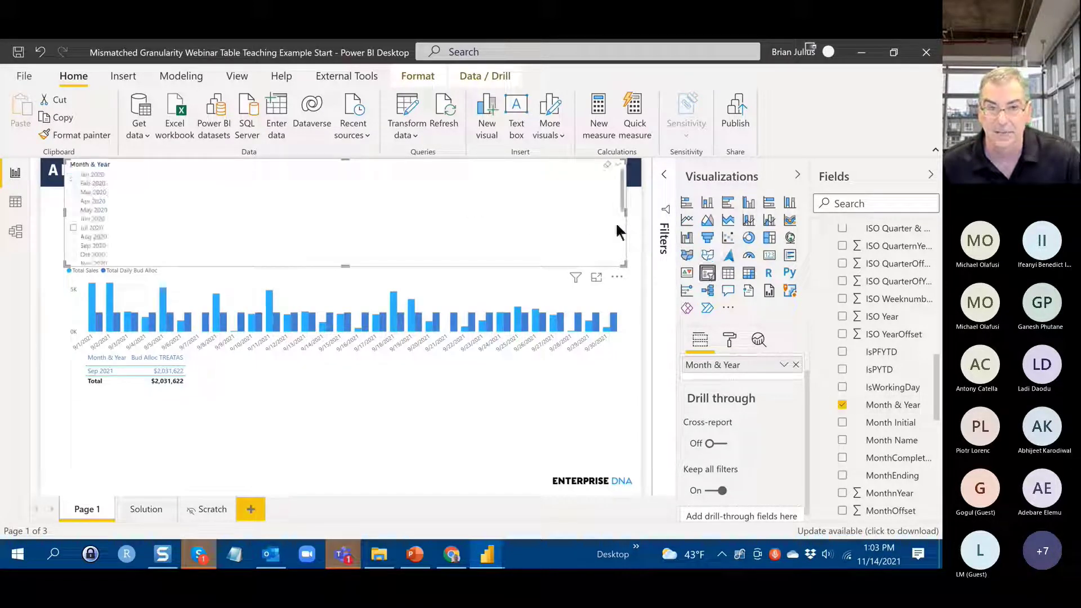
left_click_drag(618, 265, 456, 228)
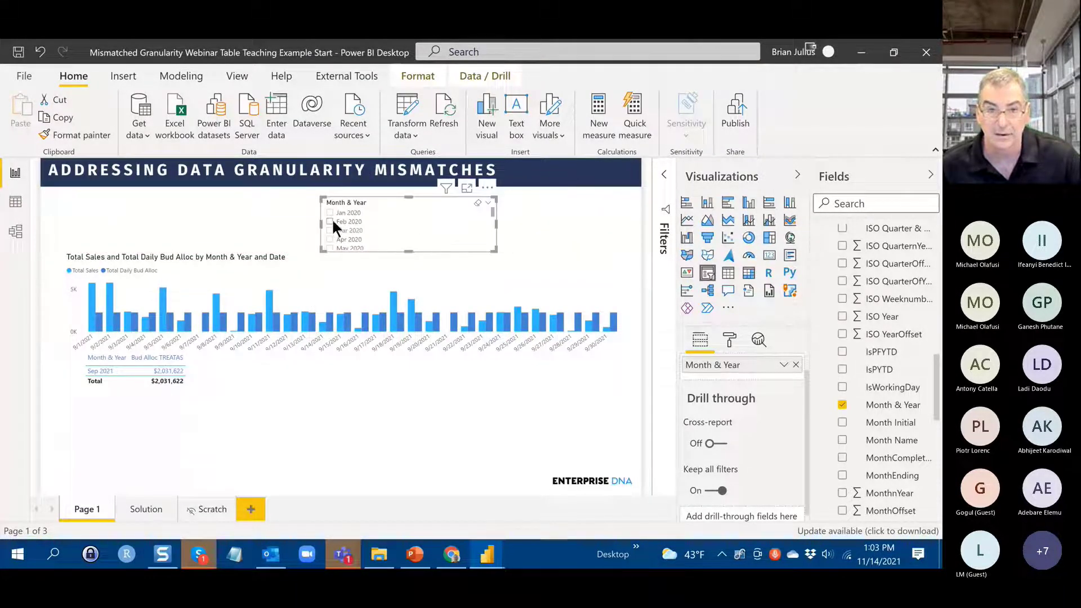
- Filter the page to Feb 2020 and Mar 2020 in turn with the Month & Year slicer, and remove the slicer
left_click(331, 219)
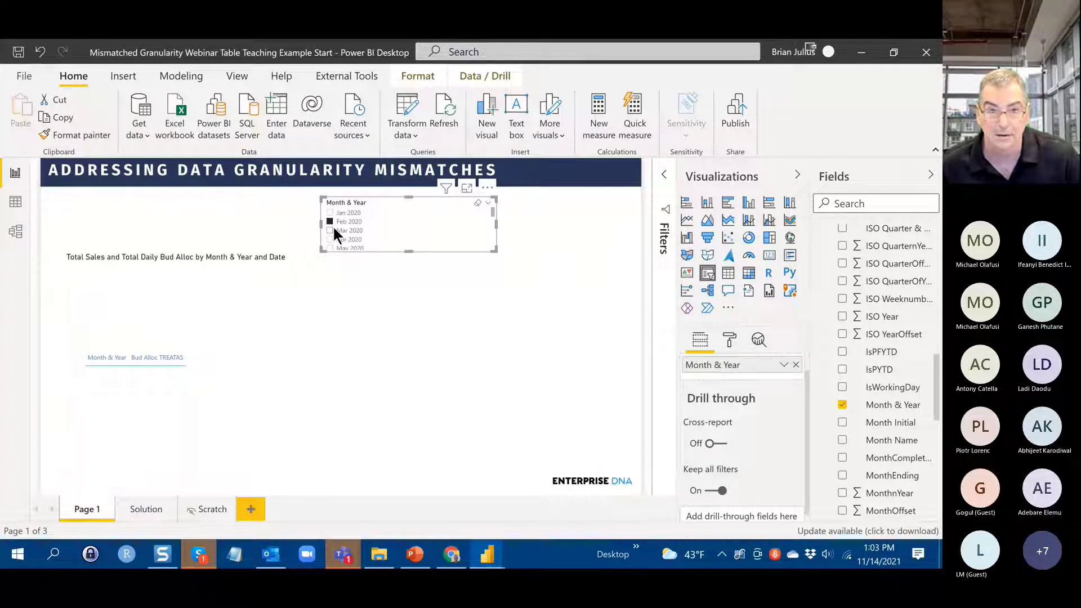
left_click(333, 227)
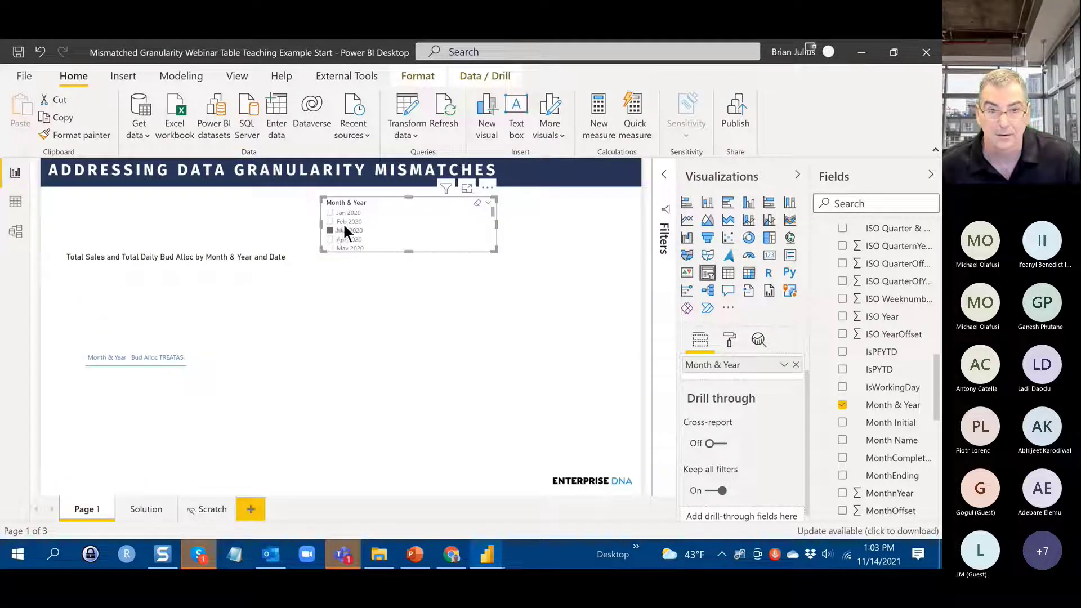
left_click(488, 187)
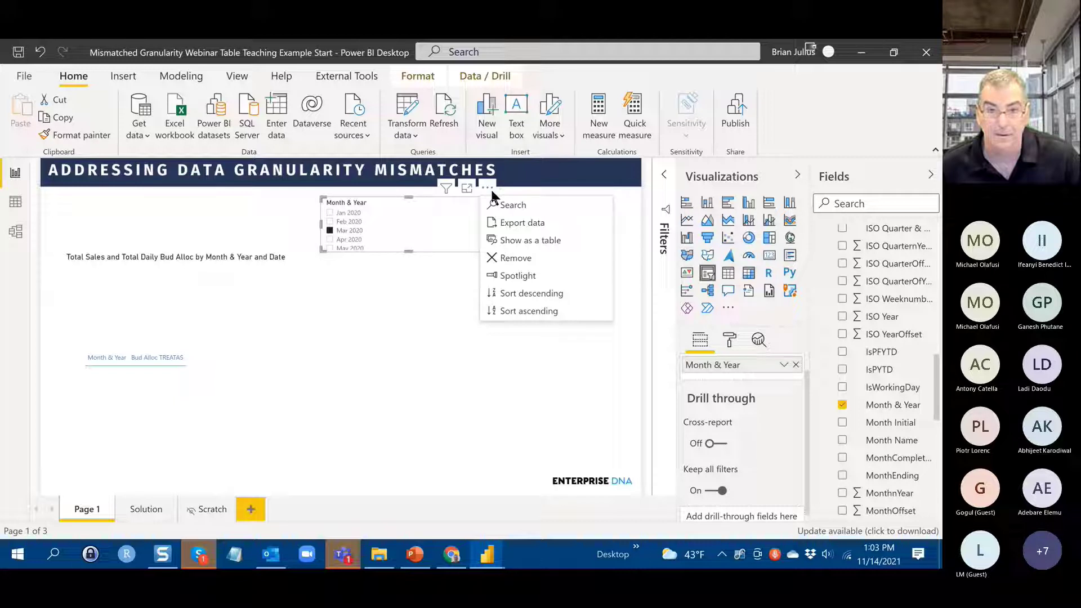
left_click(519, 254)
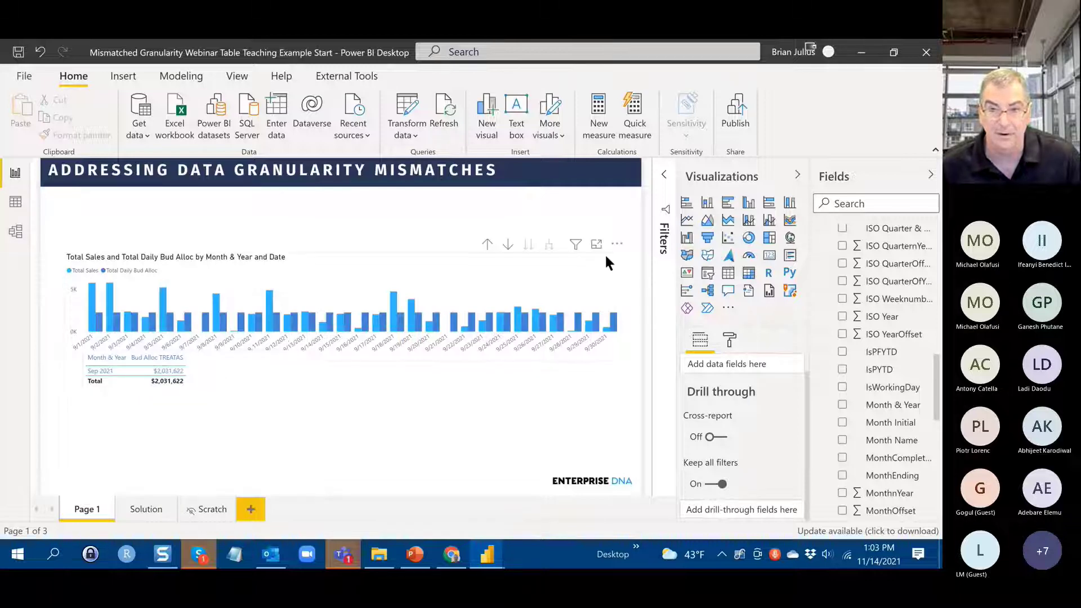
- Delete the page-level Month & Year filter and move the Bud Alloc TREATAS table down, clear of the column chart
left_click(662, 175)
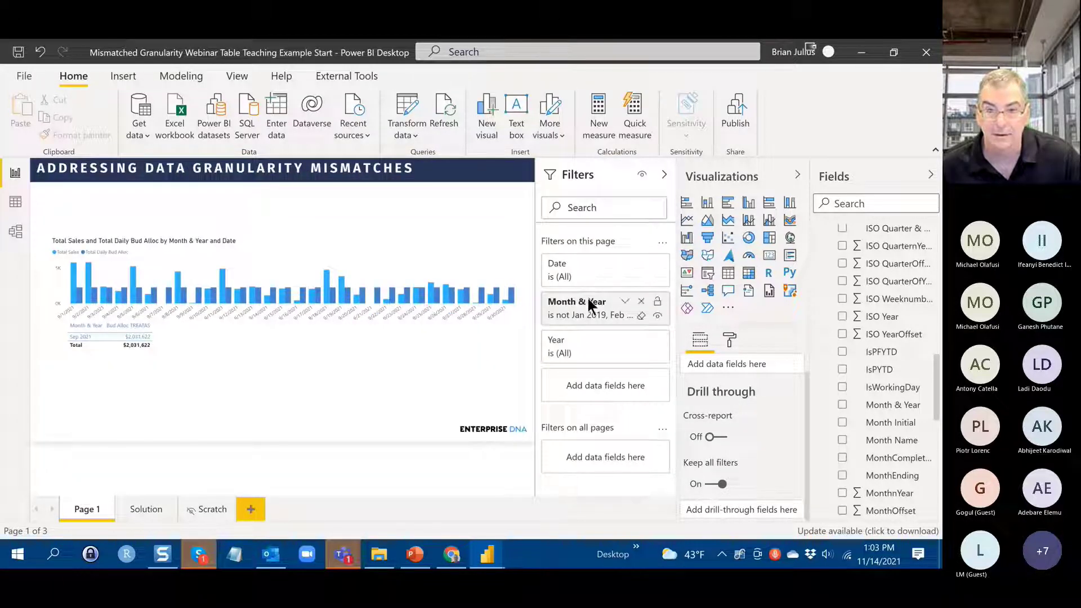
left_click(641, 302)
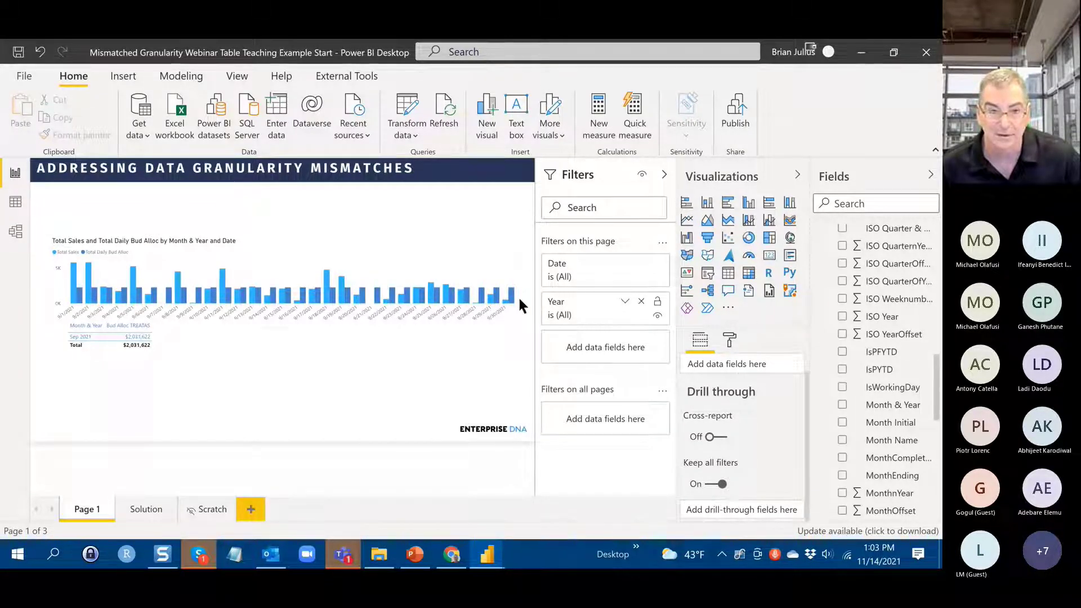
left_click_drag(158, 337, 171, 381)
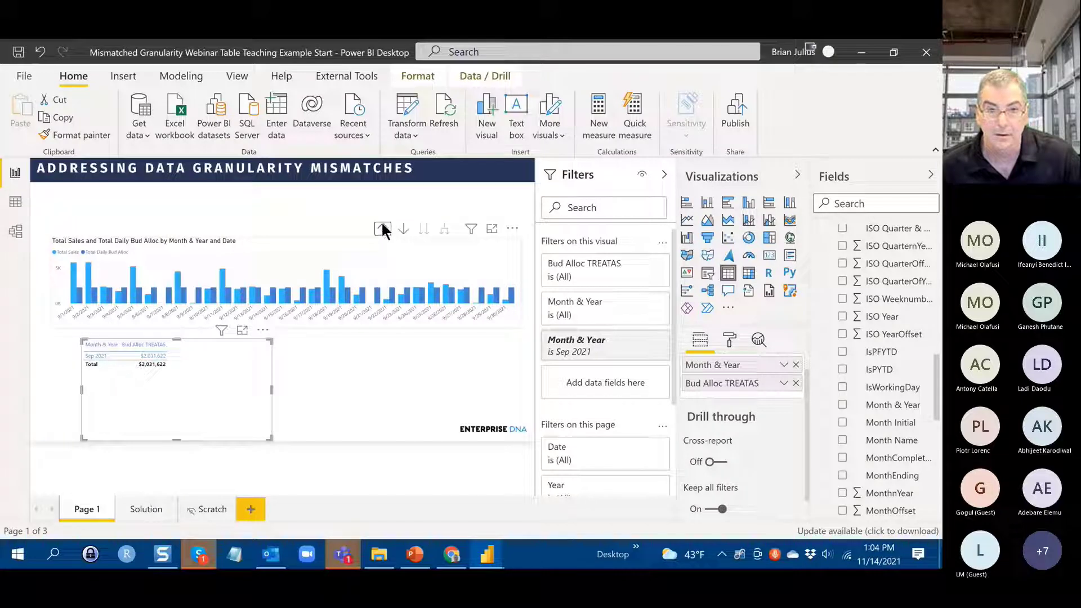
- Drill the column chart back up to month level and clear the selection in its IsAfterToday filter
left_click(383, 229)
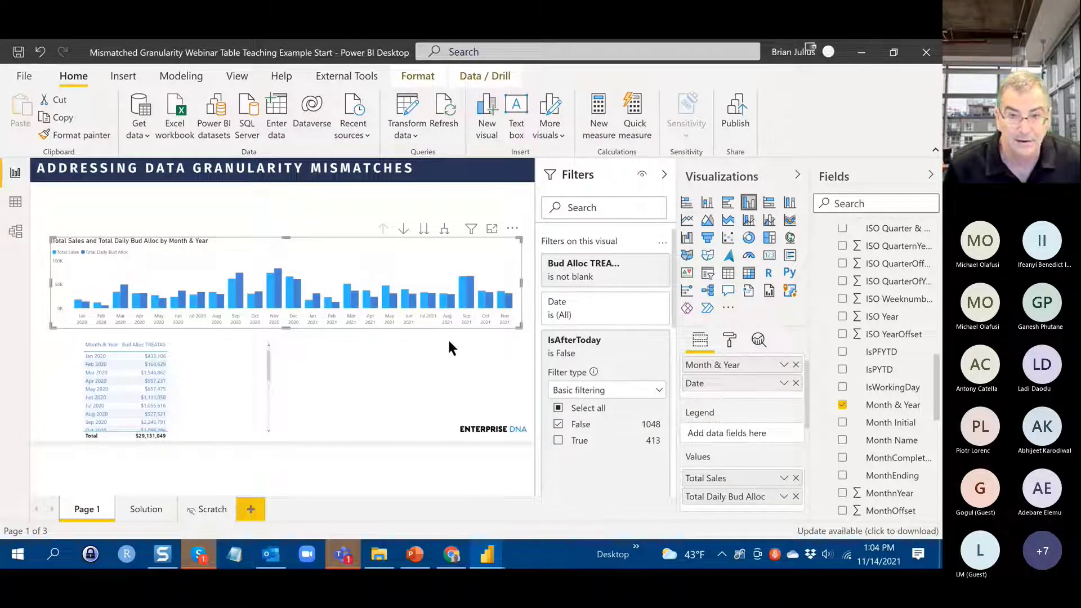
left_click(558, 407)
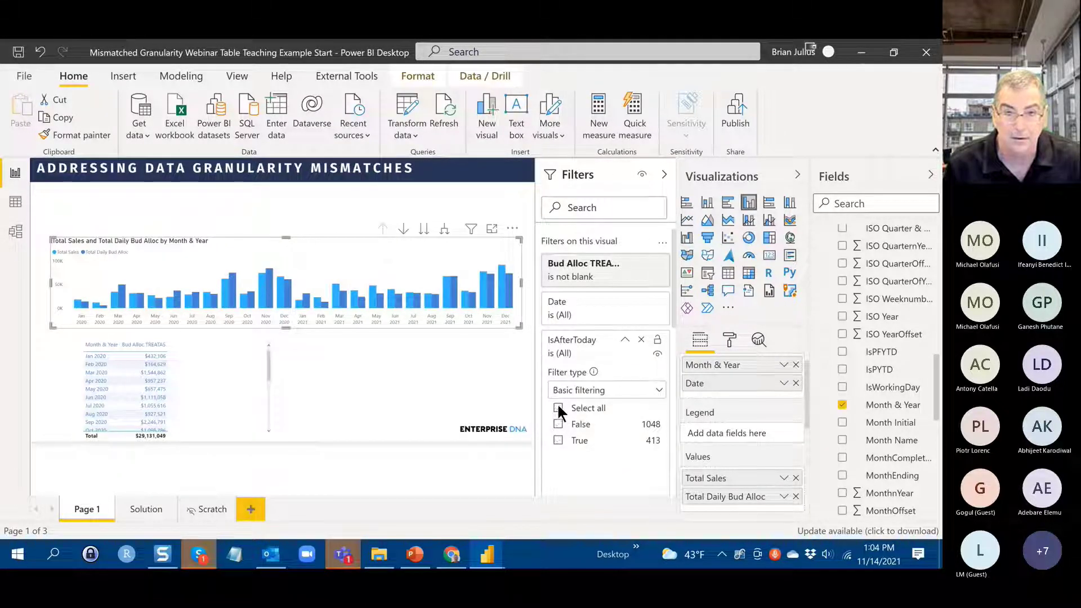
left_click(198, 364)
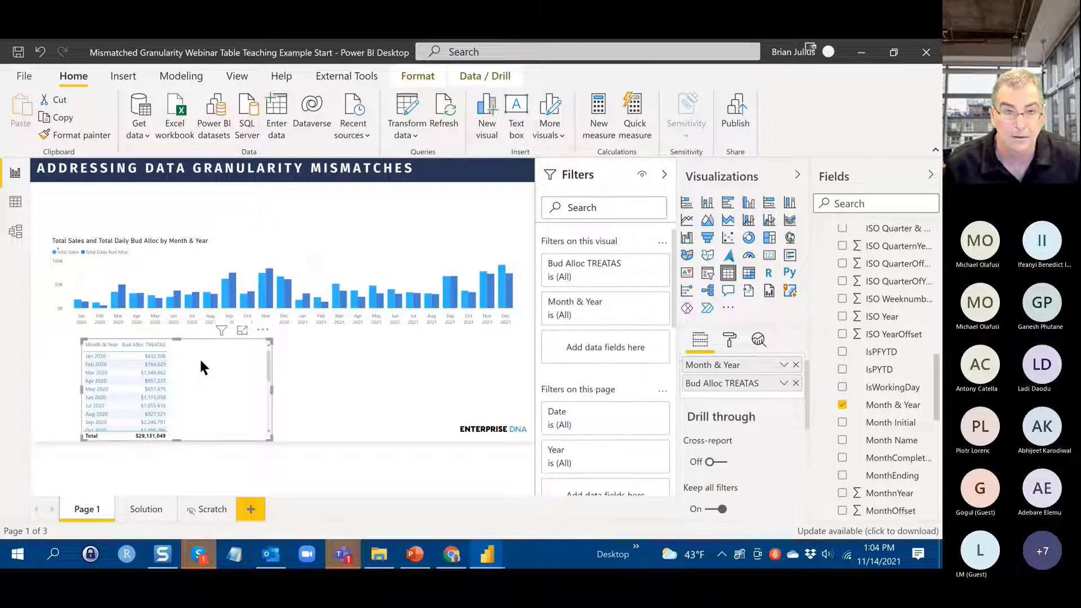
left_click(393, 351)
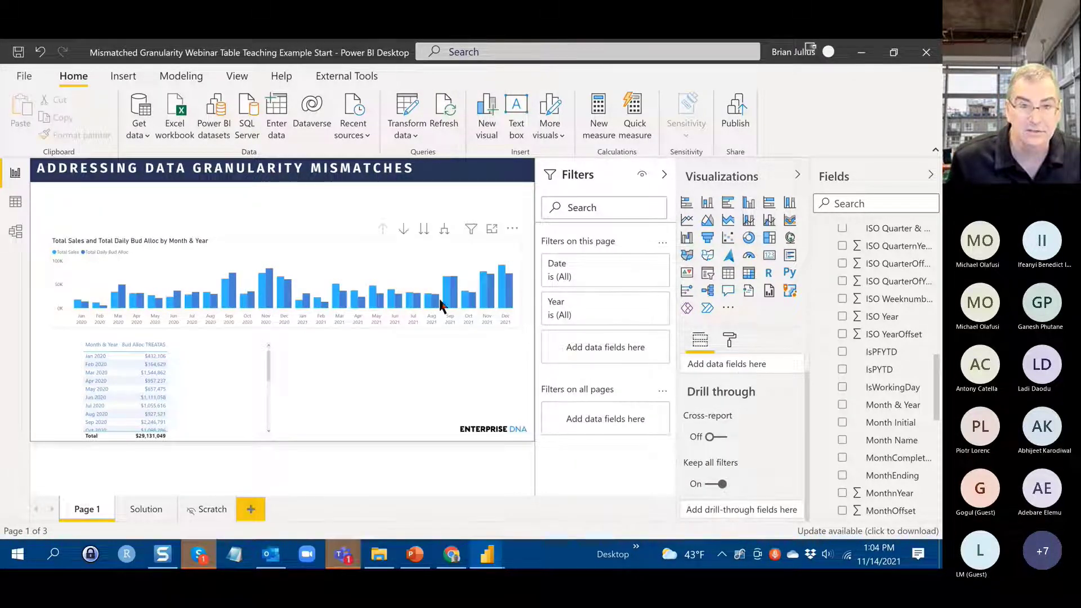
mouse_move(456, 297)
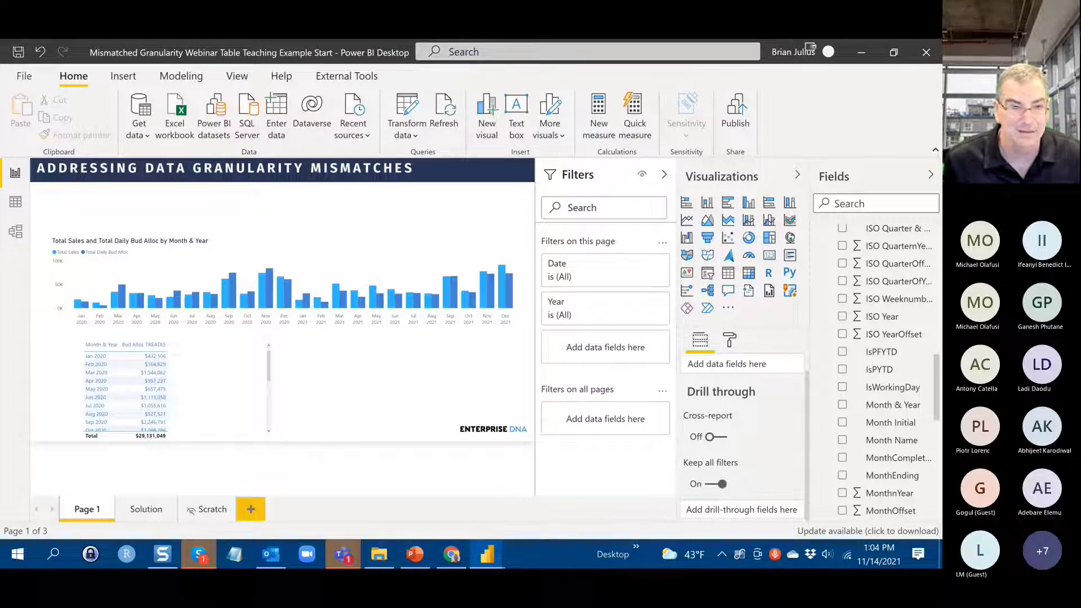
- Locate the Promotional Targets table in the model diagram and view its campaign dates and target amounts in the data view
left_click(15, 231)
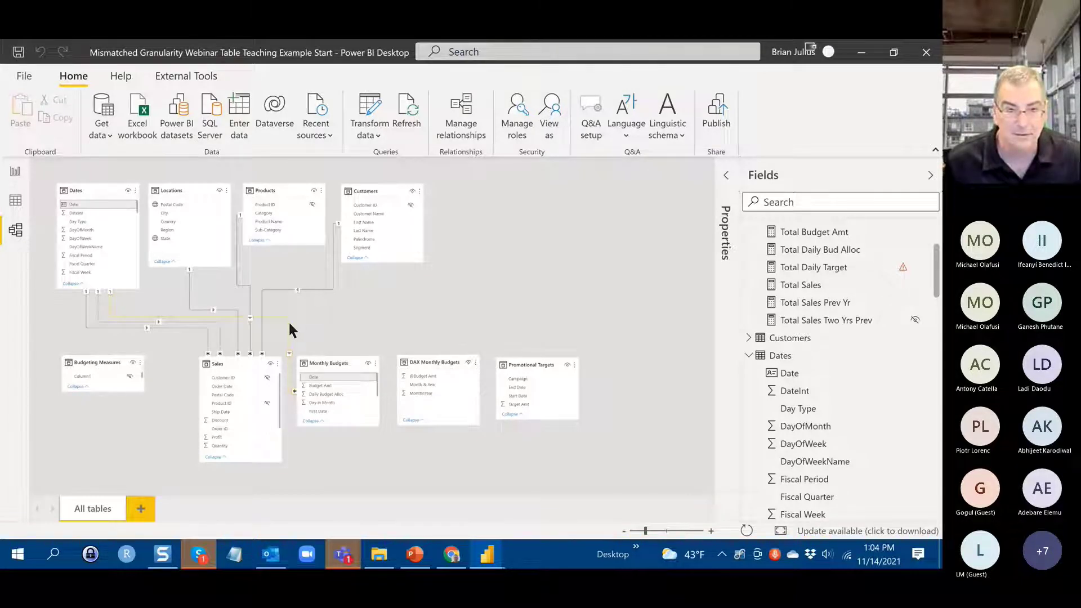
right_click(290, 328)
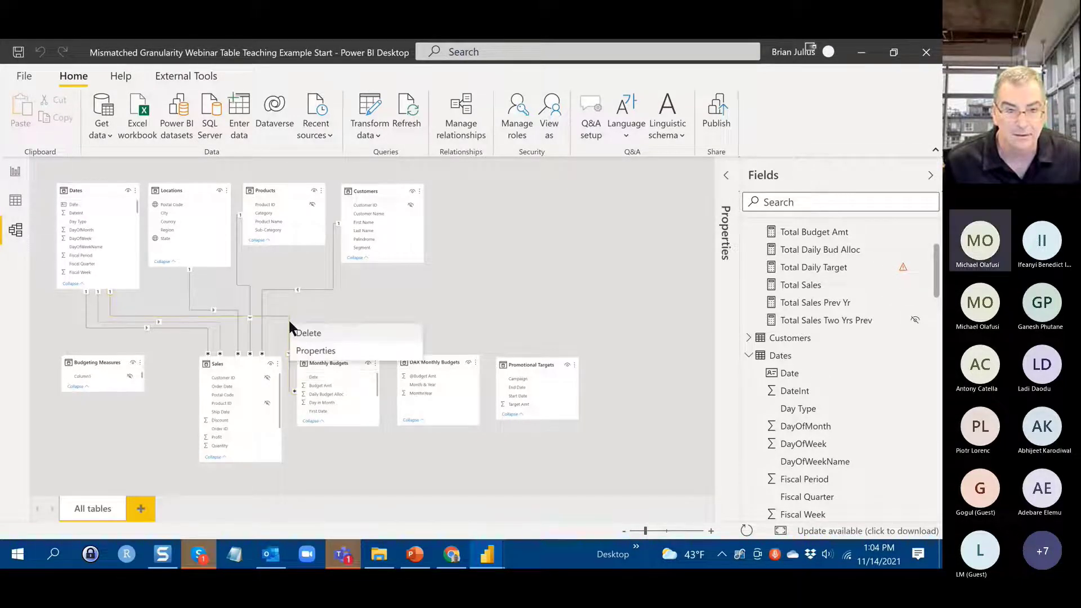
left_click(321, 311)
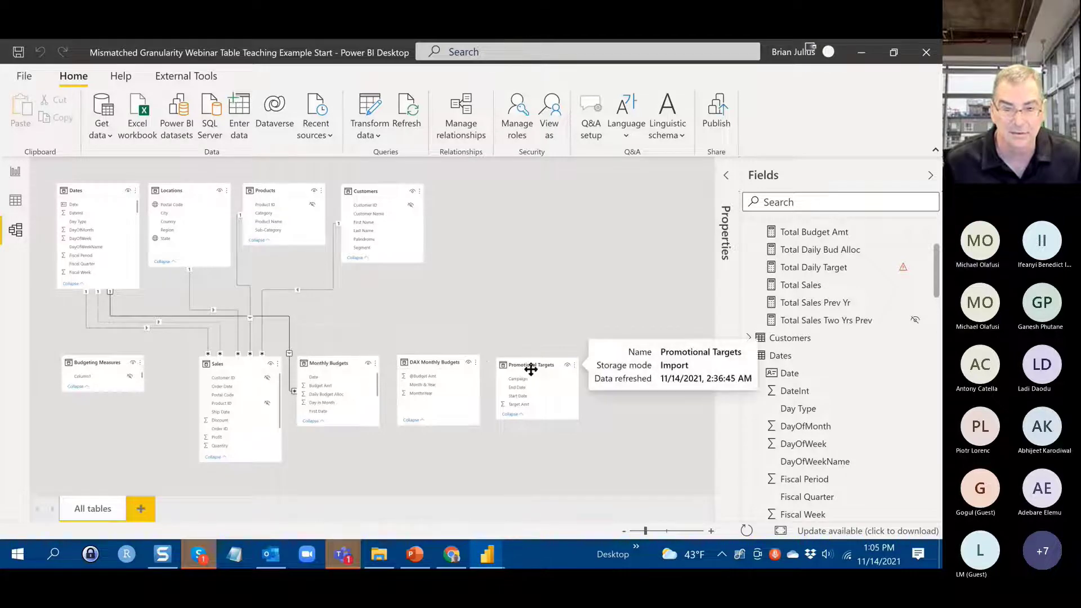
left_click_drag(531, 369, 530, 364)
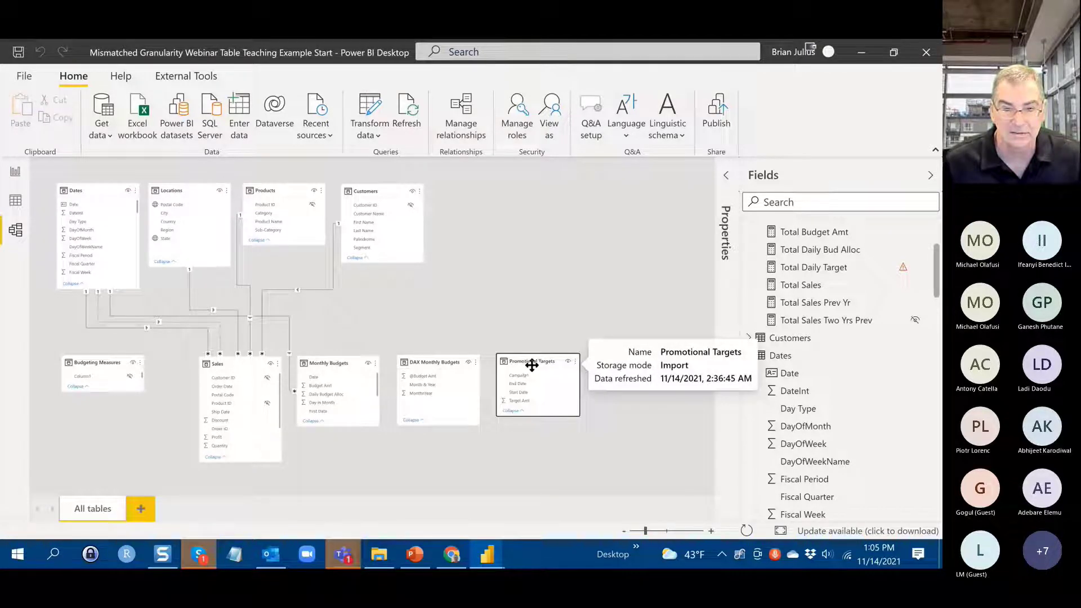
left_click(17, 199)
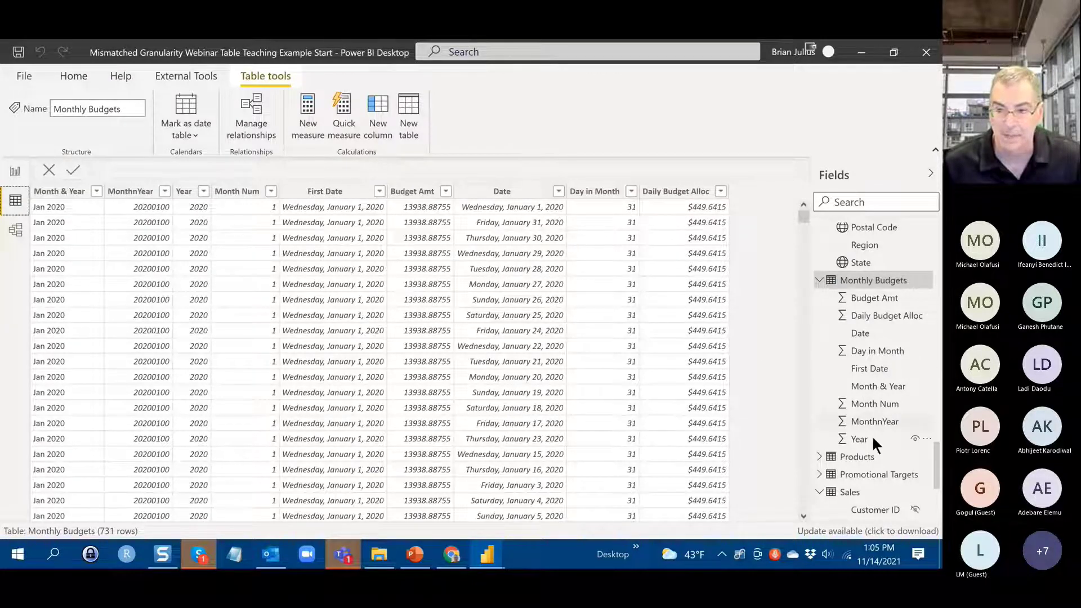
left_click(866, 472)
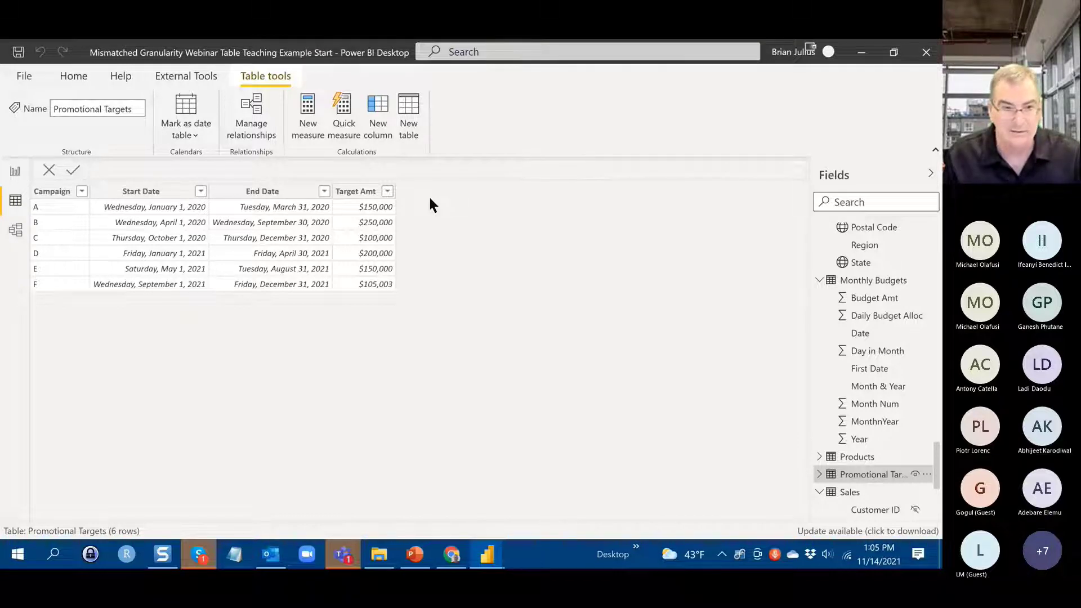
- Open the Promotional Targets query in the Power Query Editor
left_click(14, 170)
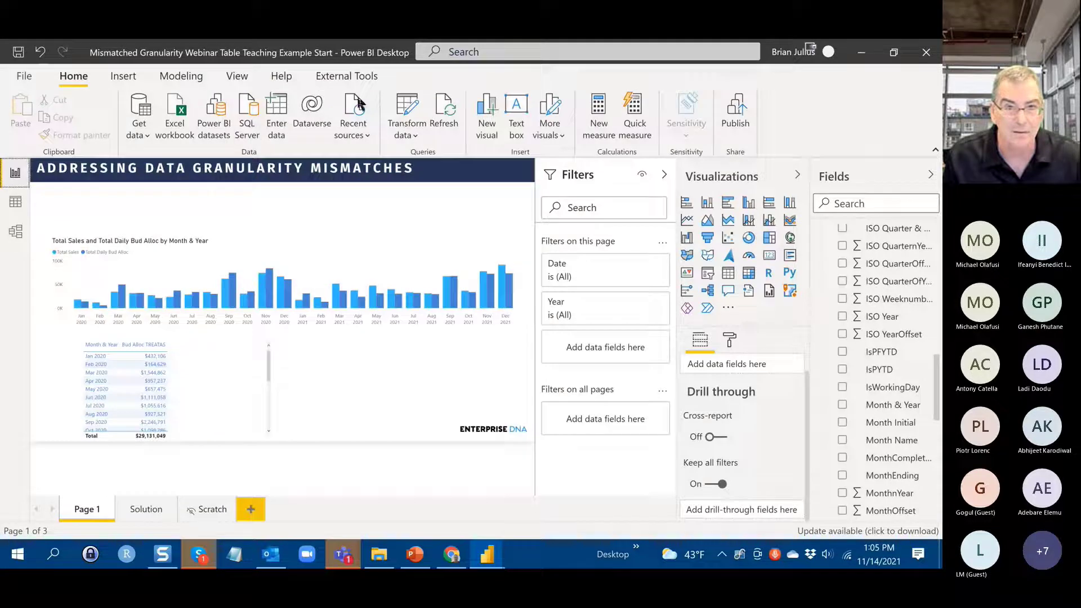
left_click(407, 104)
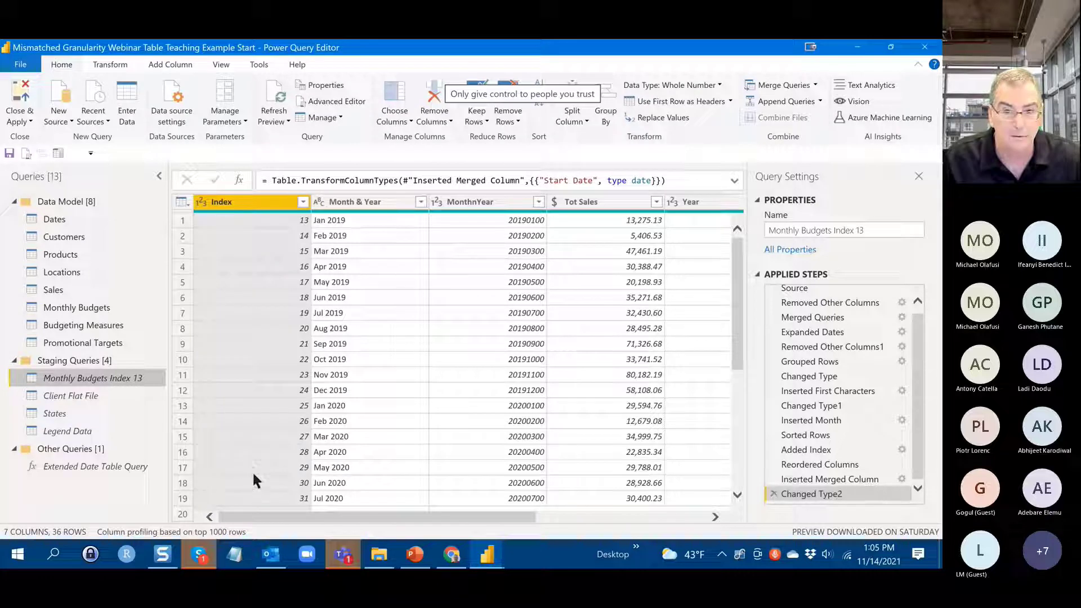
left_click(87, 343)
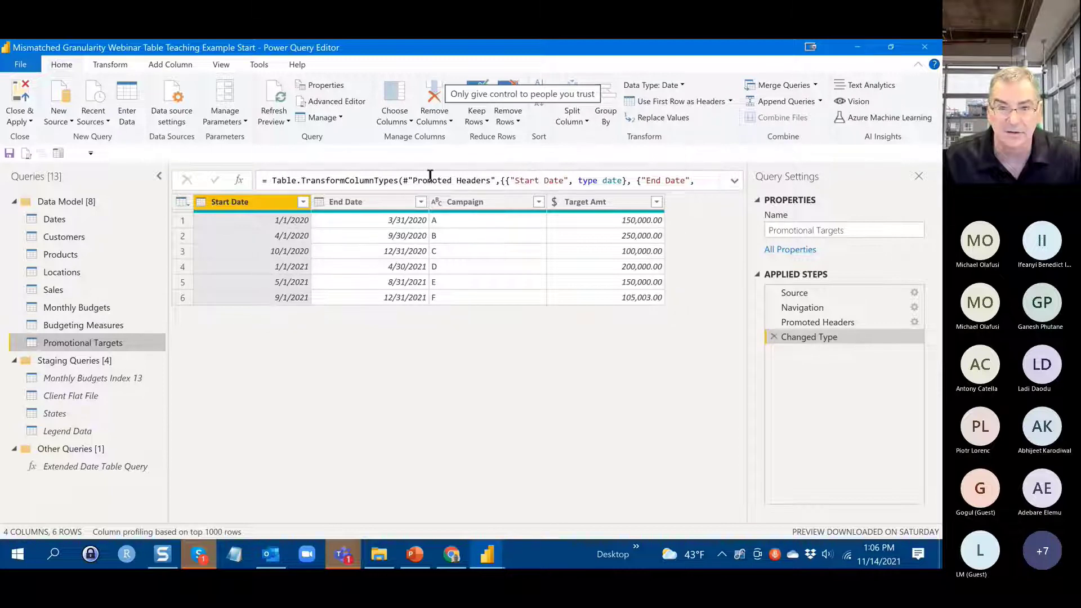
- Add a column to Promotional Targets that subtracts the days of End Date from Start Date, using Subtract Days
left_click(349, 205, "ctrl")
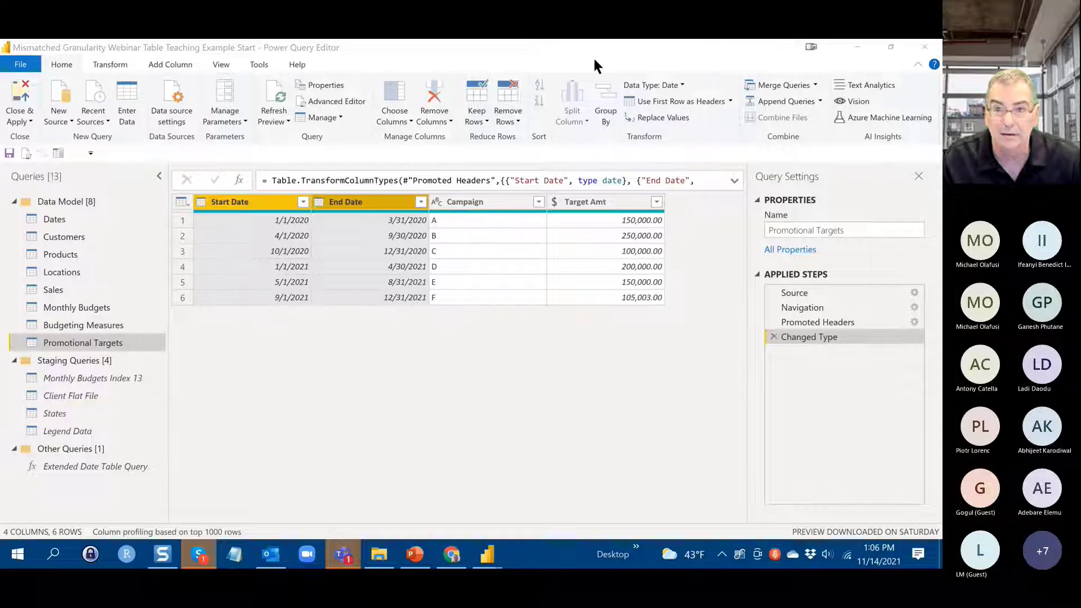
double_click(770, 47)
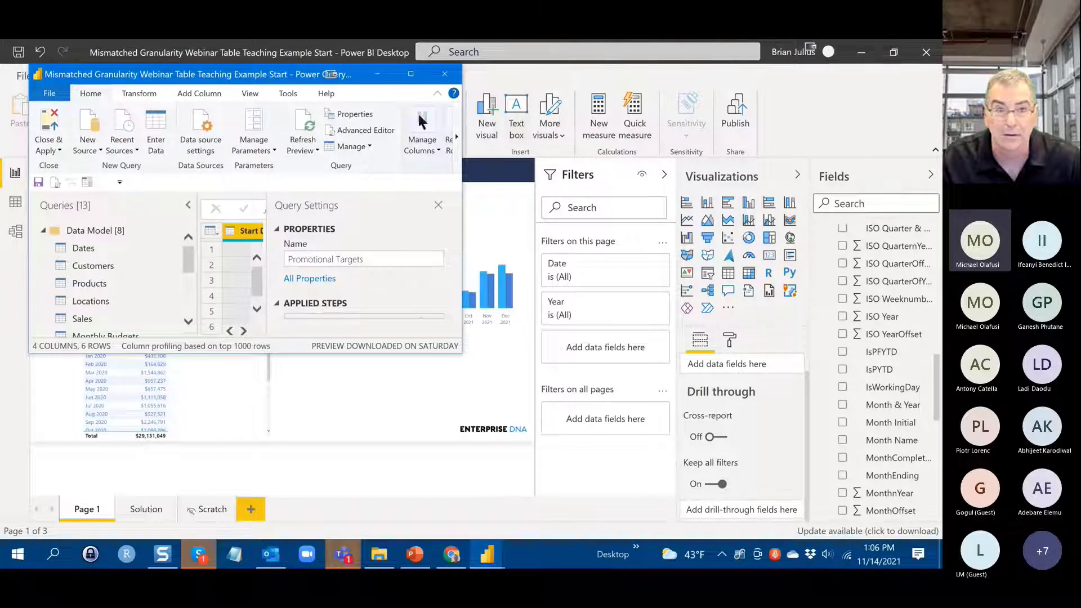
left_click(410, 74)
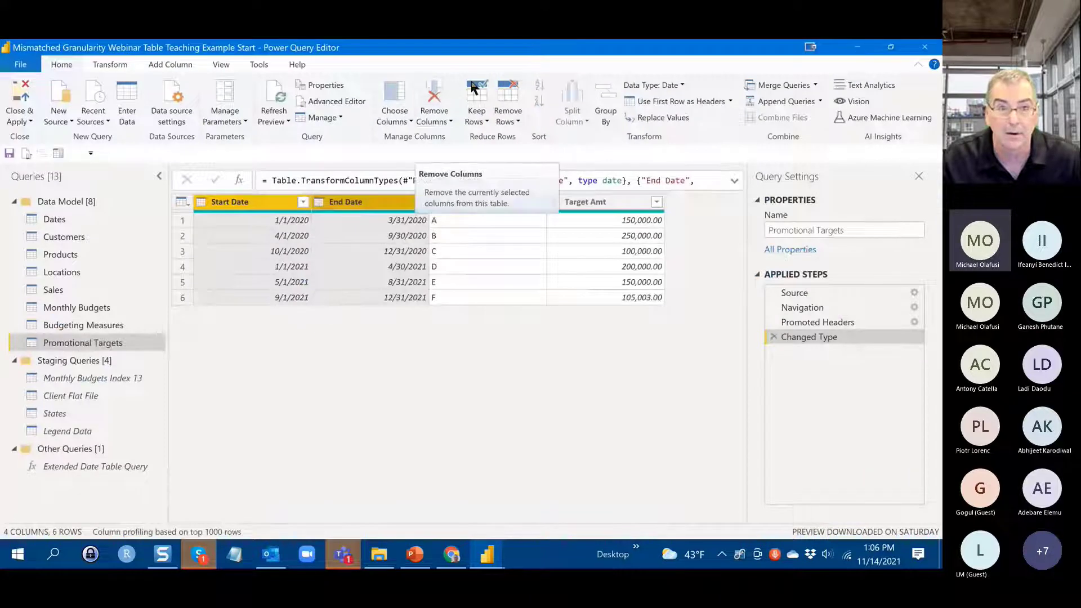
right_click(380, 202)
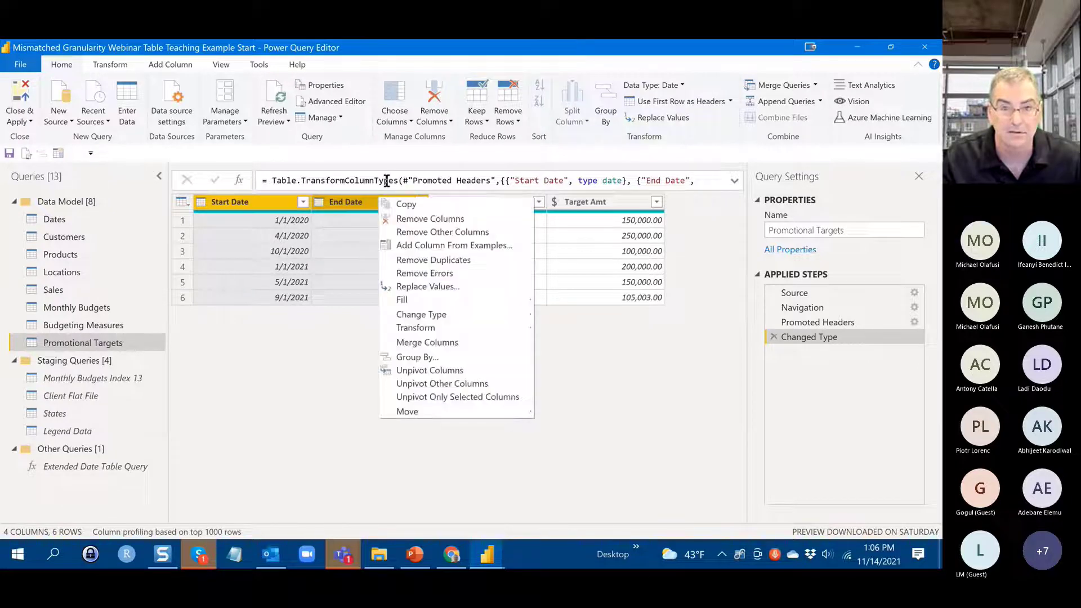
left_click(392, 165)
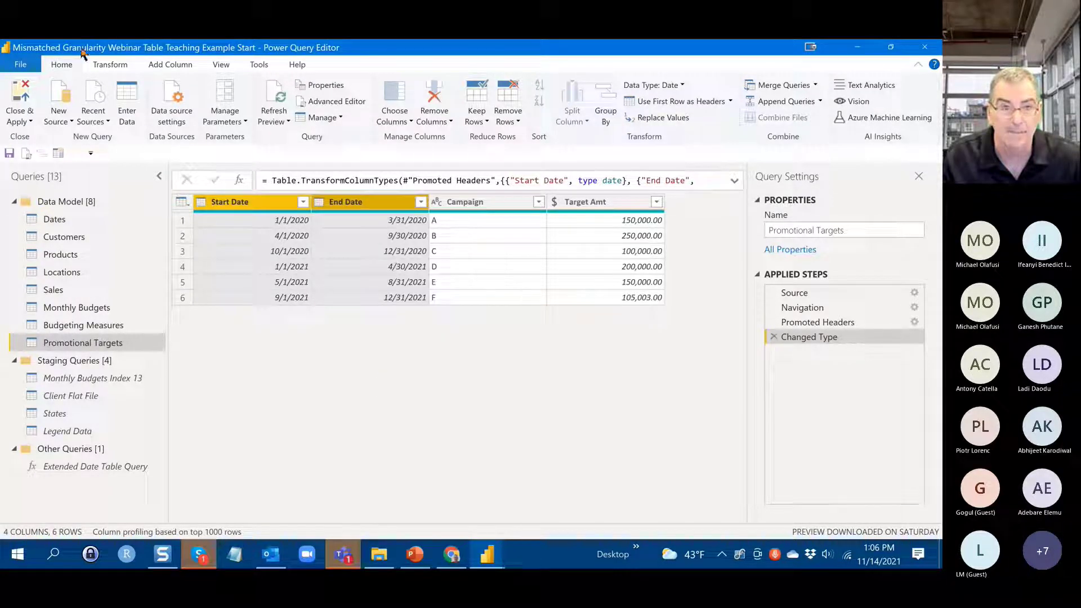
left_click(110, 64)
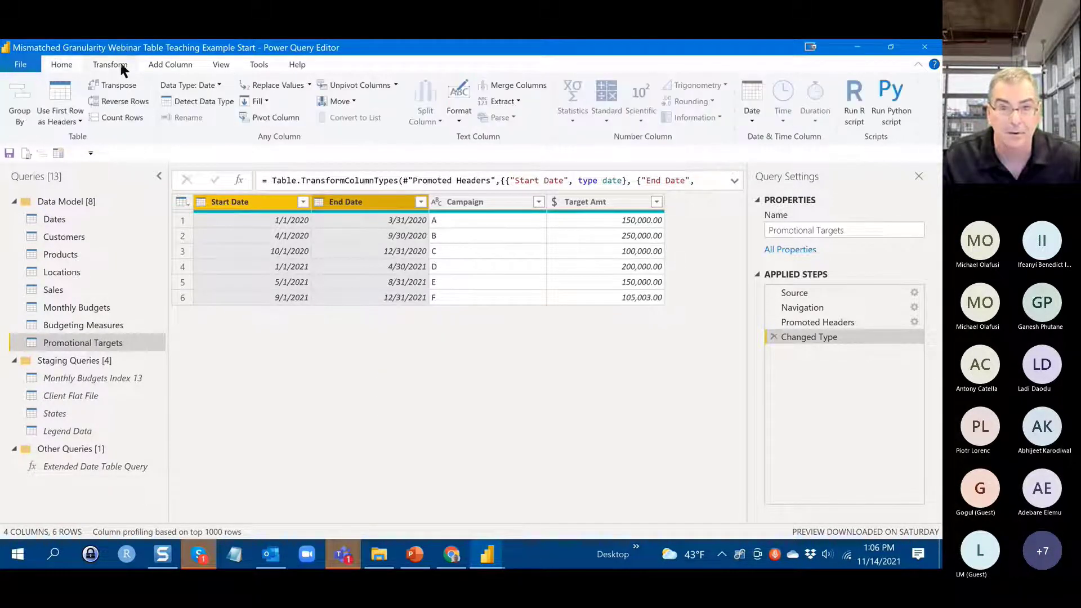
left_click(178, 64)
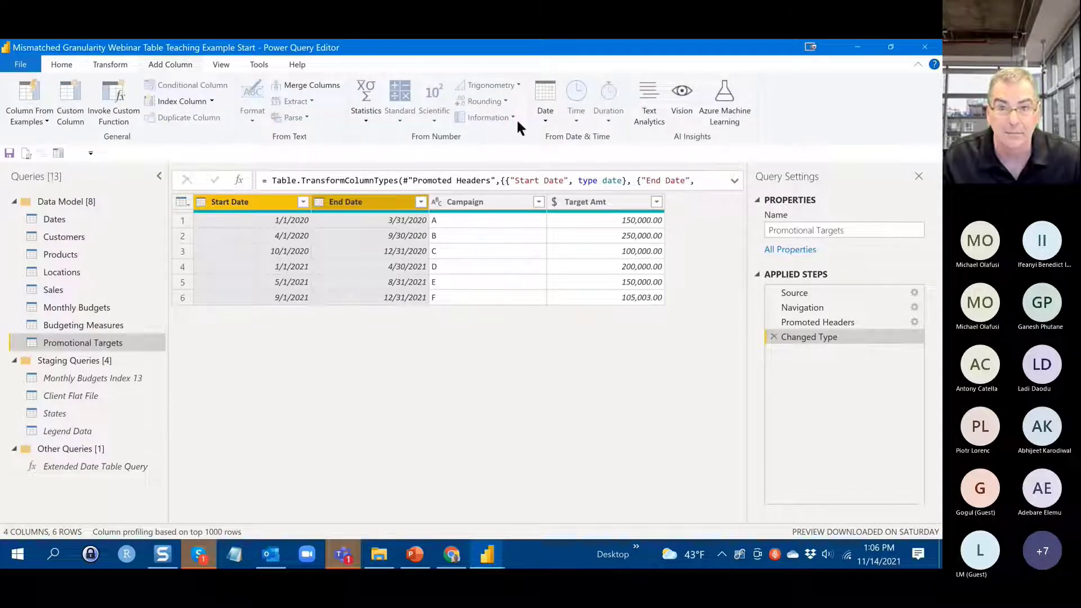
left_click(543, 120)
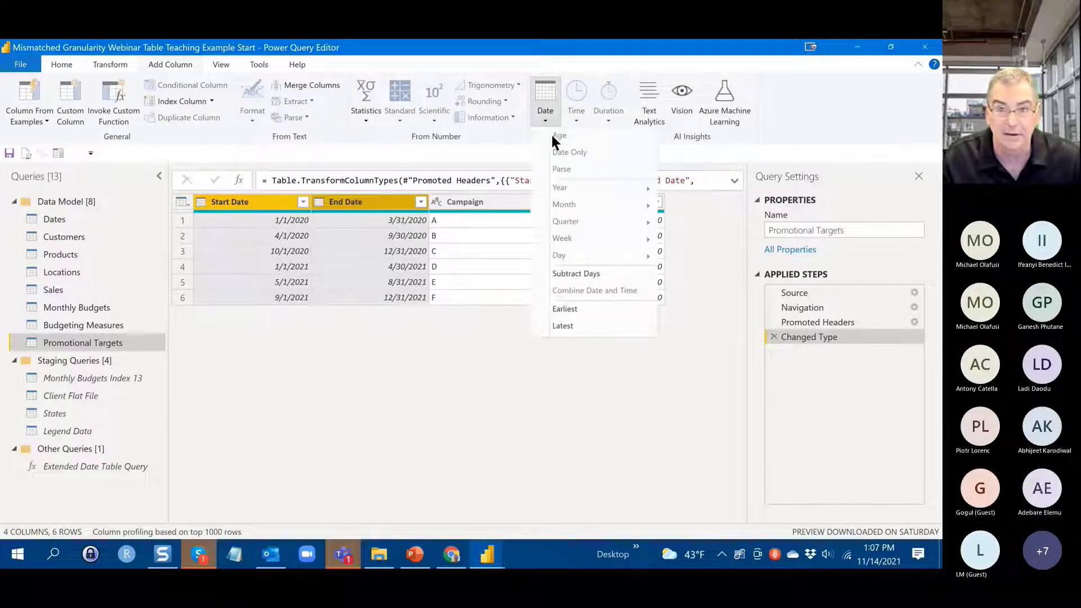
left_click(606, 120)
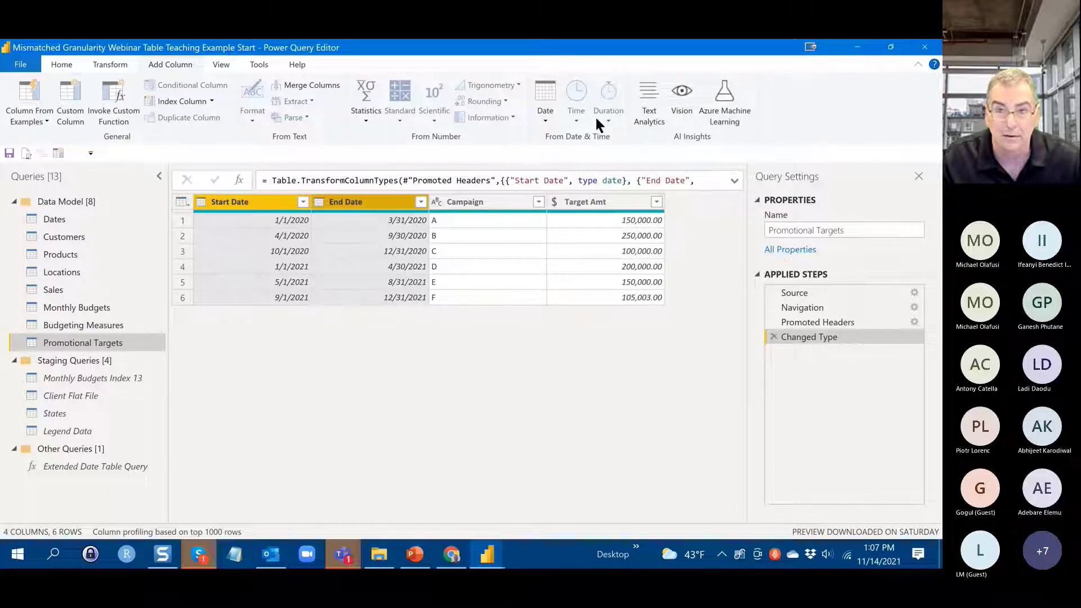
left_click(545, 121)
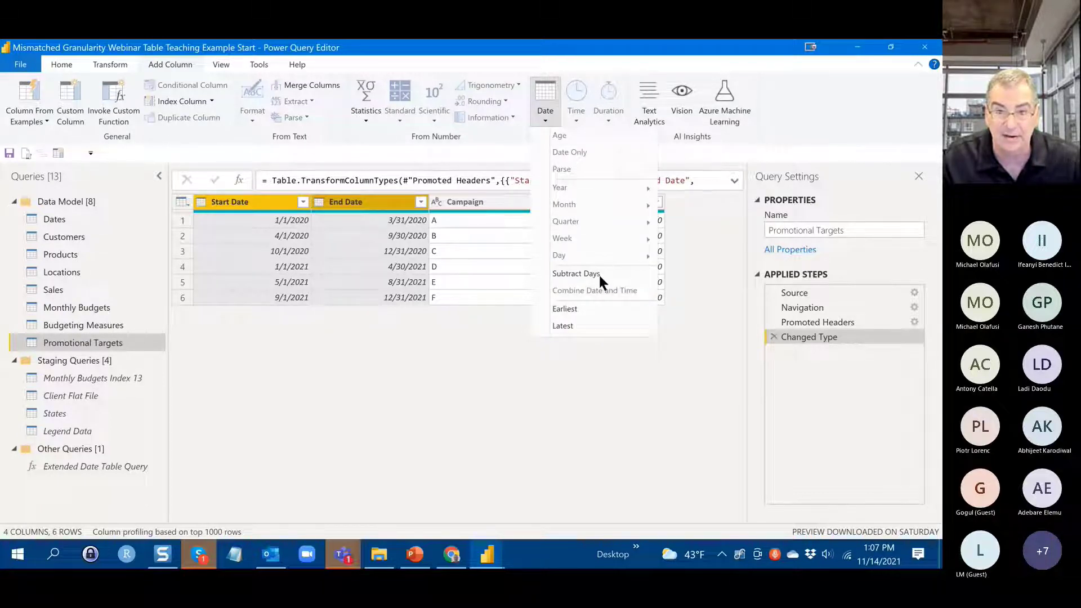
left_click(599, 272)
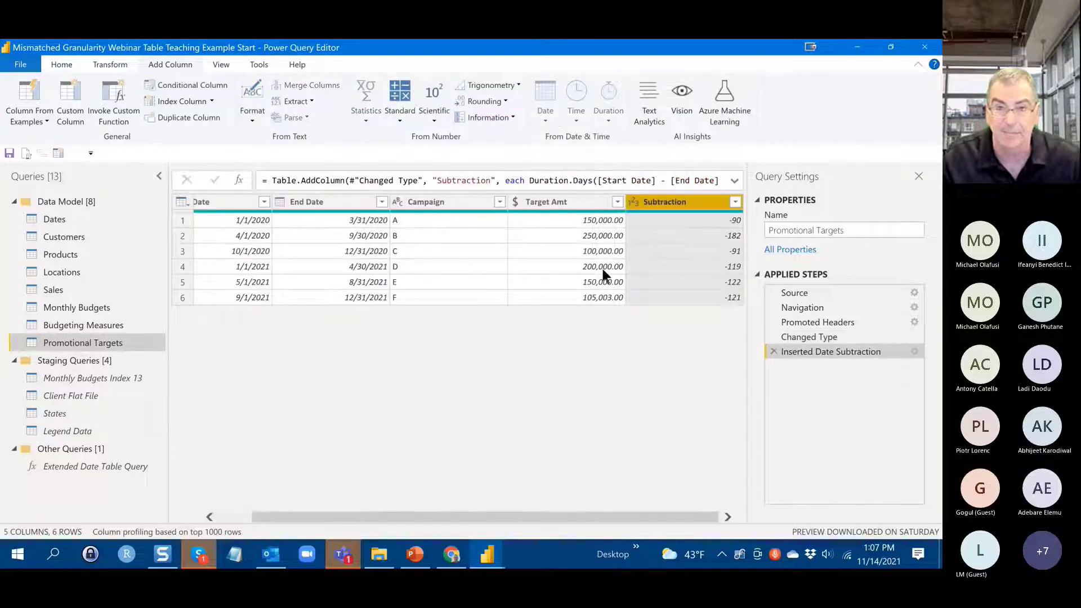
- Add a column to Promotional Targets that holds the absolute value of the Subtraction column
right_click(698, 206)
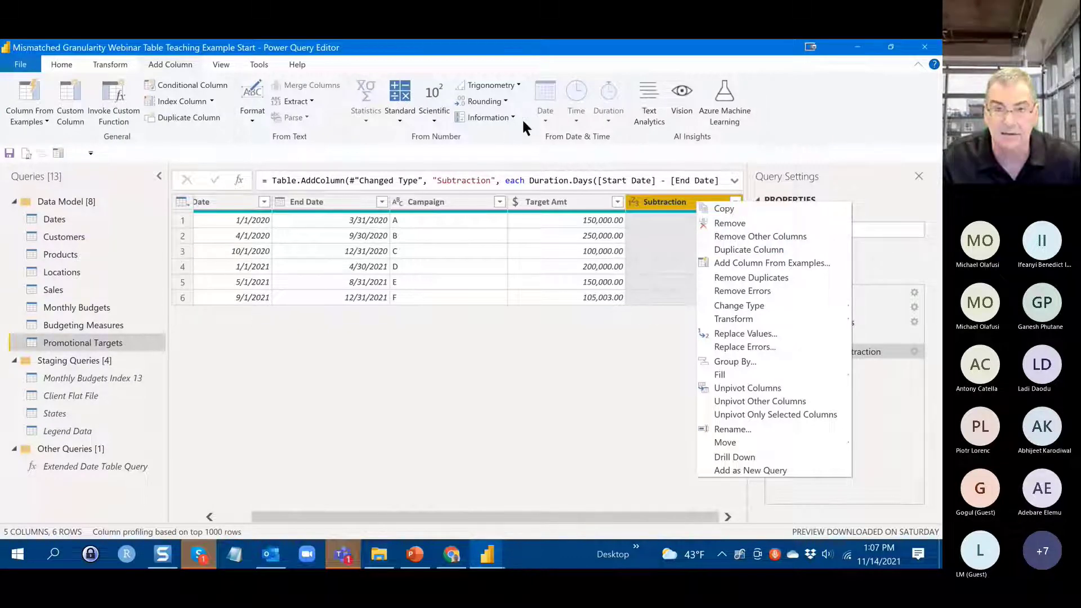
left_click(397, 120)
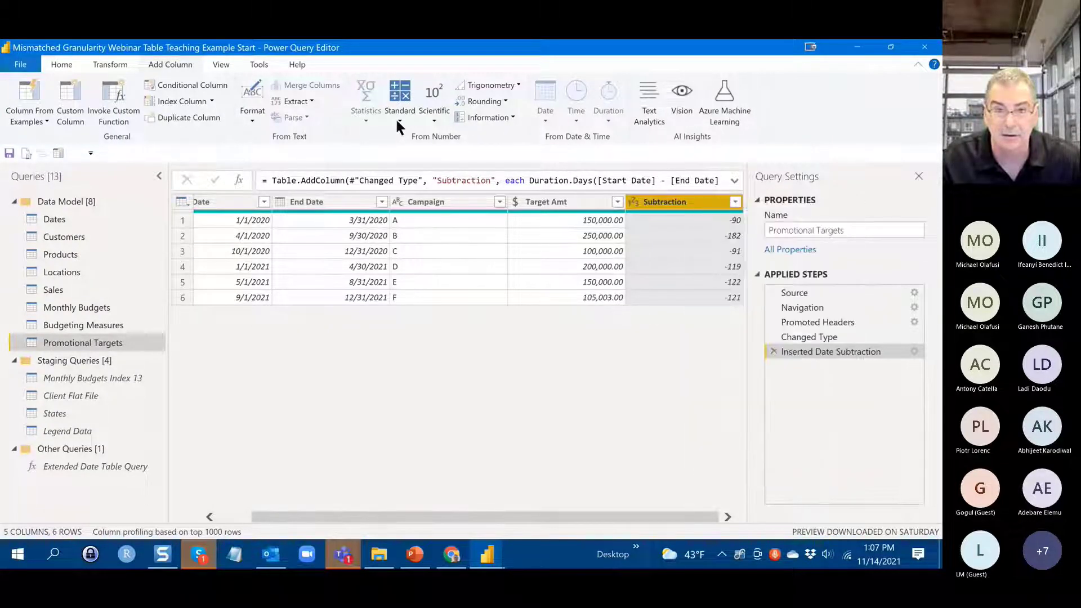
left_click(397, 120)
left_click(431, 117)
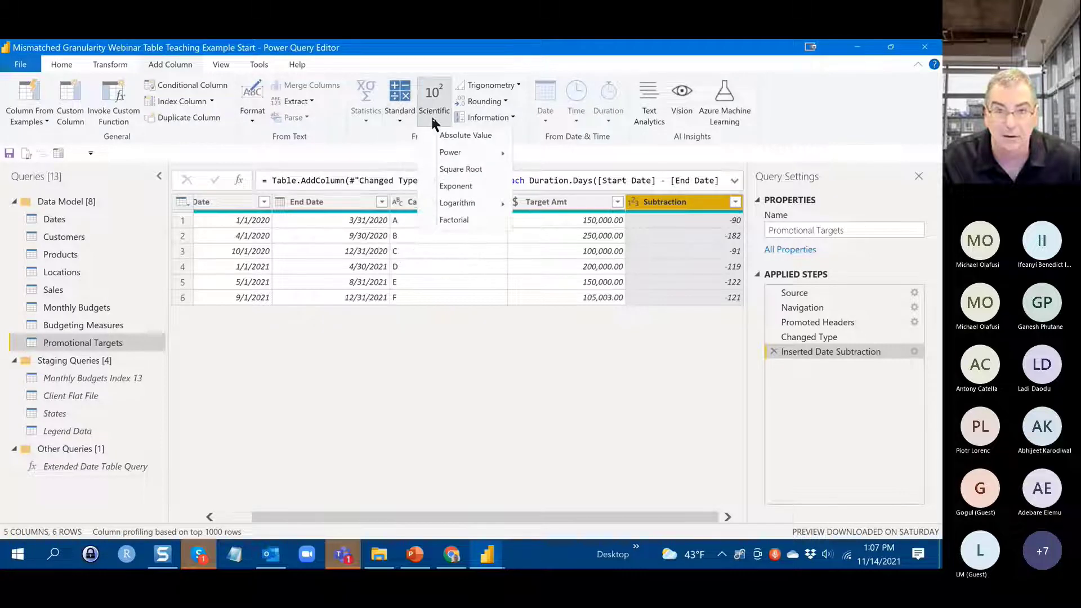
left_click(440, 134)
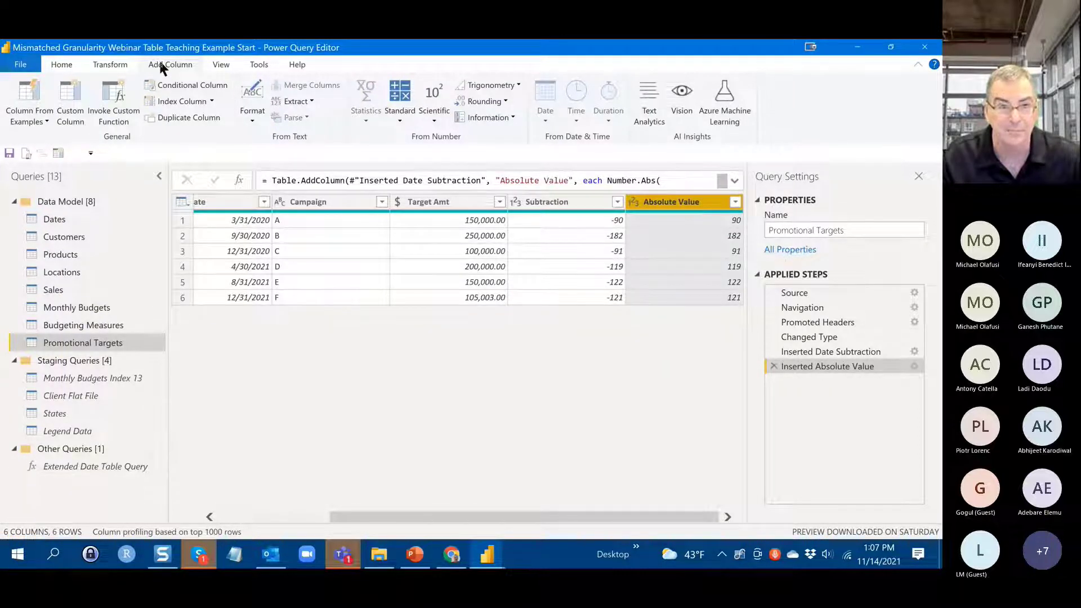
- Start a custom column in Promotional Targets and name it List of Dates
left_click(68, 95)
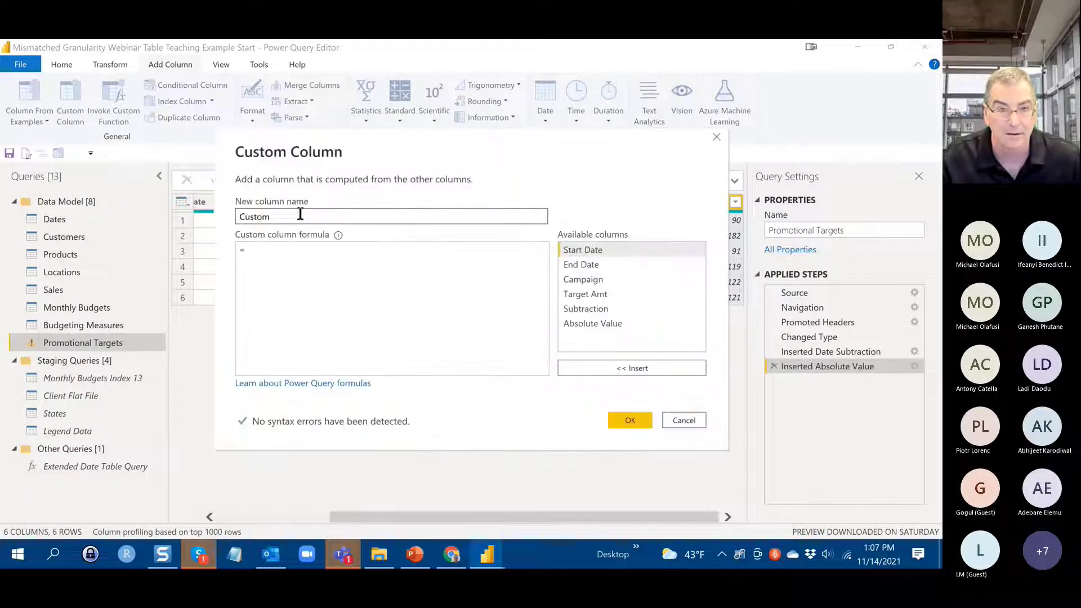
double_click(256, 217)
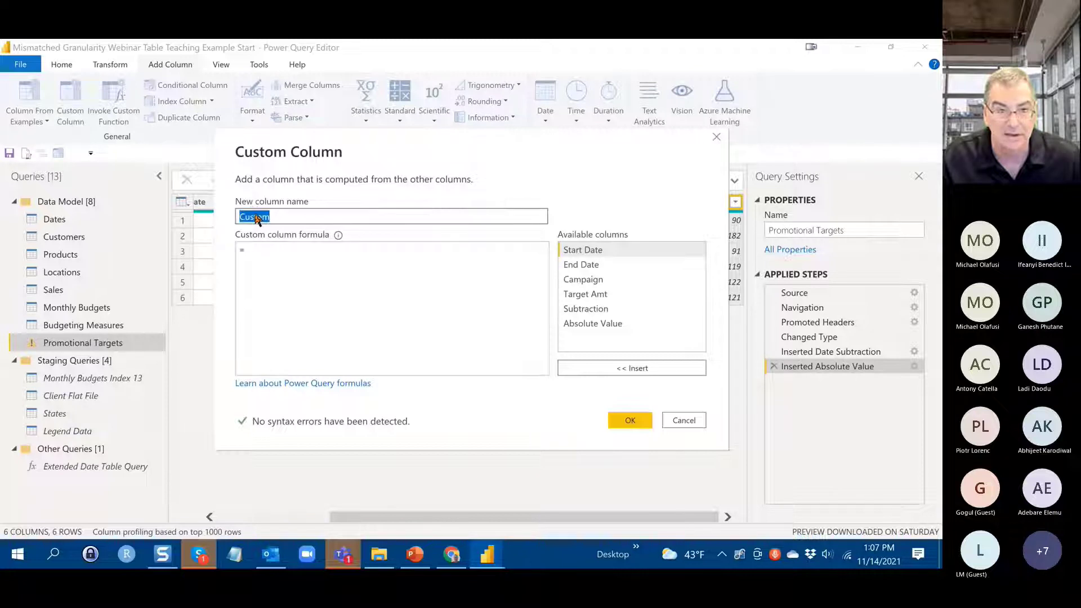
left_click(466, 40)
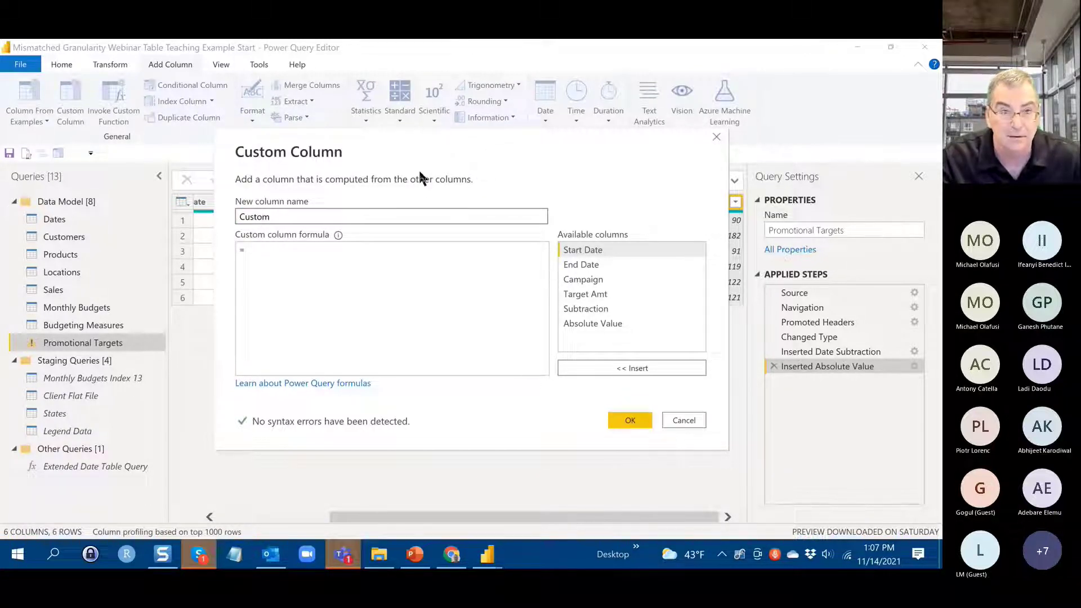
left_click(316, 228)
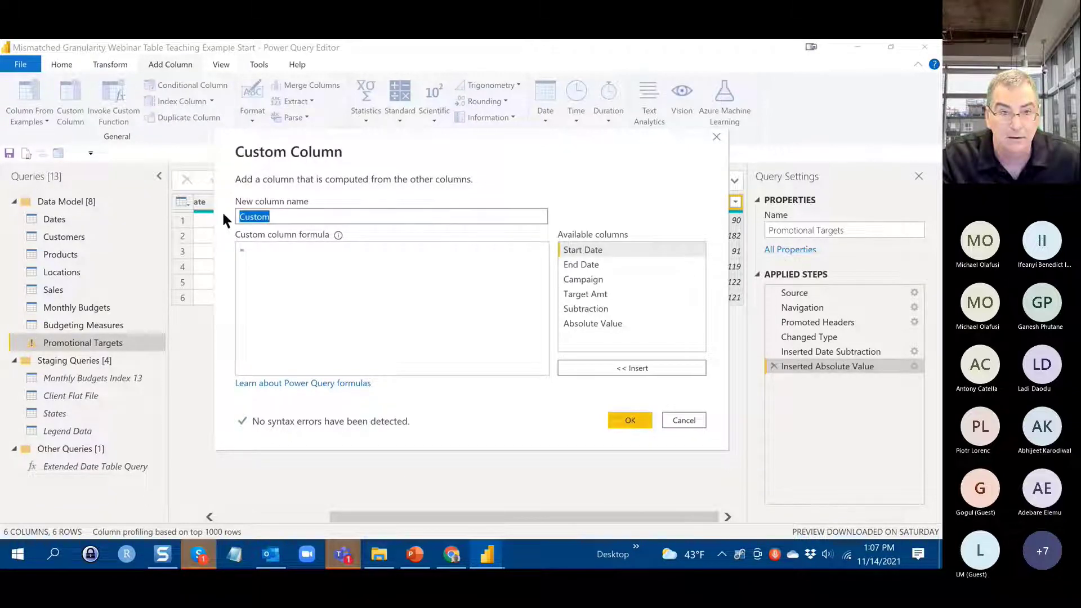
type("Lis")
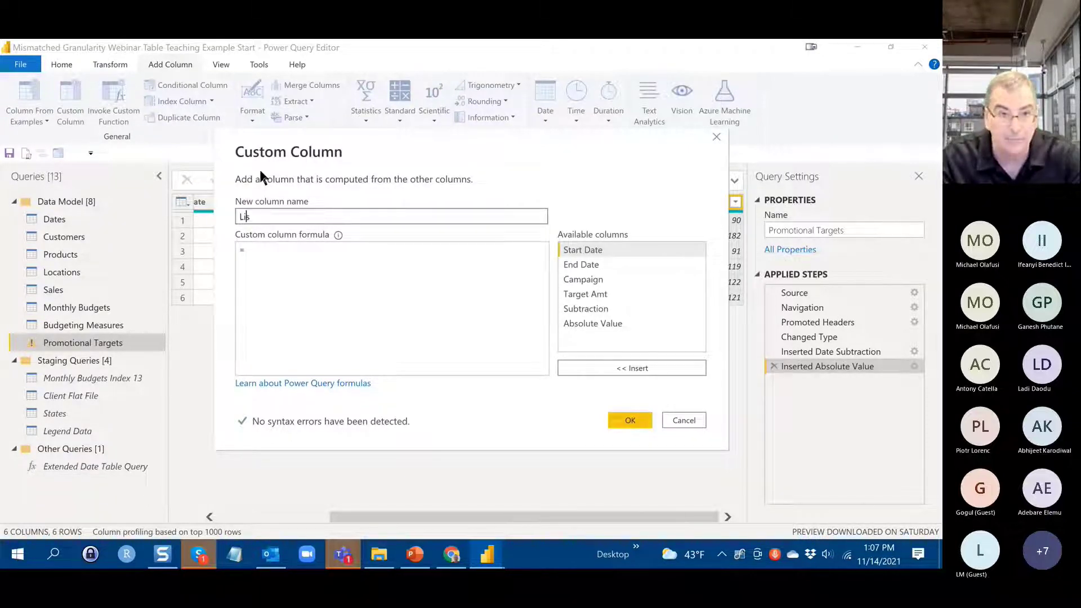
type("t of")
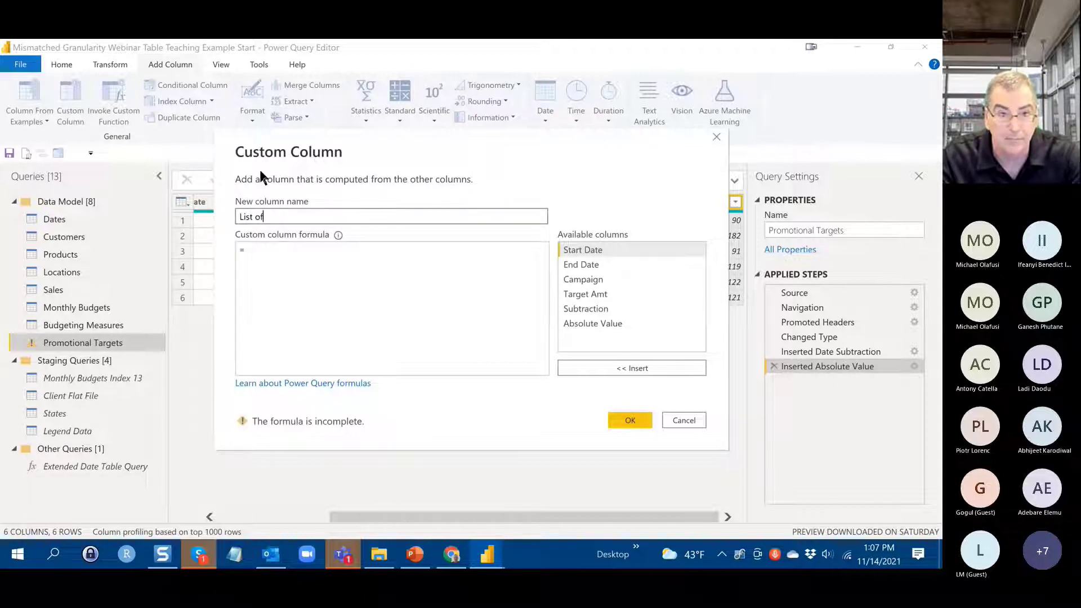
type(" Dates")
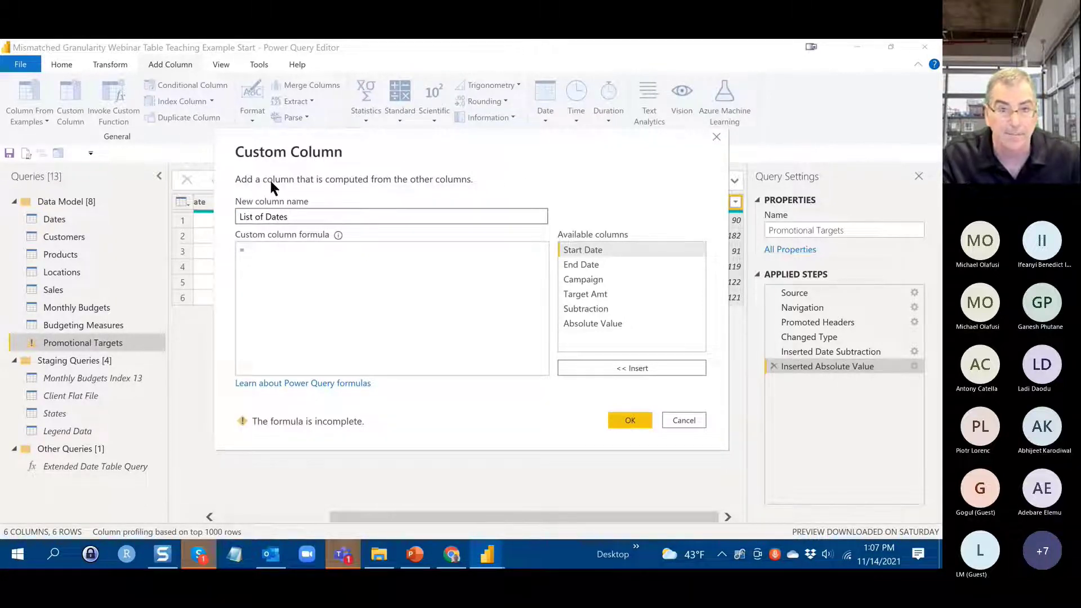
- Begin the custom column formula with the List.Dates function, removing the duplicated "list" text in front of it
left_click(253, 251)
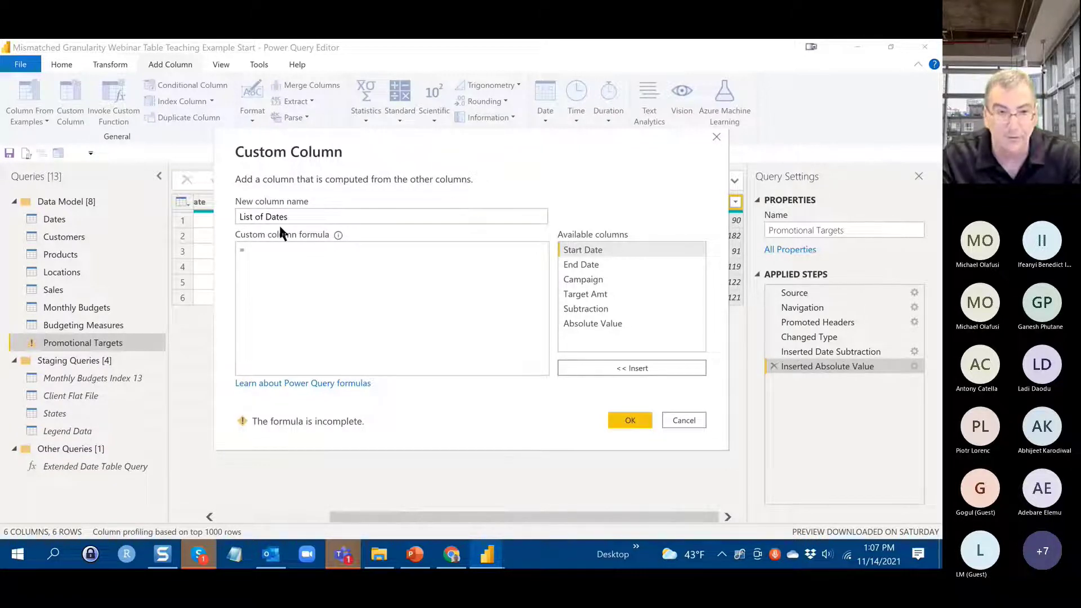
type("li")
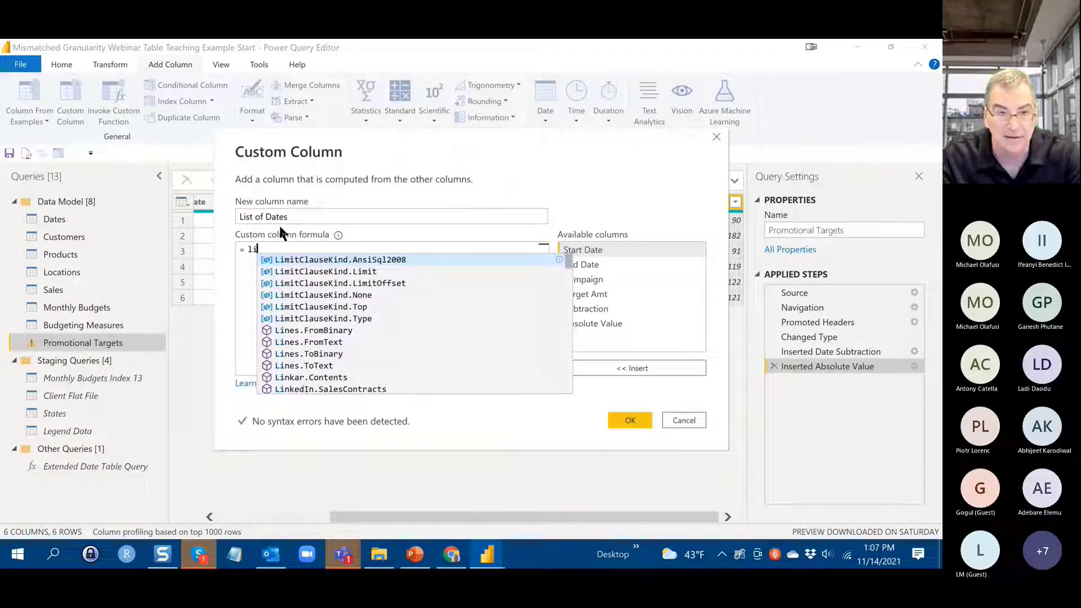
type("st.dat")
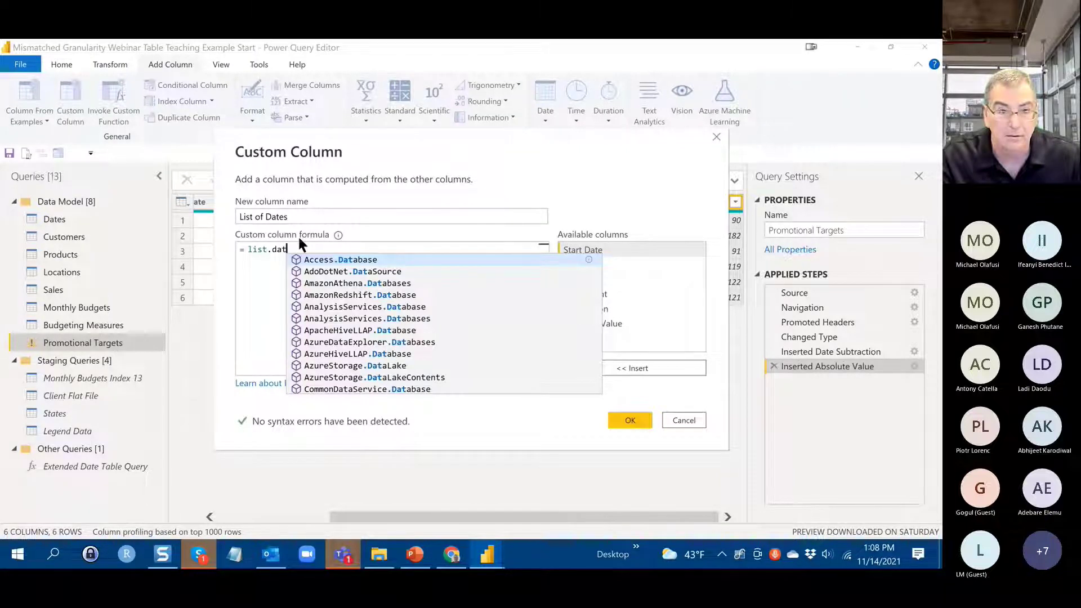
type("e")
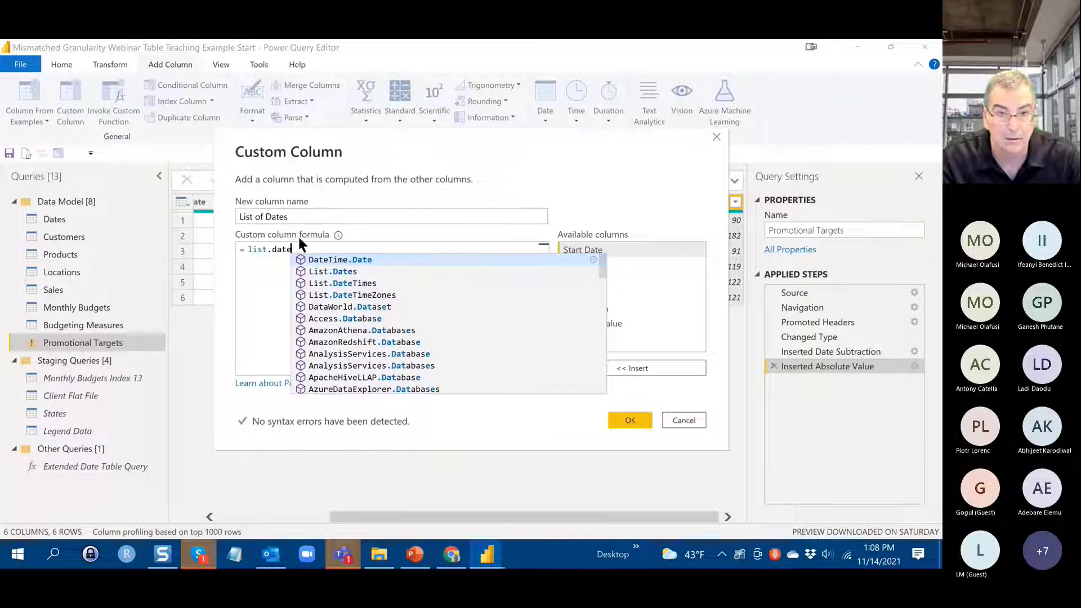
left_click(324, 270)
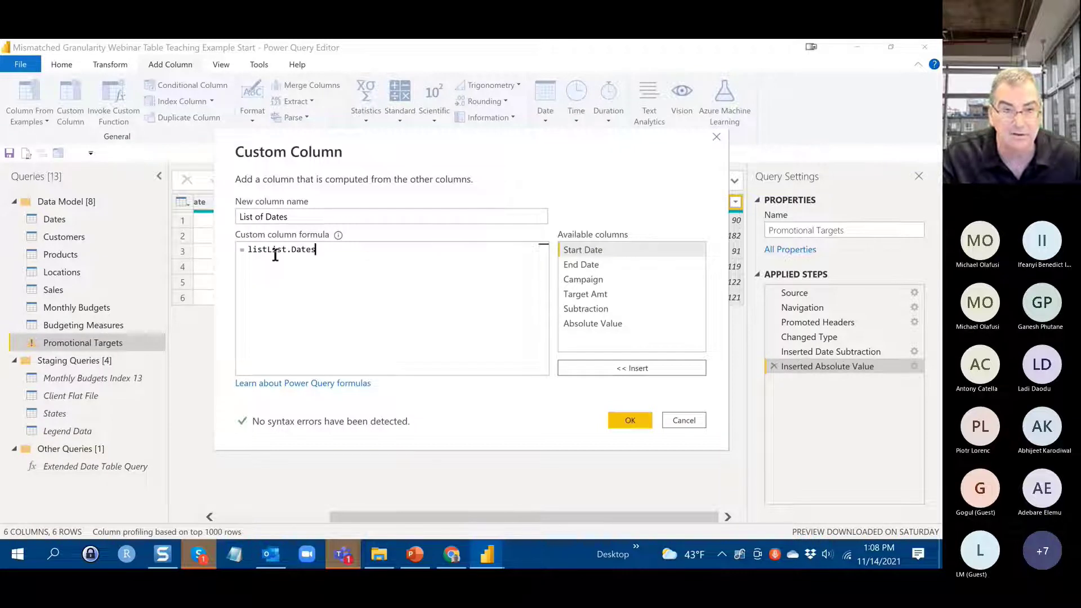
left_click_drag(250, 250, 267, 248)
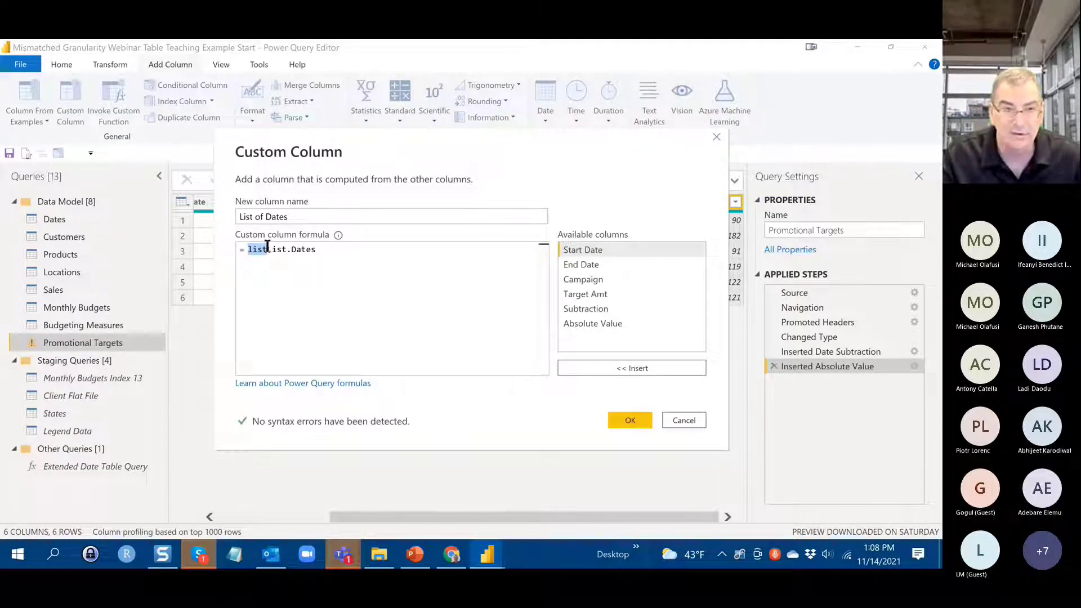
key("BackSpace")
left_click(311, 249)
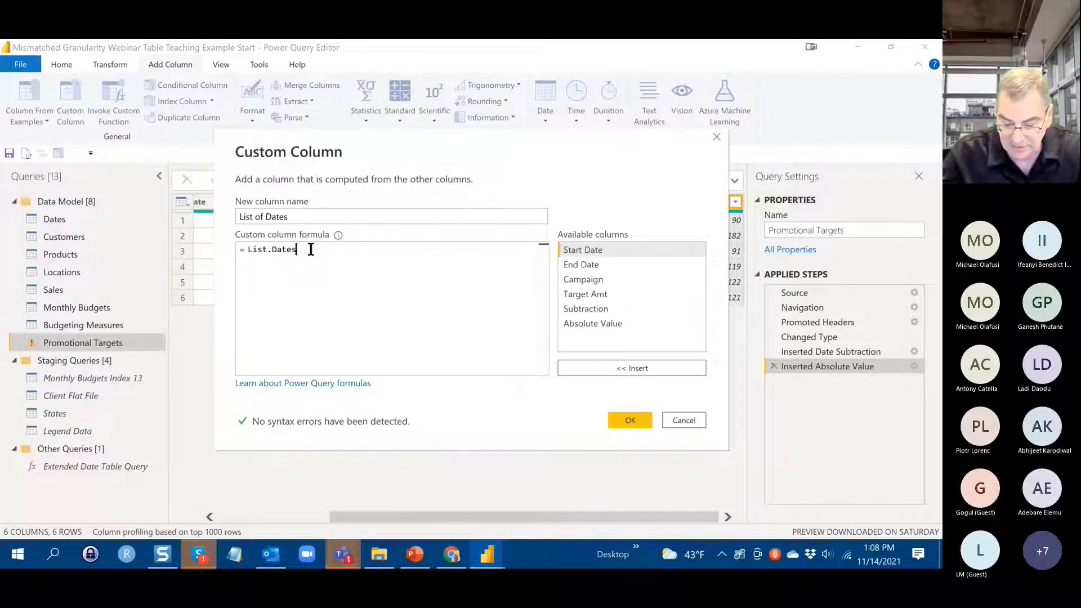
- Supply [Start Date] as the start and [Subtraction] as the count argument of List.Dates
type("(")
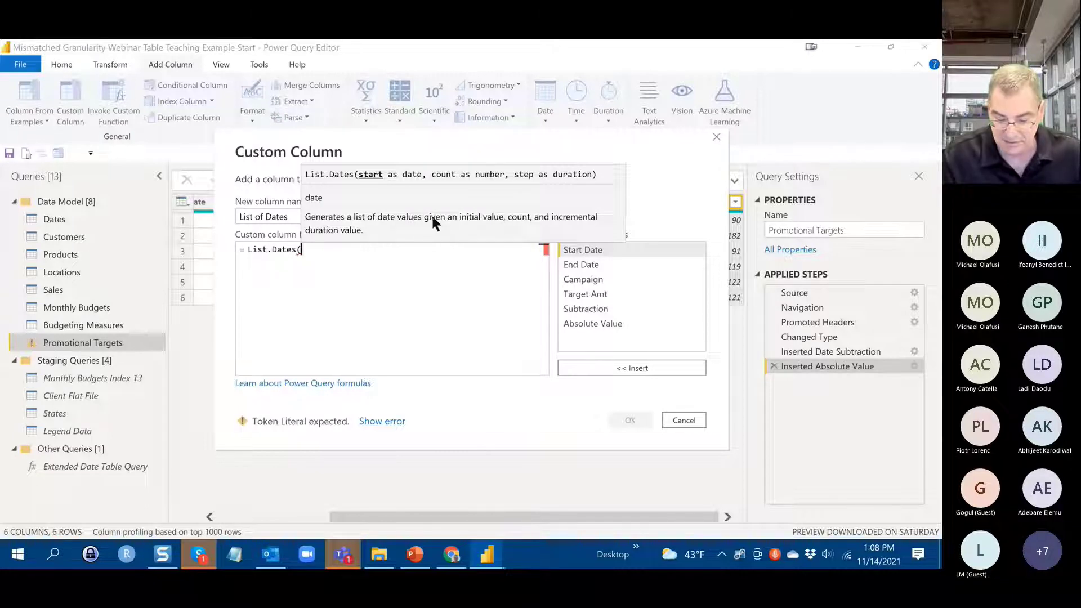
left_click(592, 251)
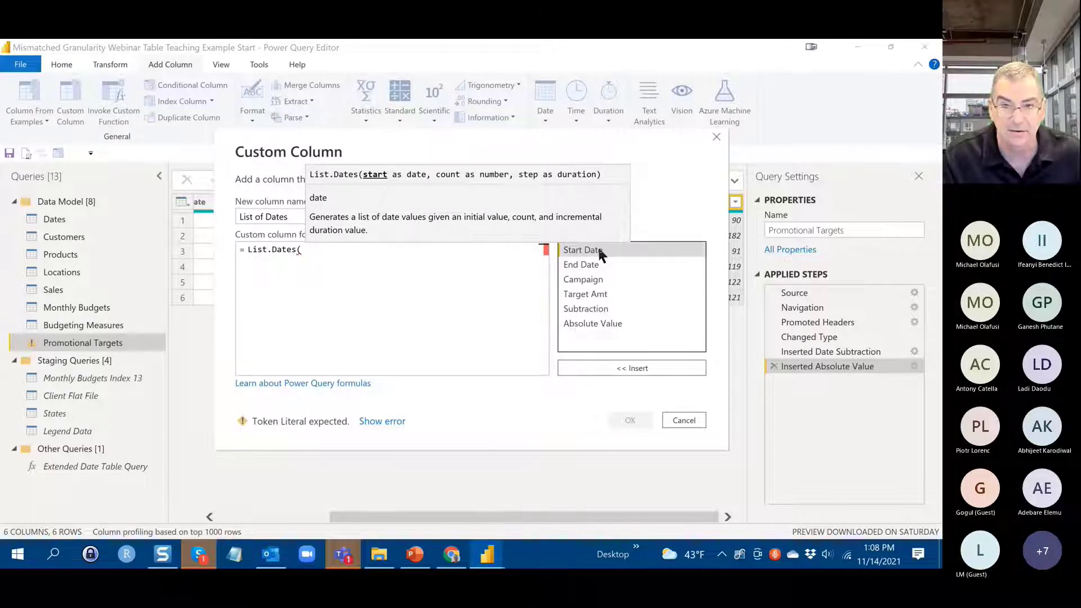
double_click(598, 250)
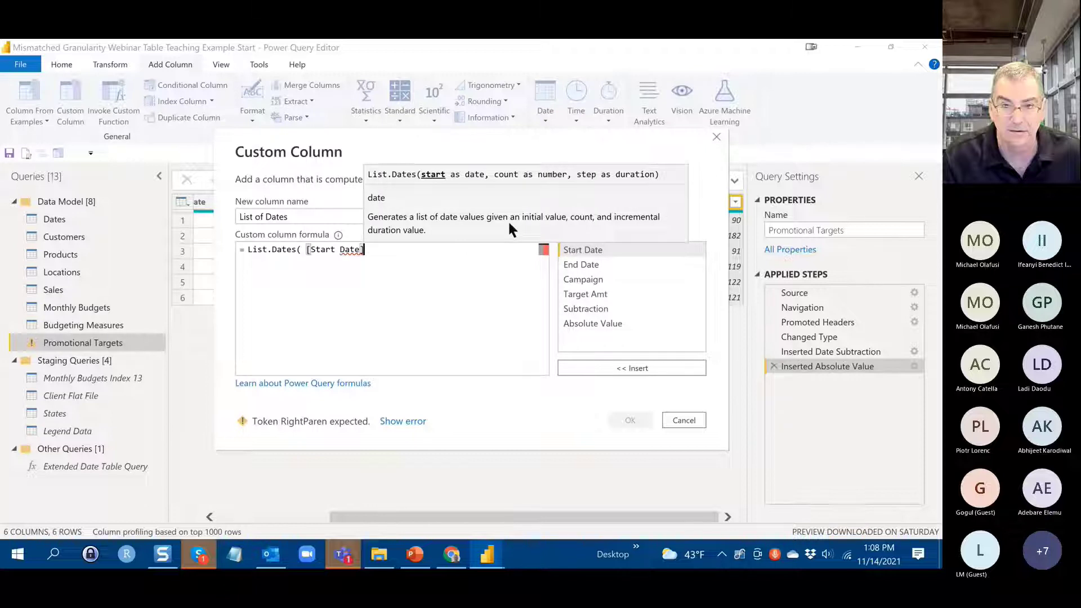
type(",")
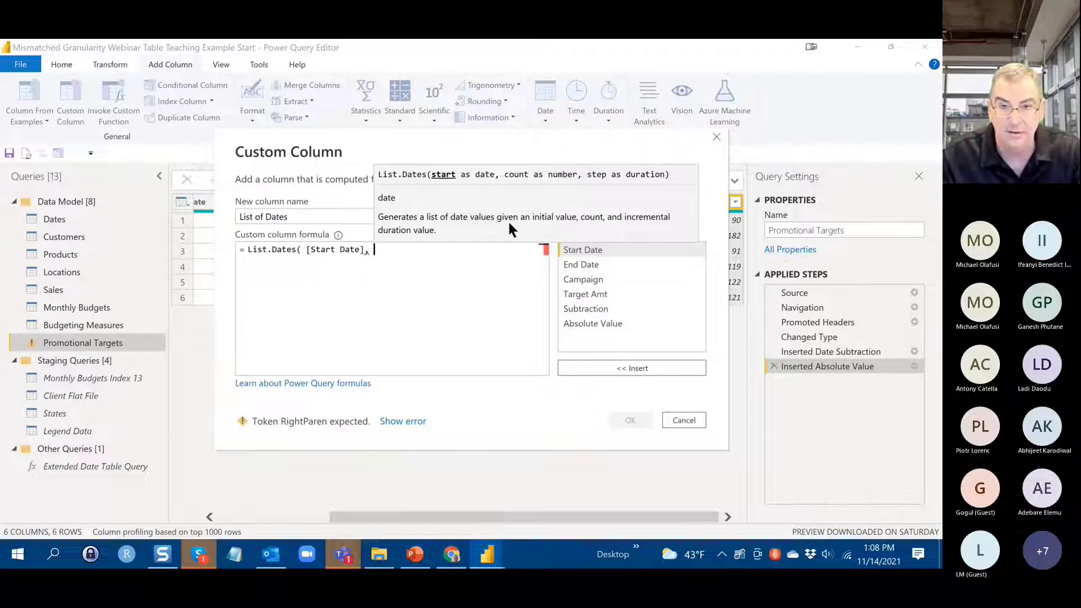
double_click(598, 310)
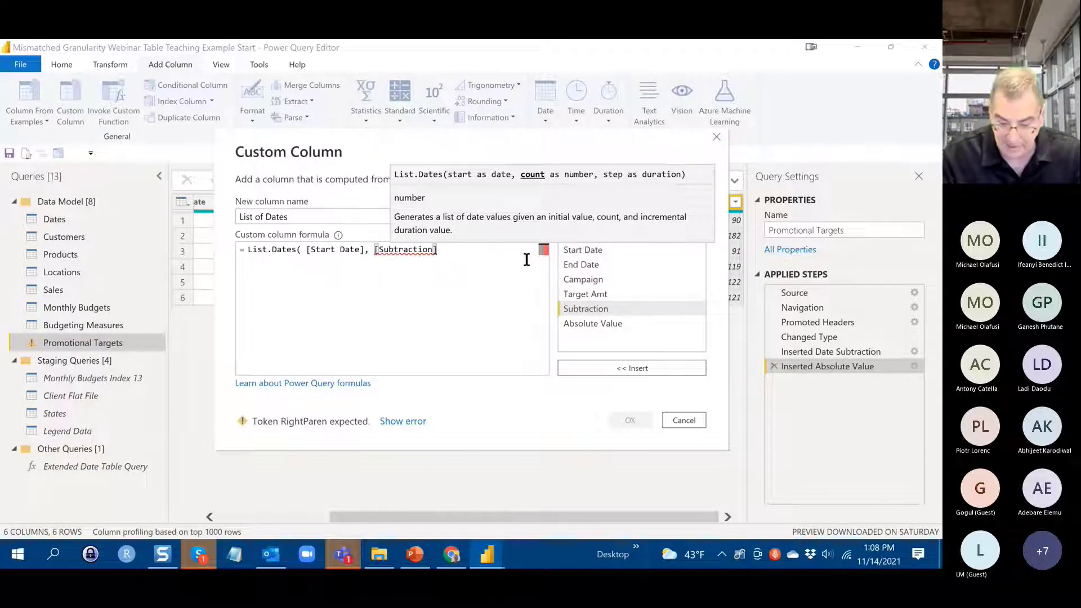
type(",")
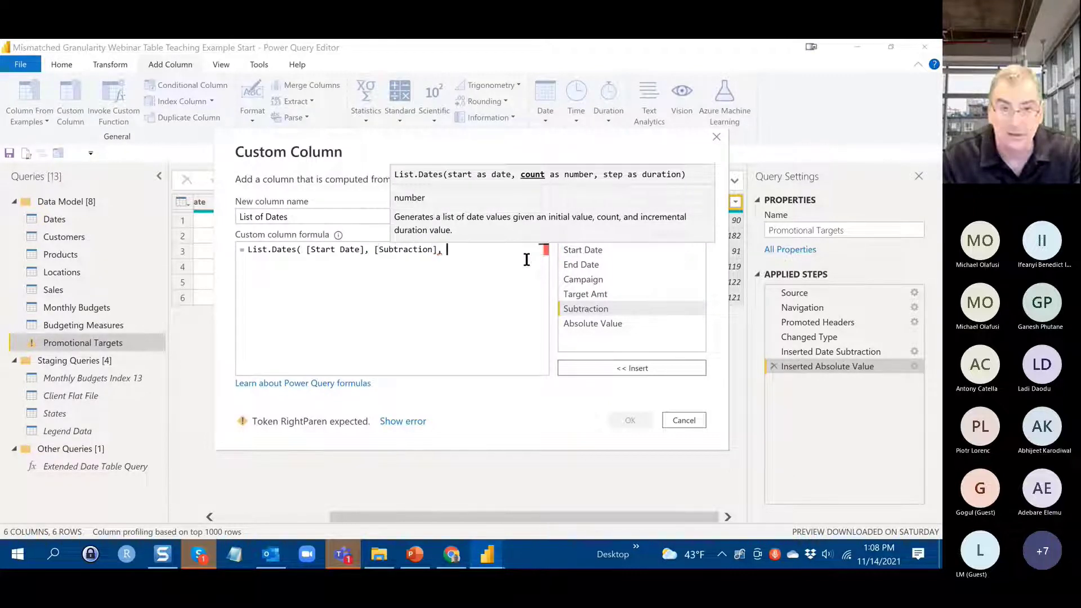
- Complete the List.Dates formula with #duration( 1, 0, 0, 0) as its step argument and create the column
type(" #")
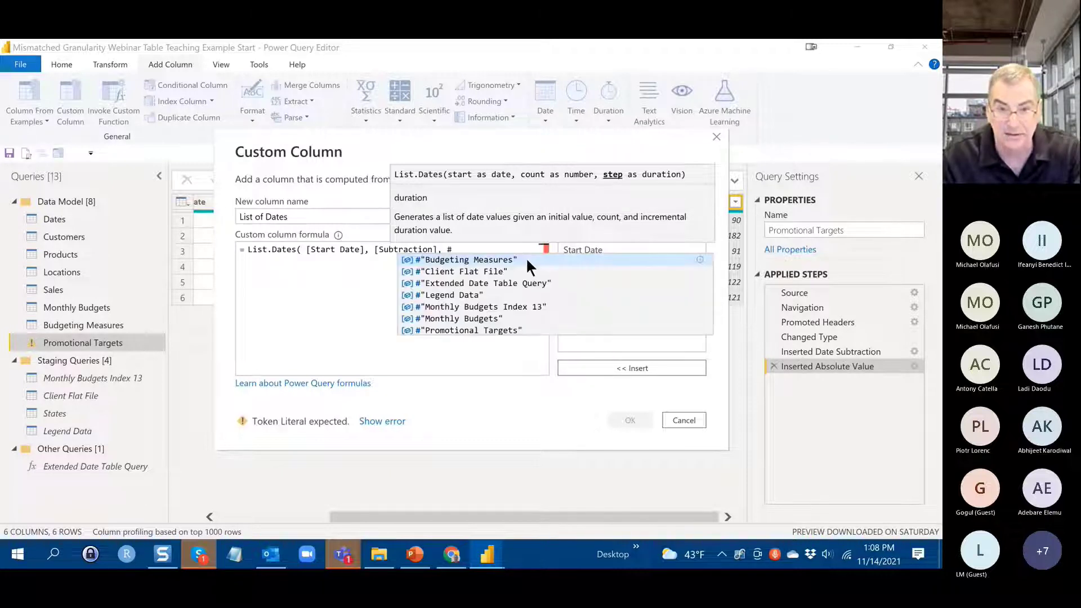
type("durat")
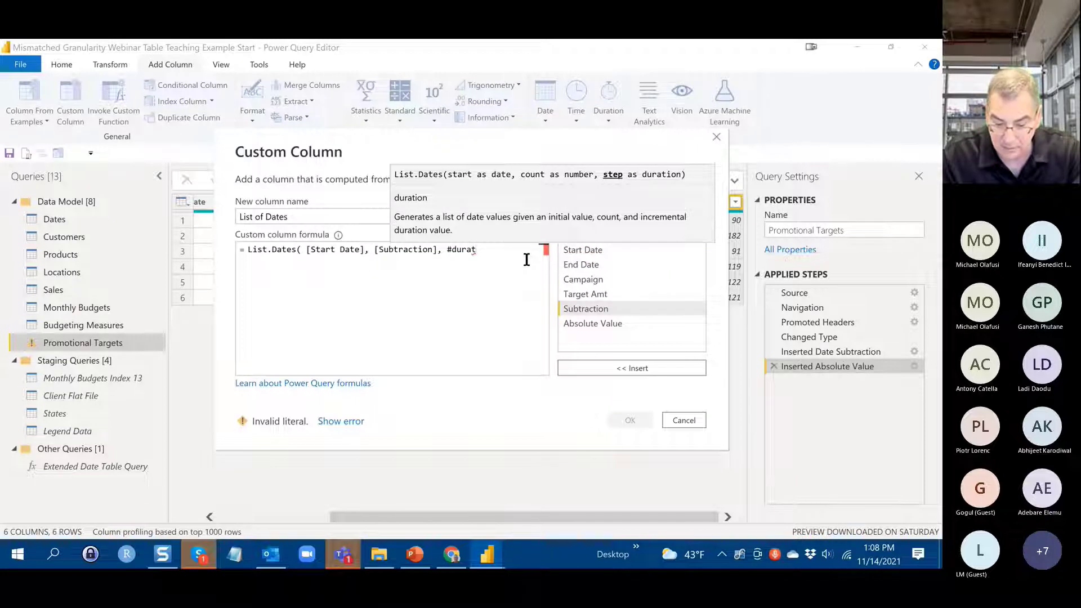
type("ion")
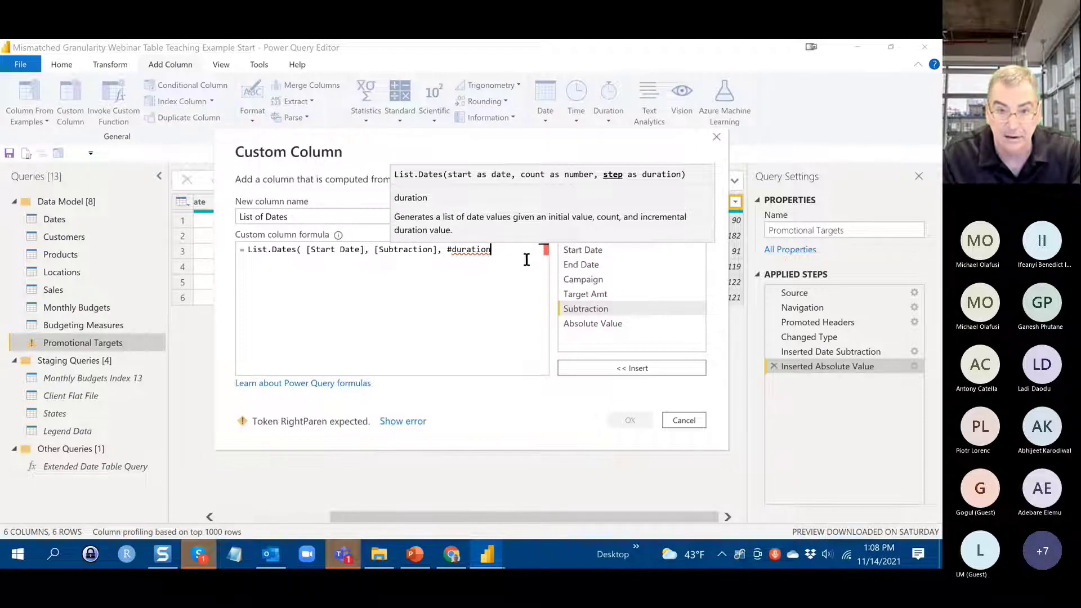
type("(")
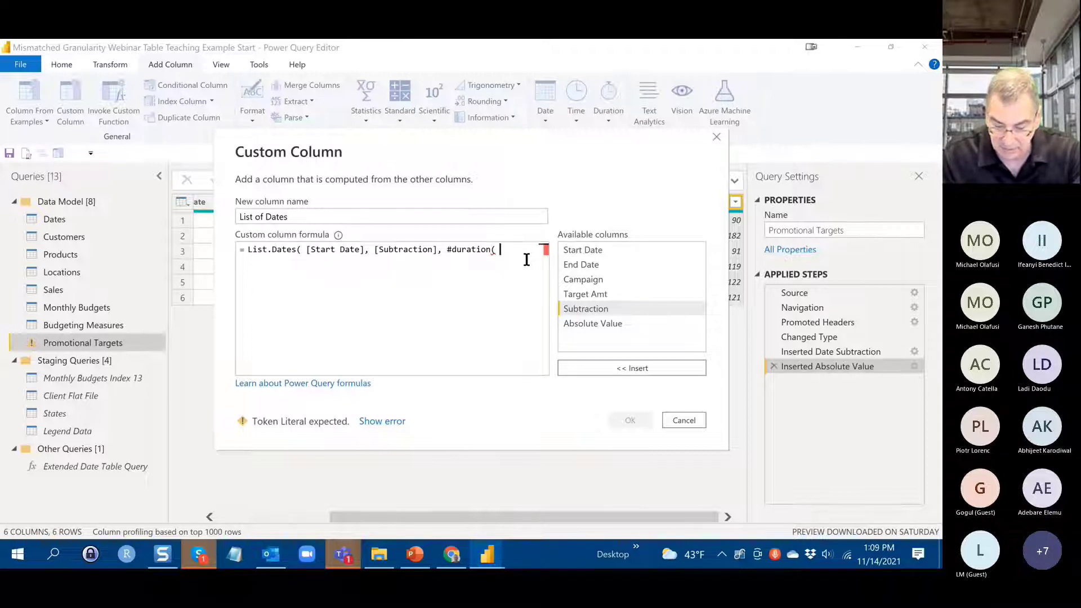
type(" 1, ")
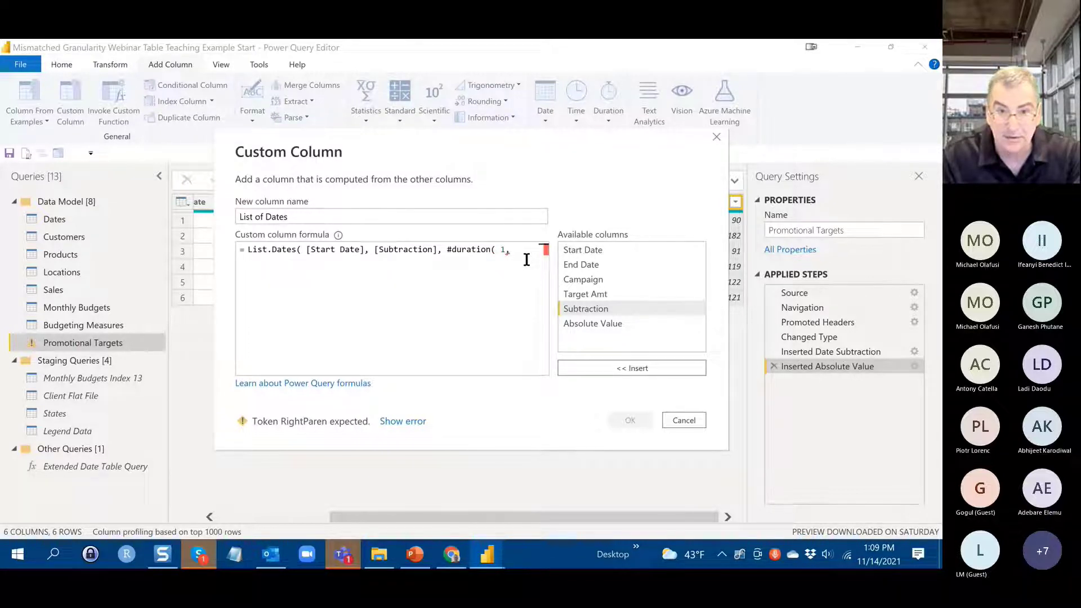
type("0, ")
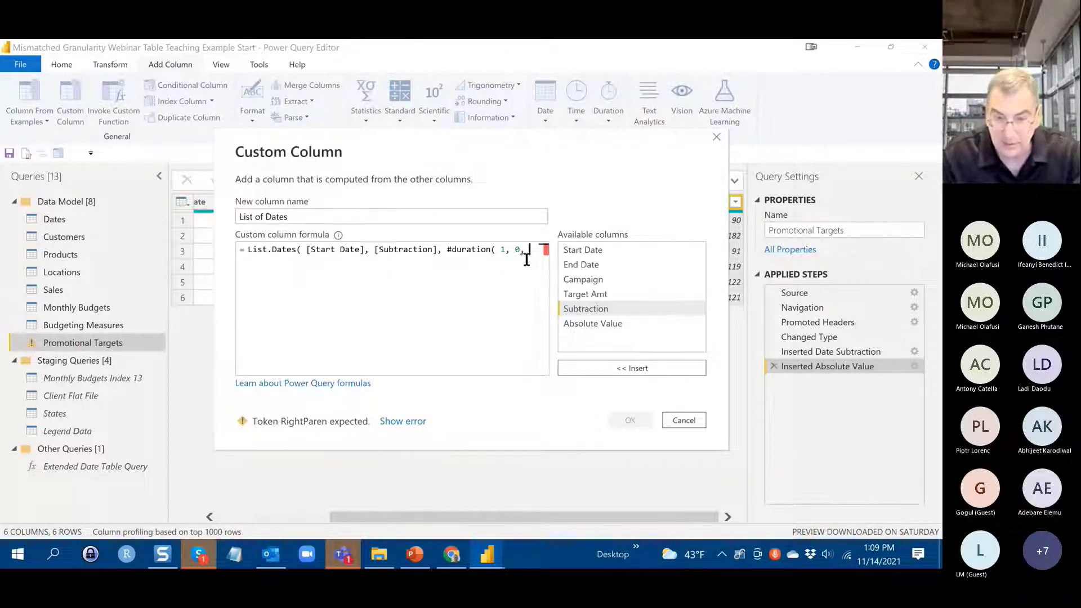
type("0, ")
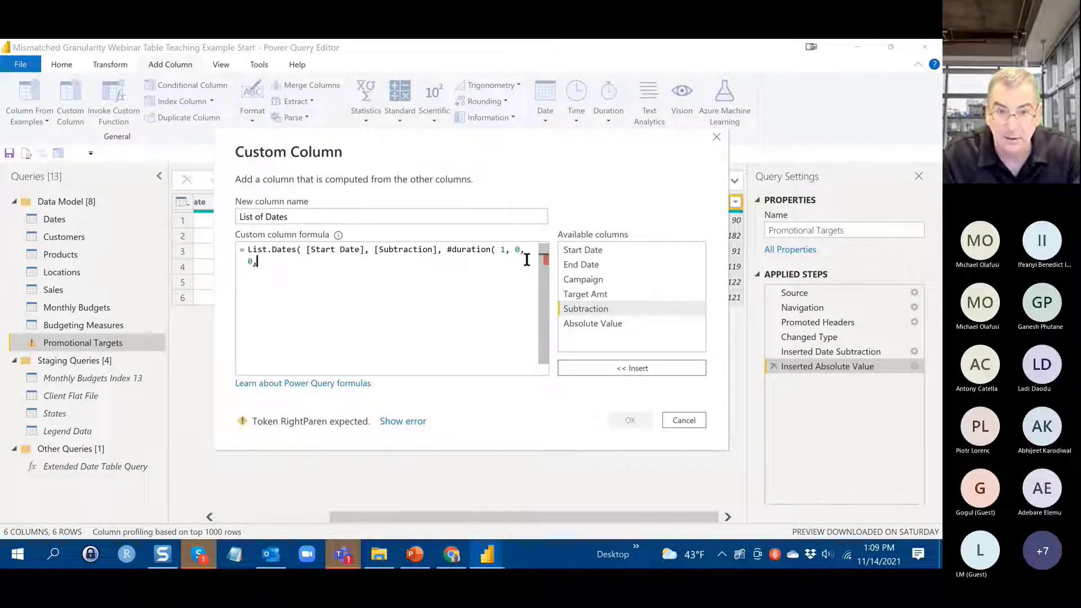
type("0")
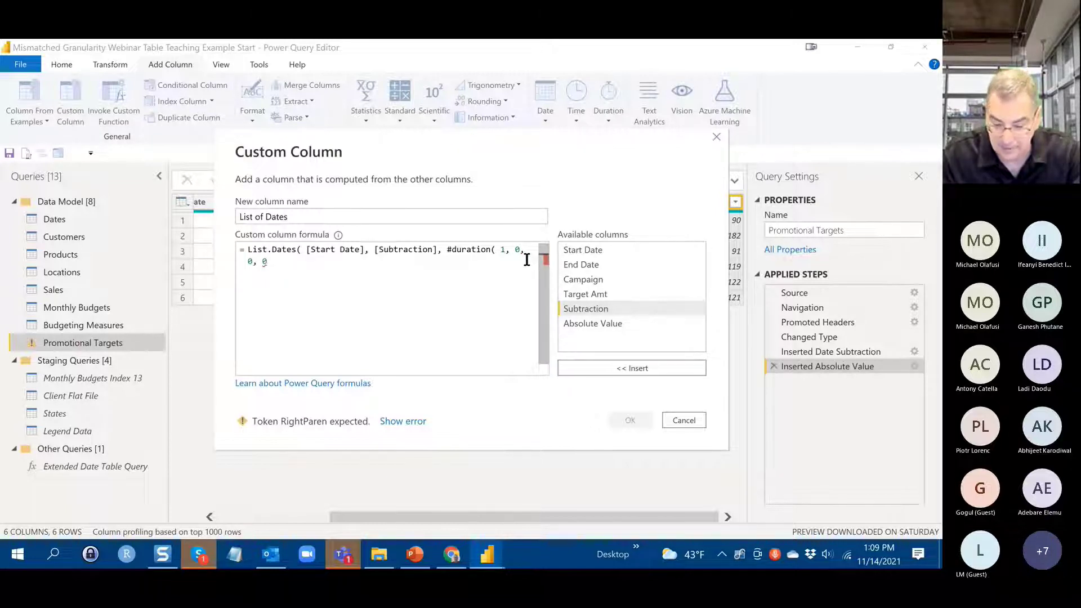
type(")")
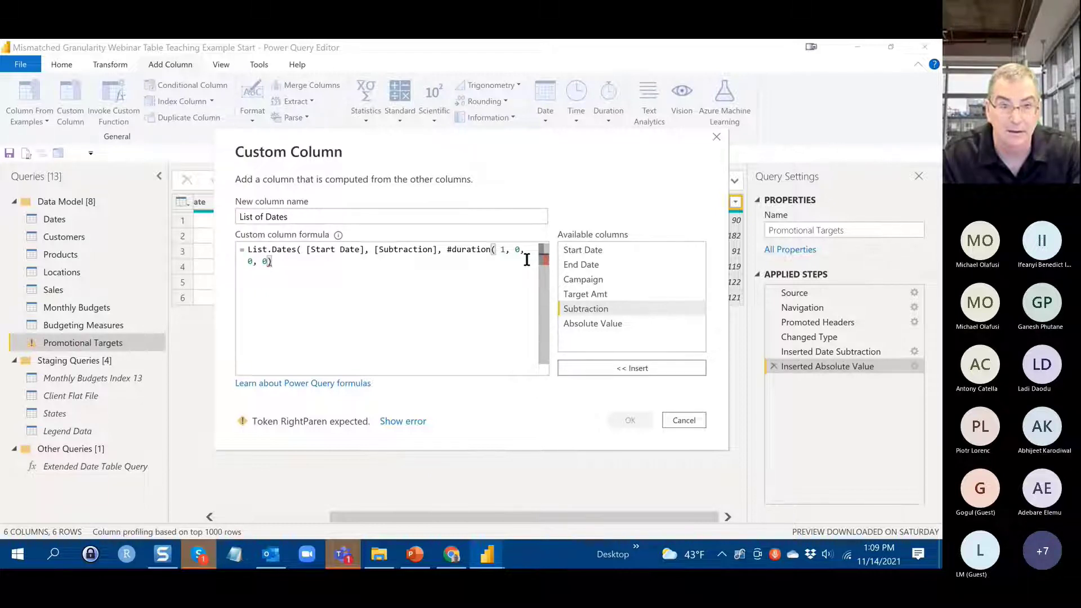
type(")")
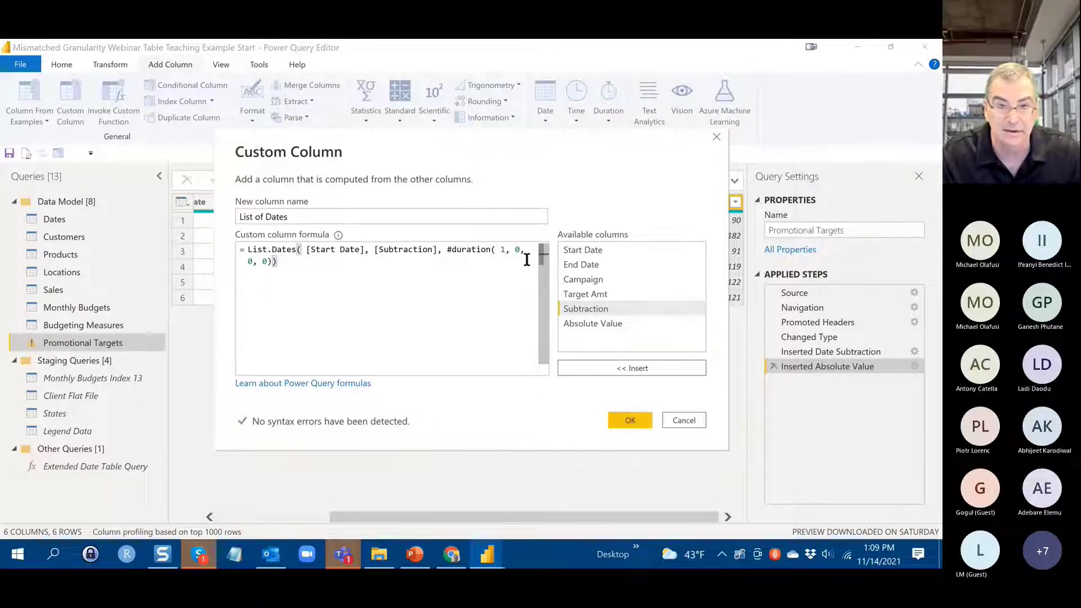
left_click(629, 421)
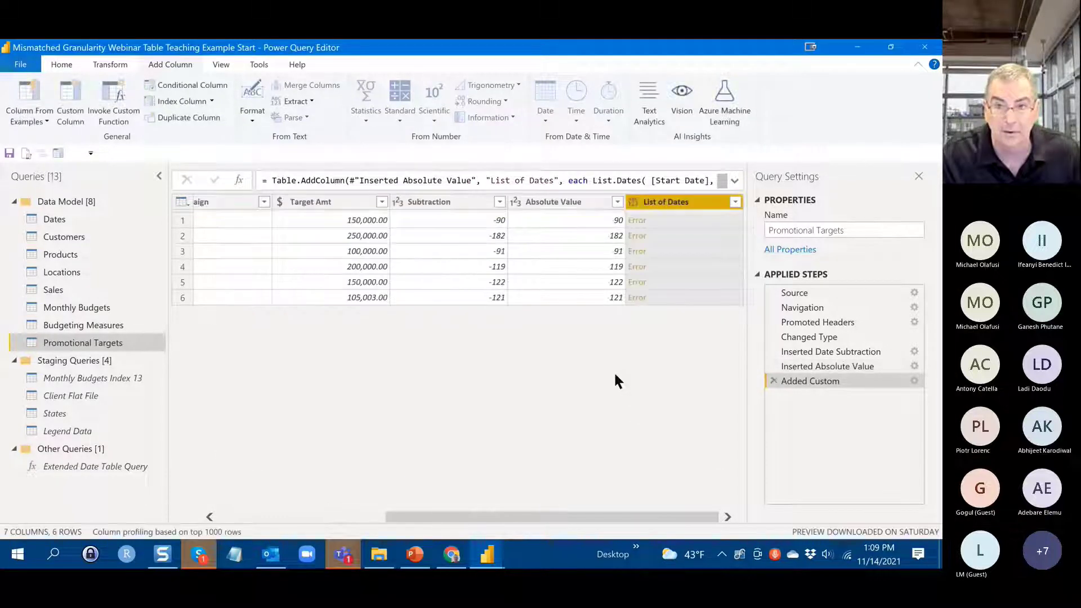
- Examine the error details in the List of Dates column, its List.Dates formula, and the Promotional Targets date and Subtraction columns
left_click(680, 221)
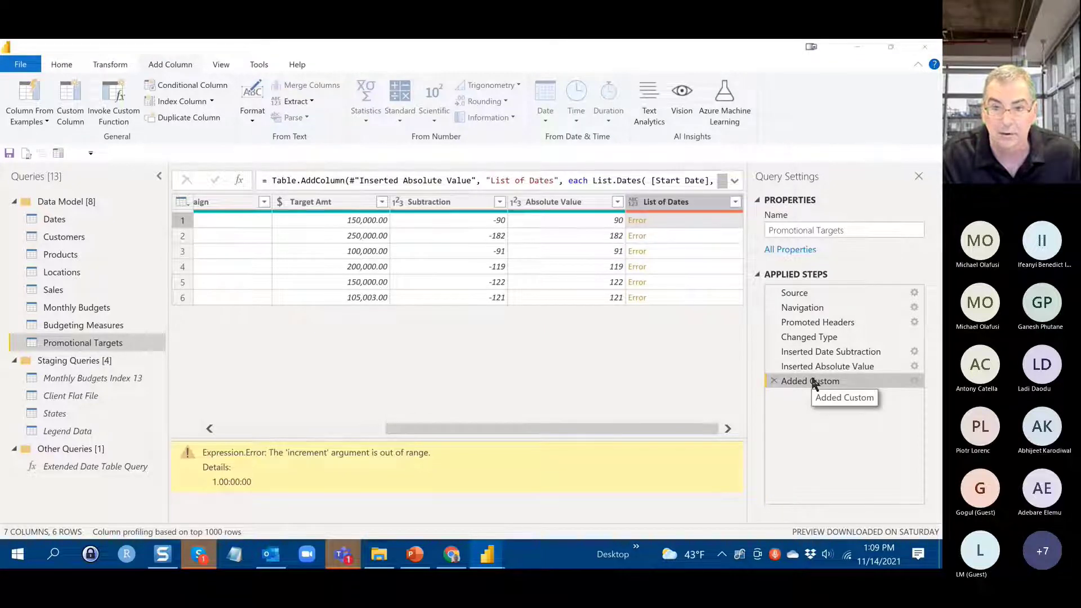
double_click(815, 385)
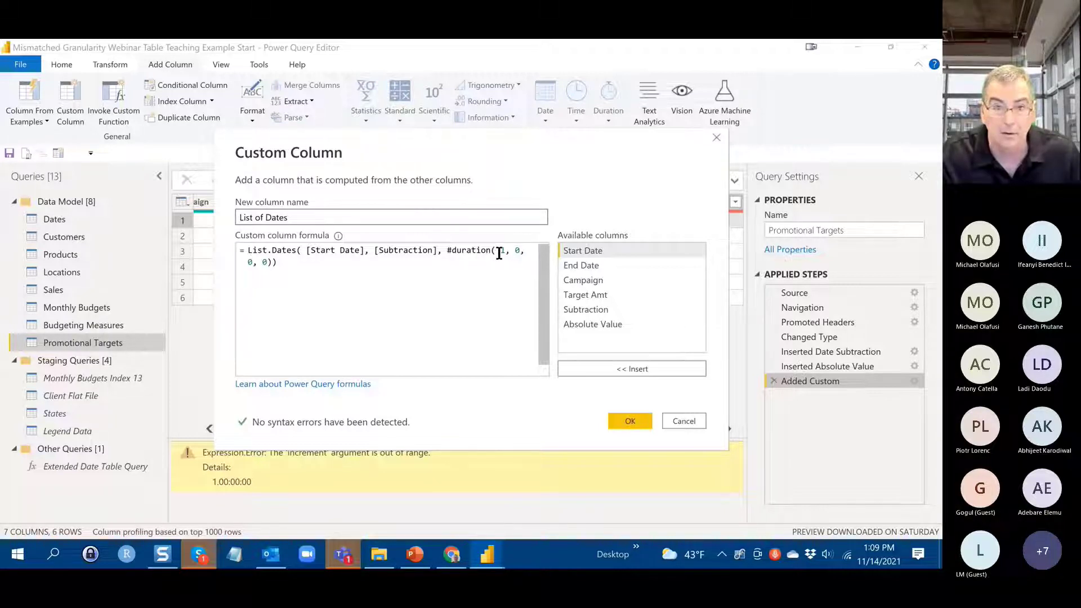
left_click(416, 265)
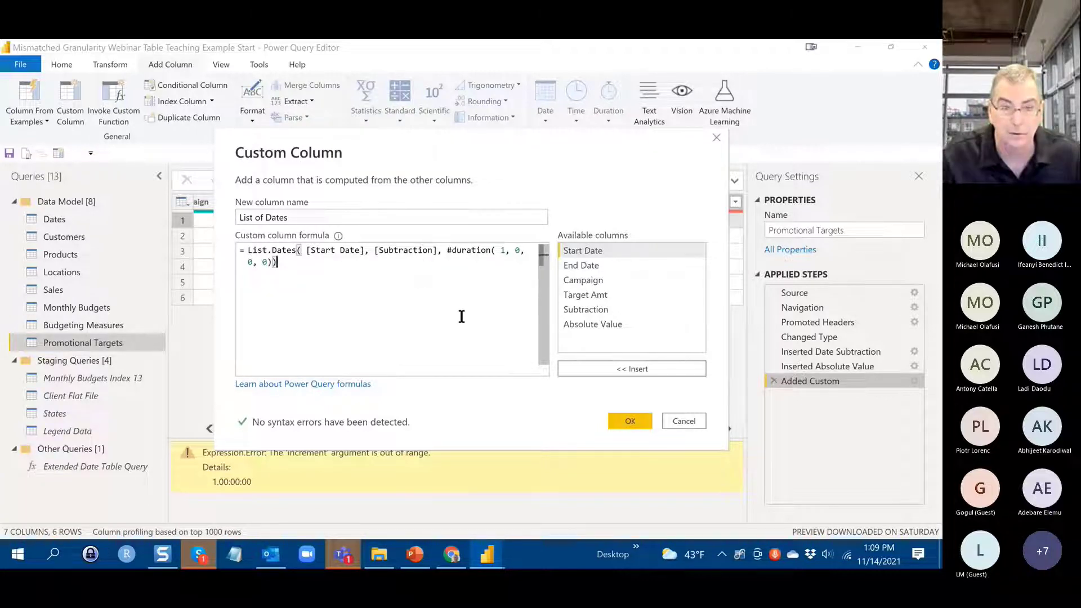
left_click(631, 421)
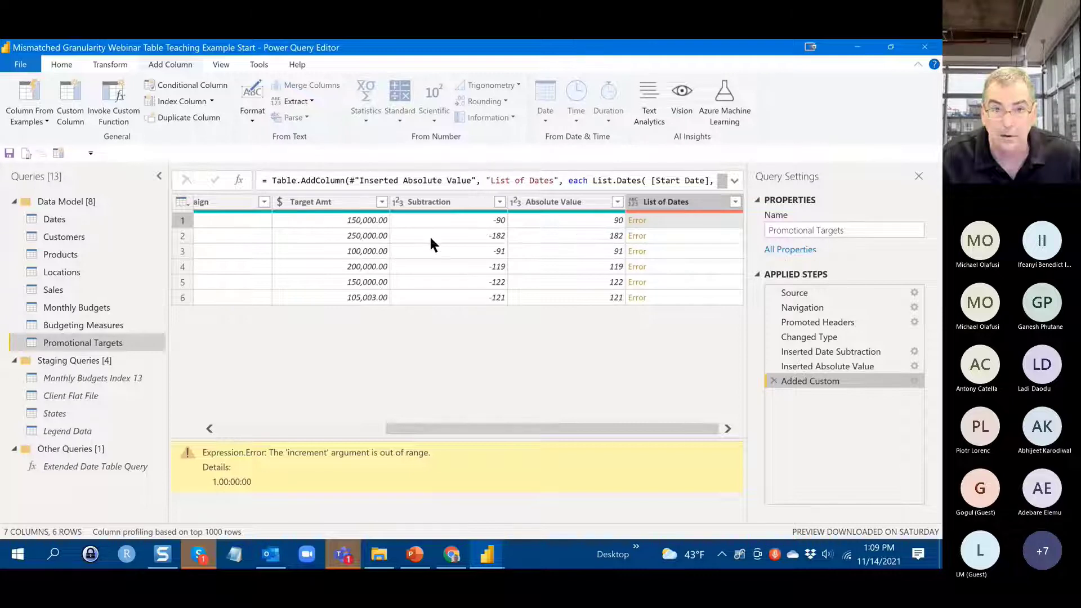
left_click_drag(476, 429, 210, 401)
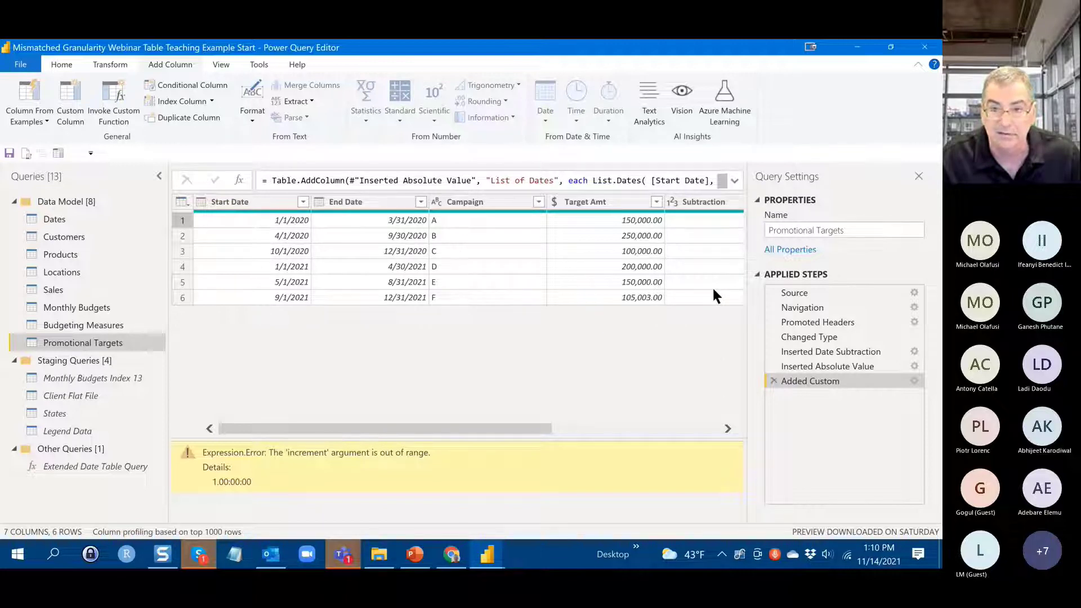
left_click(672, 203)
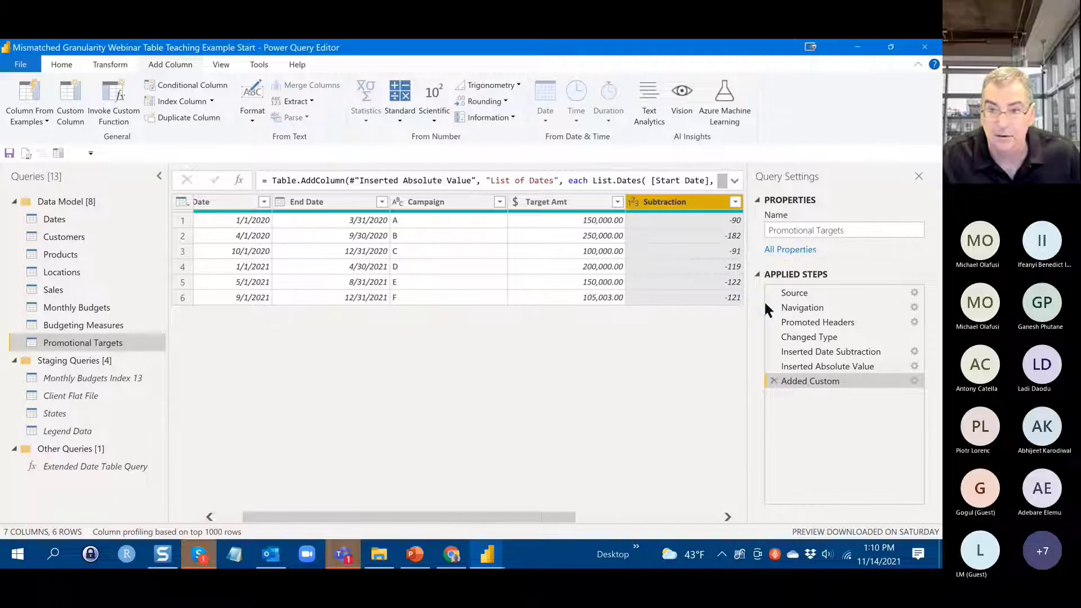
- Rename the custom column created by the Added Custom step as Date List, keeping its List.Dates formula
double_click(814, 380)
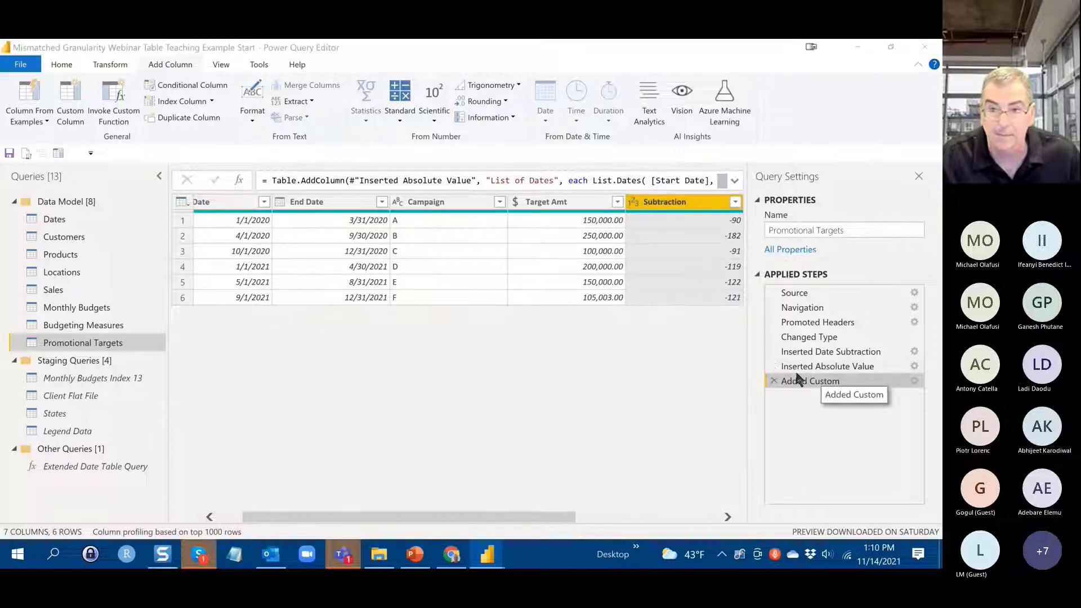
left_click(499, 248)
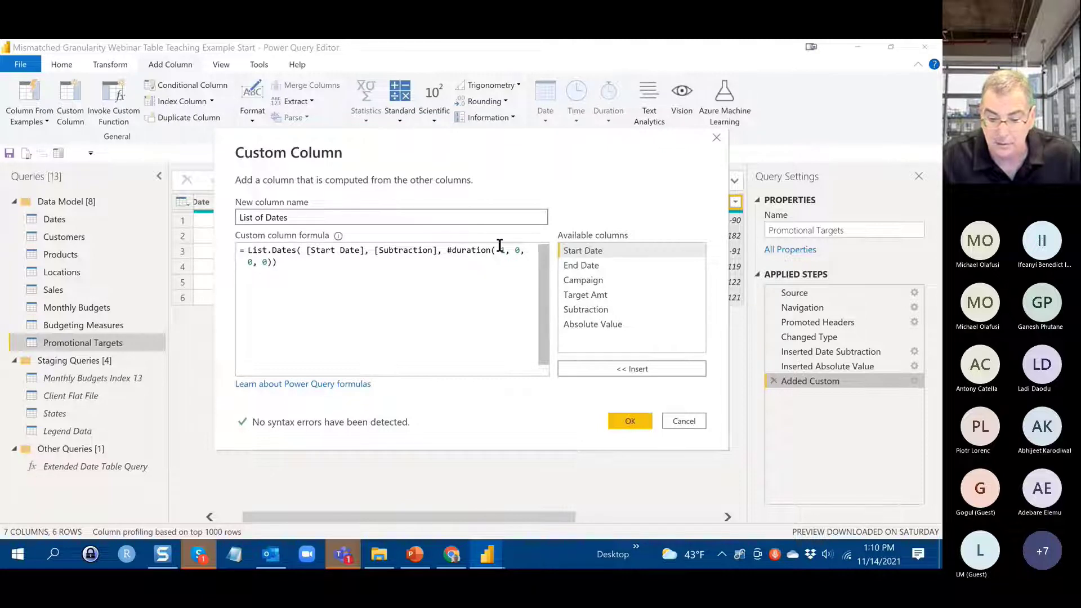
left_click(500, 248)
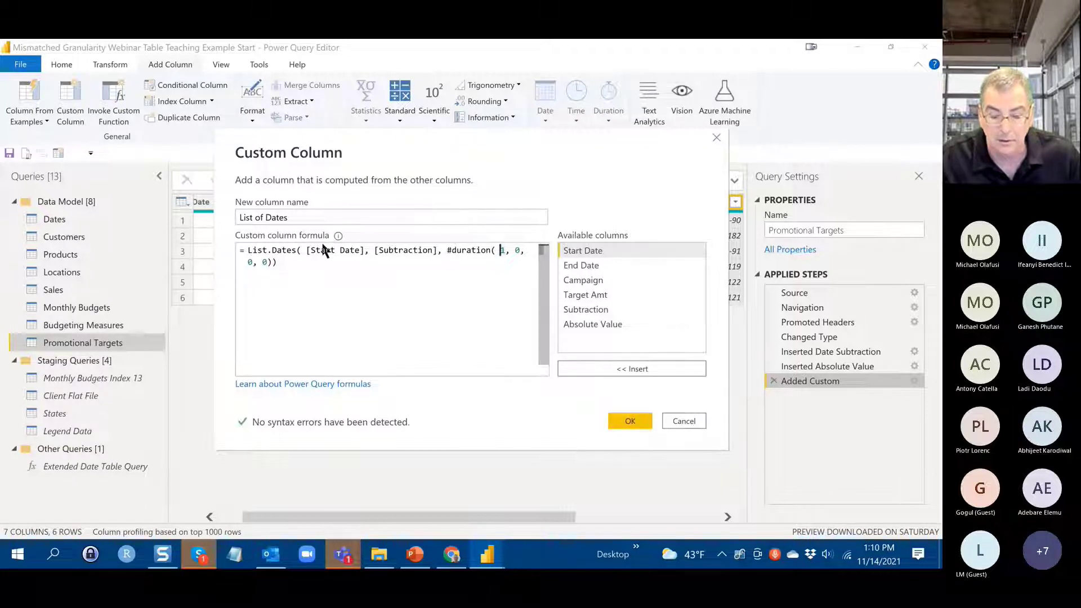
left_click(289, 217)
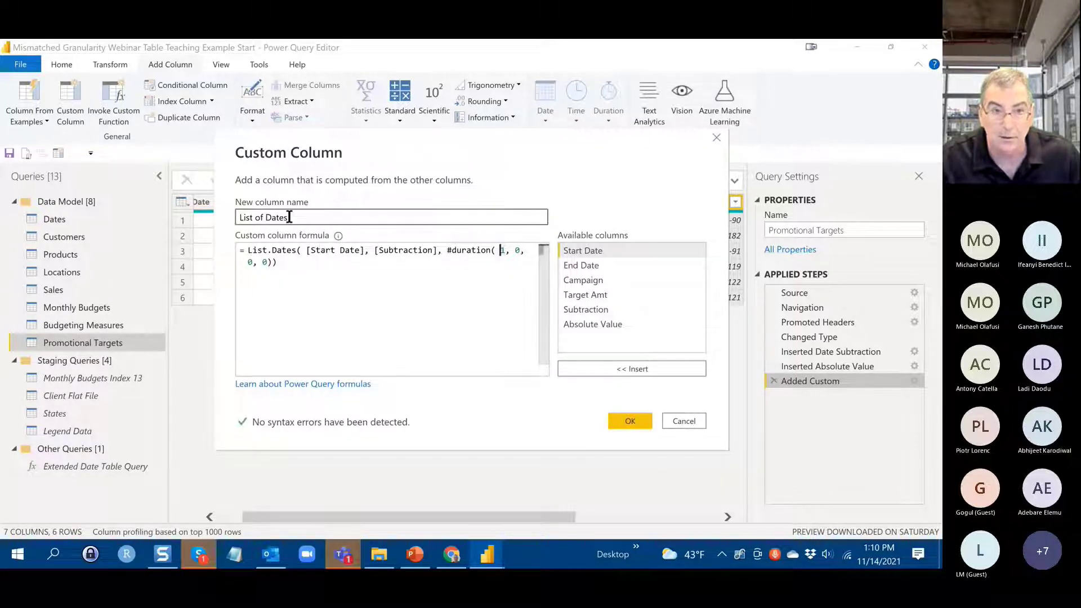
left_click_drag(289, 217, 231, 207)
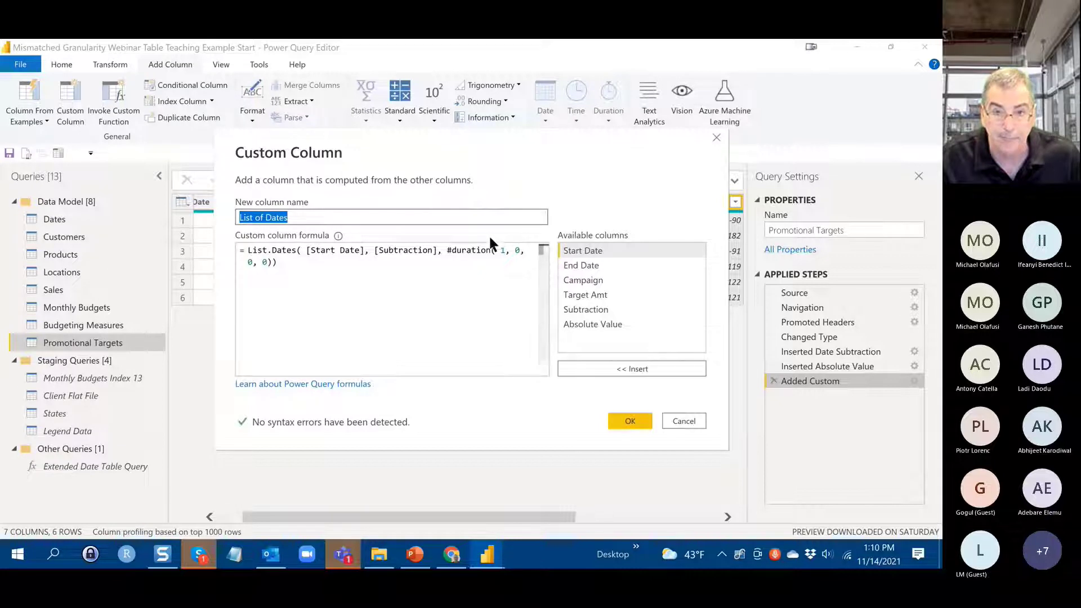
type("D")
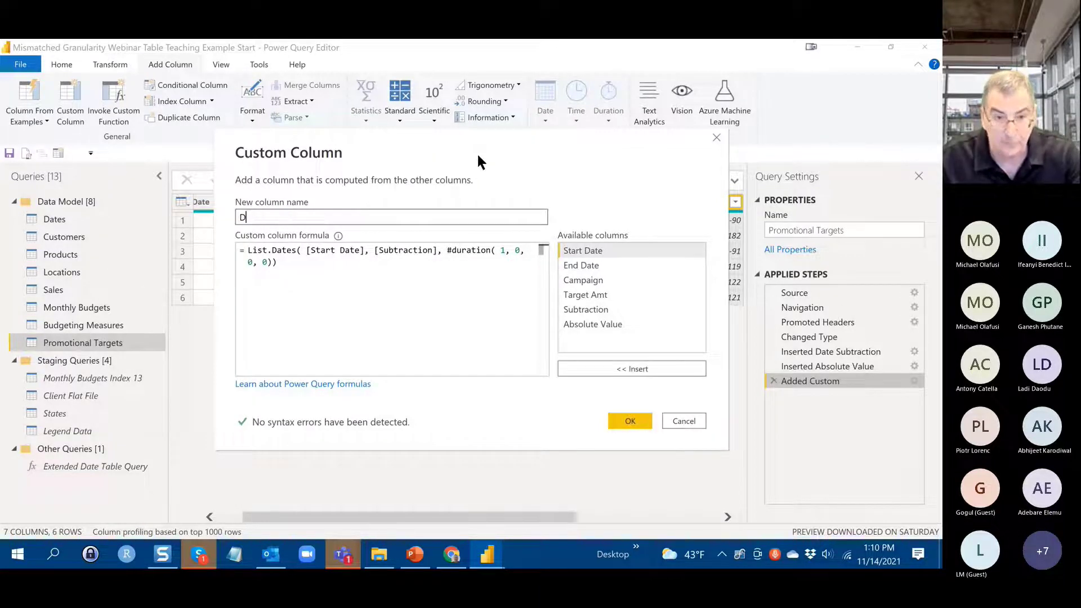
type("ate")
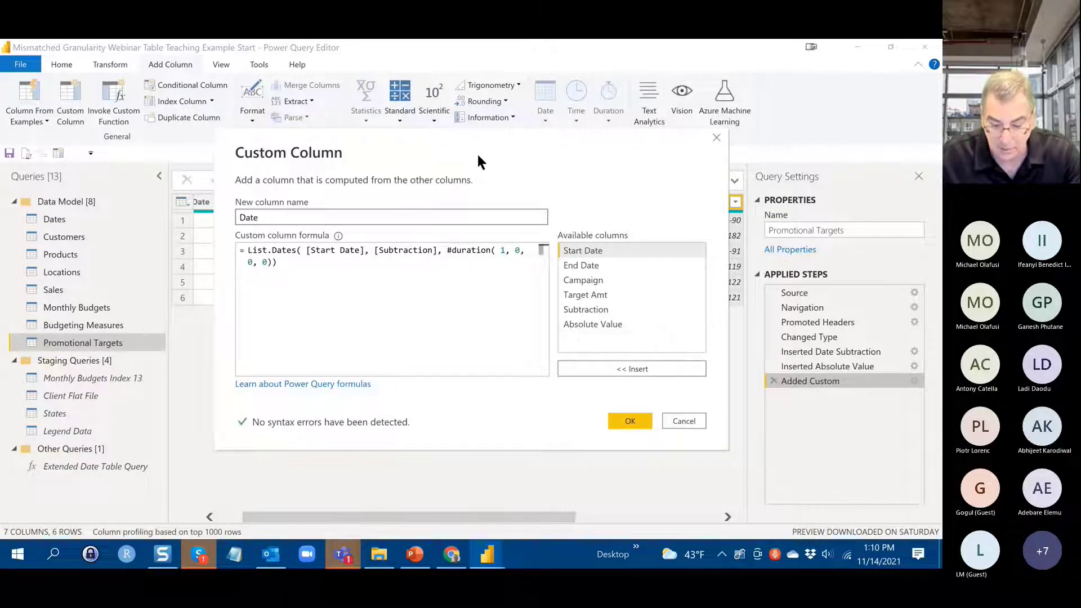
type(" List")
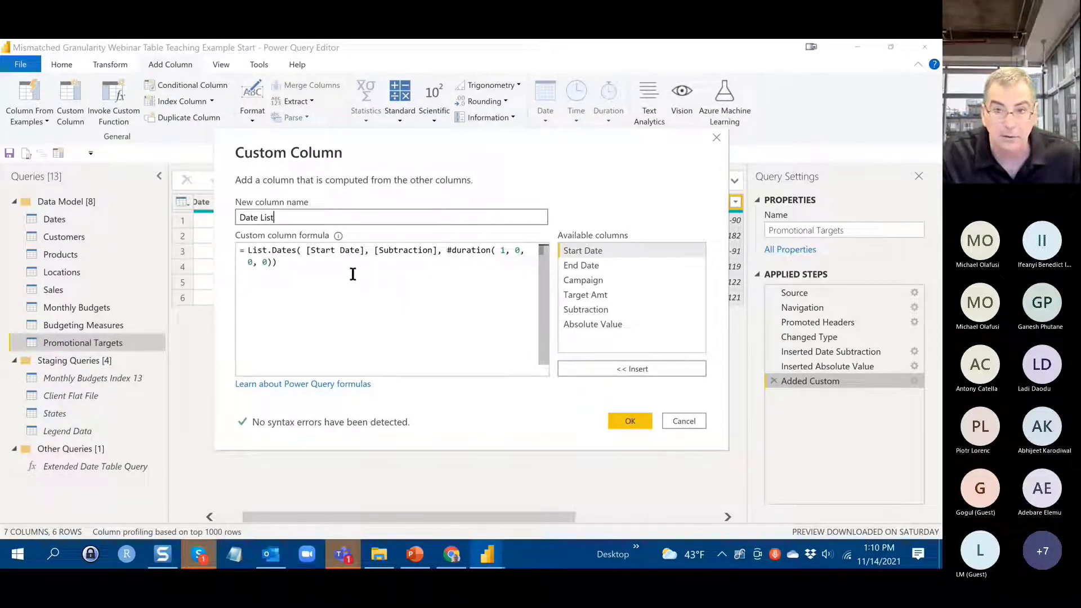
left_click(646, 420)
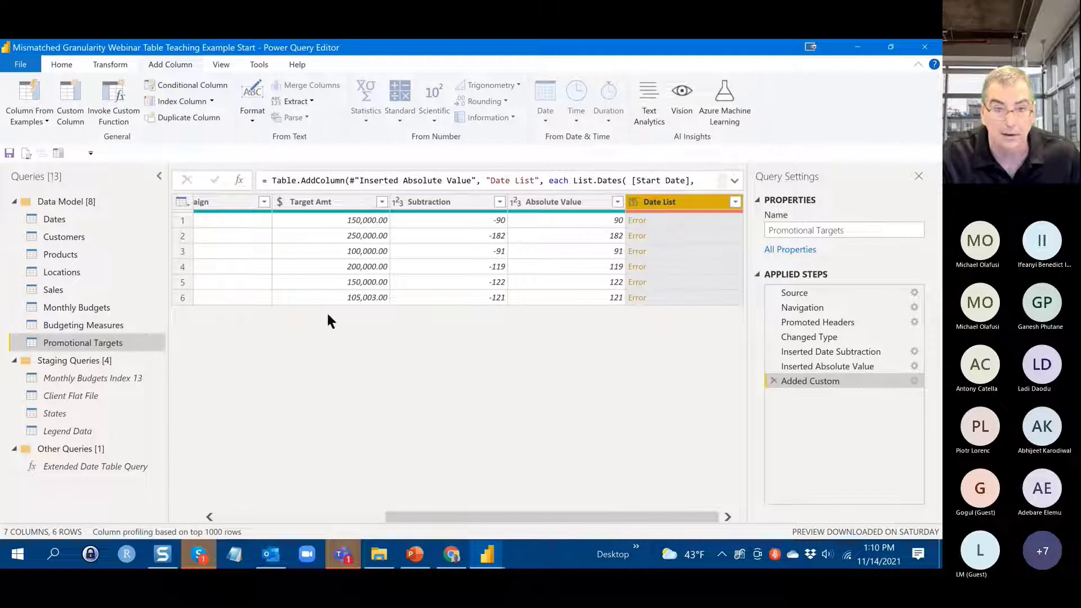
- Review the campaign start and end dates in Promotional Targets, and view the date table in the Dates query
left_click(489, 549)
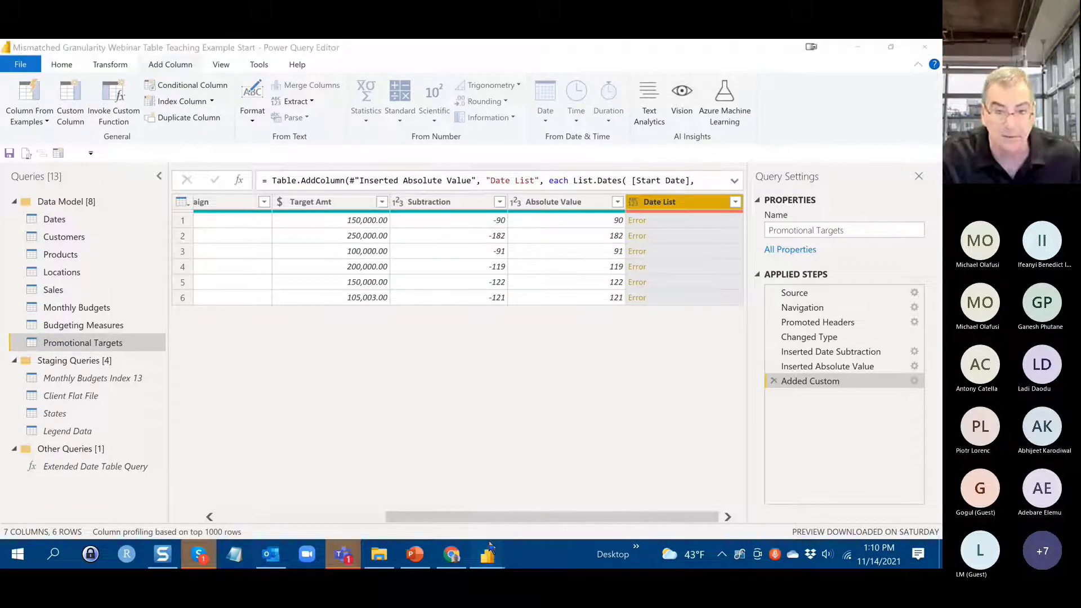
mouse_move(492, 551)
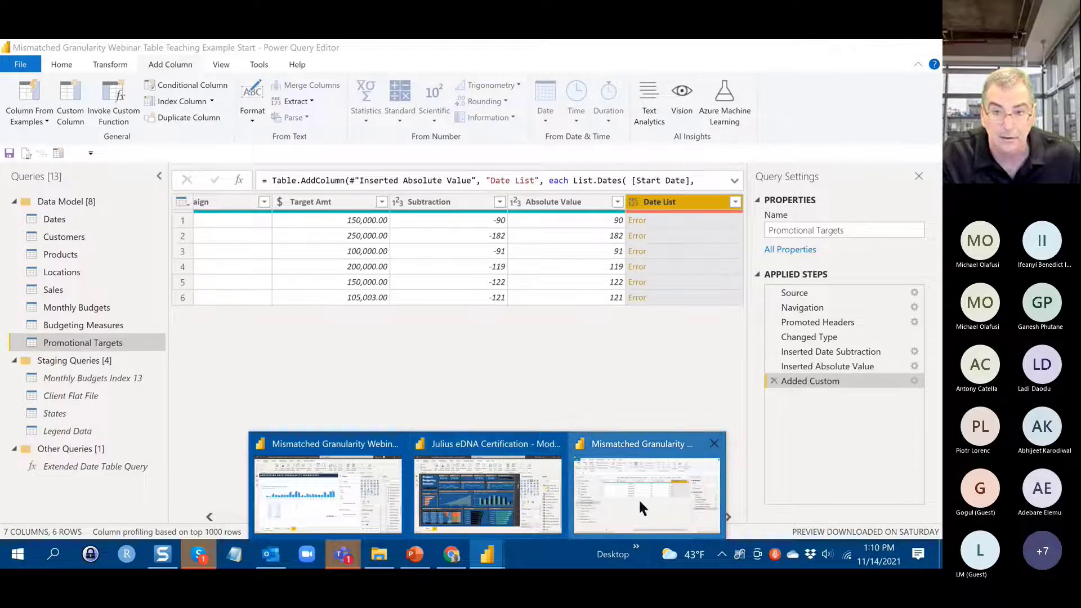
left_click(637, 498)
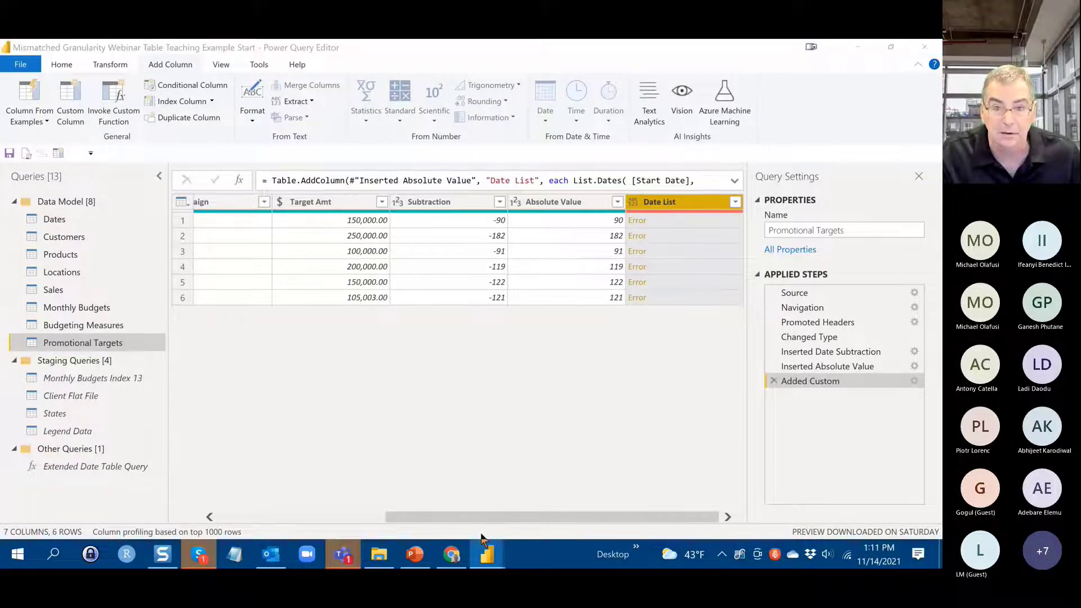
left_click_drag(476, 516, 414, 525)
left_click_drag(306, 519, 267, 518)
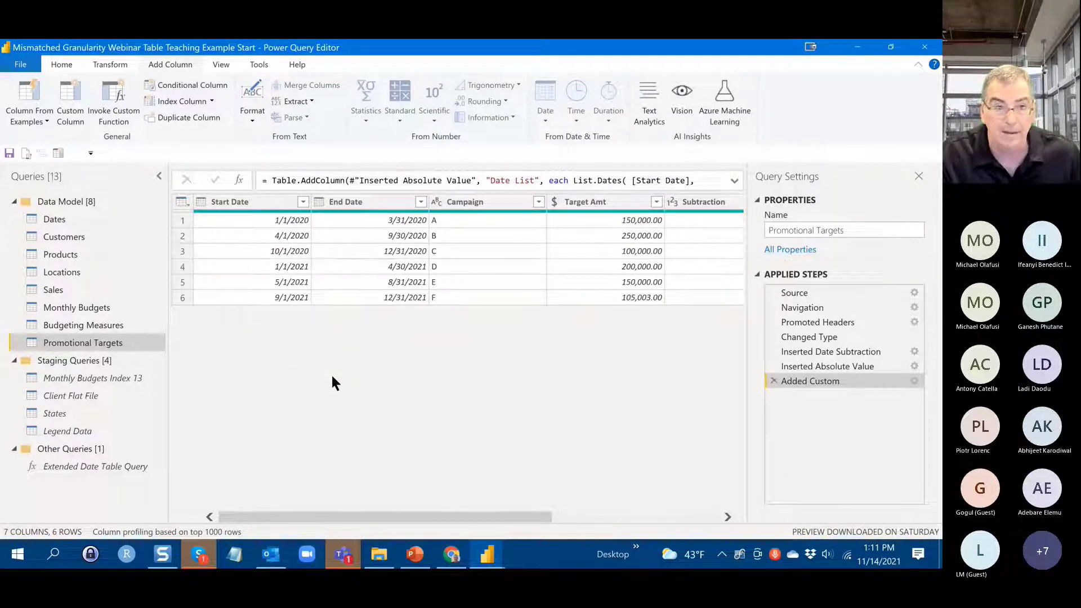
left_click(79, 215)
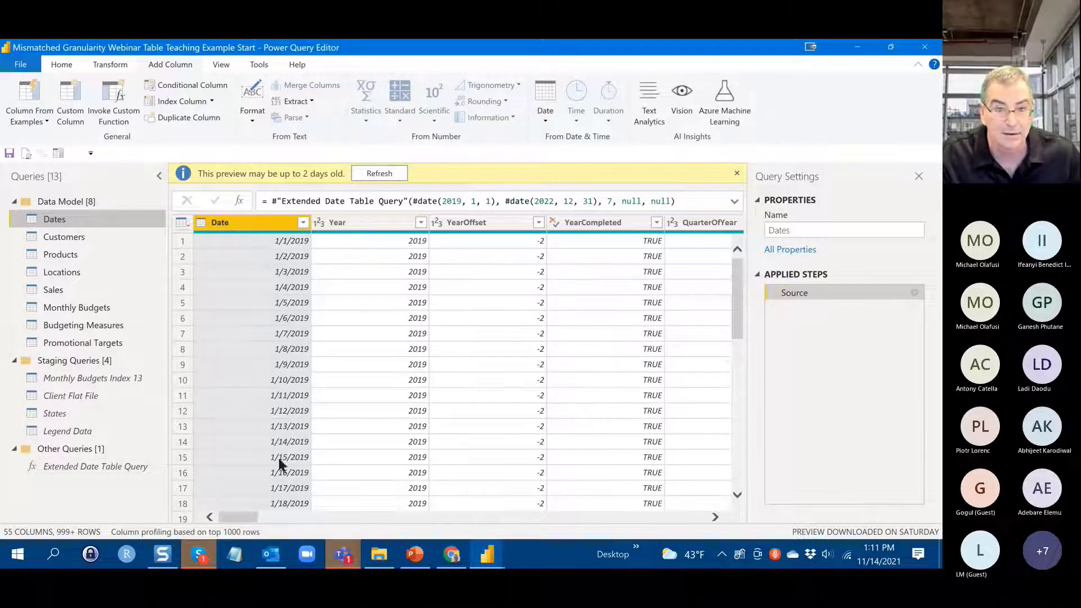
left_click(487, 554)
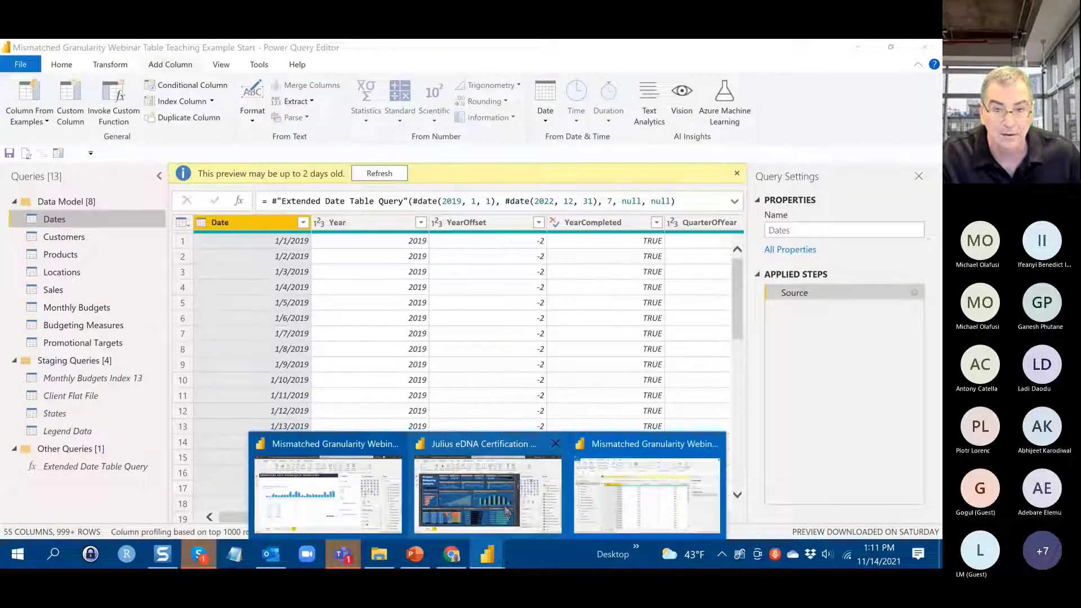
left_click(604, 454)
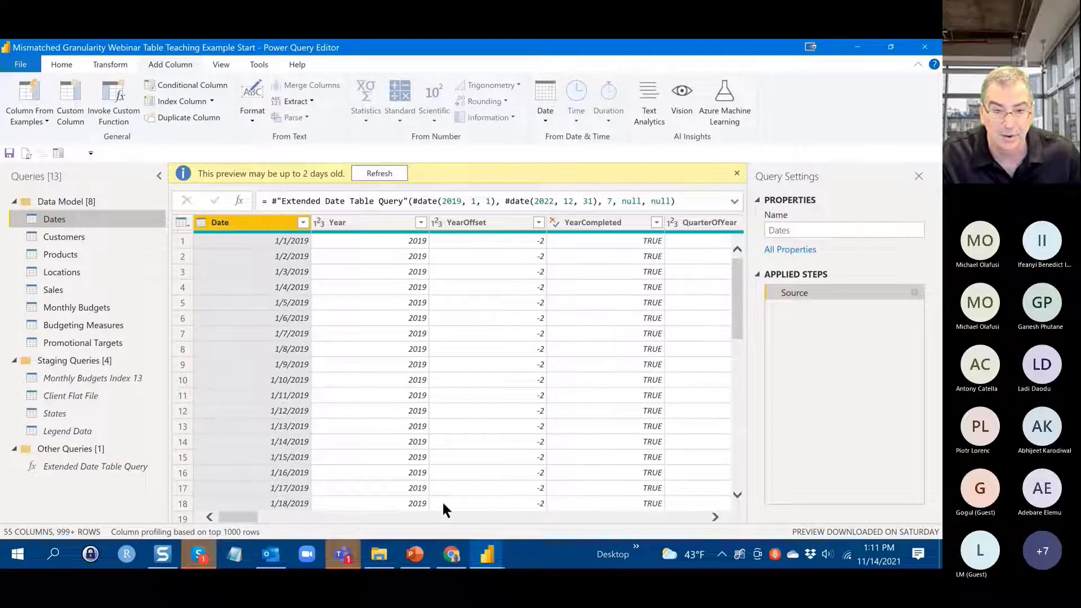
- Switch to File Explorer and open the Mismatched Granularity Webinar folder
left_click(487, 554)
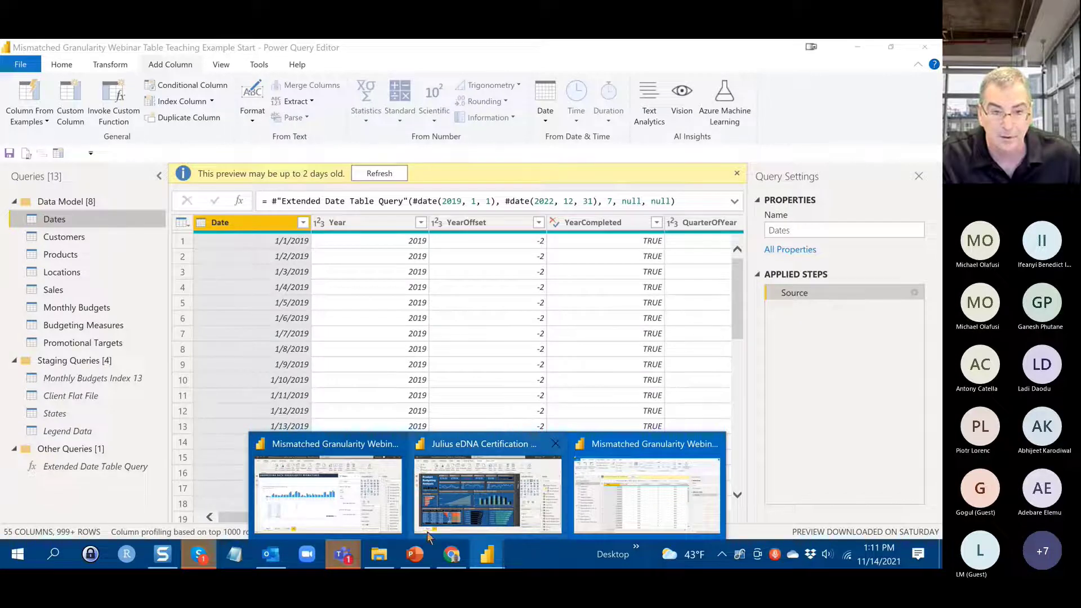
left_click(379, 554)
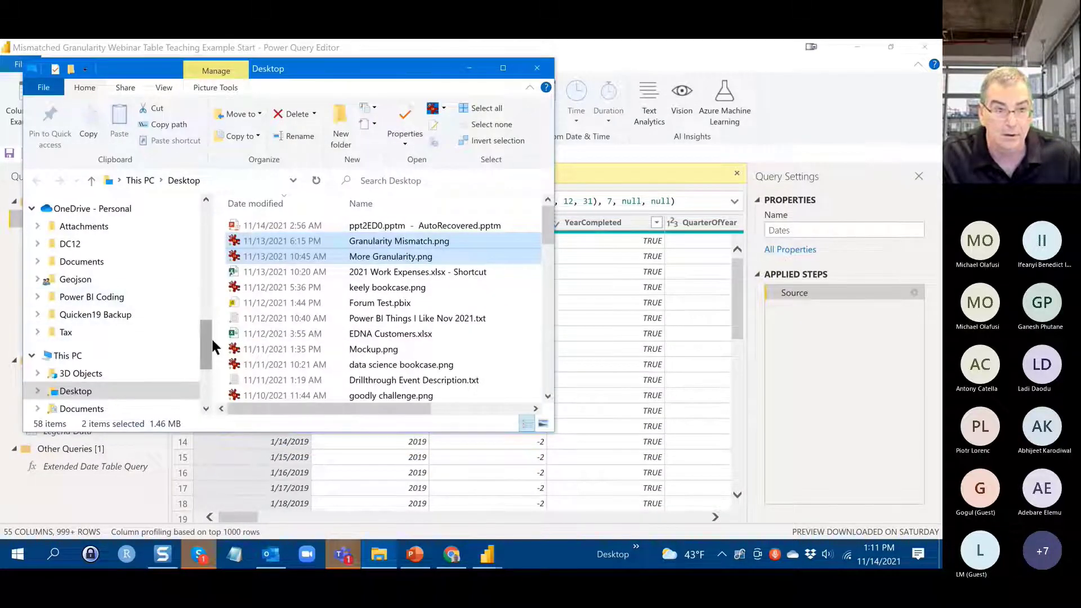
left_click_drag(208, 337, 212, 225)
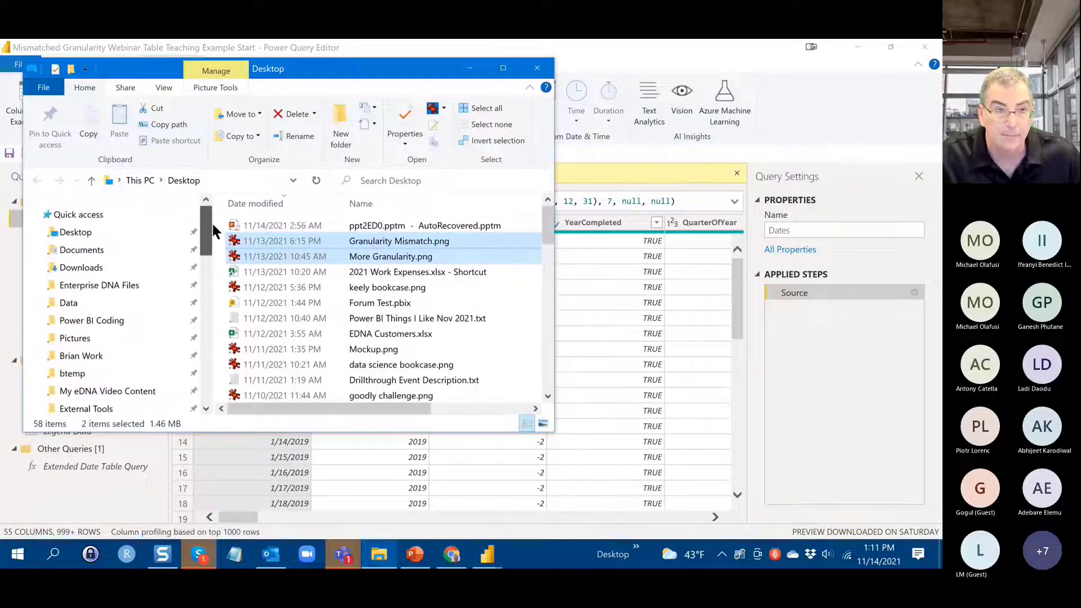
scroll(140, 324, "down", 2)
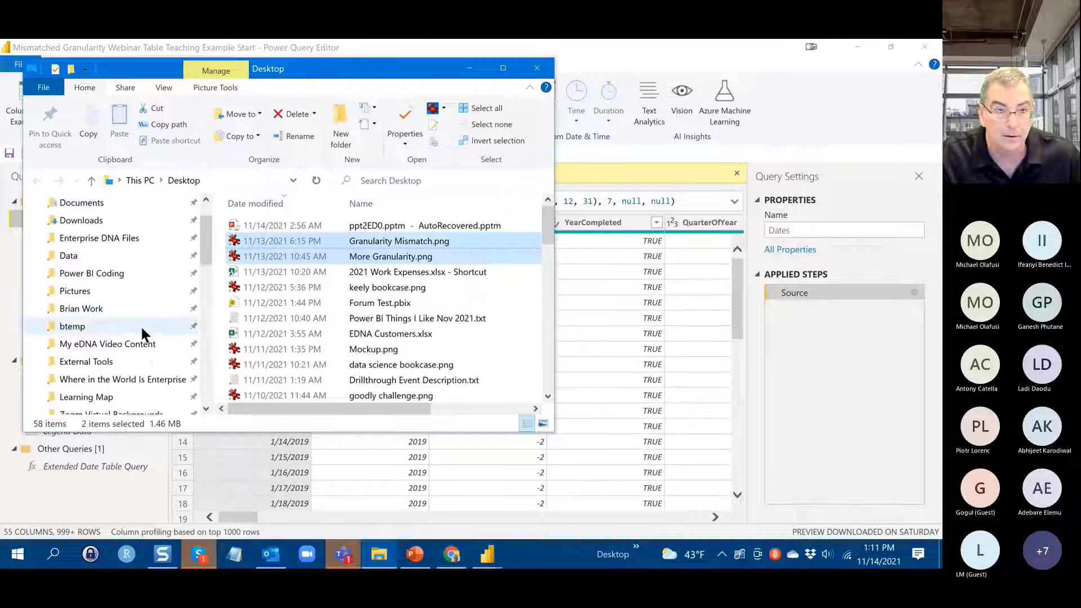
scroll(150, 312, "down", 3)
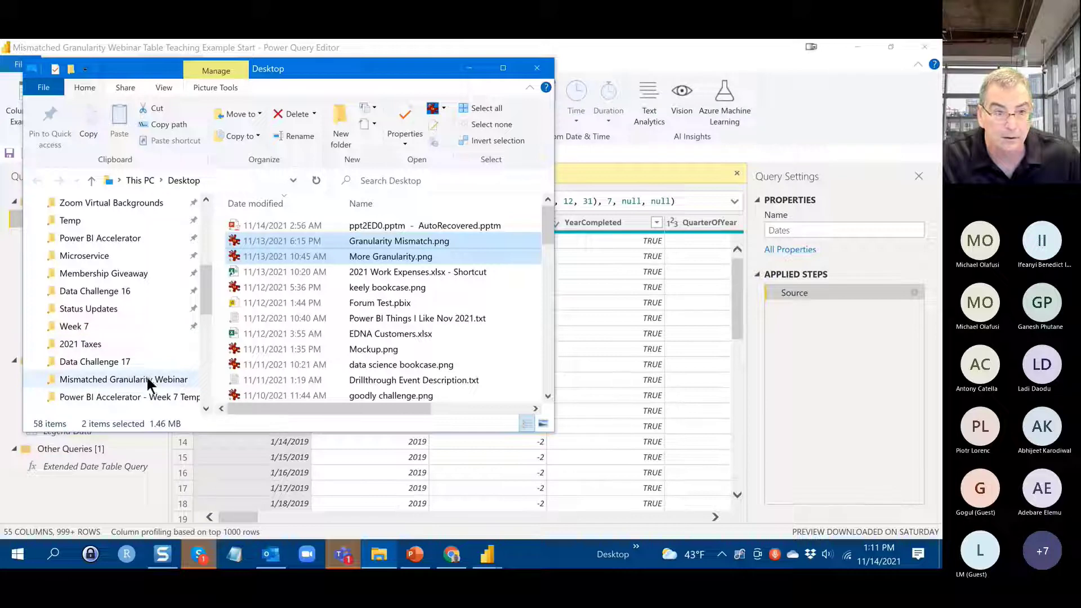
left_click(153, 377)
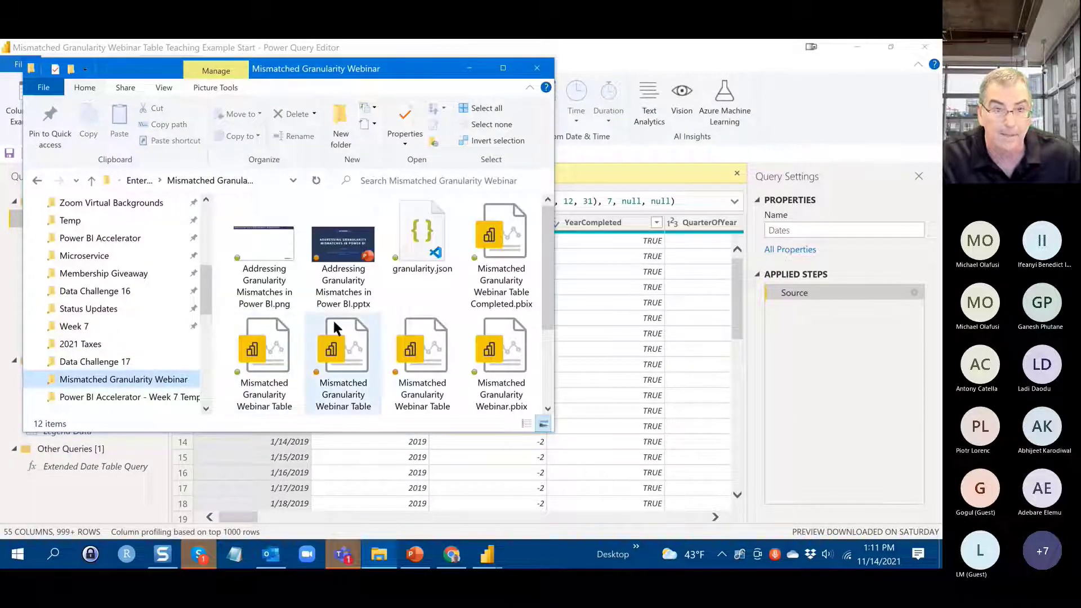
- List the folder's files in Details view with a wider Name column, and open Mismatched Granularity Webinar Table Teaching Example Completed.pbix in Power BI Desktop
left_click(163, 89)
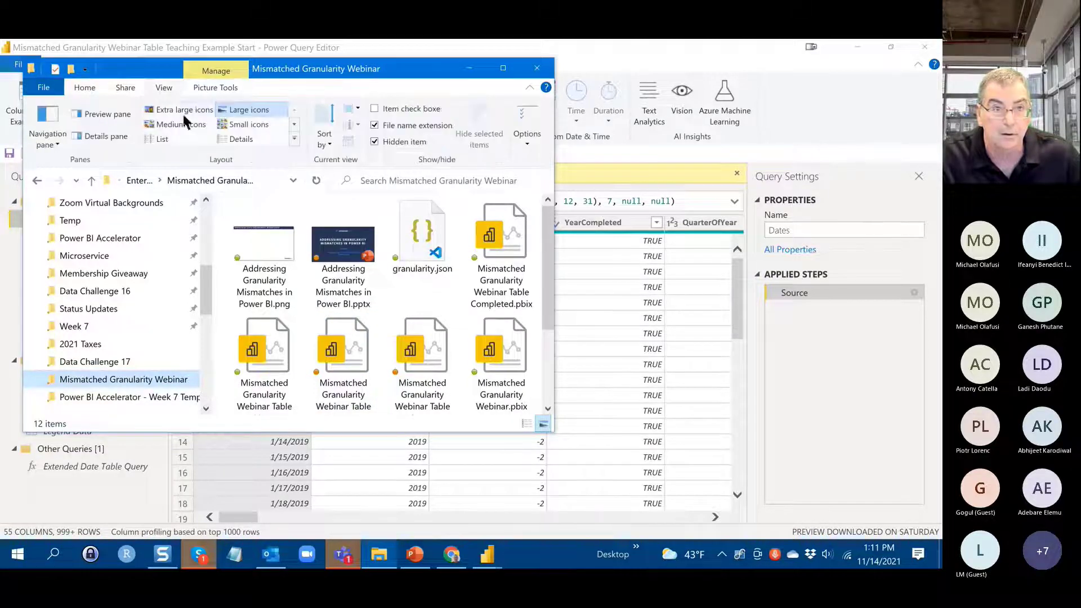
left_click(263, 135)
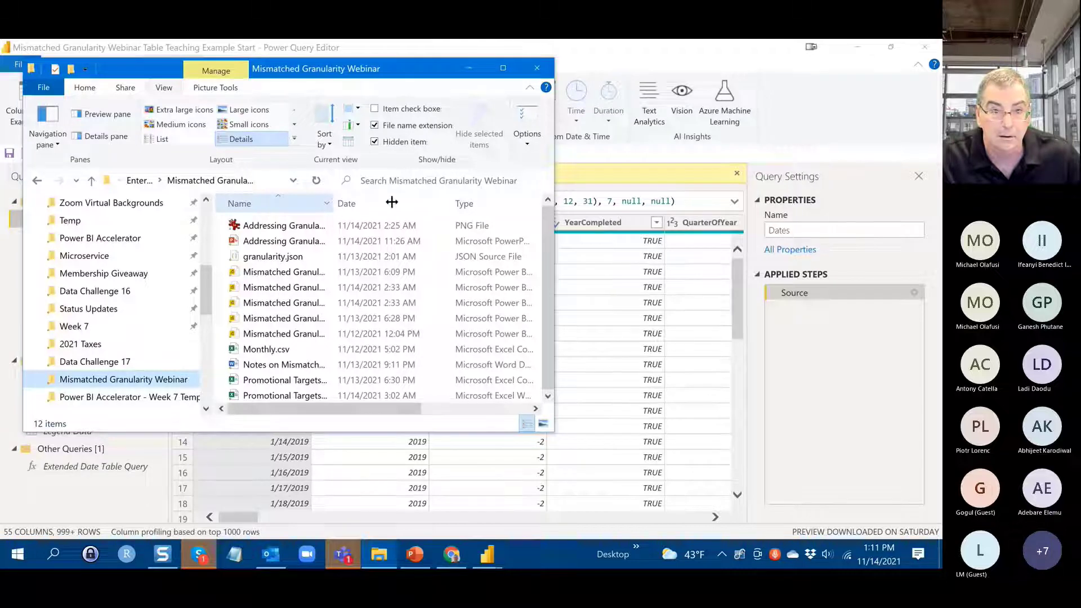
left_click_drag(336, 198, 515, 214)
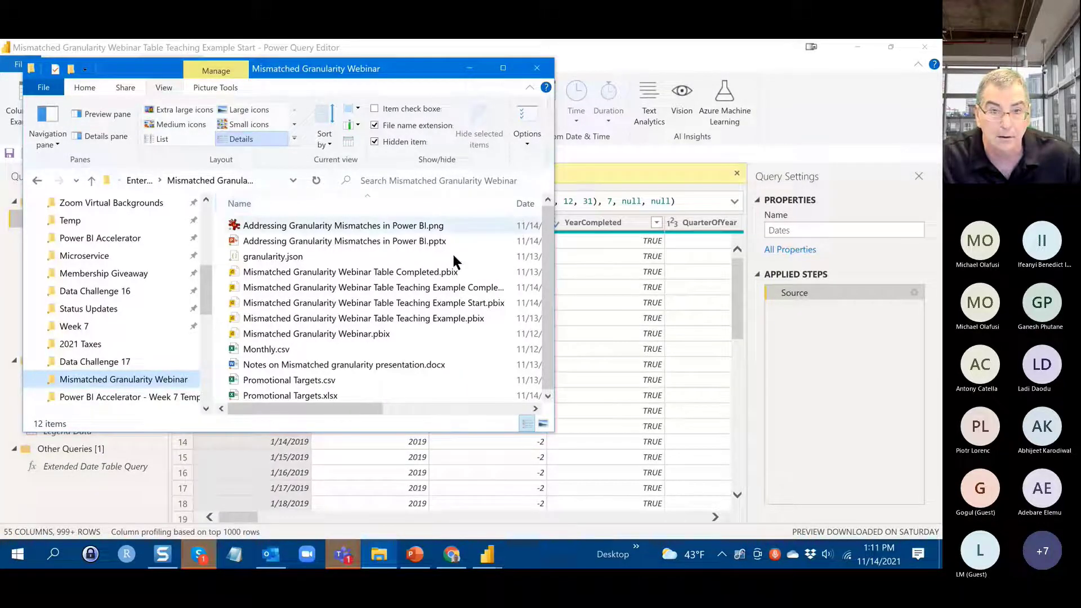
left_click(415, 286)
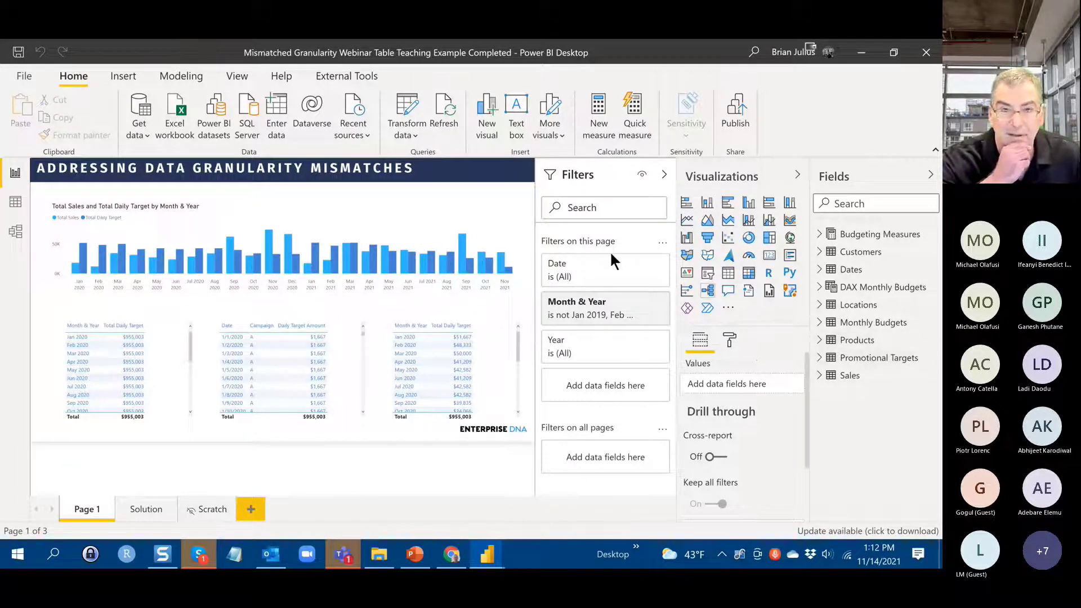
- Open the completed file's queries in Power Query Editor and view the Added Custom step of Promotional Targets
left_click(404, 112)
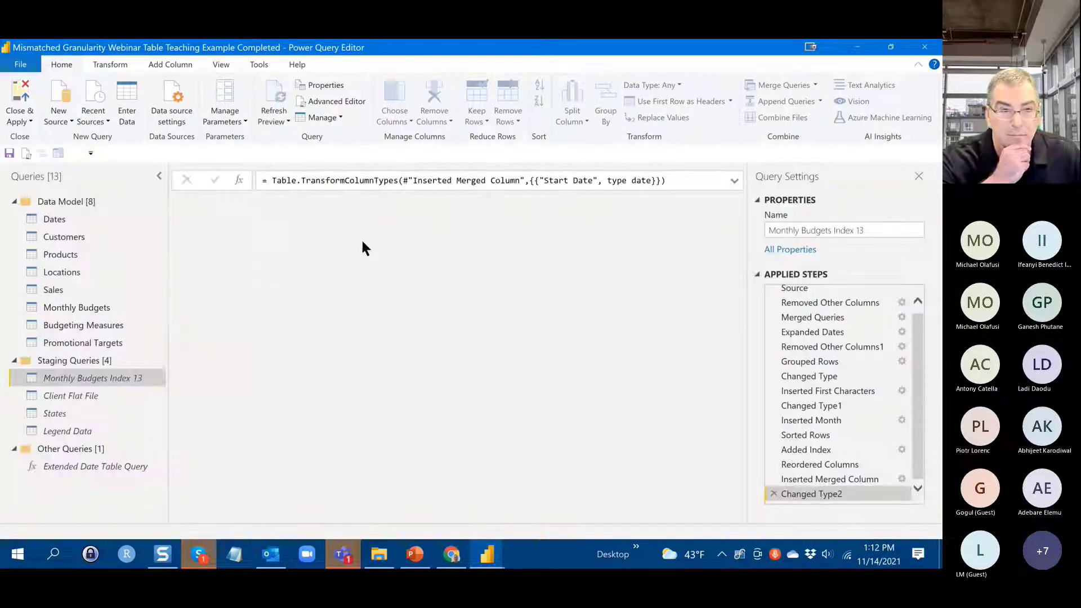
left_click(108, 345)
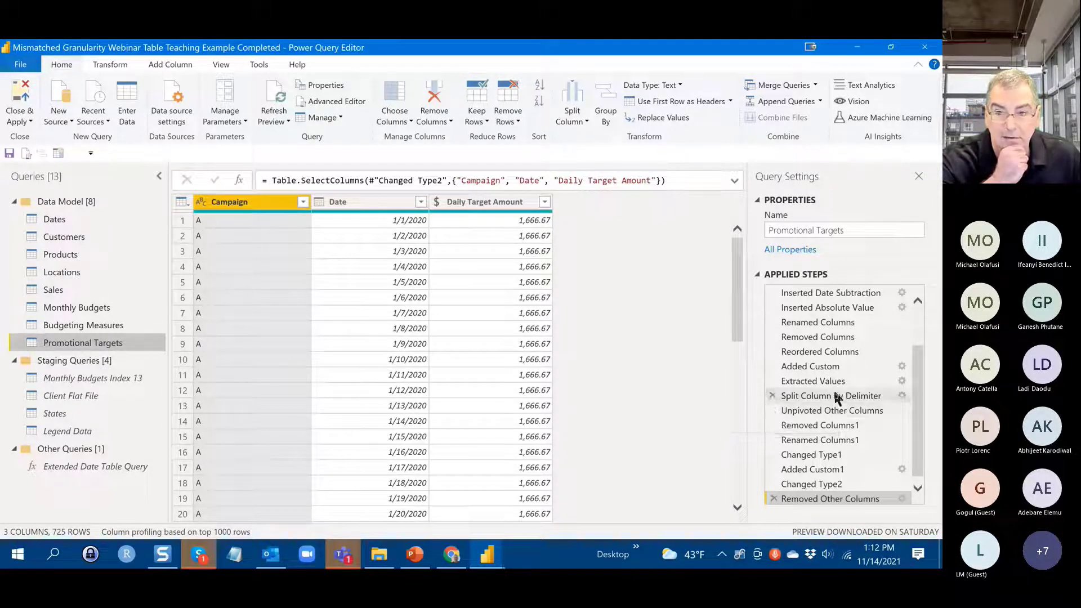
left_click(824, 365)
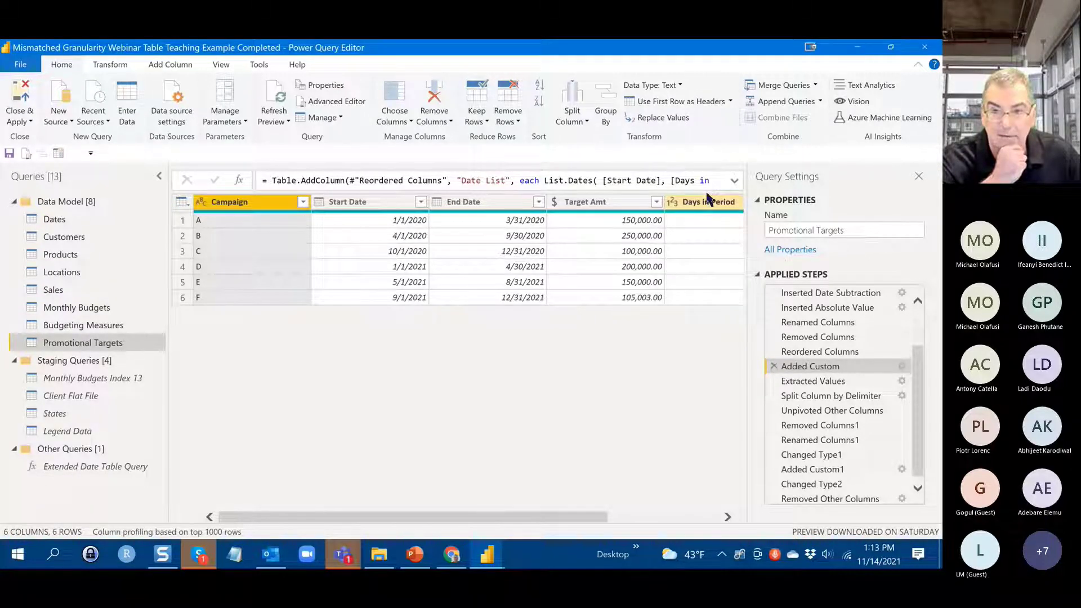
- Show the full Date List formula and review the Extracted Values, Split Column by Delimiter and Unpivoted Other Columns steps of Promotional Targets
left_click(734, 181)
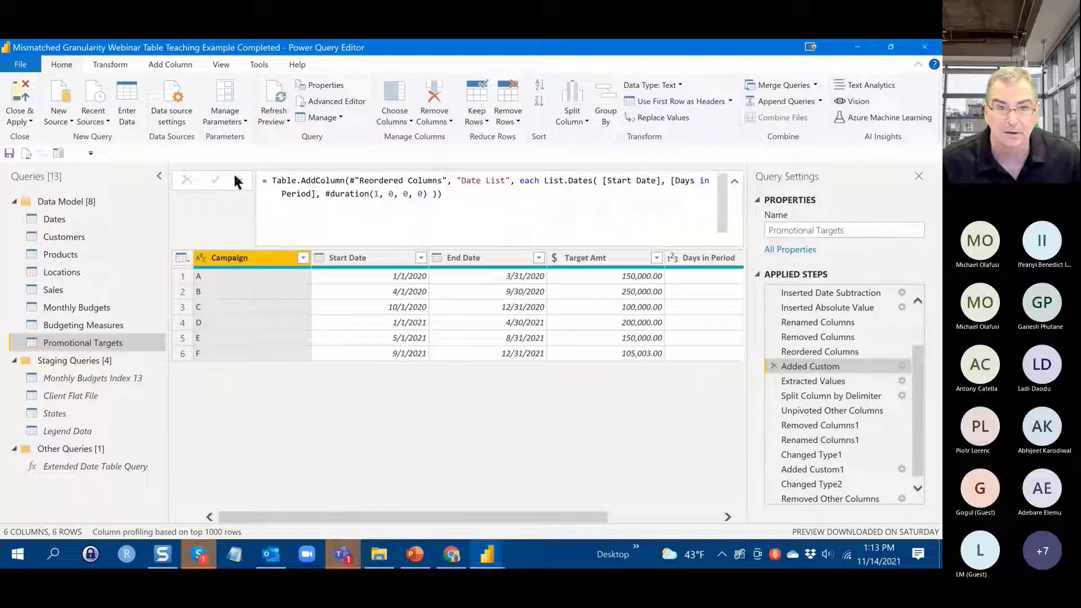
left_click(846, 381)
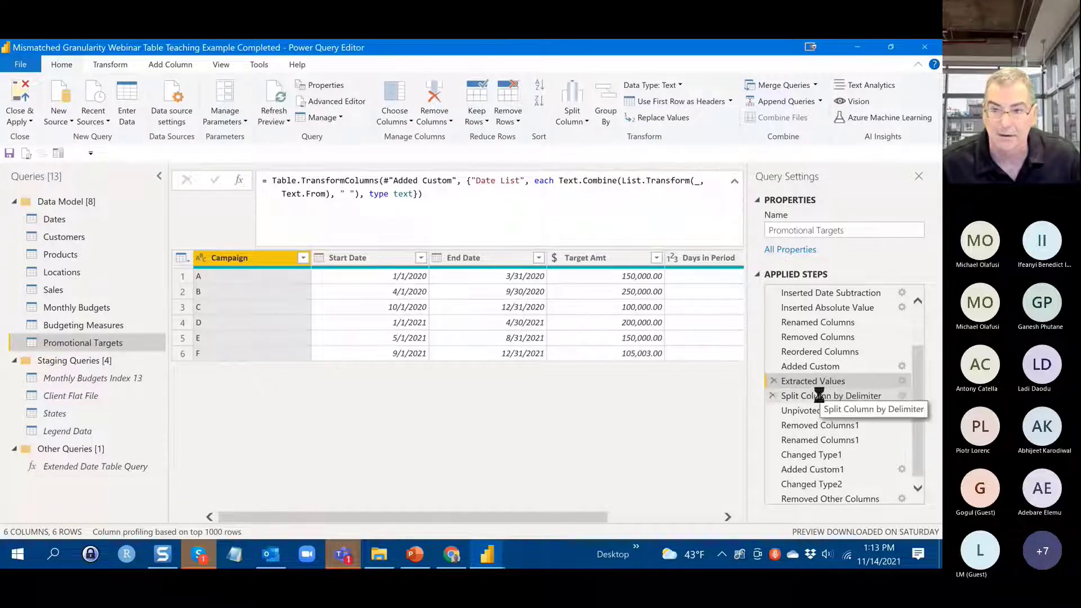
left_click(826, 396)
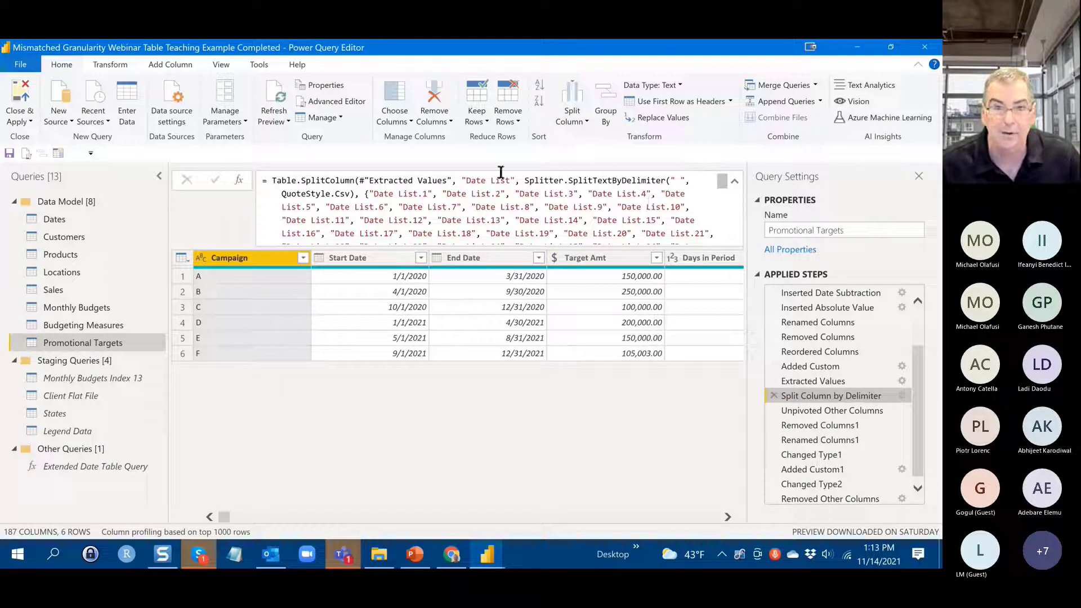
left_click(363, 289)
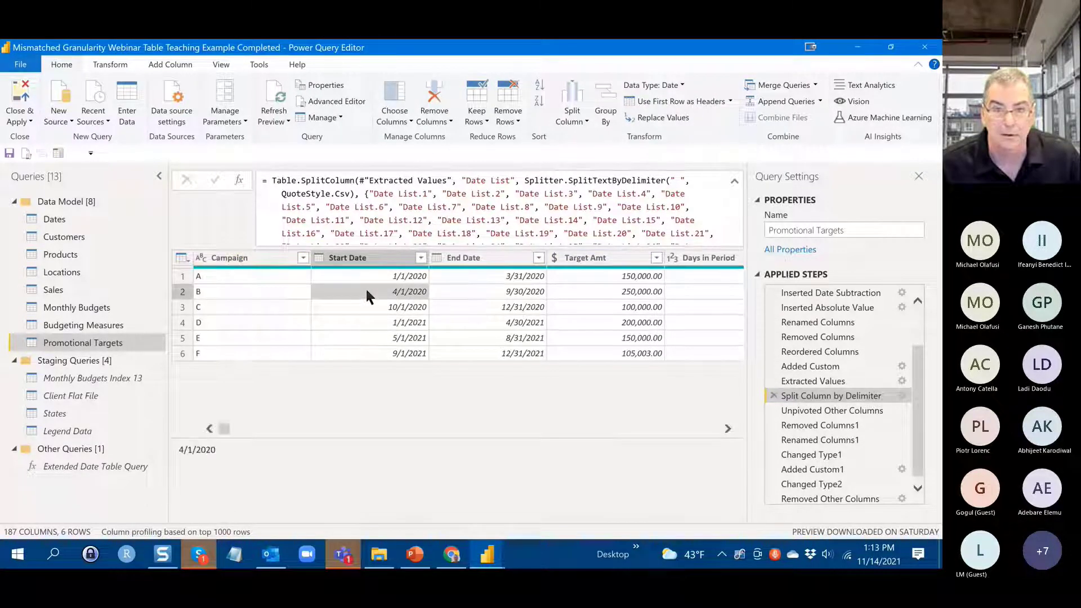
left_click(844, 408)
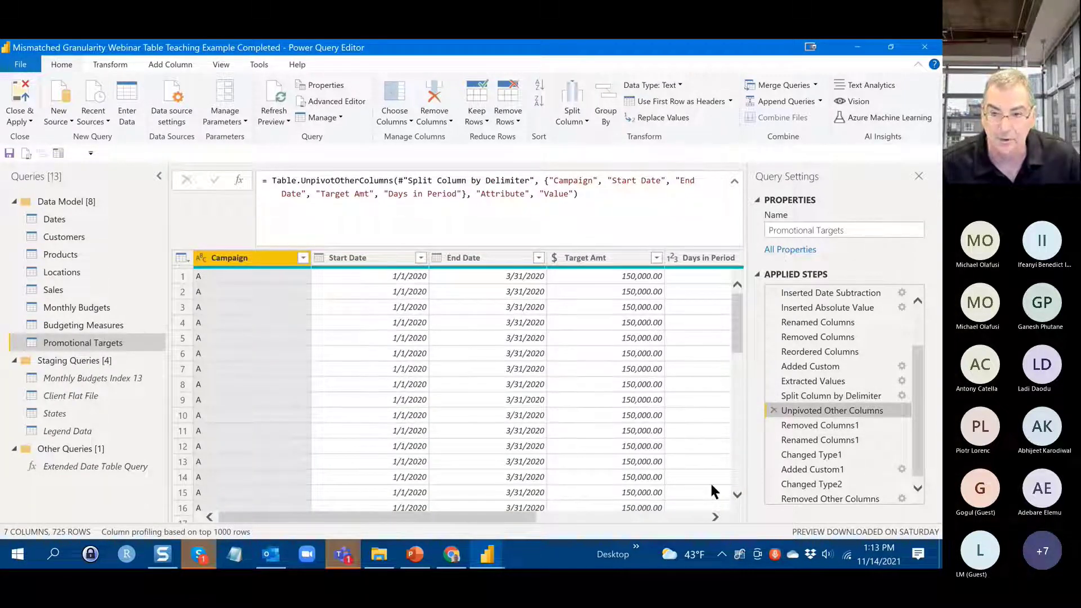
- Return to the Added Custom step and preview the dates inside campaign A's Date List entry
left_click(811, 368)
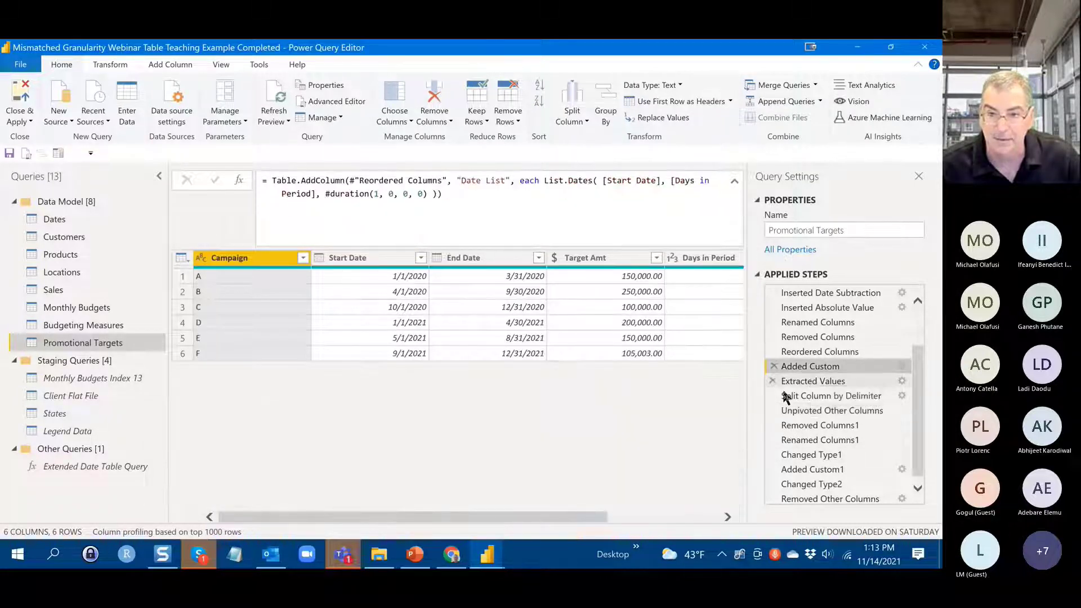
left_click(725, 517)
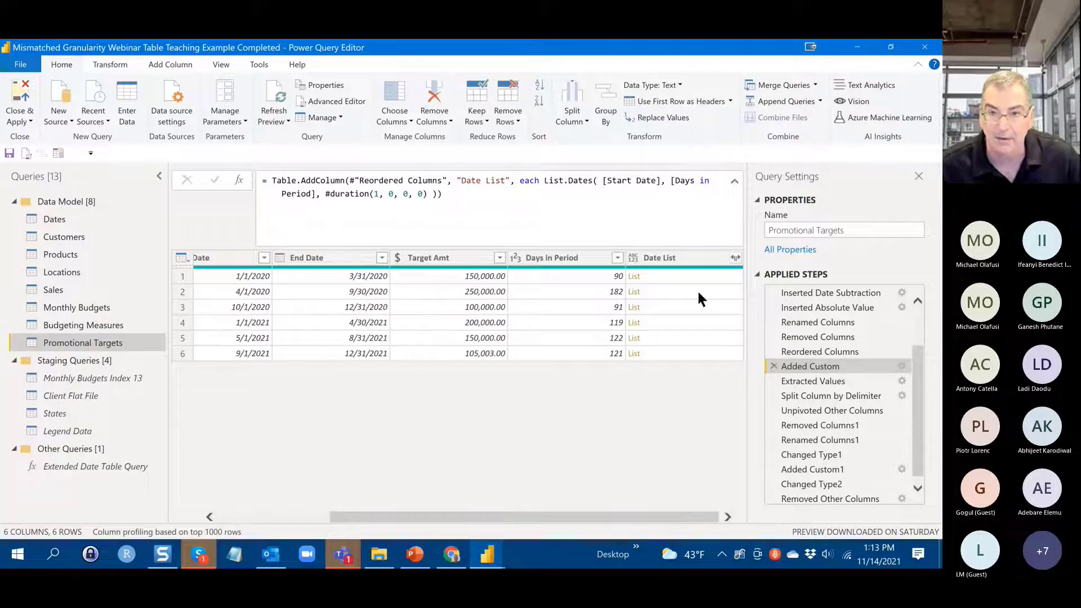
left_click(692, 273)
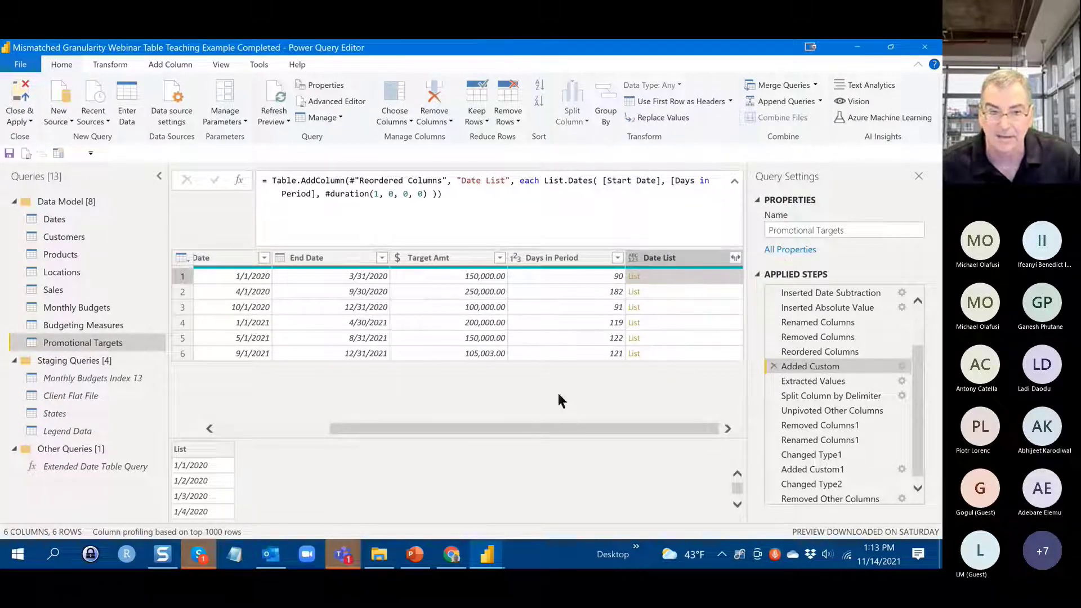
scroll(465, 454, "down", 2)
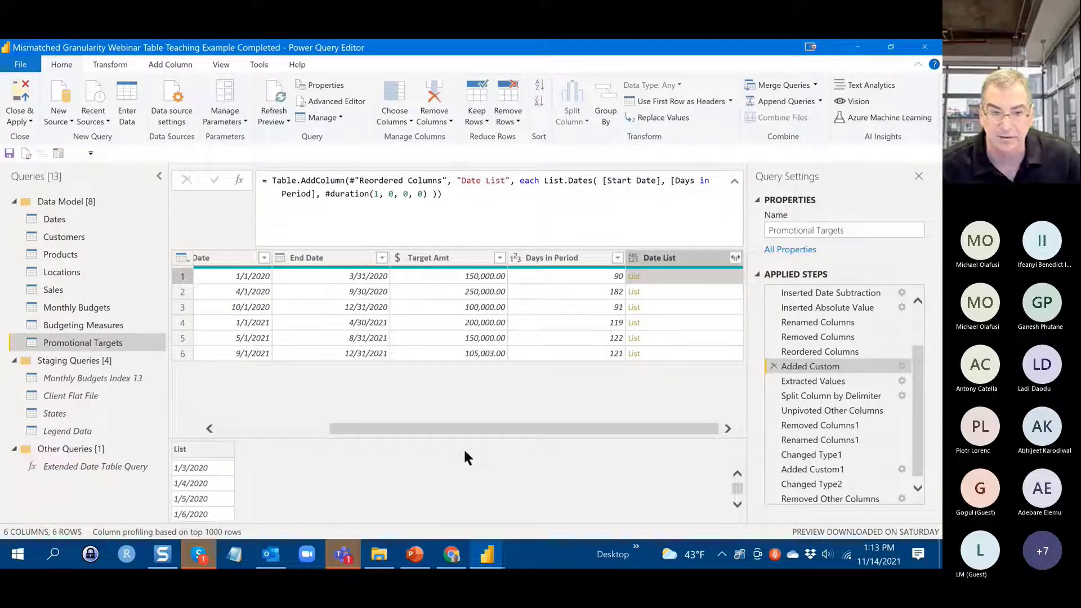
scroll(465, 459, "down", 1)
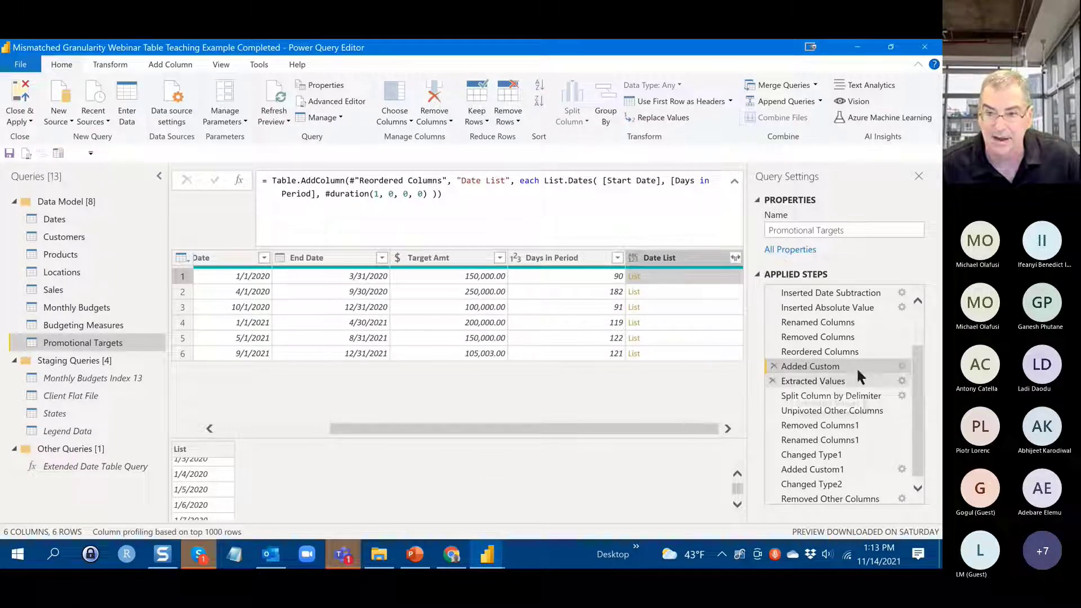
- Trace how the Date List column is extracted, split by delimiter and unpivoted, ending at the Value column of Unpivoted Other Columns
left_click(842, 381)
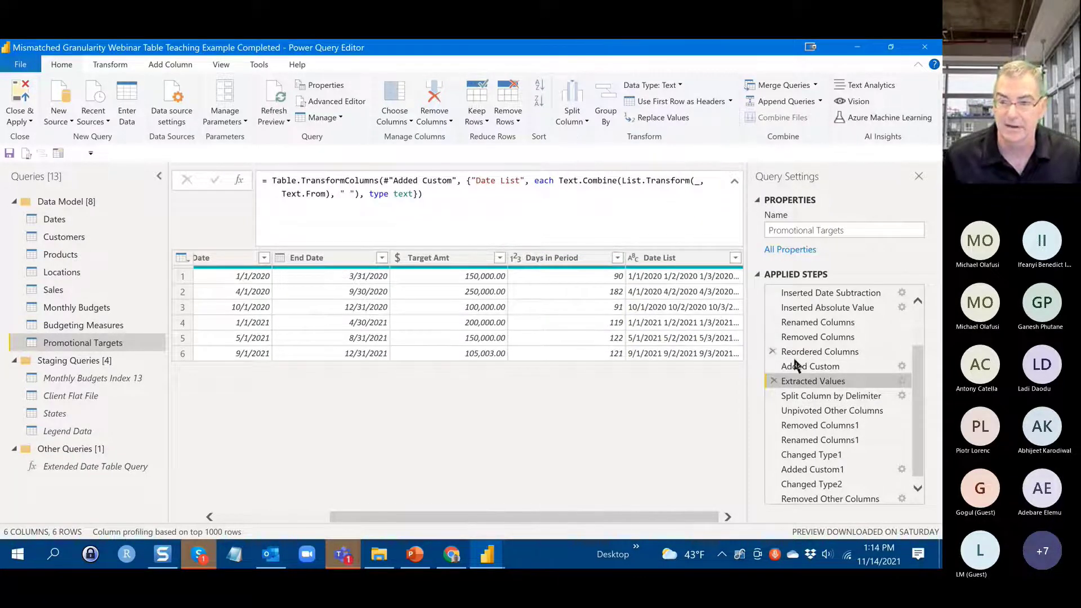
left_click(819, 396)
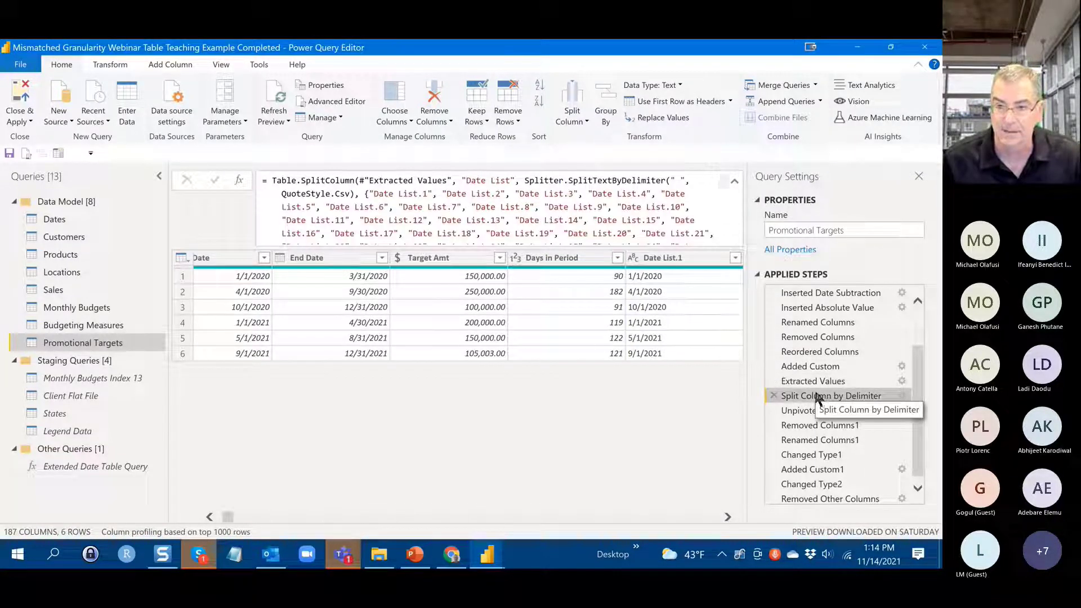
left_click(814, 410)
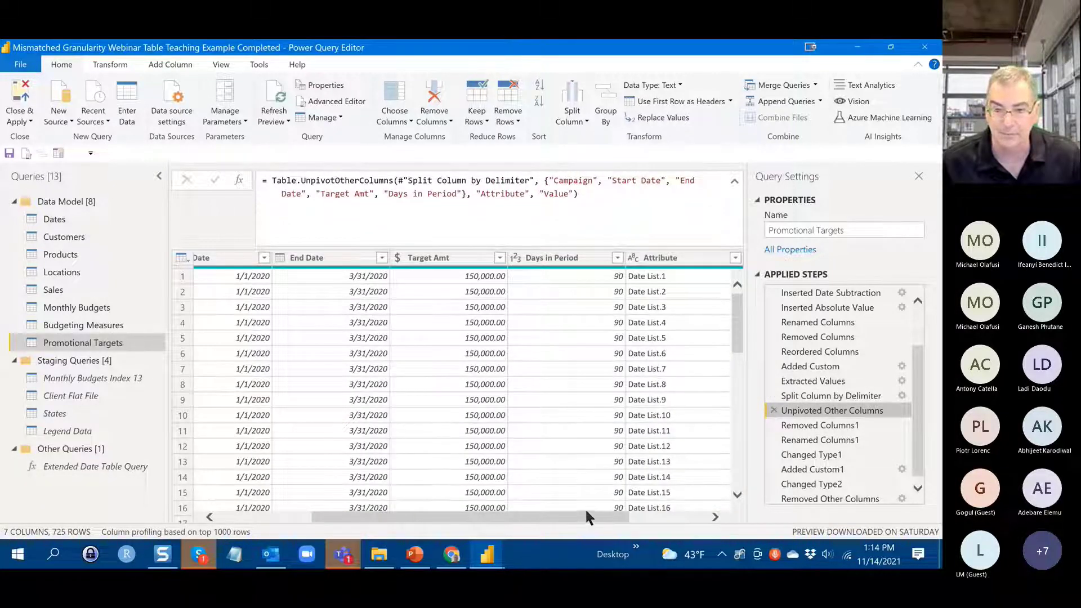
left_click_drag(586, 518, 674, 516)
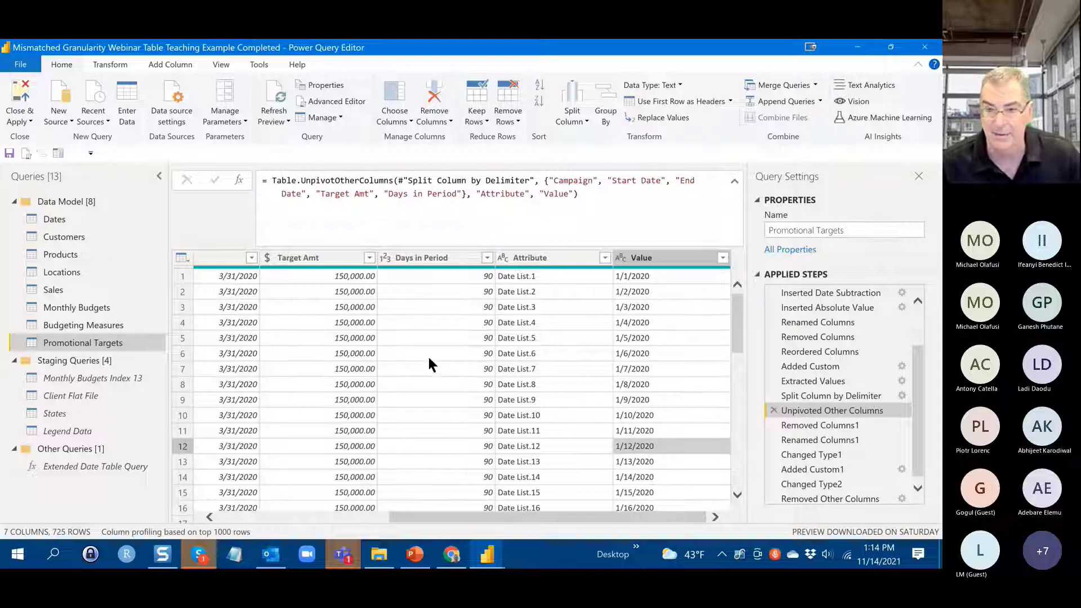
- Review the Daily Target Amount calculation and the final Removed Other Columns step, then close and apply the queries
left_click(818, 472)
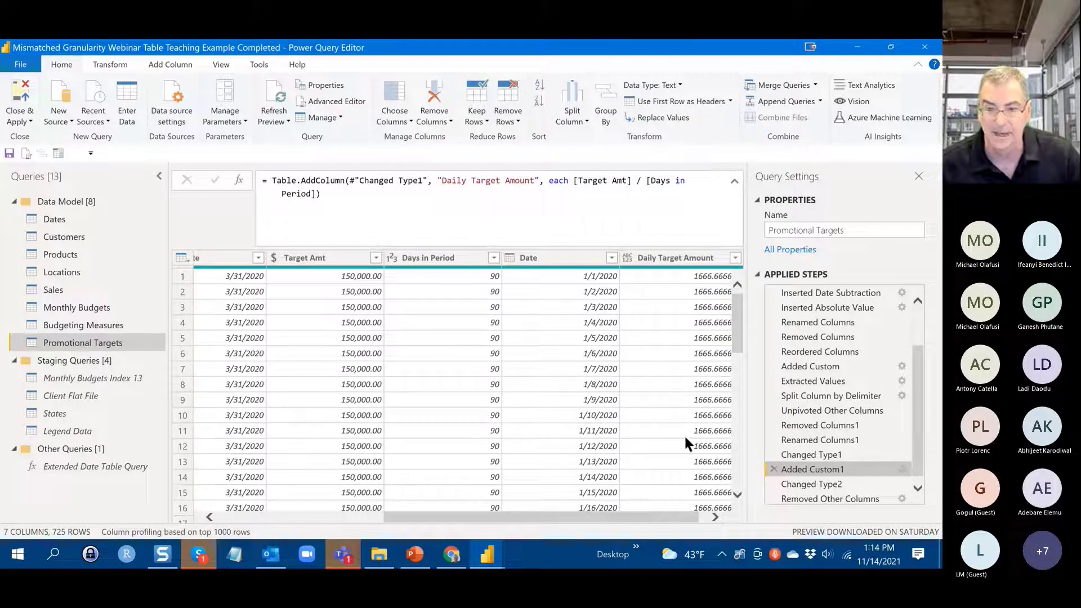
left_click(820, 499)
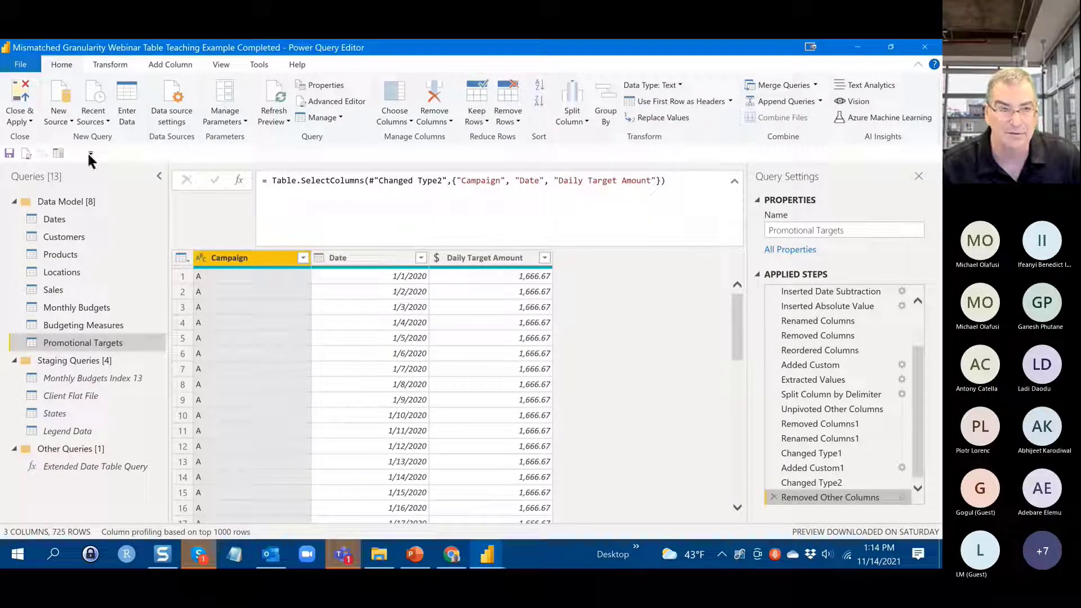
left_click(17, 101)
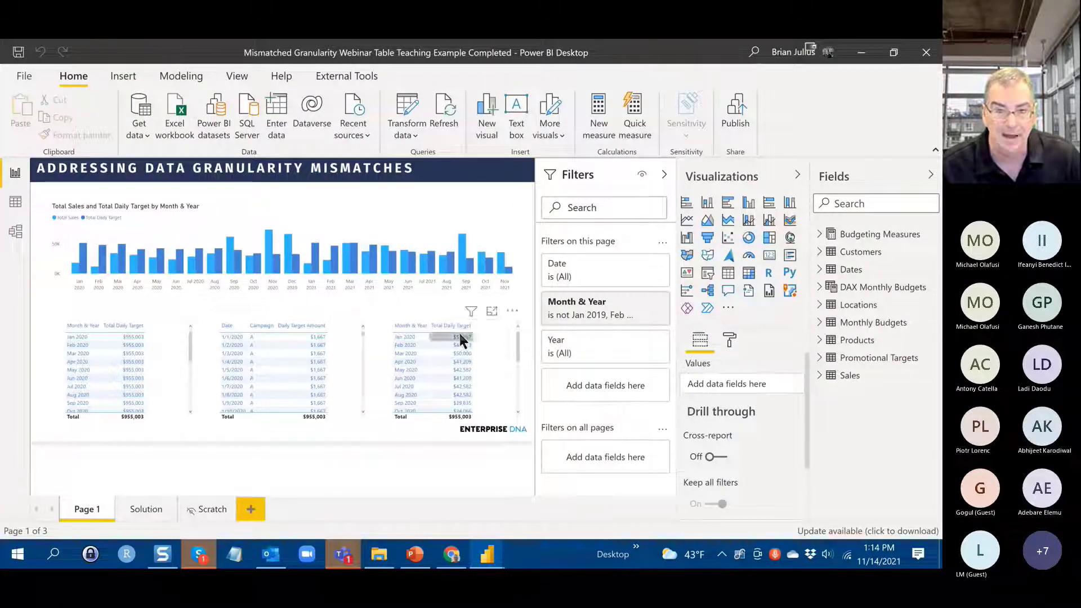
- Inspect the fields used by the monthly Total Daily Target table and the Total Sales and Total Daily Target column chart on Page 1
left_click(477, 353)
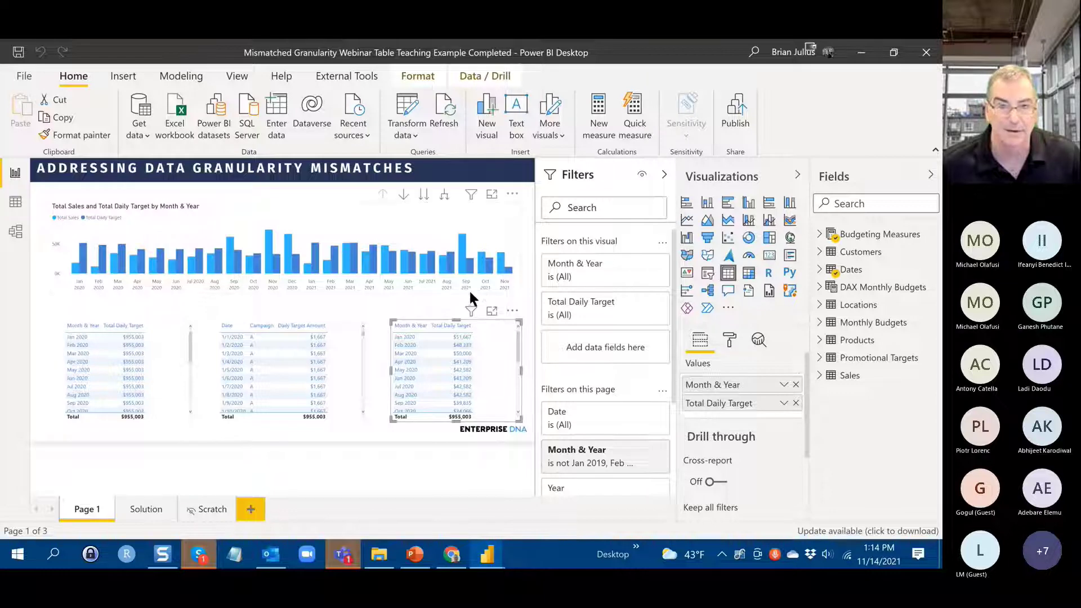
left_click(506, 224)
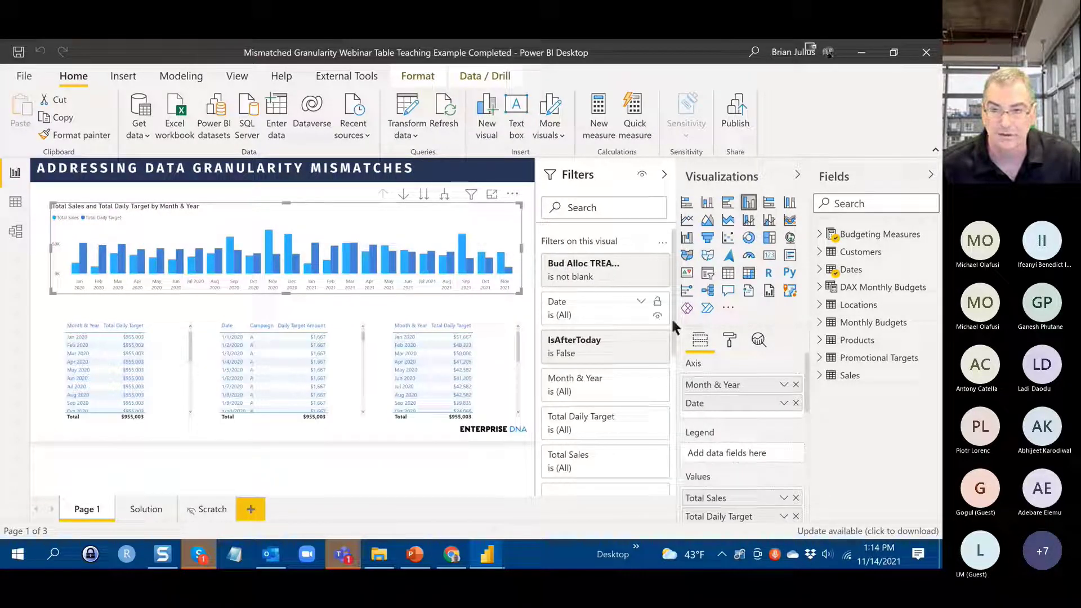
scroll(751, 367, "down", 3)
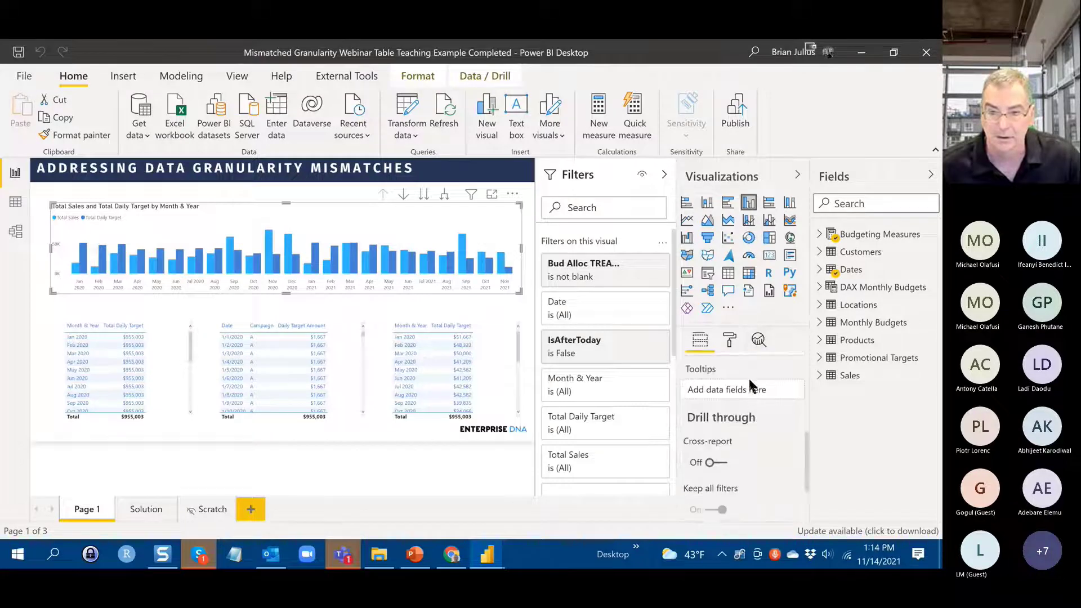
scroll(749, 378, "up", 3)
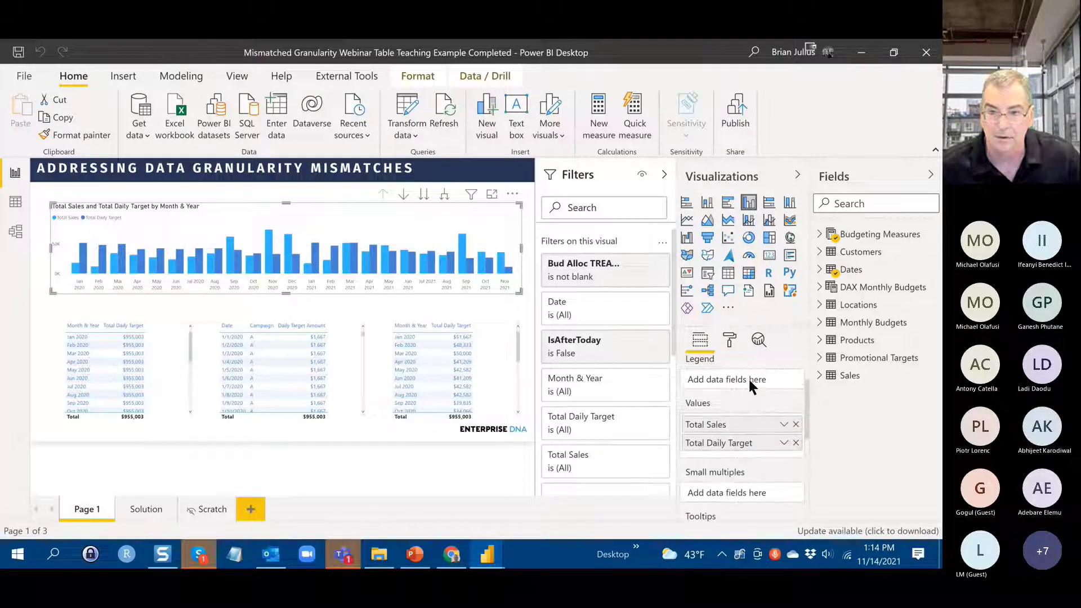
- Expand the Budgeting Measures table, view the Total Daily Target measure's formula, and close it without changes
left_click(819, 233)
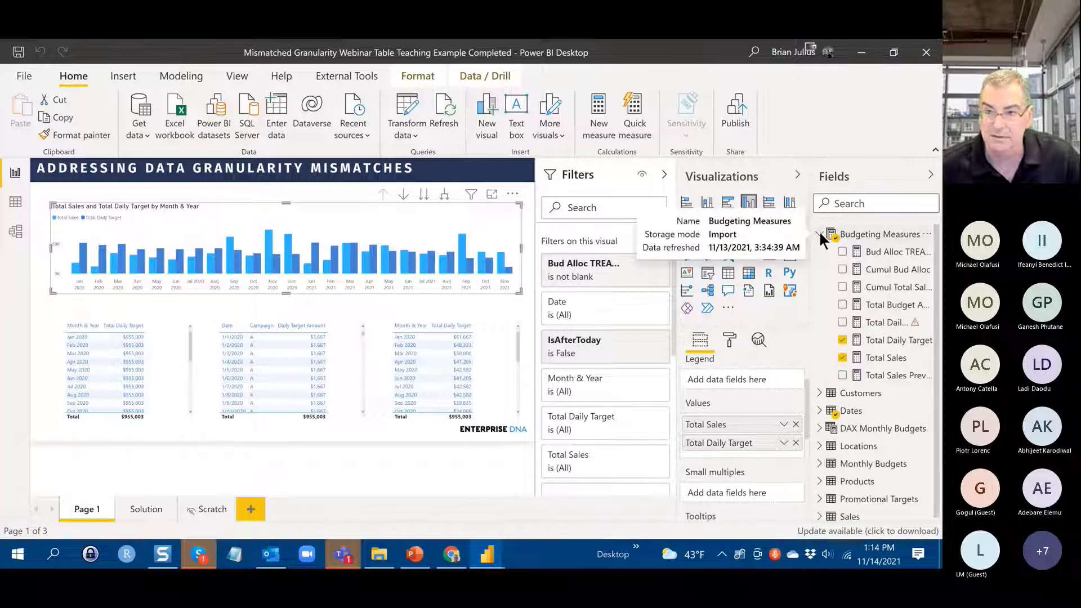
left_click(883, 339)
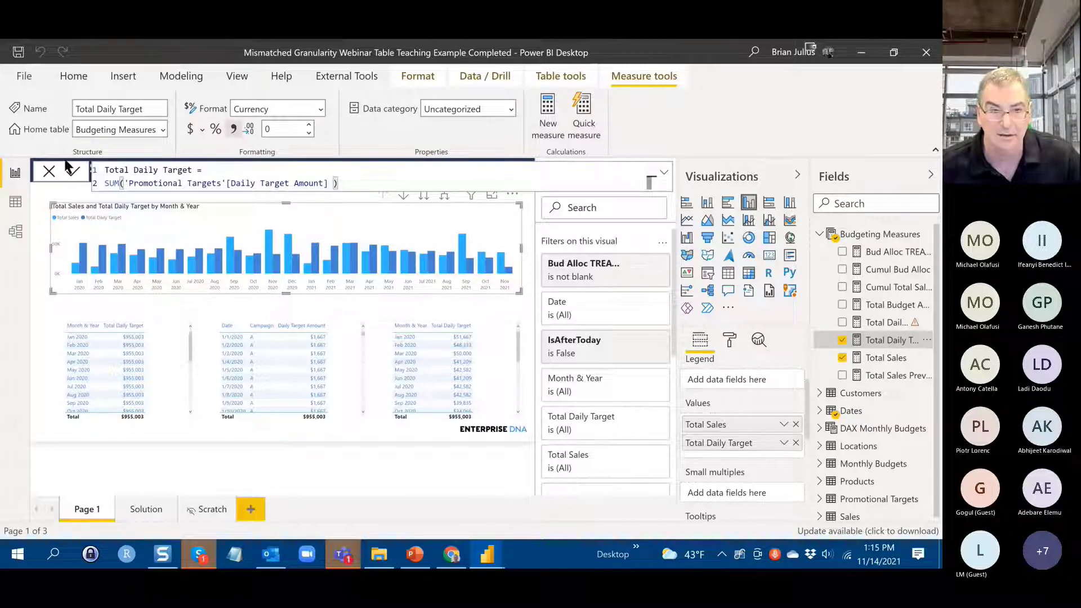
left_click(46, 173)
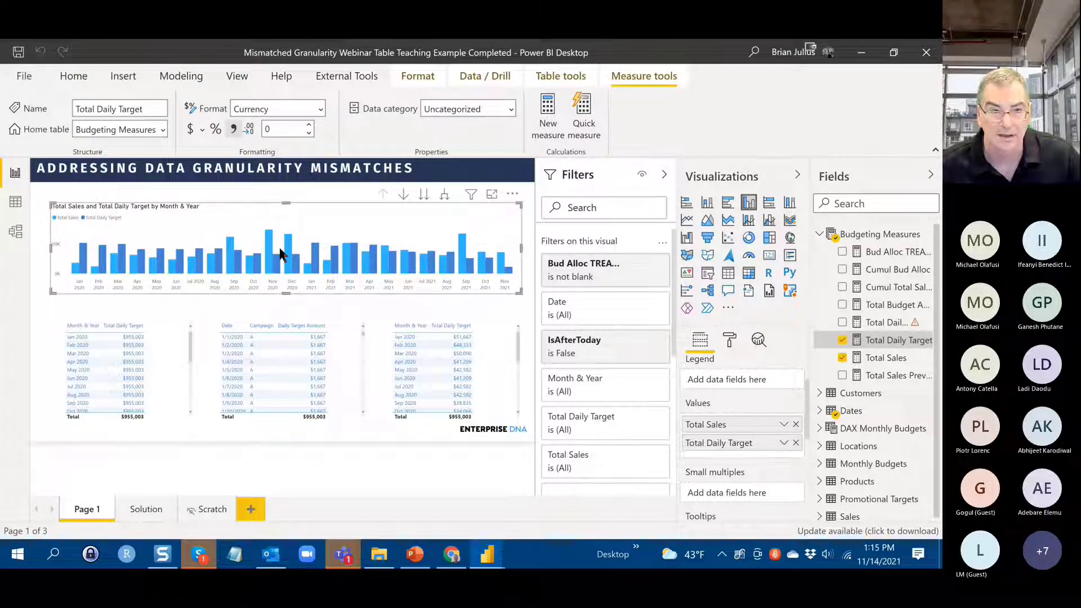
- Drill the Total Sales and Total Daily Target chart down from Jan 2021 to its individual dates
mouse_move(313, 261)
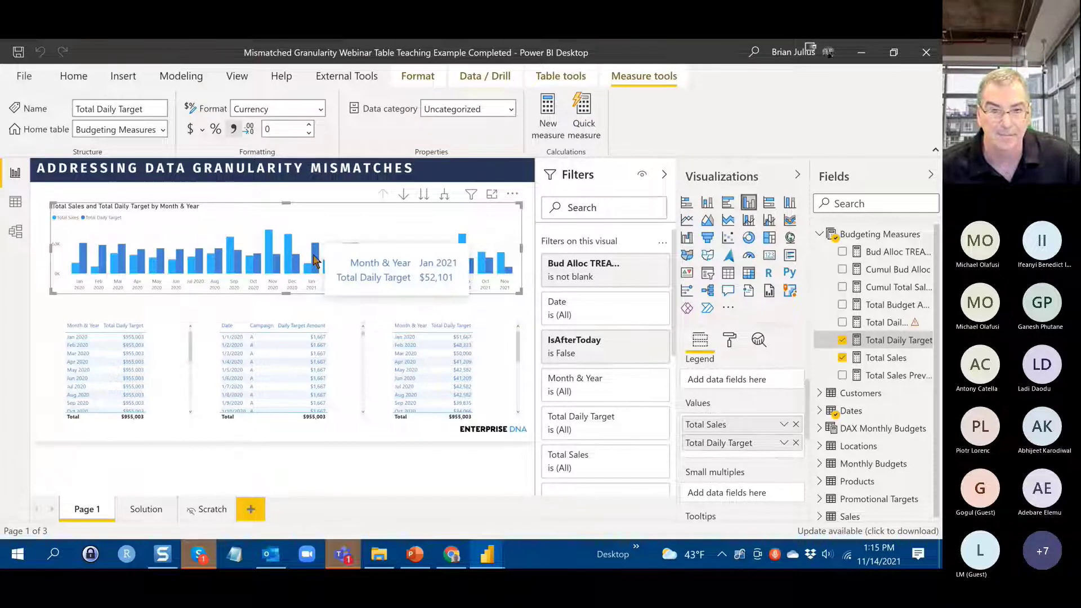
left_click(314, 261)
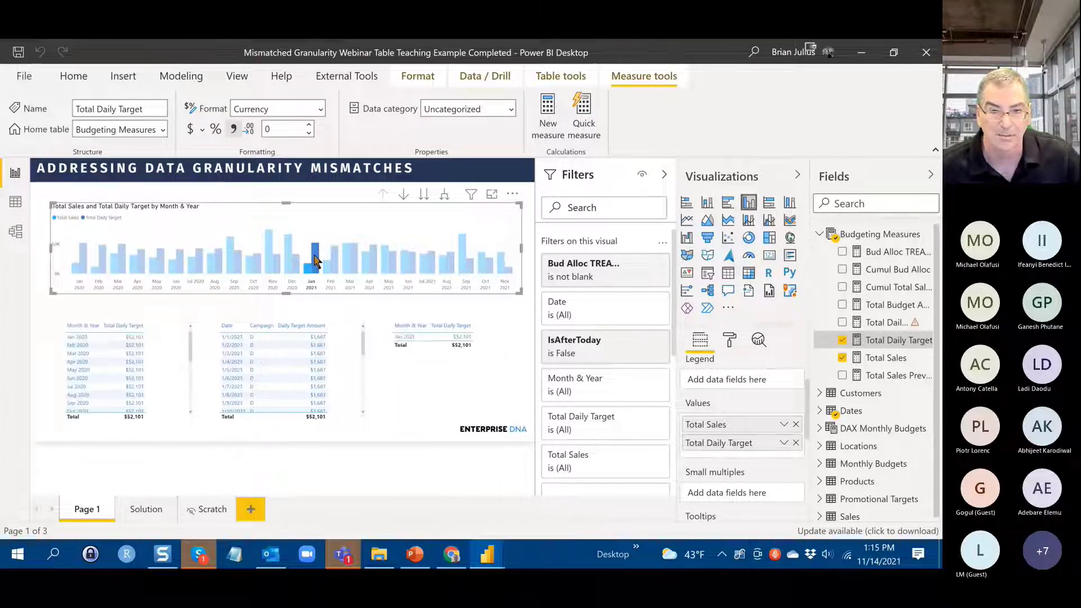
left_click_drag(317, 262, 324, 258)
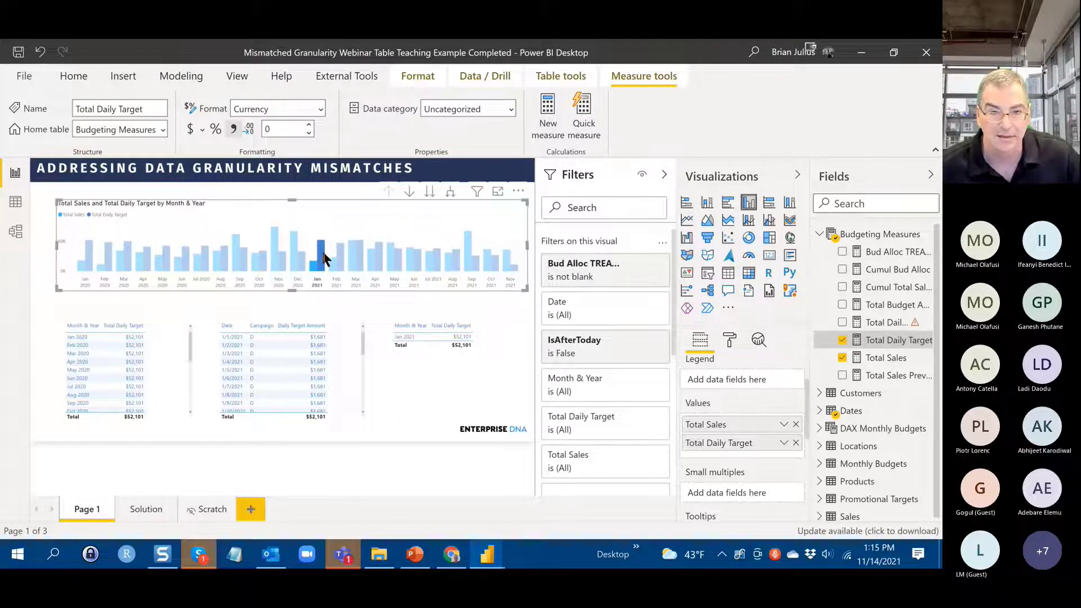
left_click(325, 259)
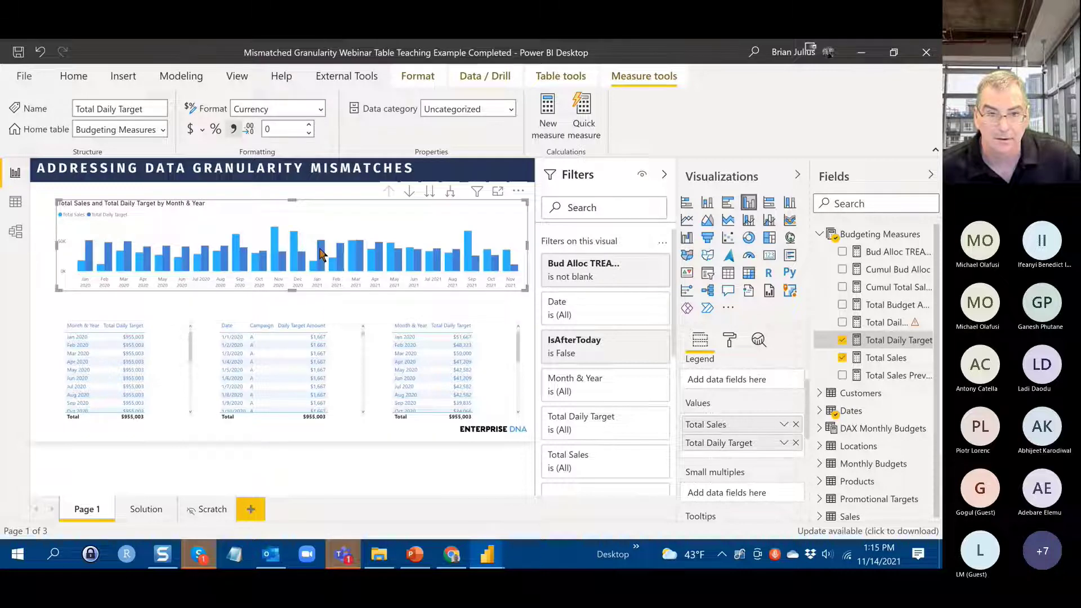
left_click(320, 254)
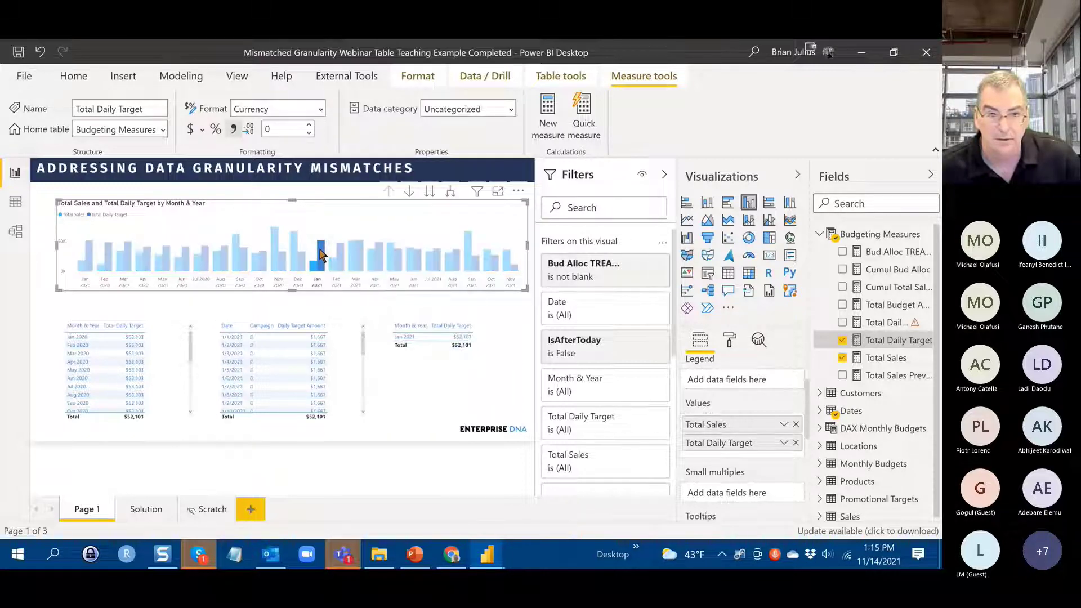
left_click(319, 254)
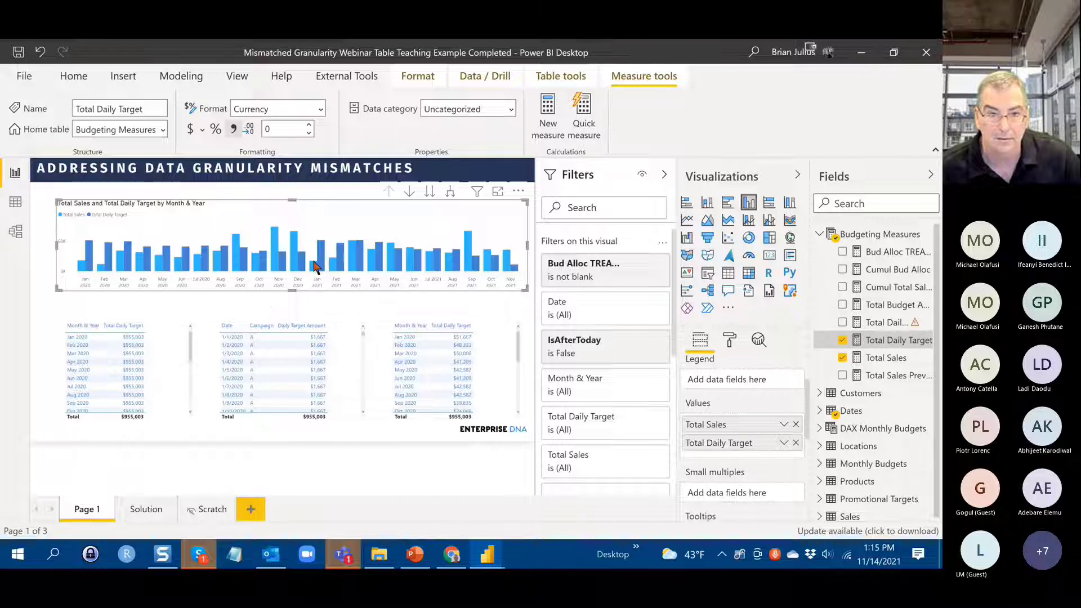
mouse_move(321, 267)
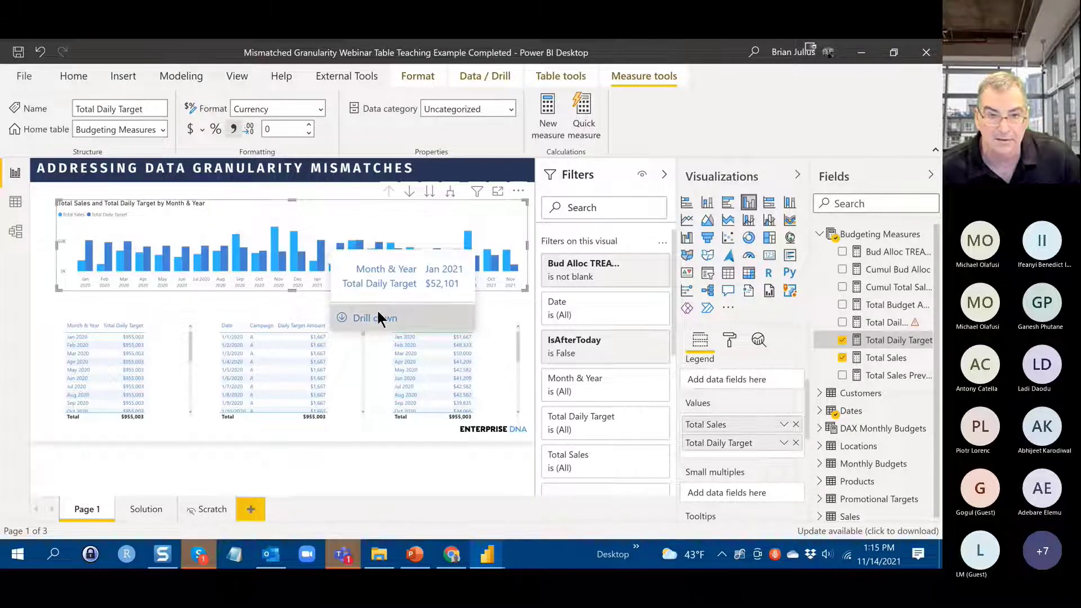
left_click(378, 317)
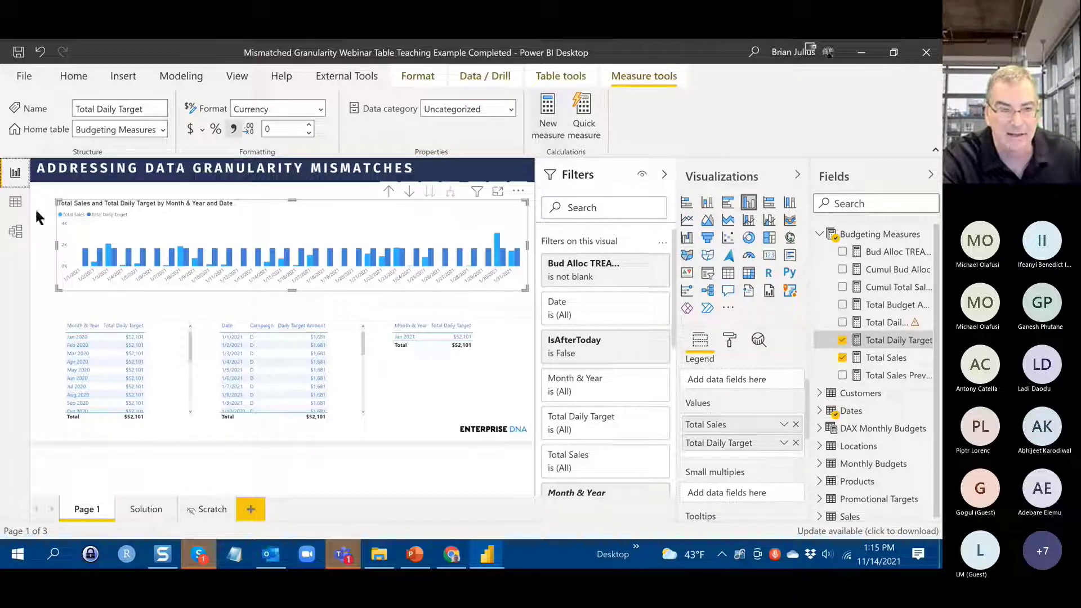
- View the model's table relationships, and compare the formulas of the Bud Alloc TREATAS and Total Daily Target measures in the report
left_click(17, 232)
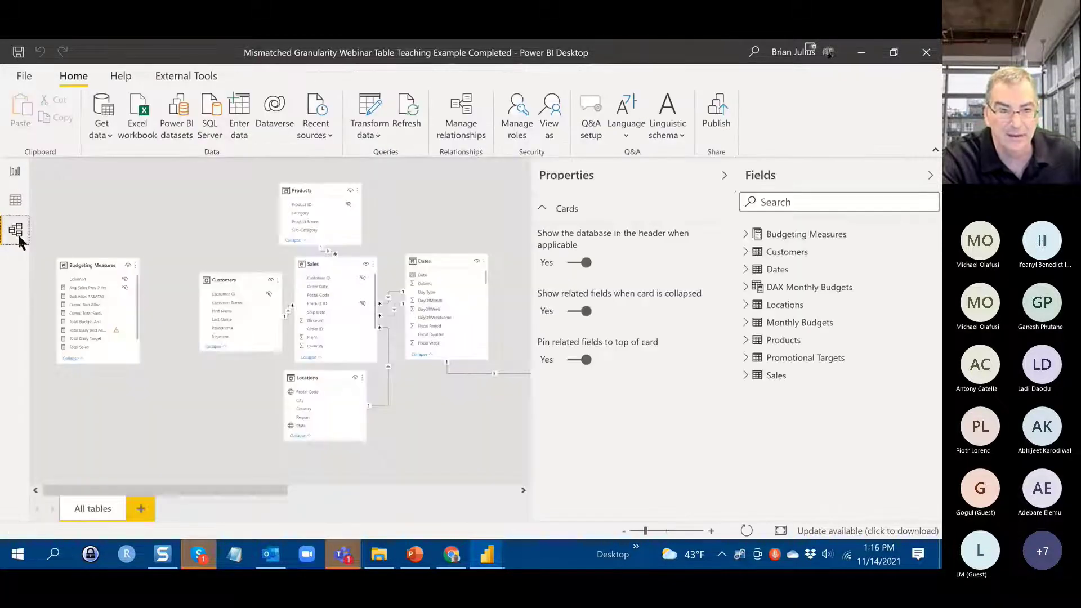
left_click(14, 177)
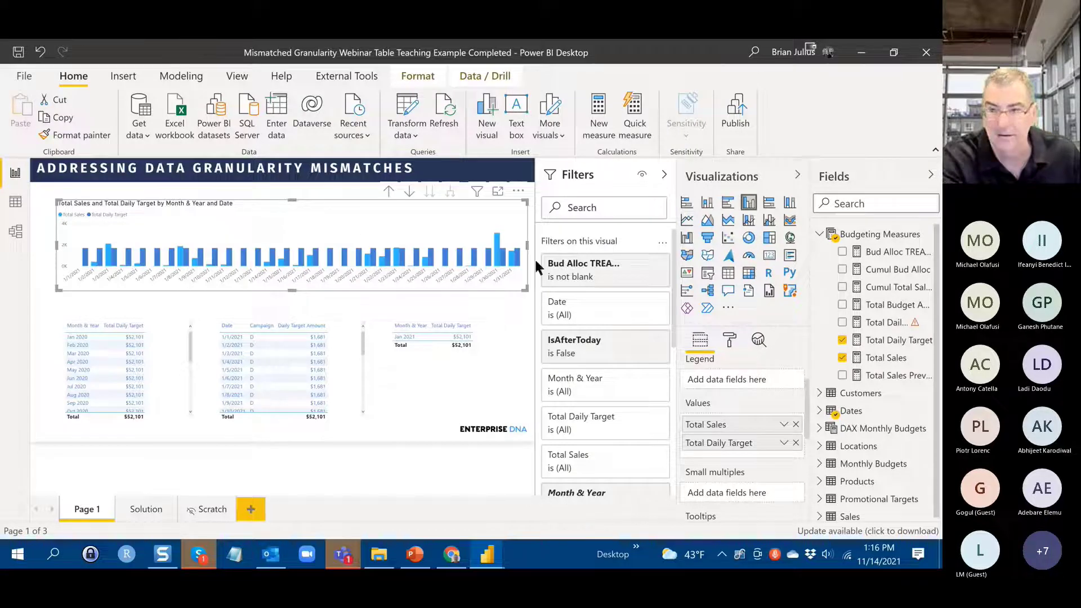
left_click(888, 253)
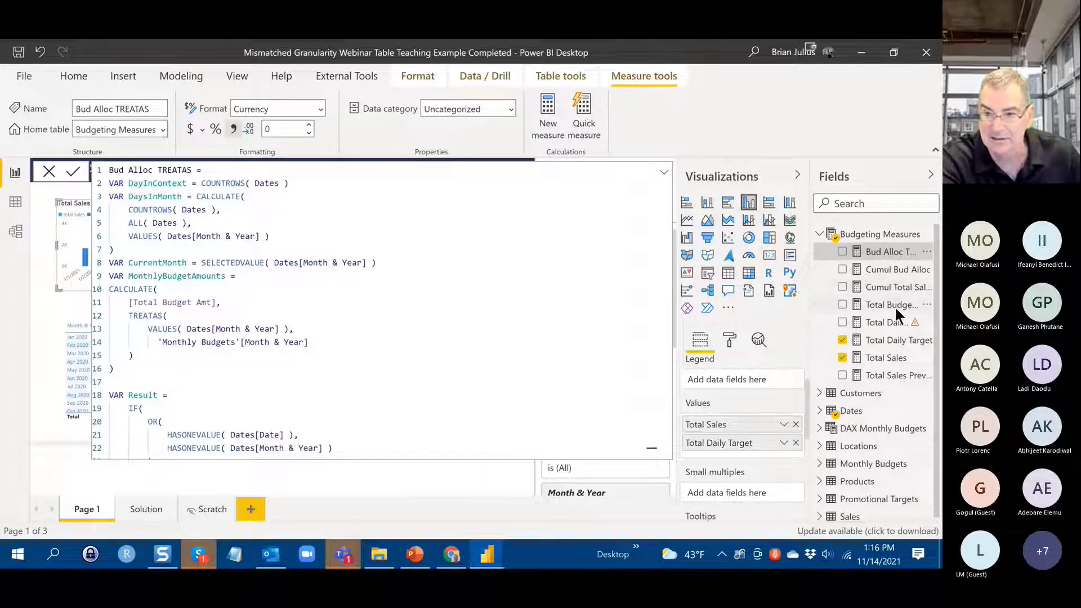
left_click_drag(885, 339, 878, 353)
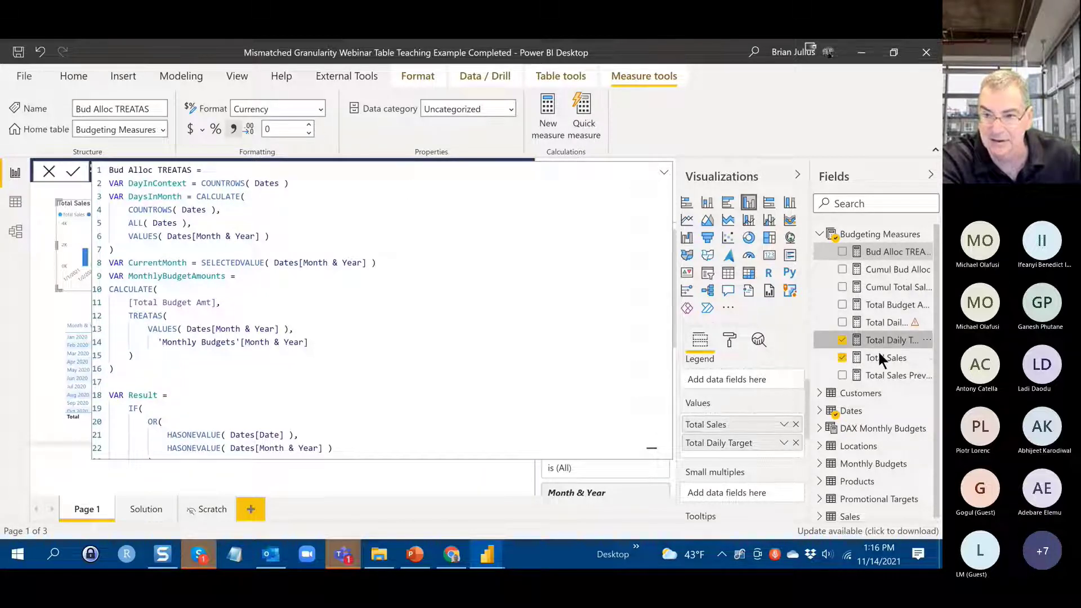
left_click(881, 340)
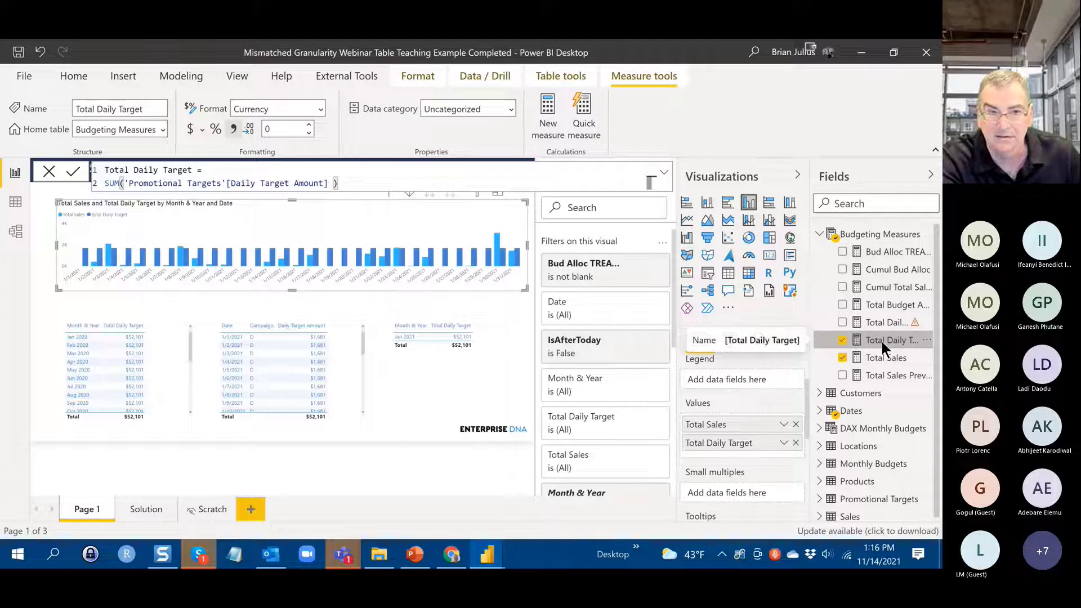